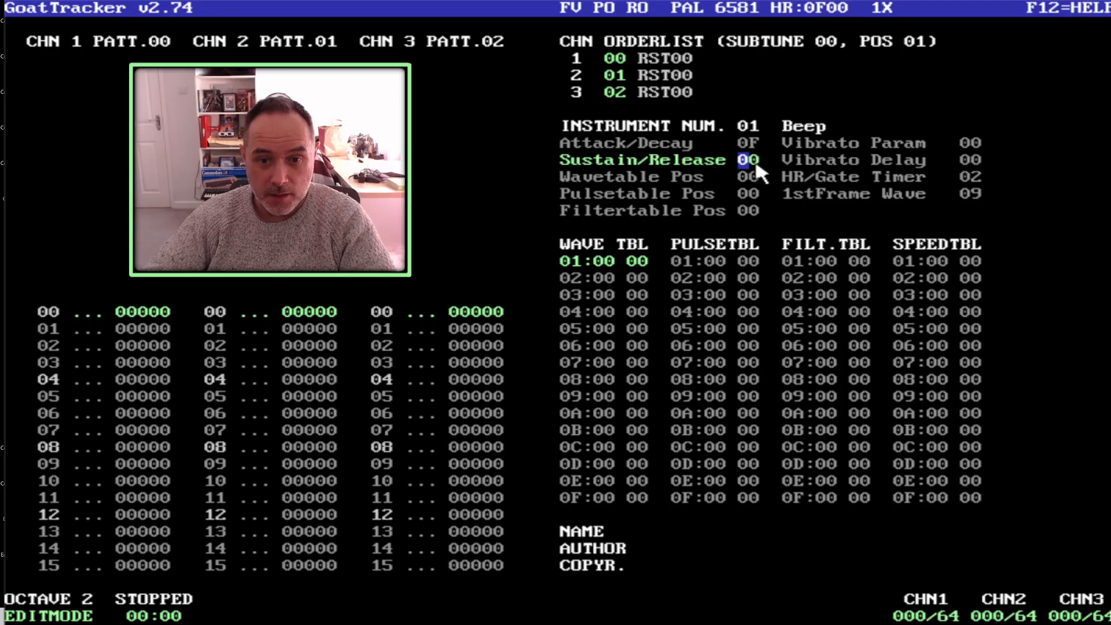
# Set the Beep instrument's Sustain/Release to 0A and define its waveform with wavetable values 21 and FF, starting at Wavetable Pos 01.
pyautogui.write('a')
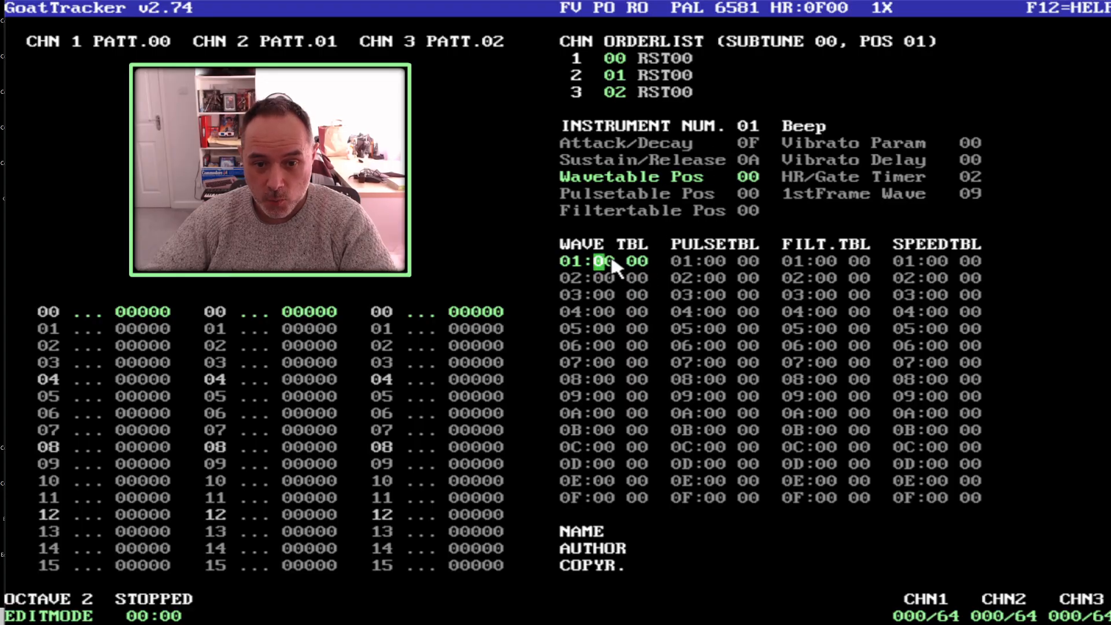
pyautogui.write('21')
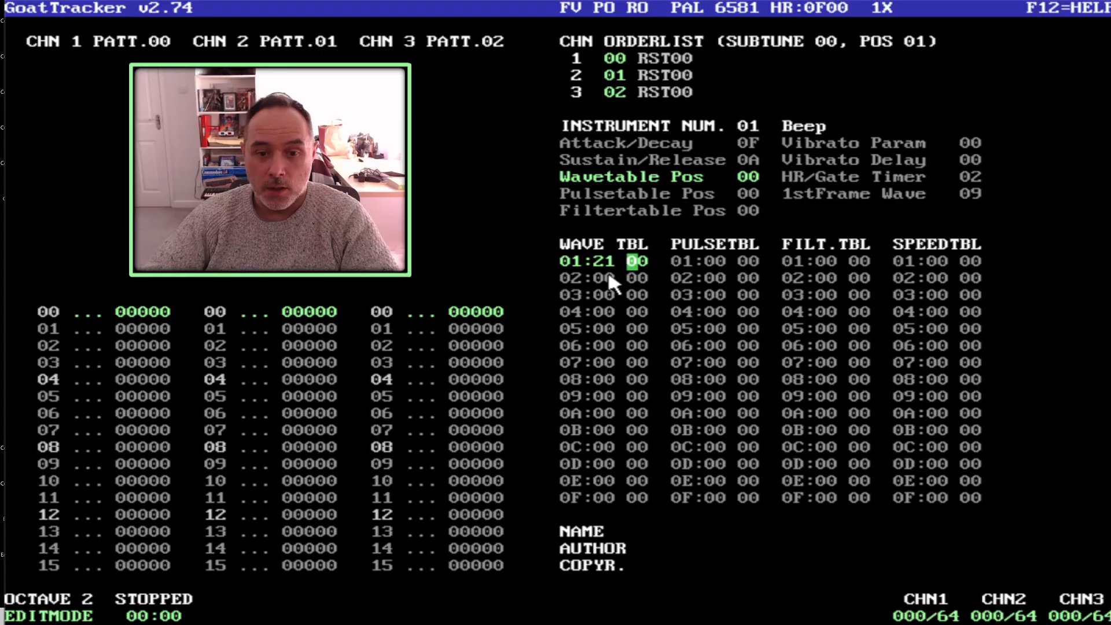
pyautogui.click(602, 278)
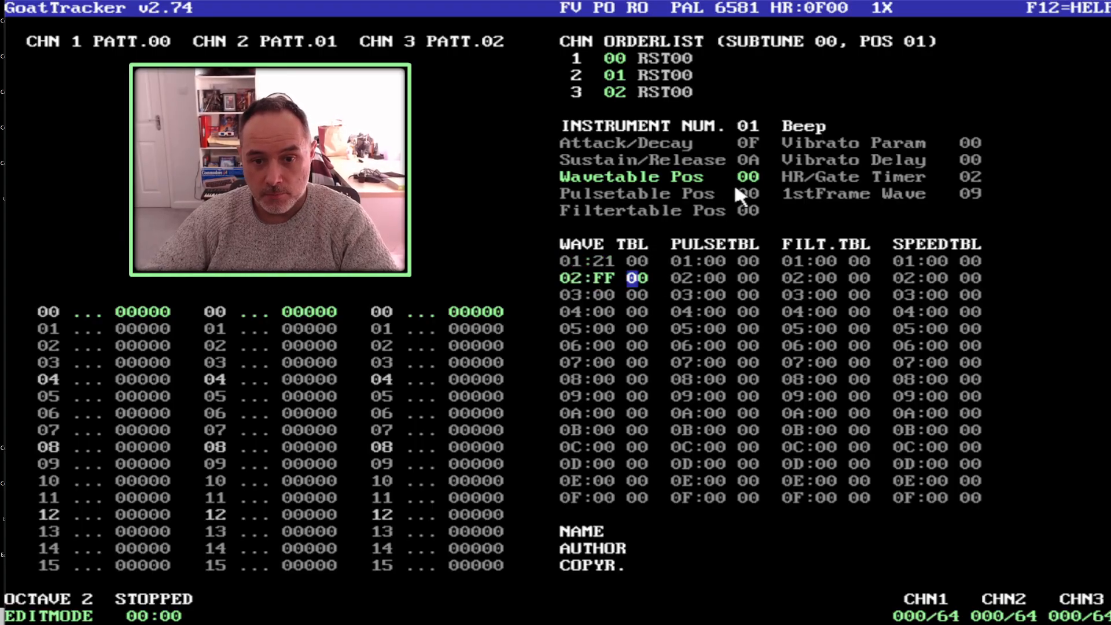
pyautogui.click(748, 176)
pyautogui.write('01')
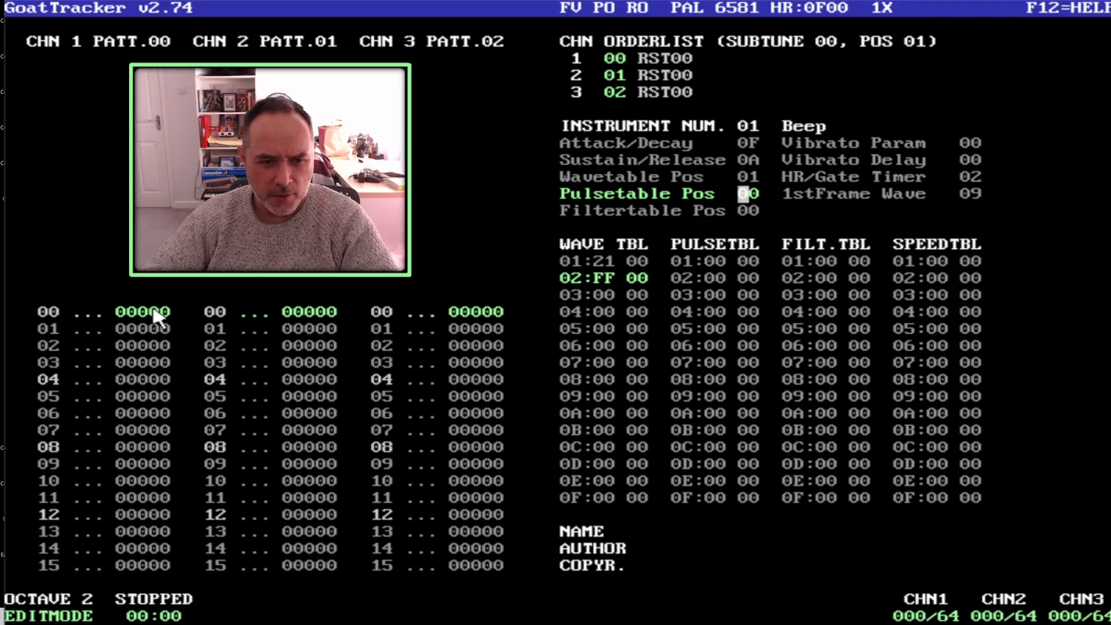
# Audition the Beep instrument on channel 1 row 00 with the notes E-3 and A-3.
pyautogui.click(96, 311)
pyautogui.press('e')
pyautogui.click(95, 296)
pyautogui.press('y')
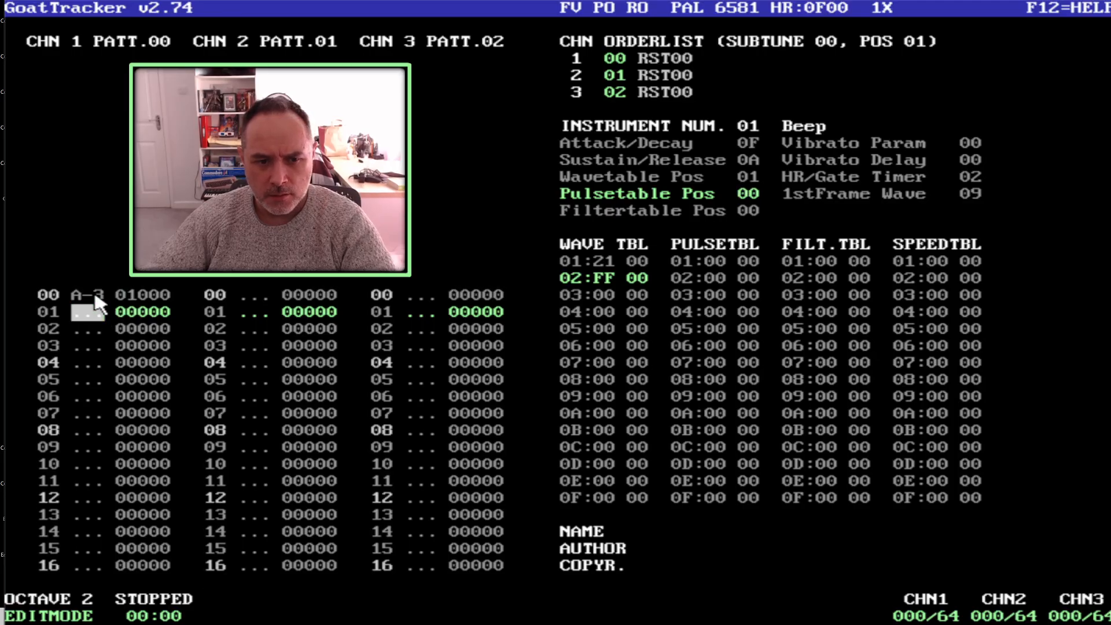
pyautogui.click(95, 294)
pyautogui.press('e')
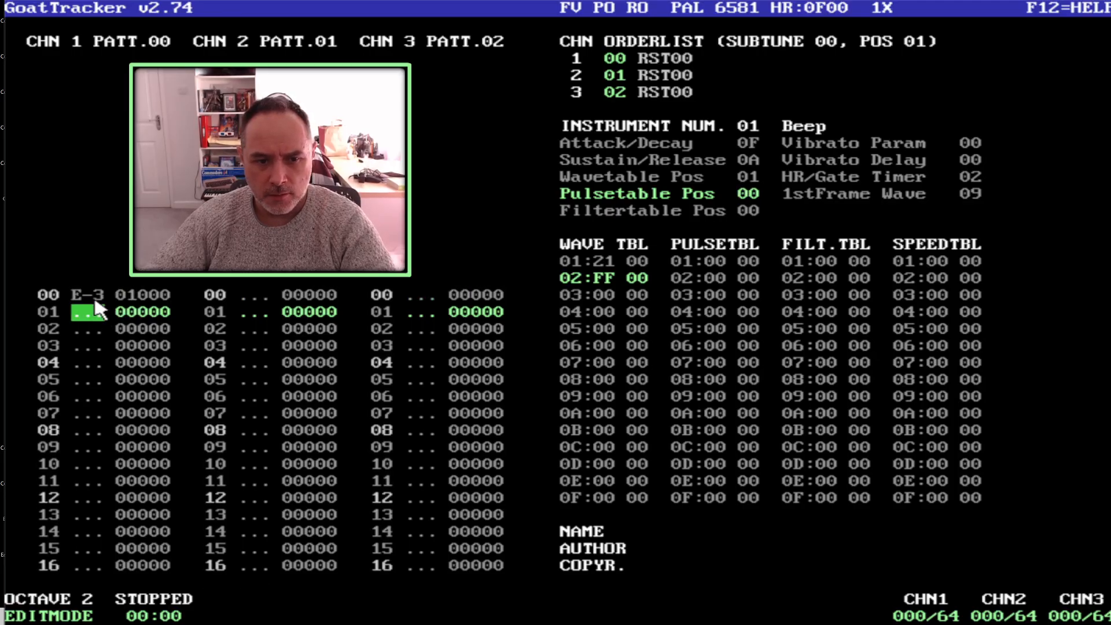
pyautogui.press('Up')
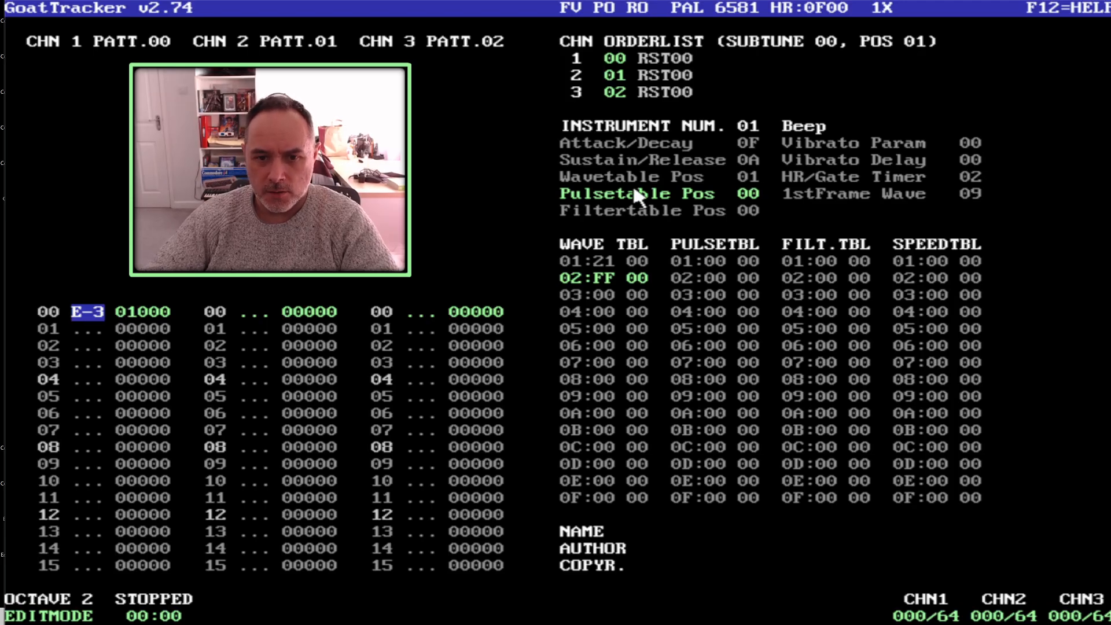
# Set the Beep instrument's Sustain/Release to 03 and try it with notes F-3, D-3 and G-3 on channel 1 row 00.
pyautogui.click(756, 154)
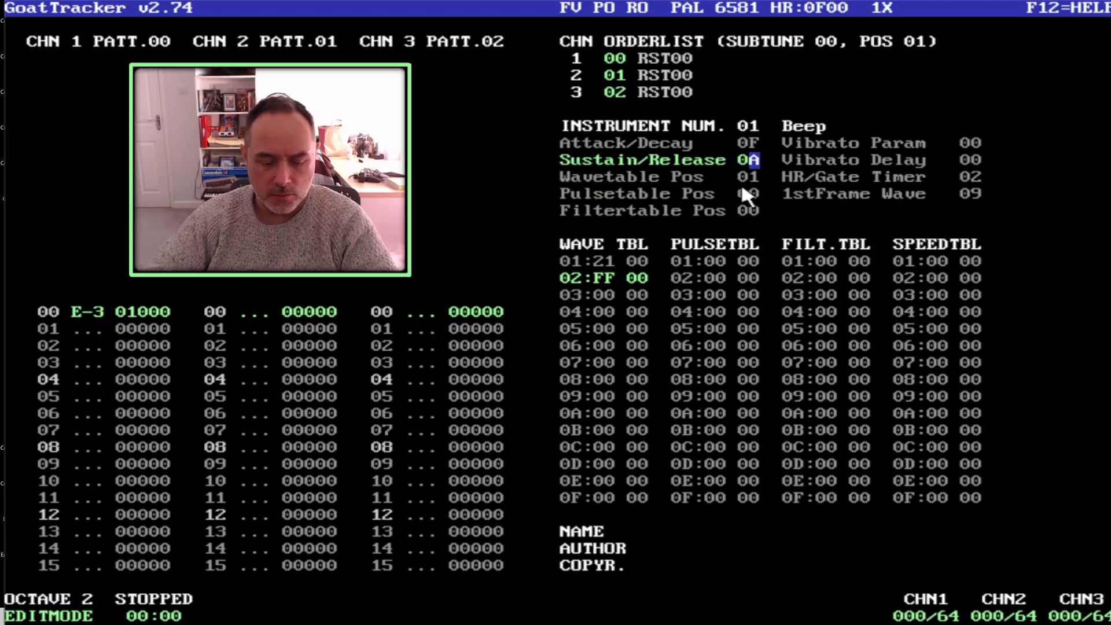
pyautogui.write('3r')
pyautogui.press('Up')
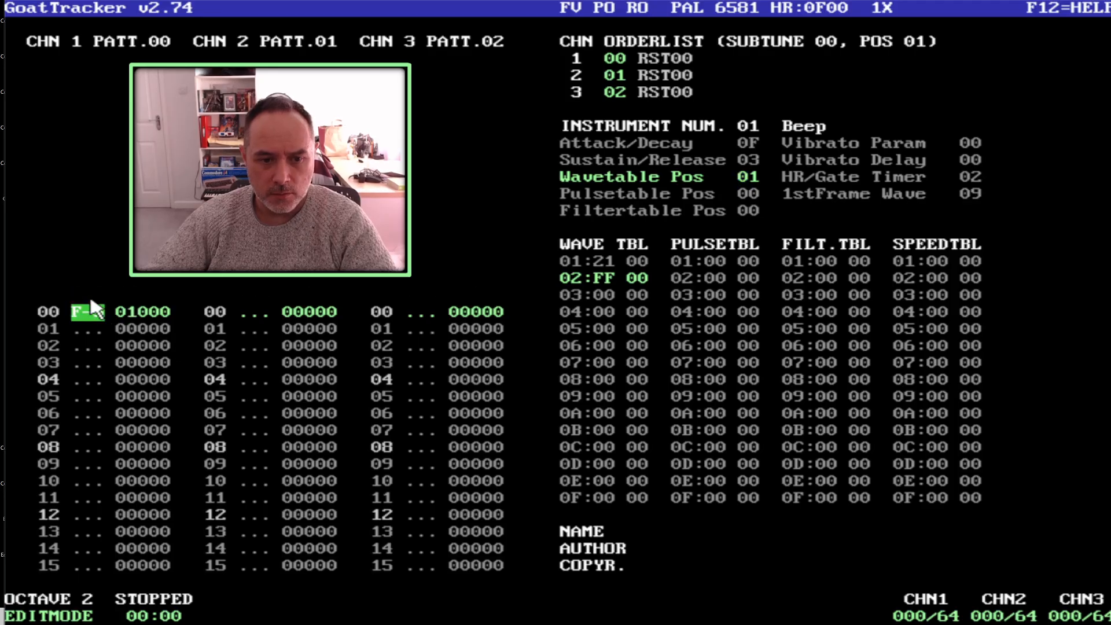
pyautogui.press('w')
pyautogui.press('Up')
pyautogui.press('t')
pyautogui.press('Up')
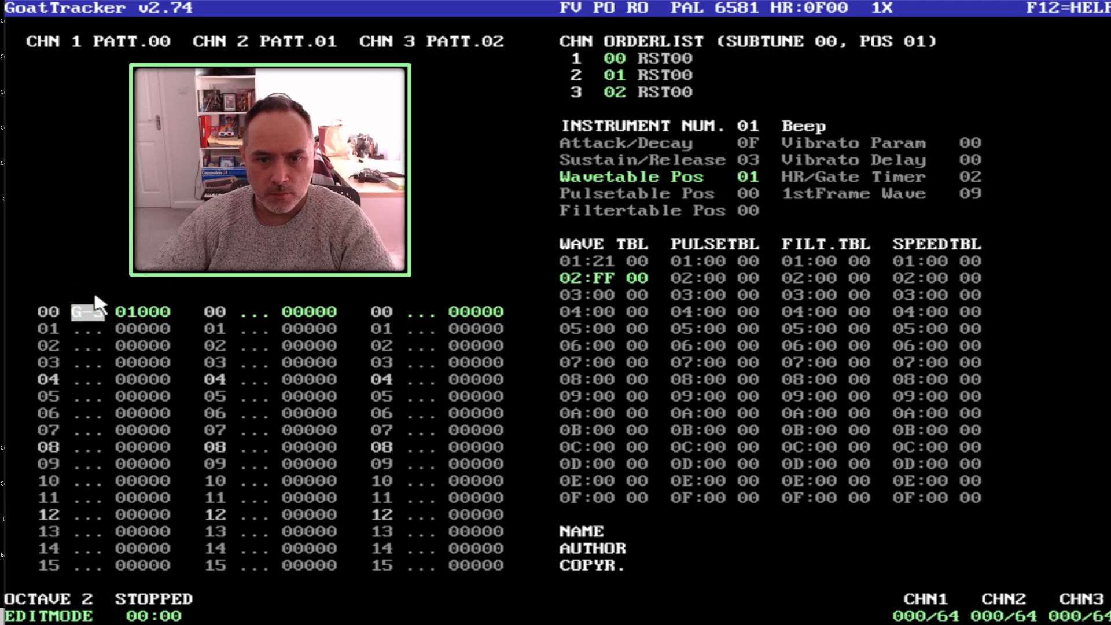
pyautogui.press('r')
# Set the Beep instrument's Attack/Decay to 03 and try it with note D-3 on channel 1 row 00.
pyautogui.click(752, 144)
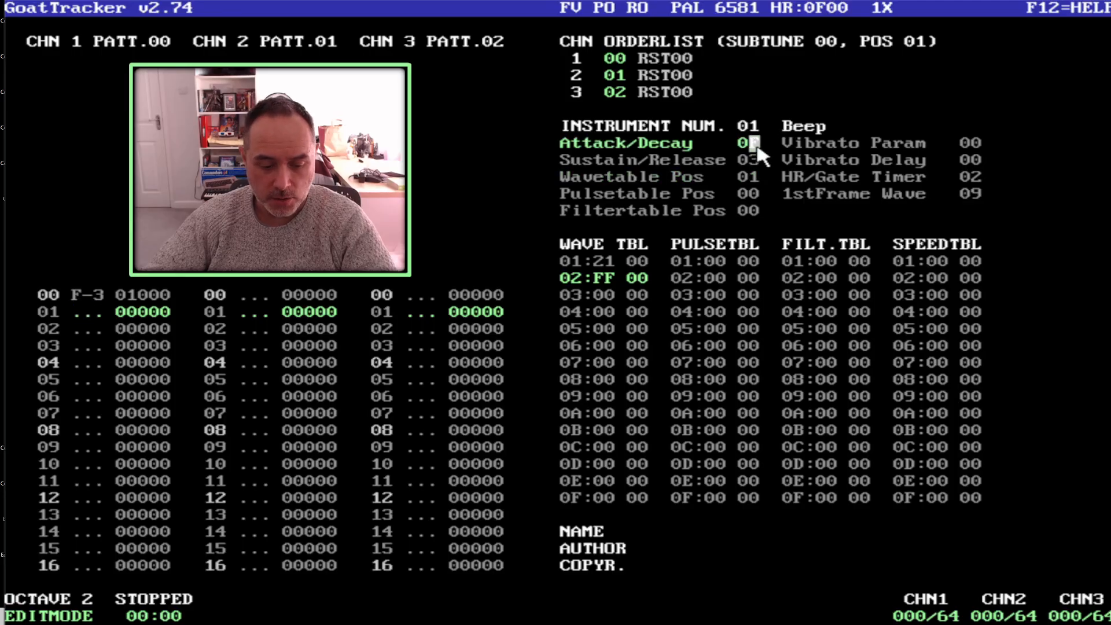
pyautogui.write('3')
pyautogui.click(88, 306)
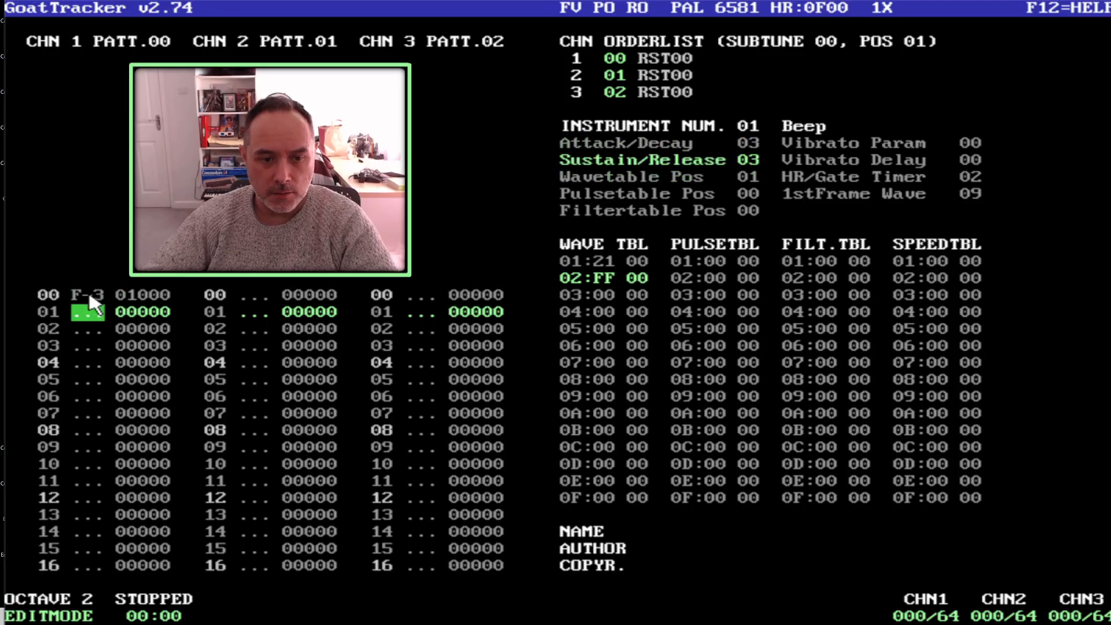
pyautogui.click(90, 295)
pyautogui.press('w')
pyautogui.press('Up')
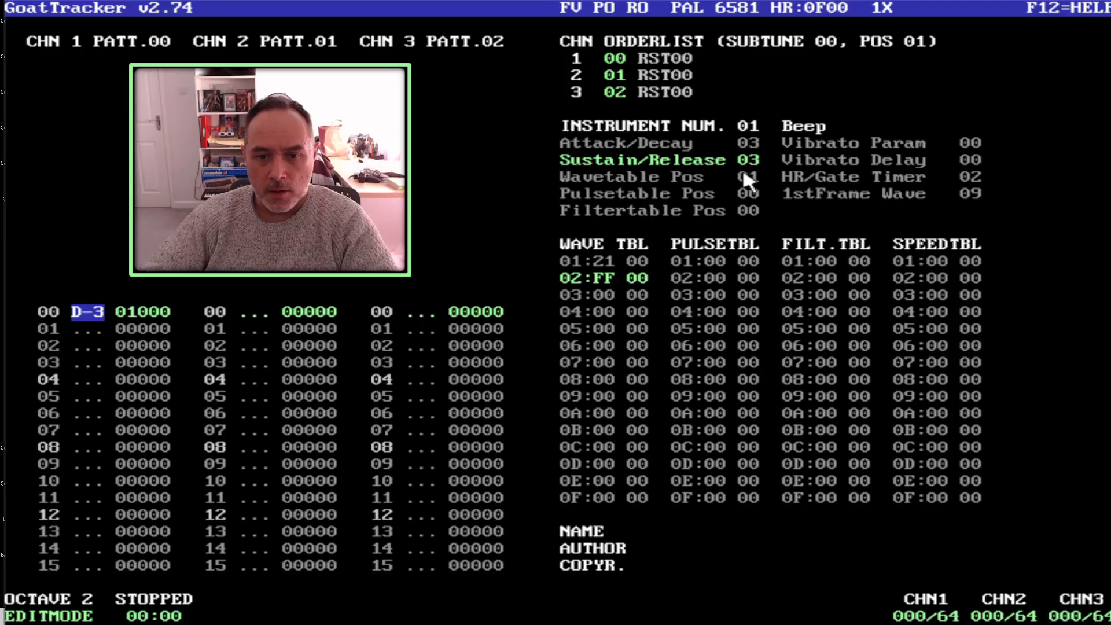
# Set the Beep instrument's Attack/Decay to 07 and its Sustain/Release to 05.
pyautogui.click(756, 144)
pyautogui.write('7')
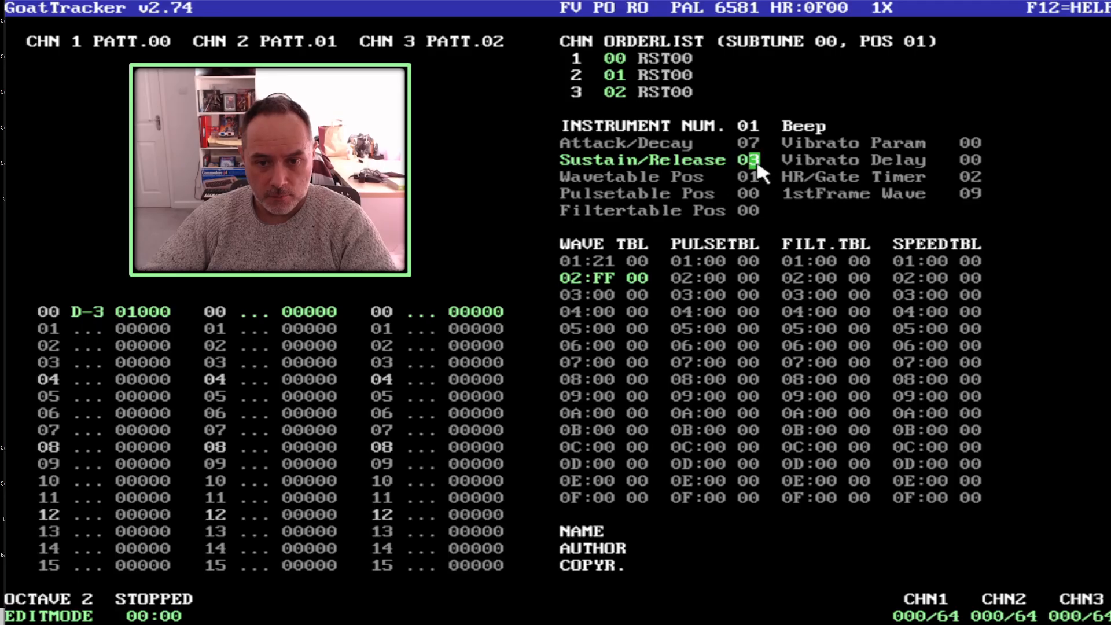
pyautogui.write('5')
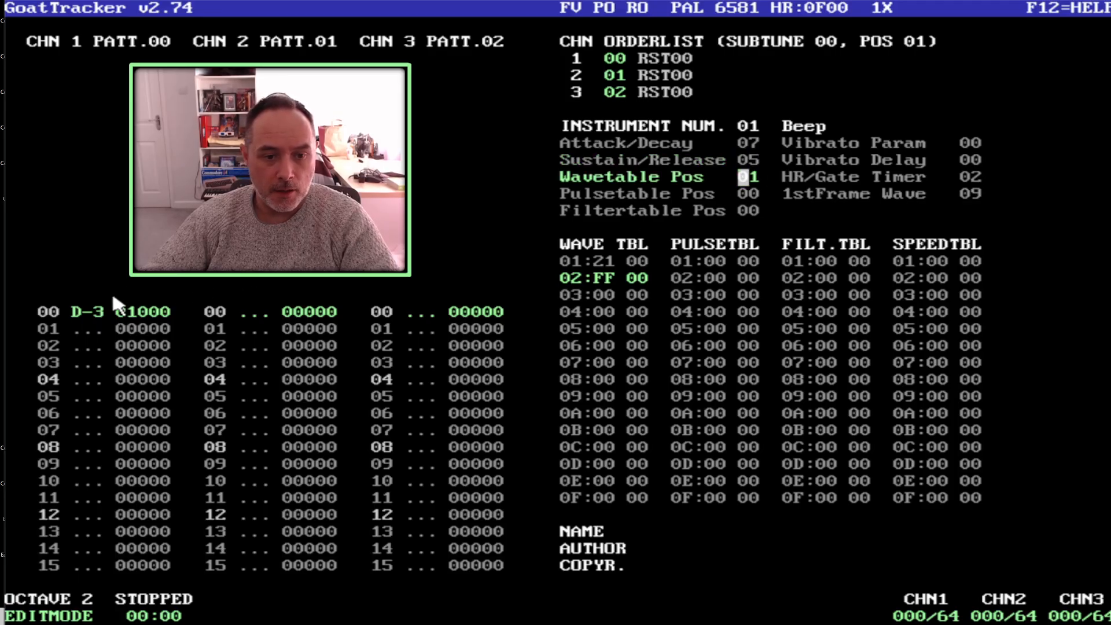
# Enter alternating D-2 and D-3 notes on every second row of channel 1, from row 00 to row 14.
pyautogui.write('x')
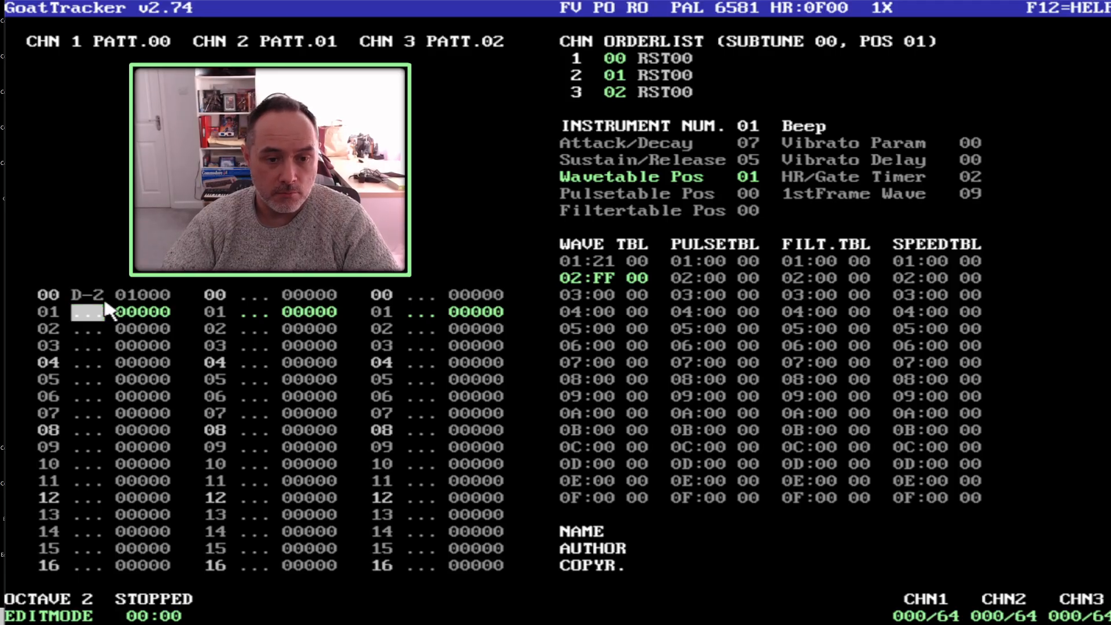
pyautogui.press('Down')
pyautogui.press('w')
pyautogui.press('Down')
pyautogui.press('x')
pyautogui.press('Down')
pyautogui.press('w')
pyautogui.press('Down')
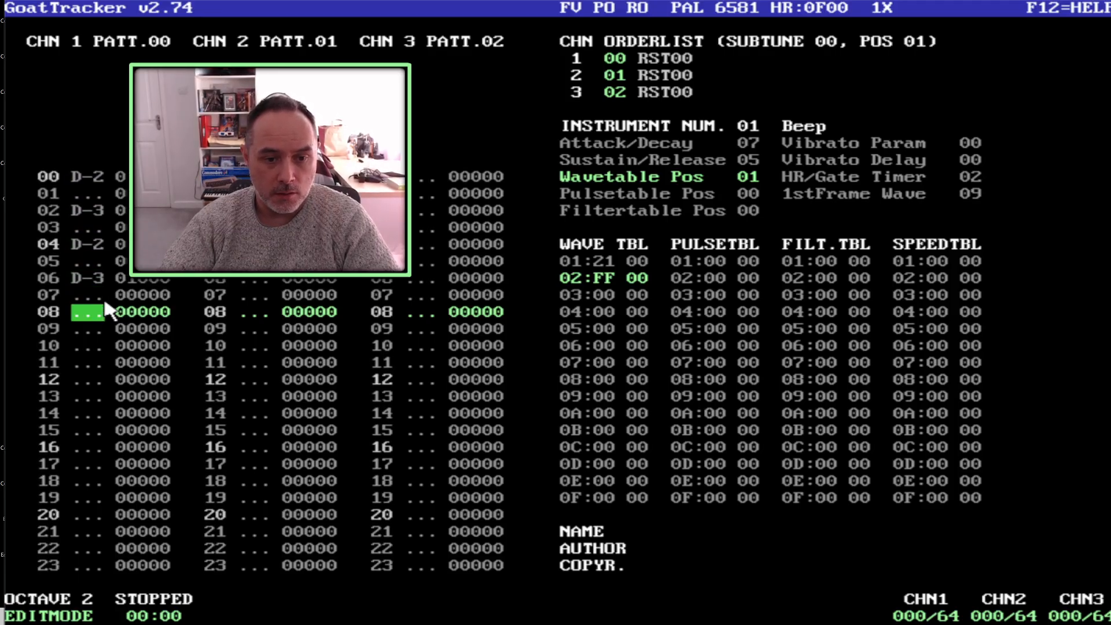
pyautogui.press('x')
pyautogui.press('Down')
pyautogui.press('w')
pyautogui.press('Down')
pyautogui.press('x')
pyautogui.press('Down')
pyautogui.press('w')
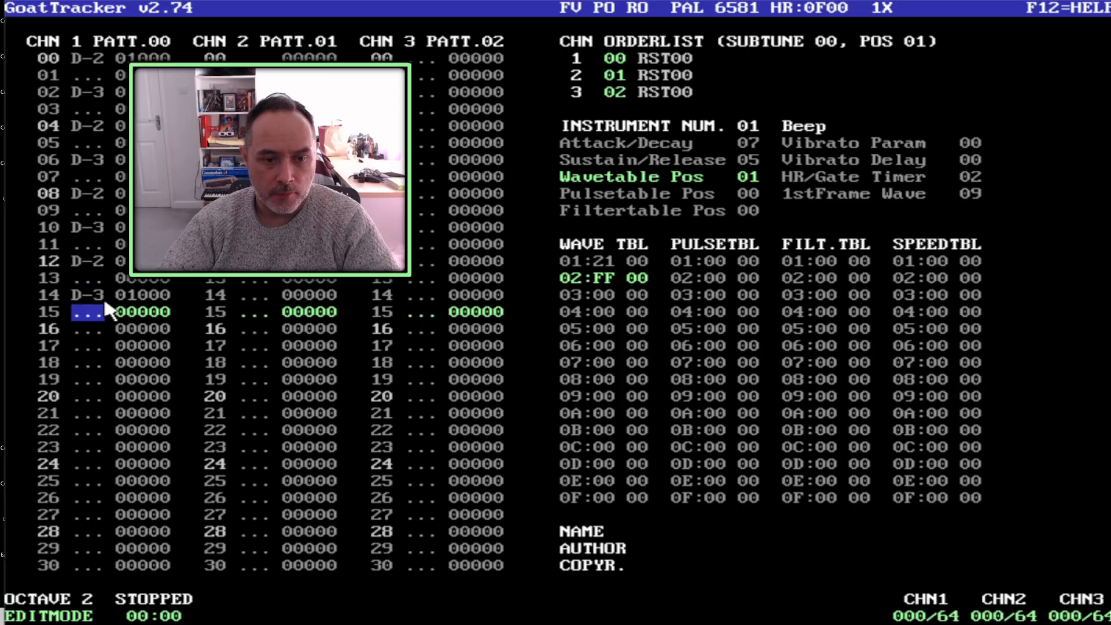
# Enter alternating F-2 and F-3 notes on every second row of channel 1, from row 16 to row 22.
pyautogui.press('Down')
pyautogui.press('v')
pyautogui.press('Down')
pyautogui.press('r')
pyautogui.press('Down')
pyautogui.press('v')
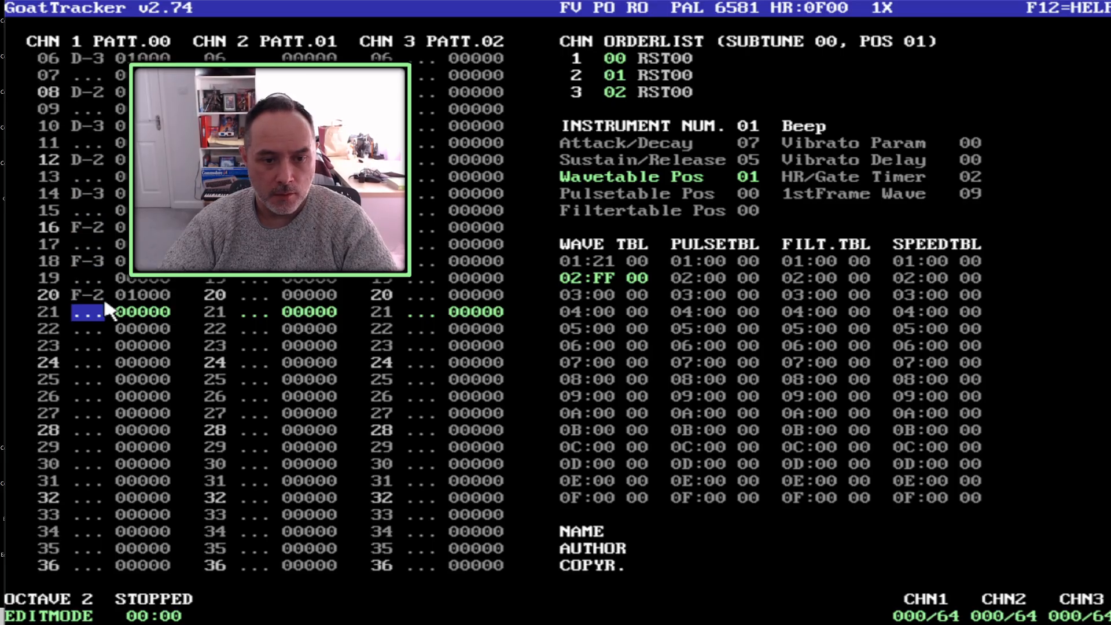
pyautogui.press('Down')
pyautogui.press('r')
# Enter alternating A-2 and A-3 notes on every second row of channel 1, from row 24 to row 30.
pyautogui.press('Down')
pyautogui.press('b')
pyautogui.press('Down')
pyautogui.press('Up')
pyautogui.press('Up')
pyautogui.press('n')
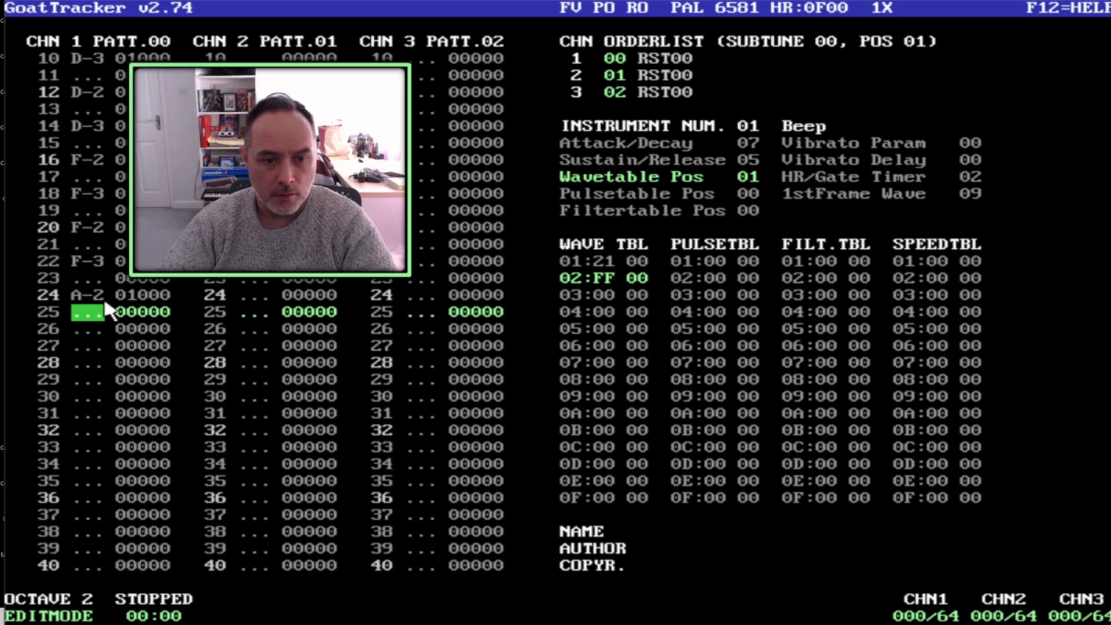
pyautogui.press('Down')
pyautogui.press('y')
pyautogui.press('Down')
pyautogui.press('n')
pyautogui.press('Down')
pyautogui.press('y')
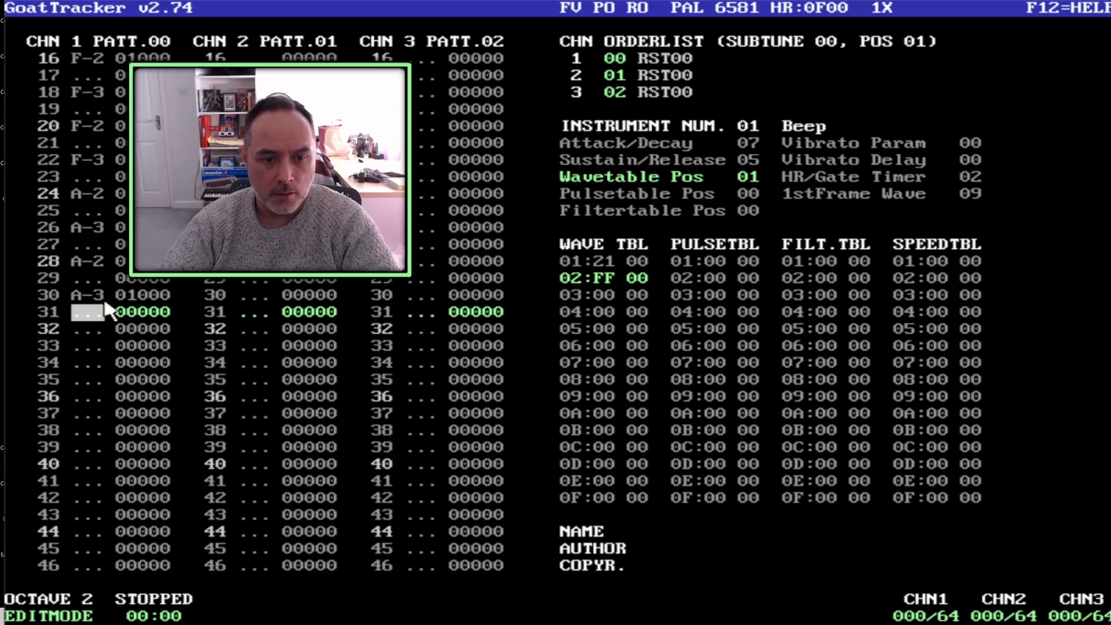
# Copy rows 00 to 31 of the channel 1 pattern.
pyautogui.hotkey('shift', 'Up')
pyautogui.hotkey('shift', 'Up')
pyautogui.hotkey('shift', 'Up')
pyautogui.hotkey('shift', 'Up')
pyautogui.hotkey('shift', 'Up')
pyautogui.hotkey('shift', 'Up')
pyautogui.hotkey('shift', 'Up')
pyautogui.hotkey('shift', 'Up')
pyautogui.hotkey('shift', 'Up')
pyautogui.hotkey('shift', 'Up')
pyautogui.hotkey('shift', 'Up')
pyautogui.hotkey('shift', 'Up')
pyautogui.hotkey('shift', 'Up')
pyautogui.hotkey('shift', 'Up')
pyautogui.hotkey('shift', 'Up')
pyautogui.hotkey('shift', 'Up')
pyautogui.hotkey('shift', 'Up')
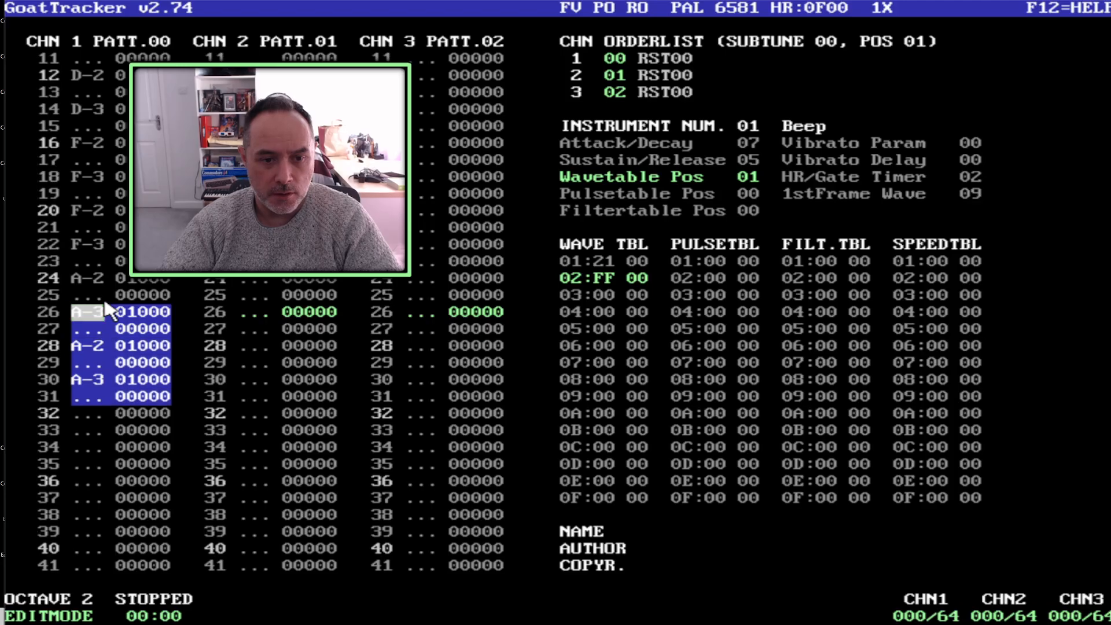
pyautogui.hotkey('shift', 'Up')
pyautogui.hotkey('shift', 'Up')
pyautogui.hotkey('shift', 'Up')
pyautogui.hotkey('shift', 'Up')
pyautogui.hotkey('shift', 'Up')
pyautogui.hotkey('shift', 'Up')
pyautogui.hotkey('shift', 'Up')
pyautogui.hotkey('shift', 'Up')
pyautogui.hotkey('shift', 'Up')
pyautogui.hotkey('shift', 'Up')
pyautogui.hotkey('shift', 'Up')
pyautogui.hotkey('shift', 'Up')
pyautogui.hotkey('shift', 'Up')
pyautogui.hotkey('shift', 'Up')
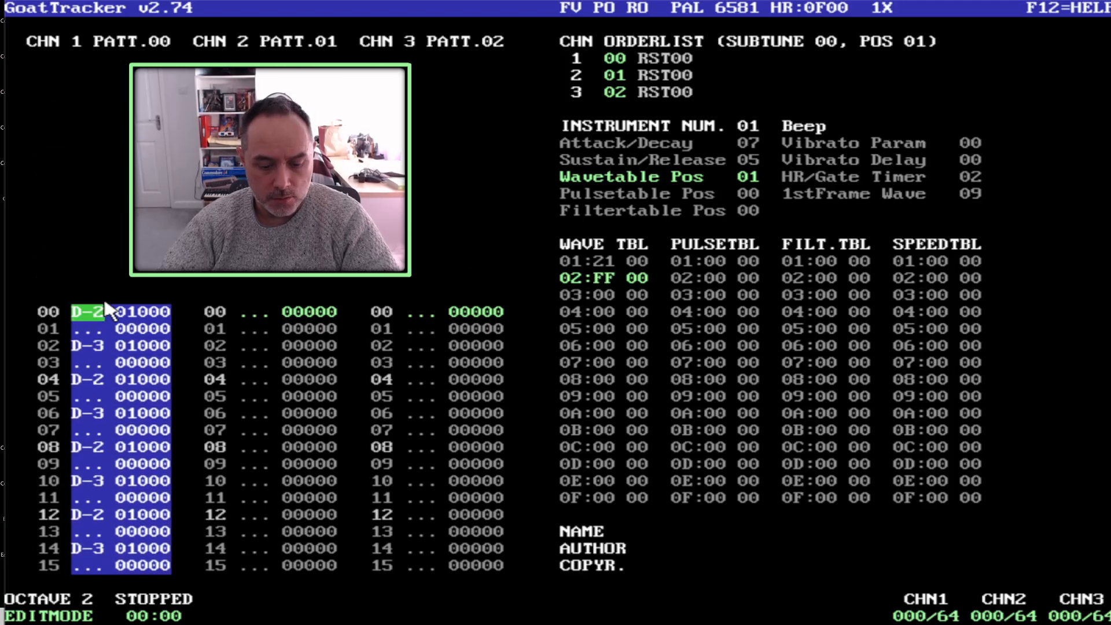
pyautogui.hotkey('shift', 'c')
# Paste the copied bass line into channel 1 from row 32 to row 63.
pyautogui.press('Down')
pyautogui.press('Down')
pyautogui.press('Down')
pyautogui.press('Down')
pyautogui.press('Down')
pyautogui.press('Down')
pyautogui.press('Down')
pyautogui.press('Down')
pyautogui.press('Down')
pyautogui.press('Down')
pyautogui.press('Down')
pyautogui.press('Down')
pyautogui.press('Down')
pyautogui.press('Down')
pyautogui.press('Down')
pyautogui.press('Down')
pyautogui.press('Down')
pyautogui.press('Down')
pyautogui.press('Down')
pyautogui.press('Down')
pyautogui.press('Down')
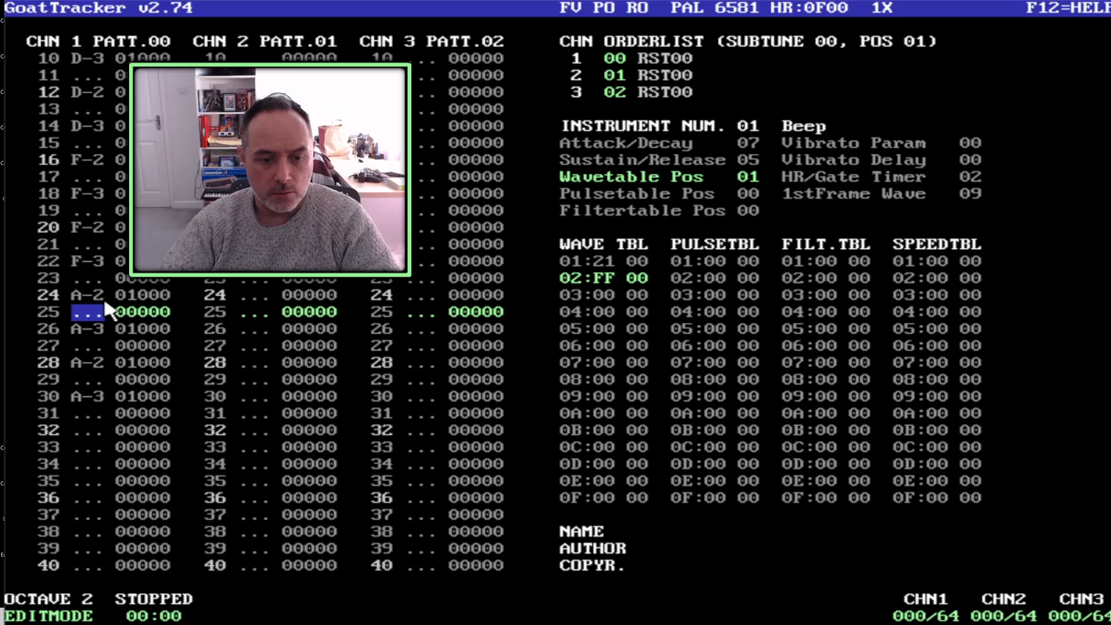
pyautogui.press('Down')
pyautogui.press('Down')
pyautogui.press('Down')
pyautogui.press('Down')
pyautogui.press('Down')
pyautogui.press('Down')
pyautogui.press('Down')
pyautogui.press('Down')
pyautogui.press('Down')
pyautogui.press('Down')
pyautogui.press('Down')
pyautogui.press('Down')
pyautogui.press('Down')
pyautogui.press('Down')
pyautogui.press('Down')
pyautogui.press('Down')
pyautogui.press('Down')
pyautogui.press('Down')
pyautogui.press('Down')
pyautogui.press('Down')
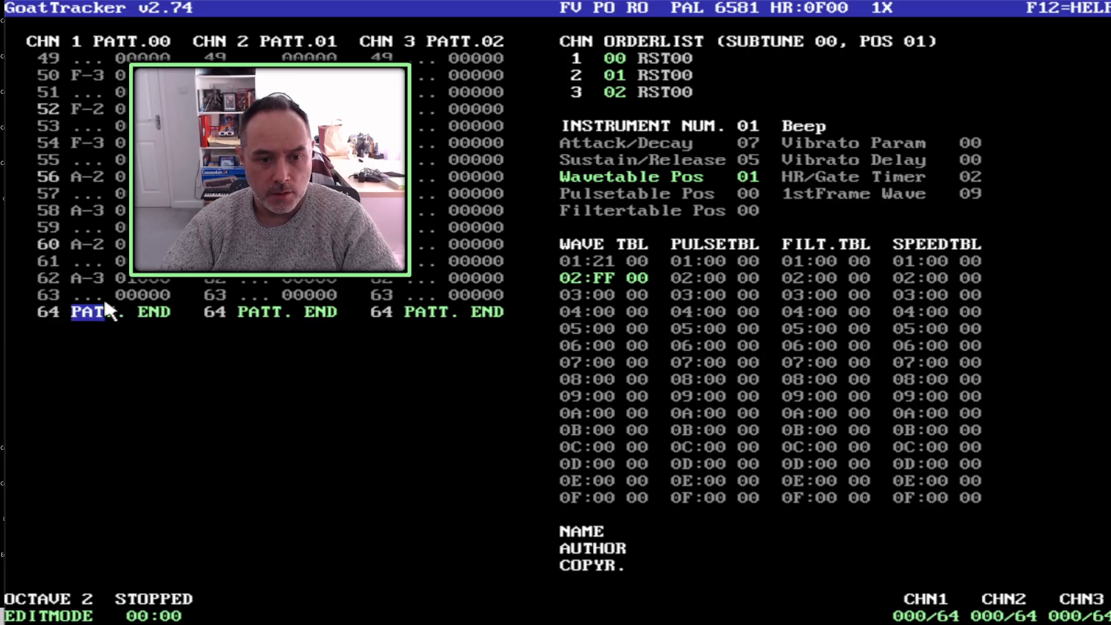
# Play the song from the beginning to hear the bass line, and stop playback.
pyautogui.press('Down')
pyautogui.press('F1')
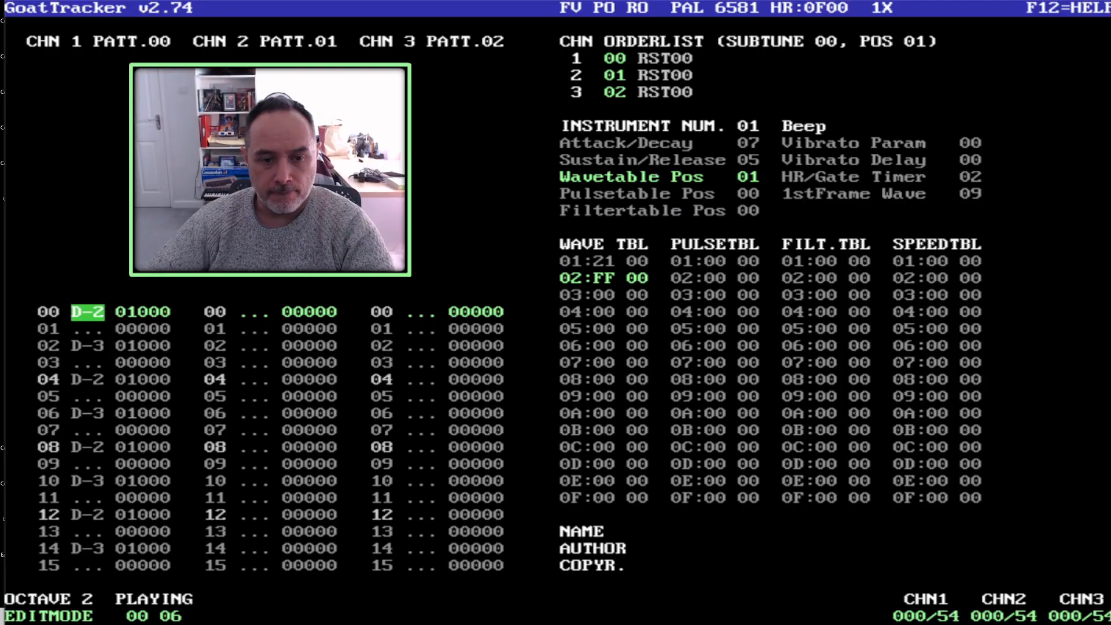
pyautogui.press('F4')
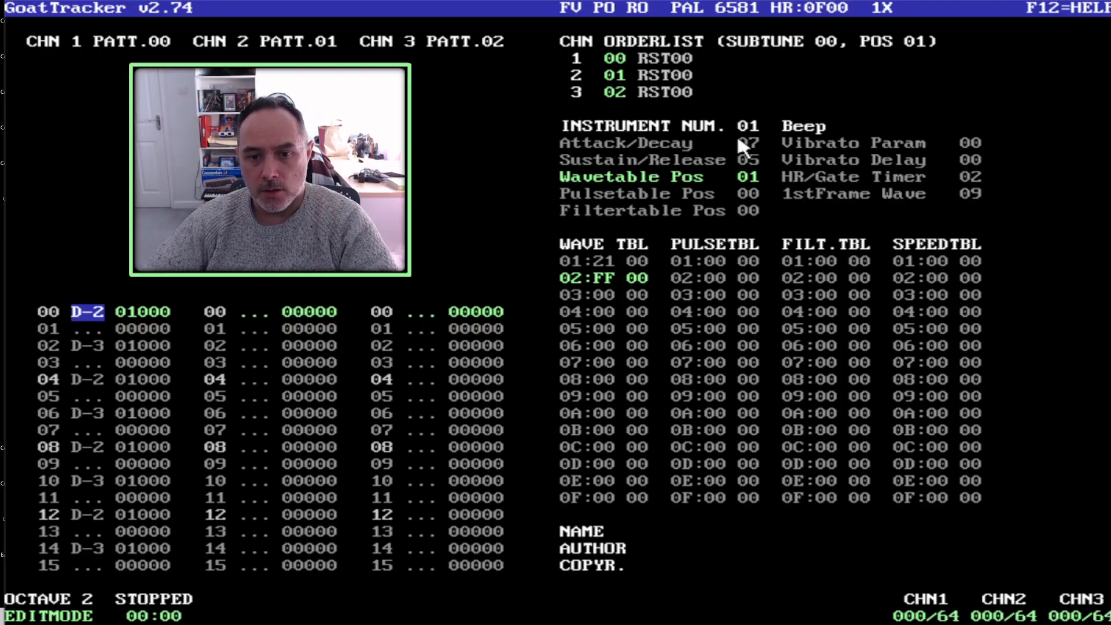
# Select instrument 02 and name it Kick.
pyautogui.click(757, 124)
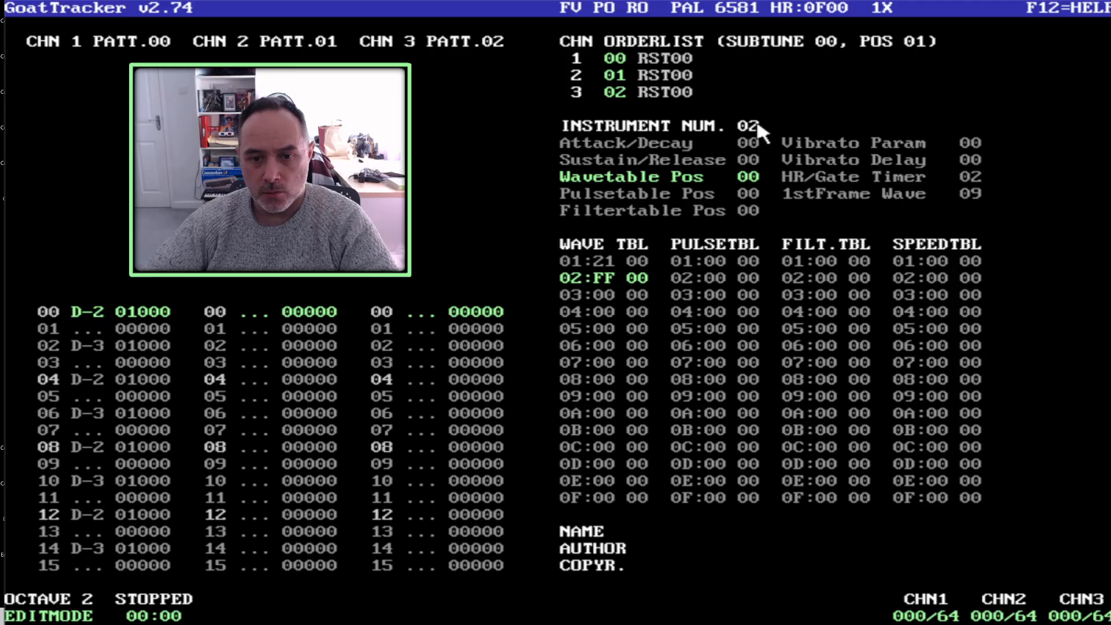
pyautogui.click(788, 125)
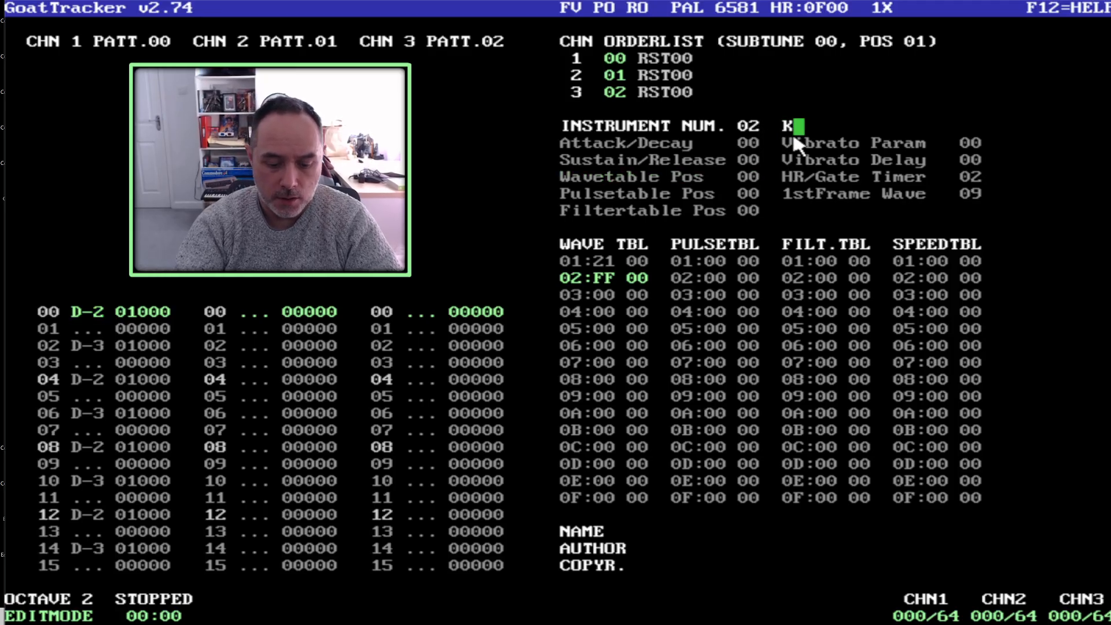
pyautogui.press('Return')
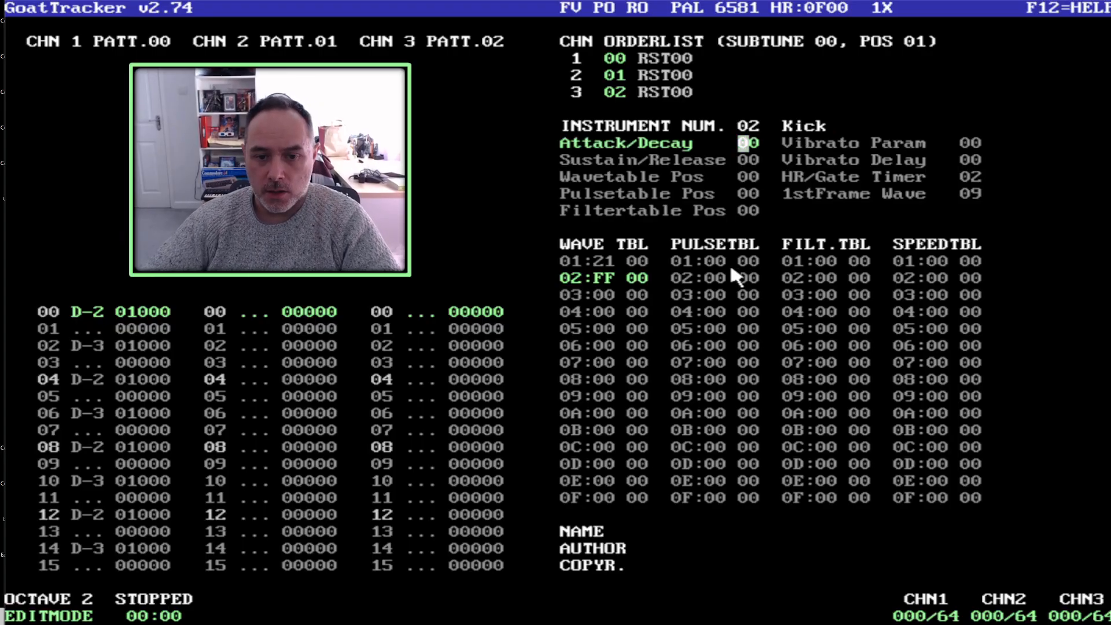
# Set the Kick instrument's Wavetable Pos to 03 and both its Attack/Decay and Sustain/Release to 0A.
pyautogui.click(603, 299)
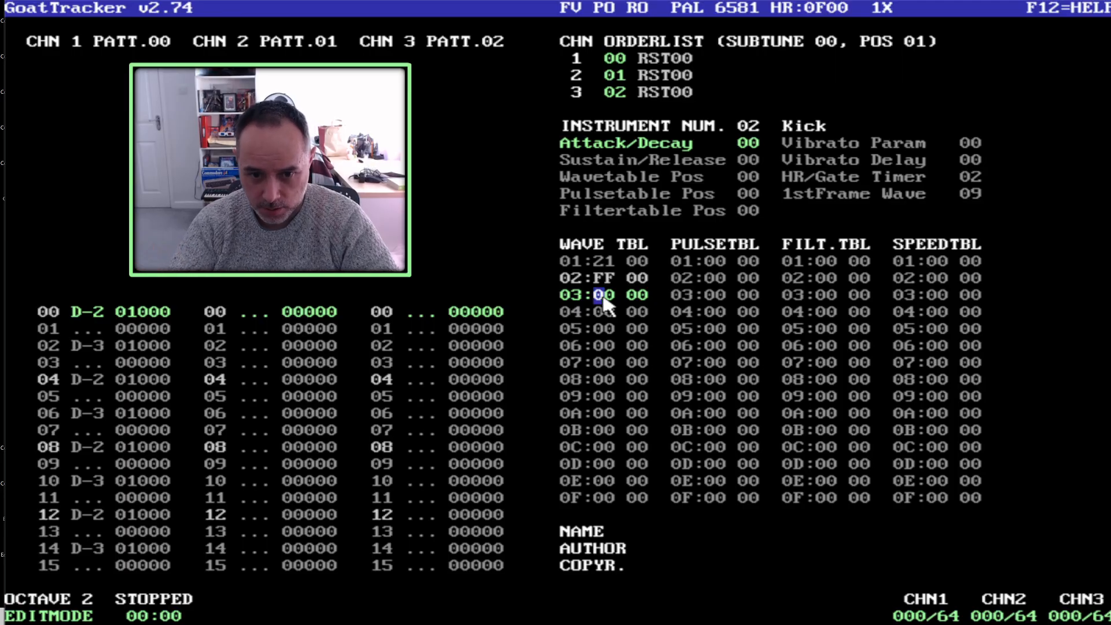
pyautogui.click(753, 178)
pyautogui.write('3')
pyautogui.click(757, 146)
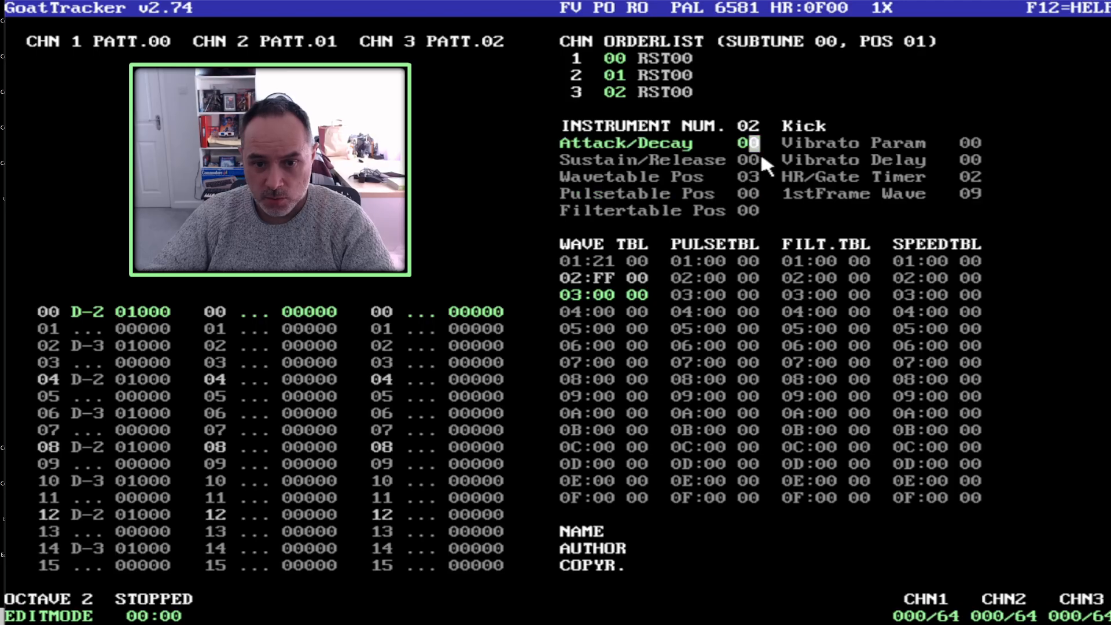
pyautogui.write('a0a')
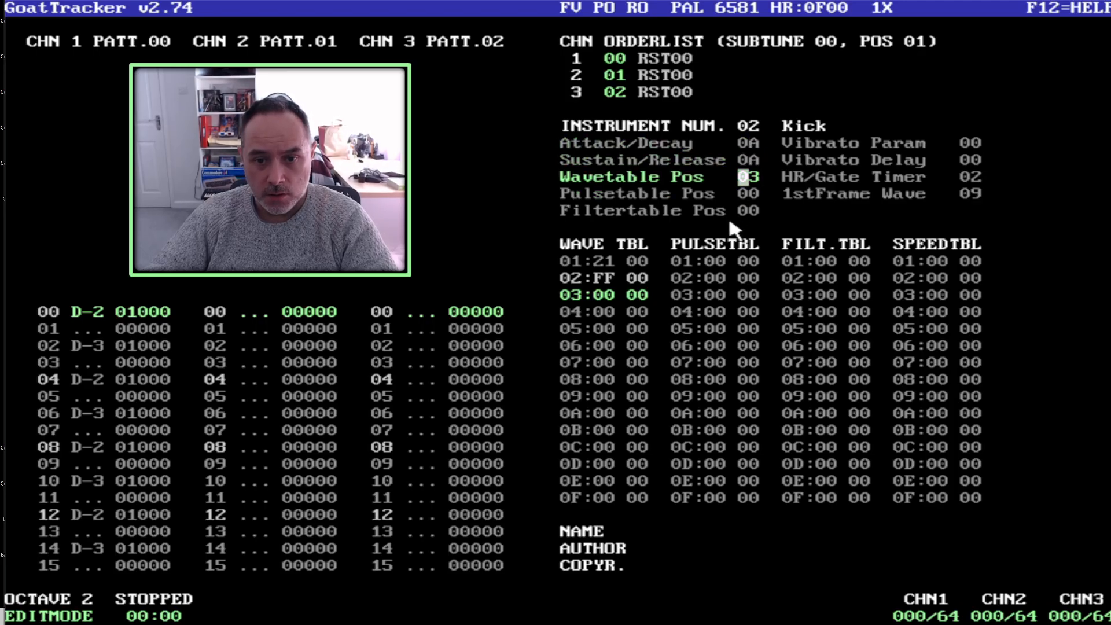
# Fill the Kick's wavetable rows 03 to 07 with 21 40, 00 30, 00 20, 00 10 and FF 00.
pyautogui.click(601, 297)
pyautogui.write('21')
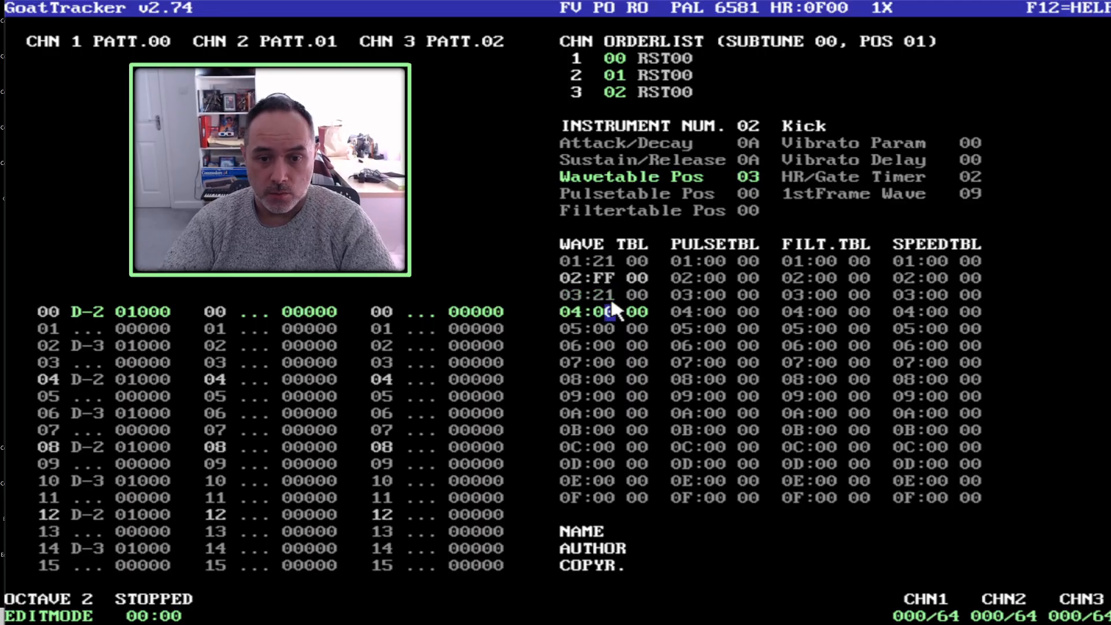
pyautogui.press('Up')
pyautogui.press('Right')
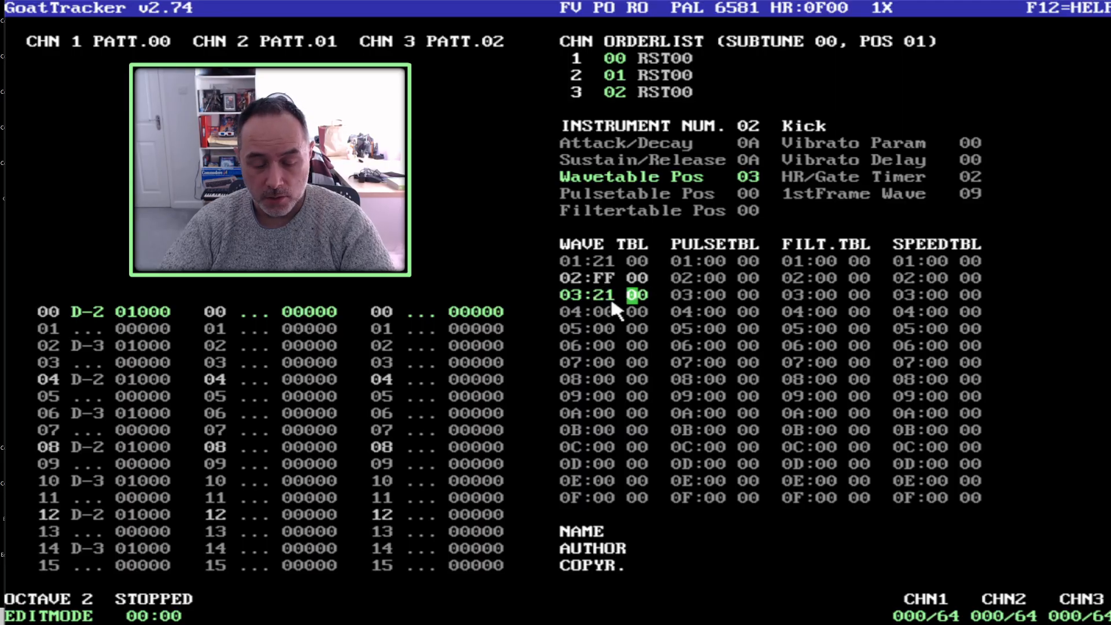
pyautogui.write('0')
pyautogui.press('Left')
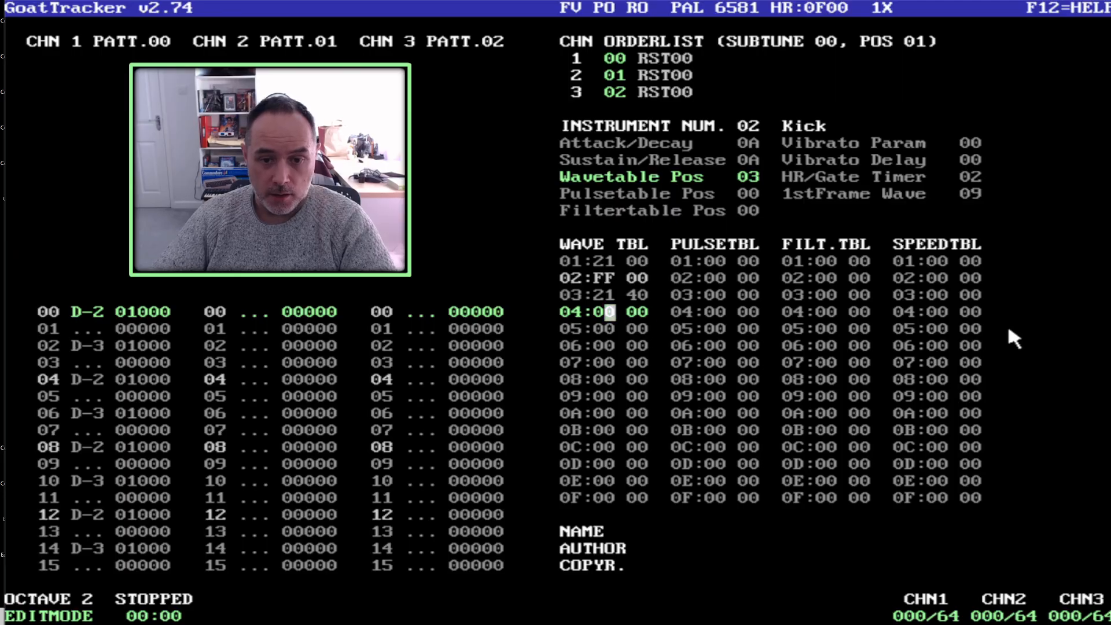
pyautogui.press('Right')
pyautogui.write('302')
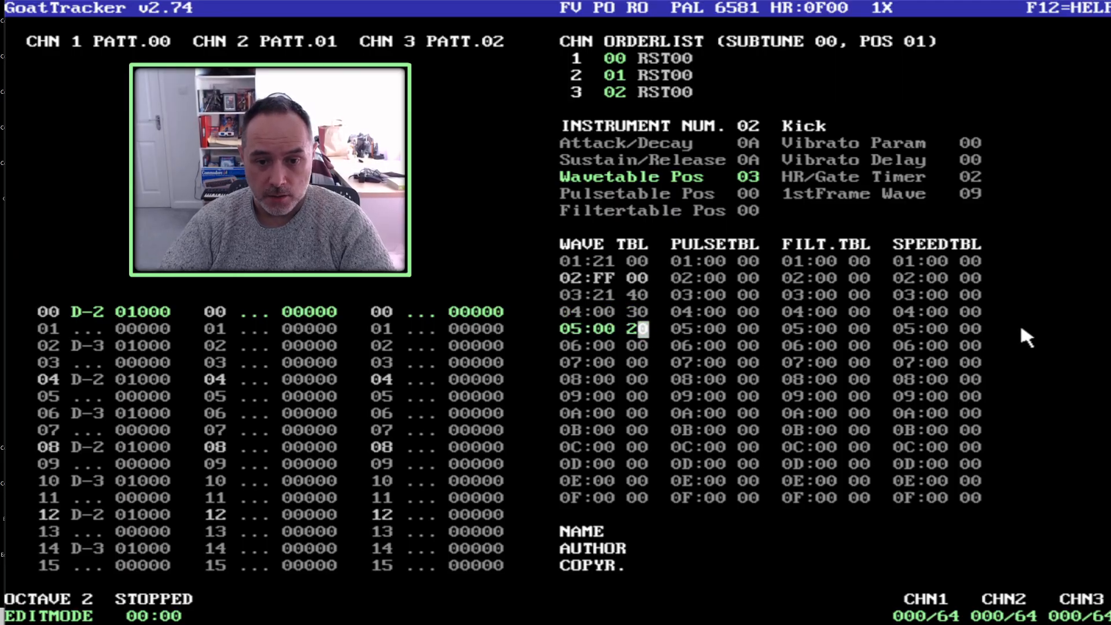
pyautogui.write('010')
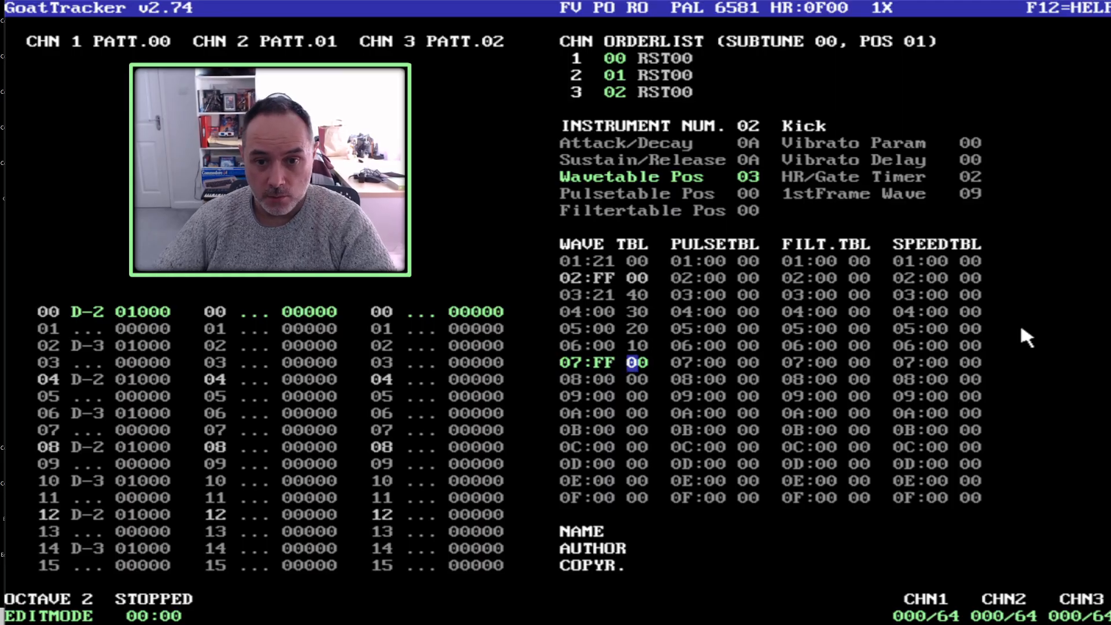
# Try the Kick at row 00 of channel 2 as C-3, and as C-1 with the octave at 1.
pyautogui.click(258, 310)
pyautogui.press('q')
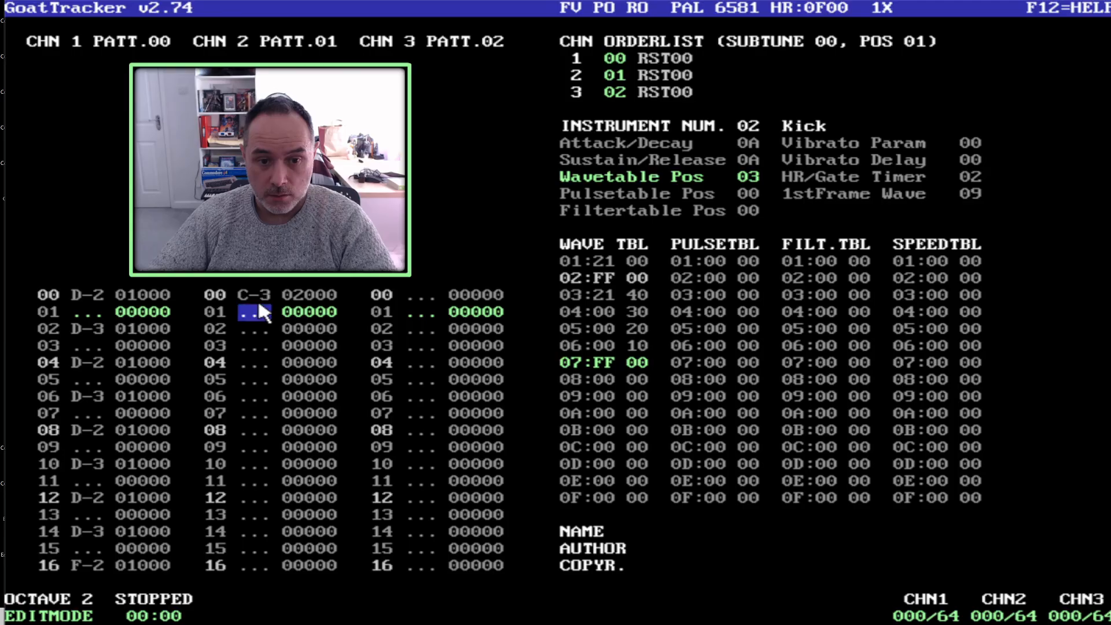
pyautogui.click(258, 299)
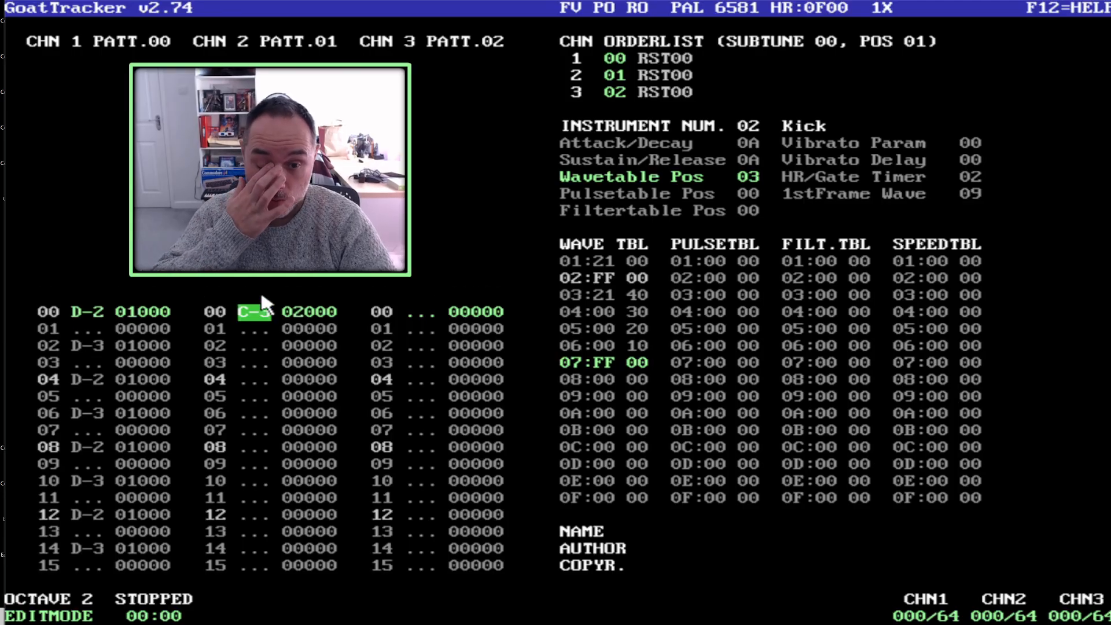
pyautogui.rightClick(92, 590)
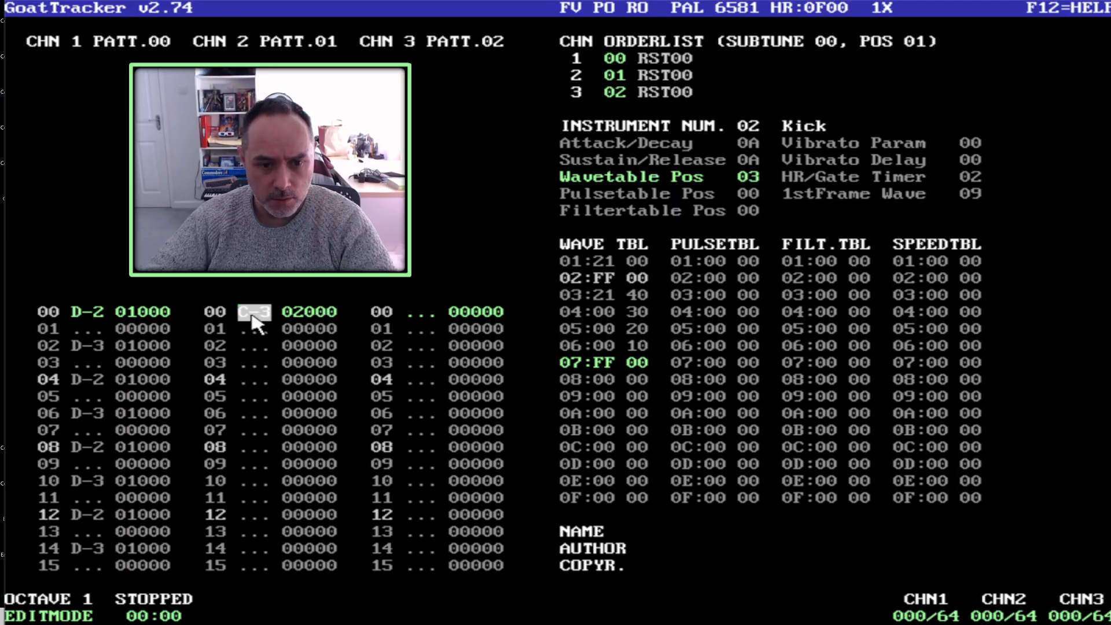
pyautogui.press('q')
pyautogui.press('Up')
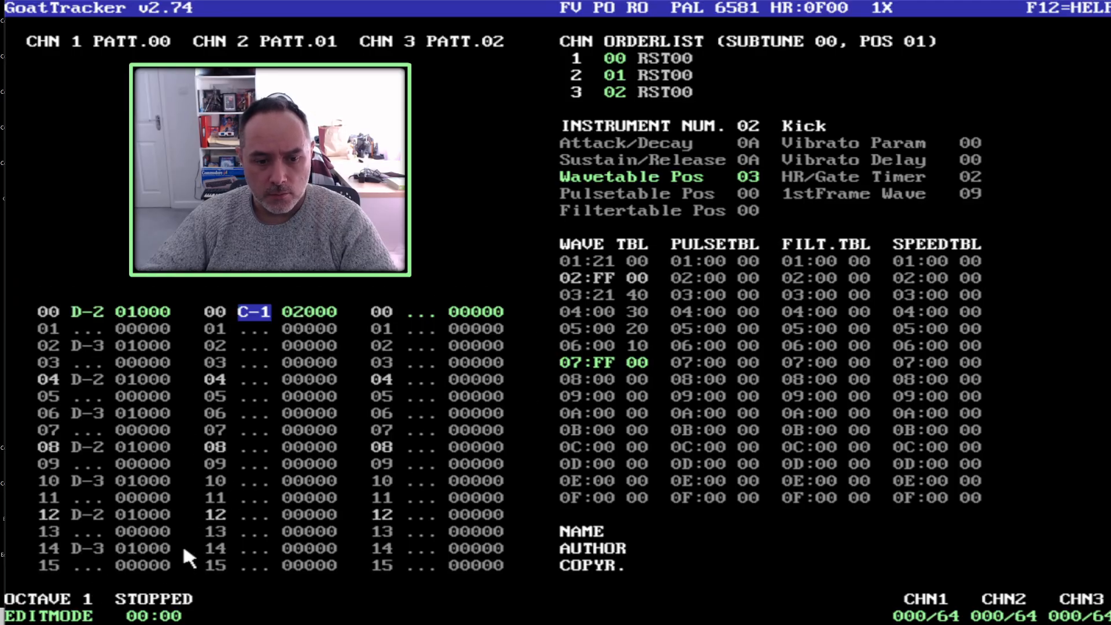
# Lower the octave to 0 and try the Kick as C-0 at row 00 of channel 2.
pyautogui.rightClick(92, 591)
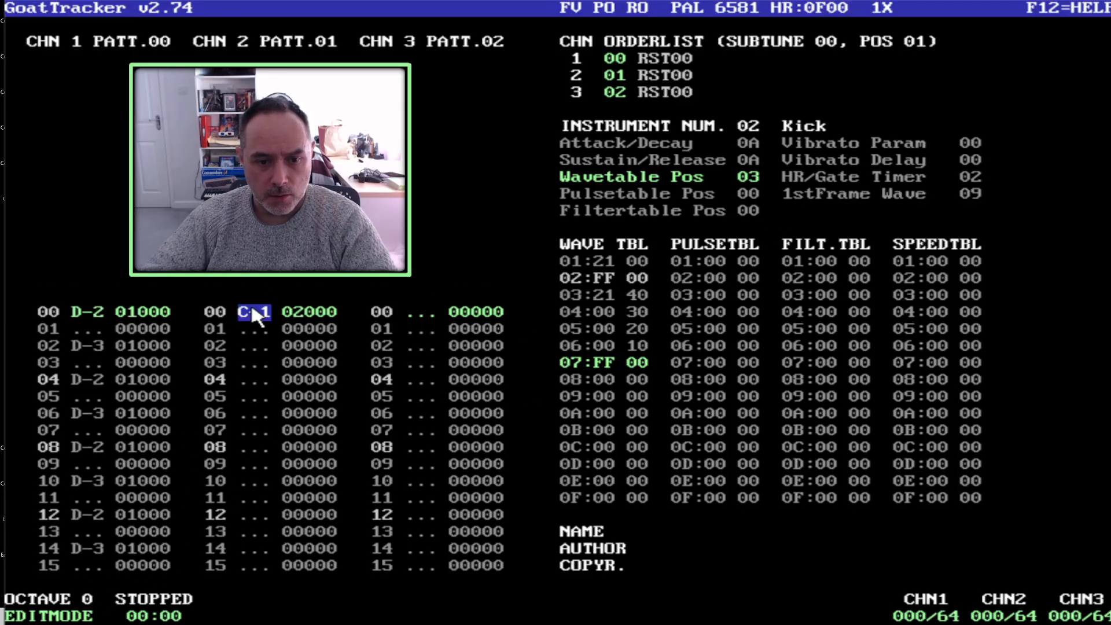
pyautogui.press('z')
pyautogui.press('Up')
pyautogui.press('Down')
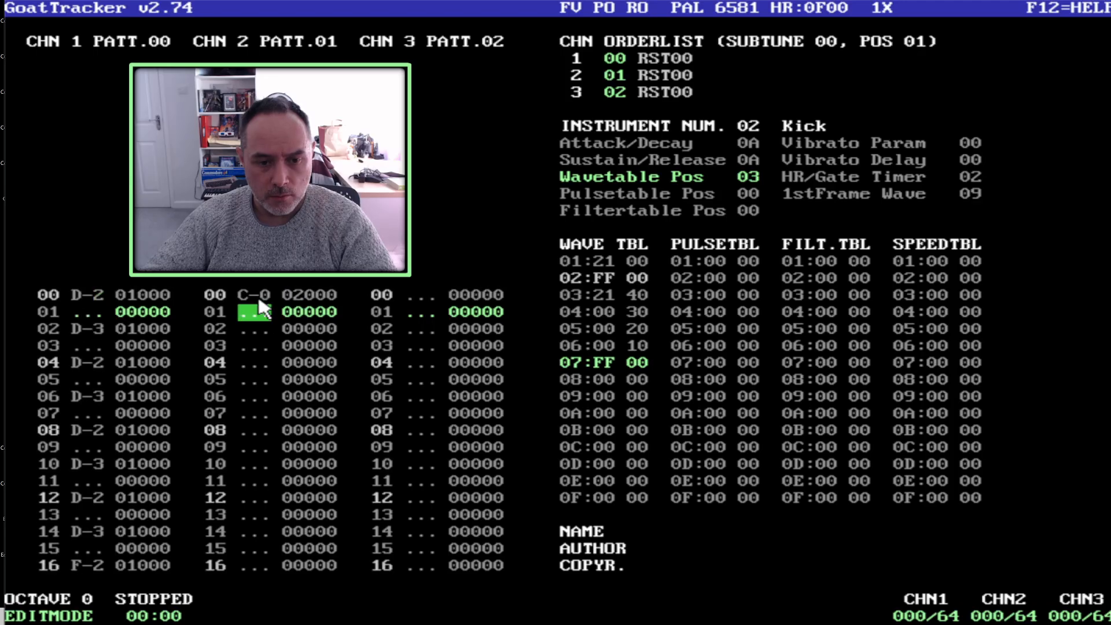
pyautogui.press('Up')
# Set the waveform in wavetable row 03 to 11 and test the Kick as C-1 at row 00 of channel 2.
pyautogui.click(598, 294)
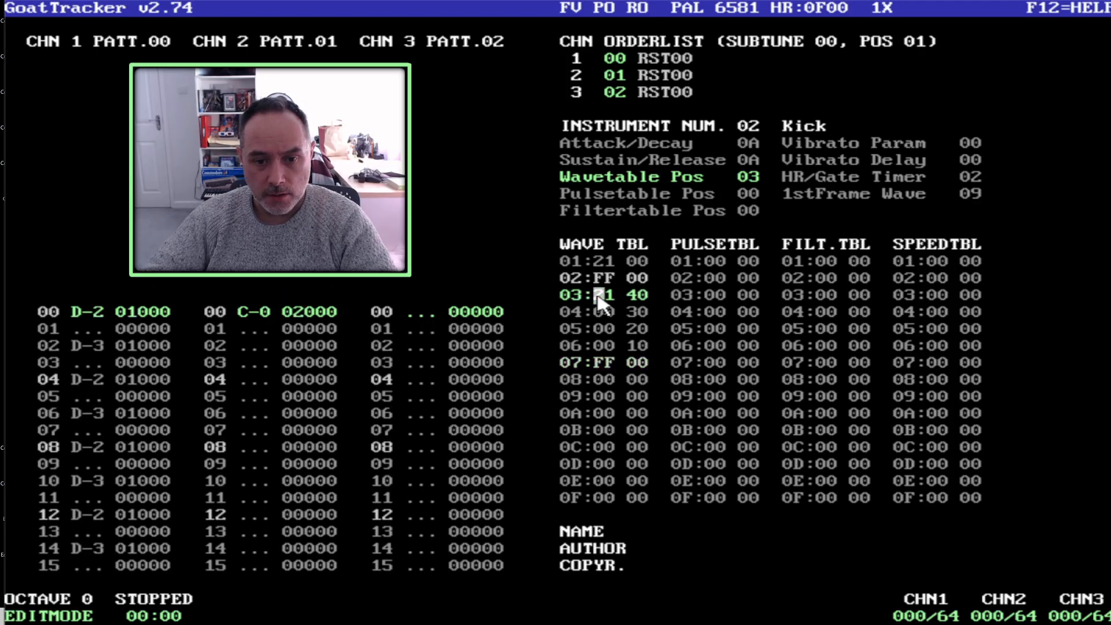
pyautogui.write('1')
pyautogui.click(265, 312)
pyautogui.click(264, 299)
pyautogui.press('q')
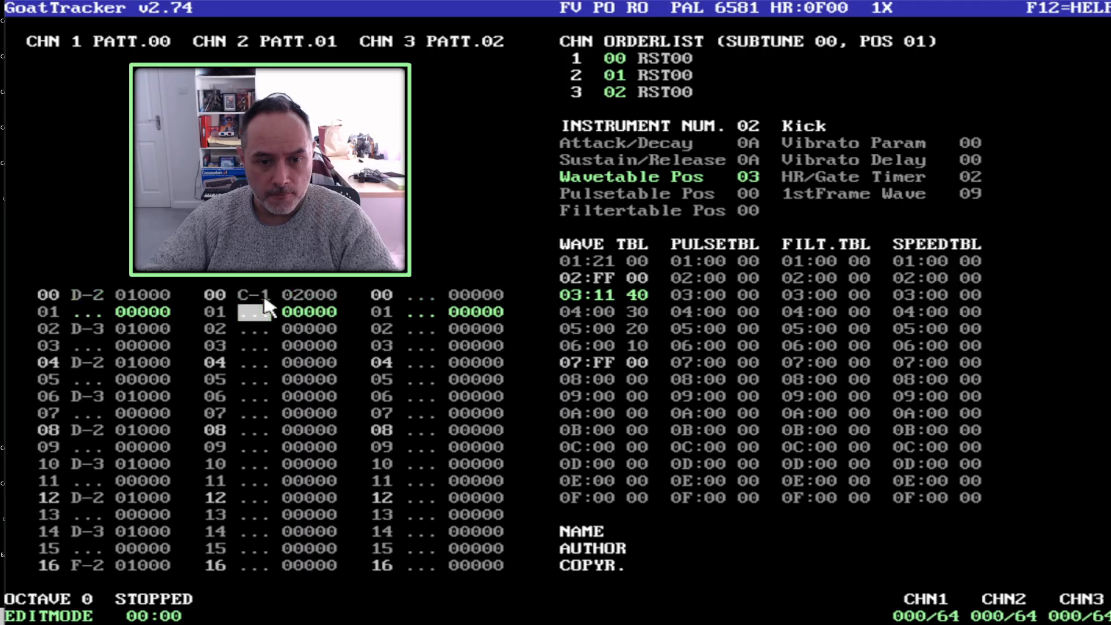
# Try the Kick at higher pitches, E-1 and F-1, at row 00 of channel 2.
pyautogui.click(265, 299)
pyautogui.press('r')
pyautogui.click(265, 299)
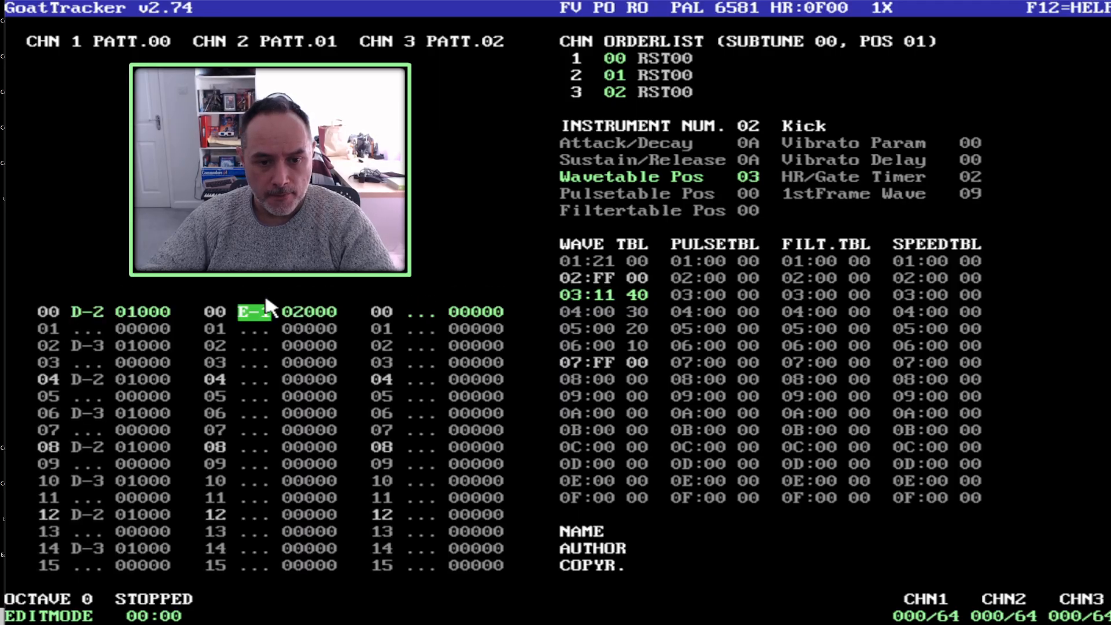
pyautogui.press('r')
pyautogui.click(266, 299)
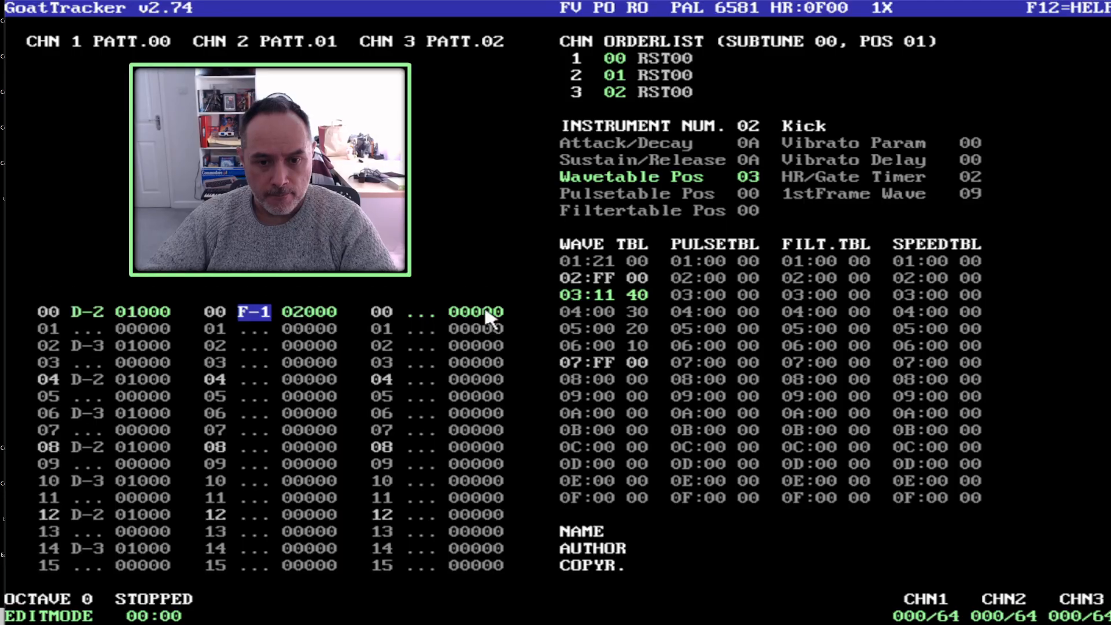
# Try waveform 10 in wavetable row 06 with a C-1 Kick note at row 00 of channel 2.
pyautogui.click(602, 347)
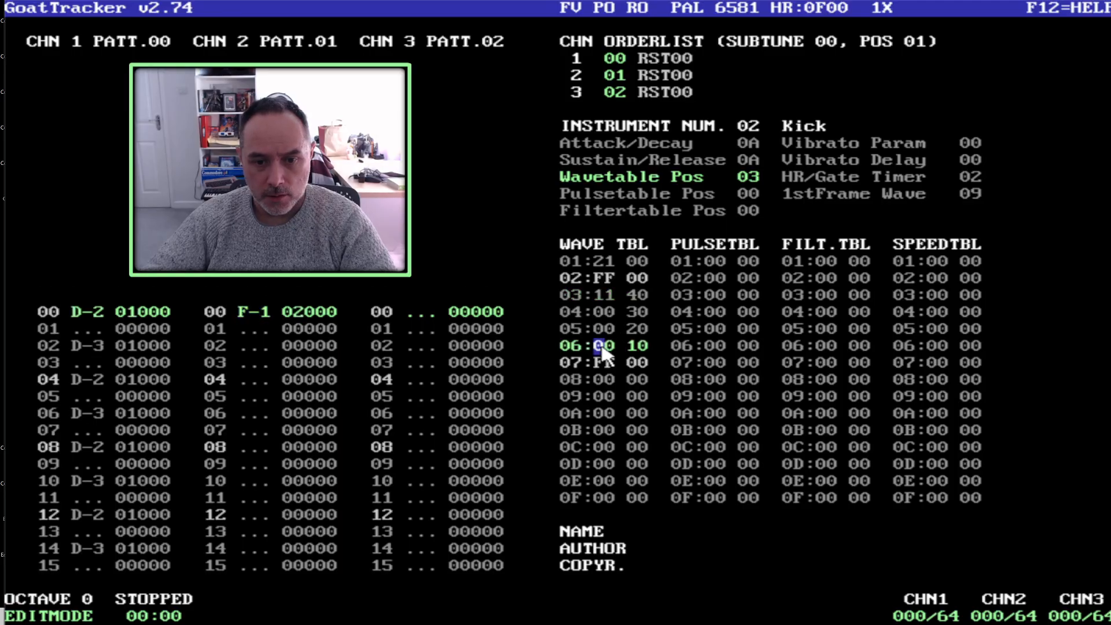
pyautogui.click(262, 316)
pyautogui.press('q')
pyautogui.click(262, 298)
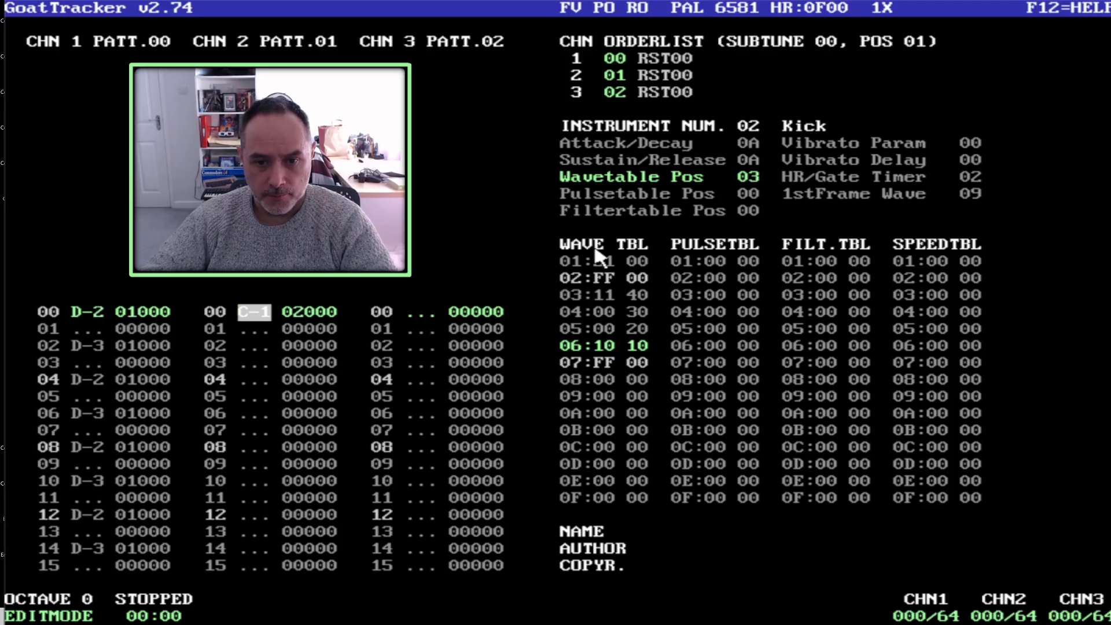
# Set the Kick's Sustain/Release to 02 and test it as G-1 and B-1 at row 00 of channel 2.
pyautogui.click(757, 164)
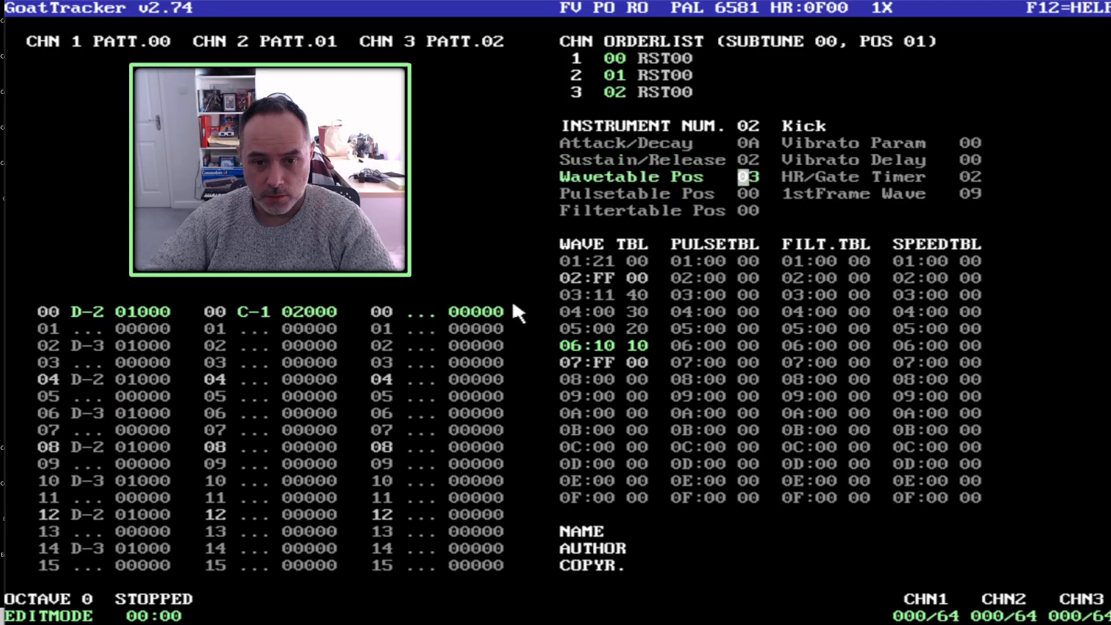
pyautogui.press('t')
pyautogui.click(260, 297)
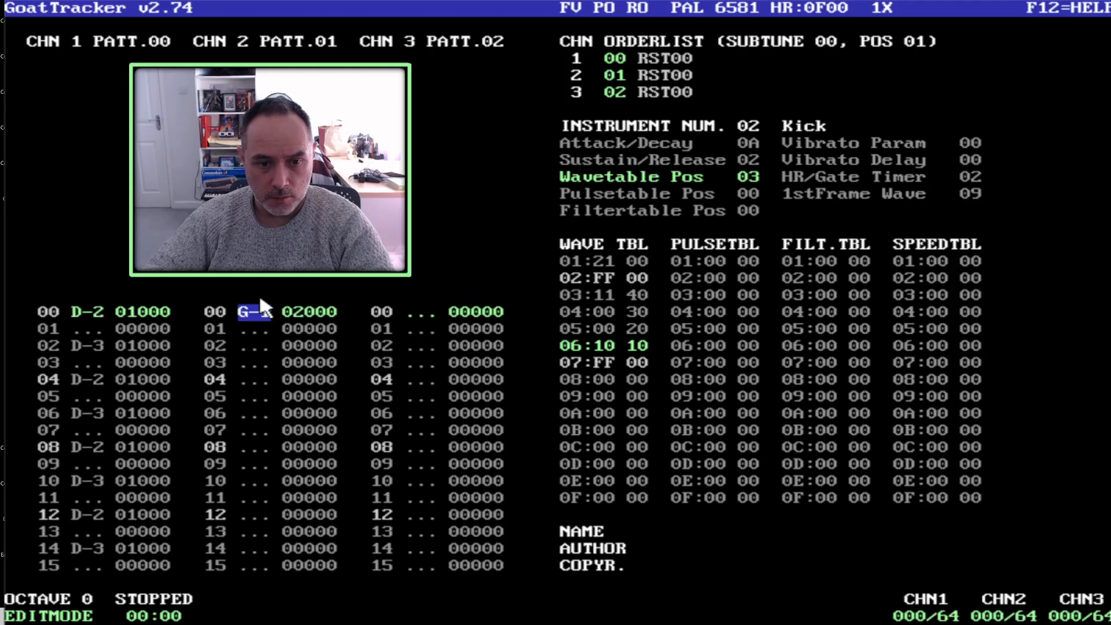
pyautogui.press('u')
pyautogui.click(247, 298)
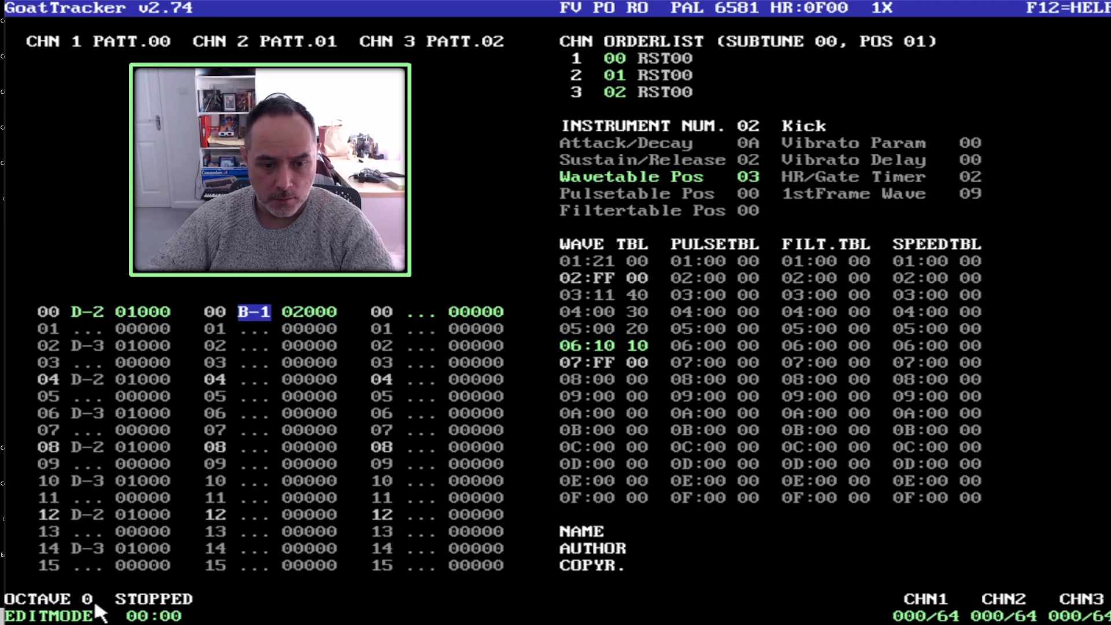
# Raise the octave to 1 and try the Kick as G-2 and E-2 at row 00 of channel 2.
pyautogui.press('t')
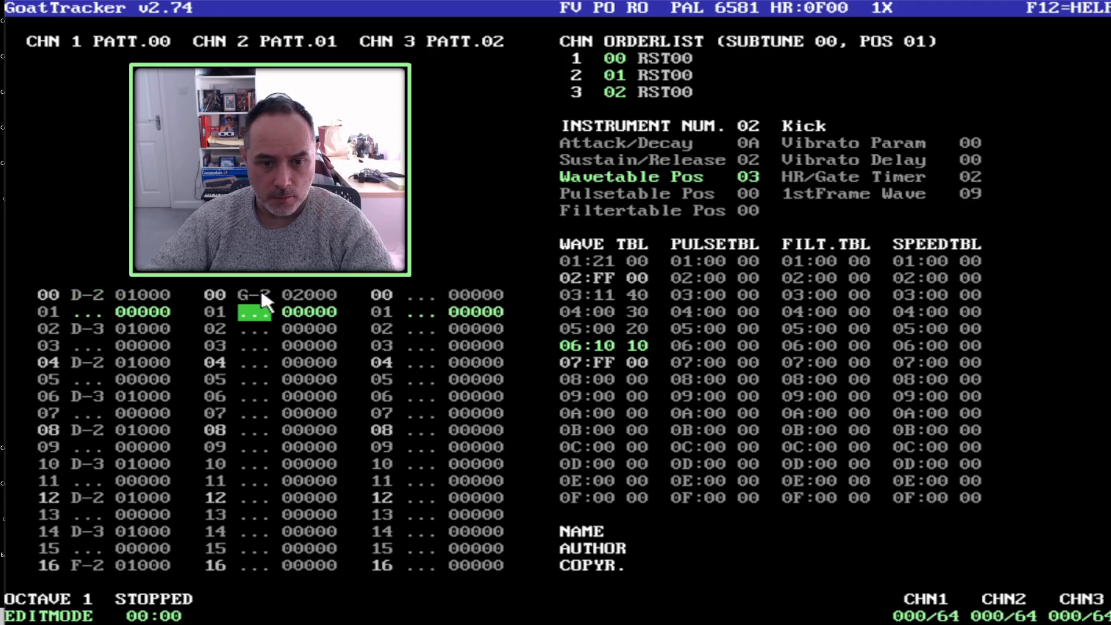
pyautogui.click(262, 298)
pyautogui.press('e')
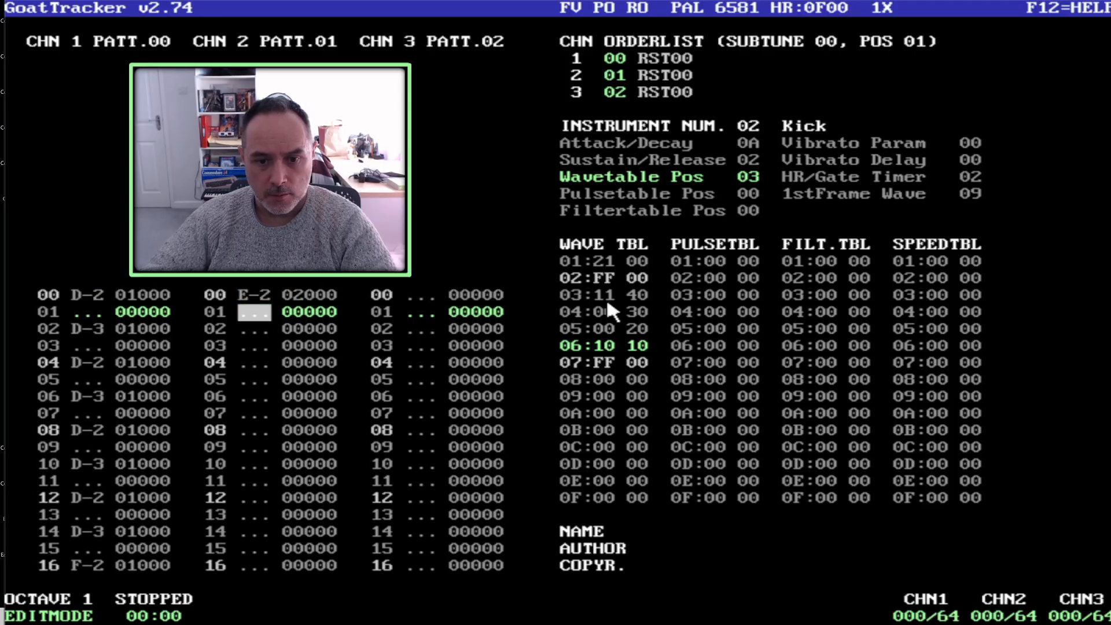
# Set the note values in wavetable rows 03 to 06 to A0, 80, 40 and 00.
pyautogui.click(632, 294)
pyautogui.write('a080')
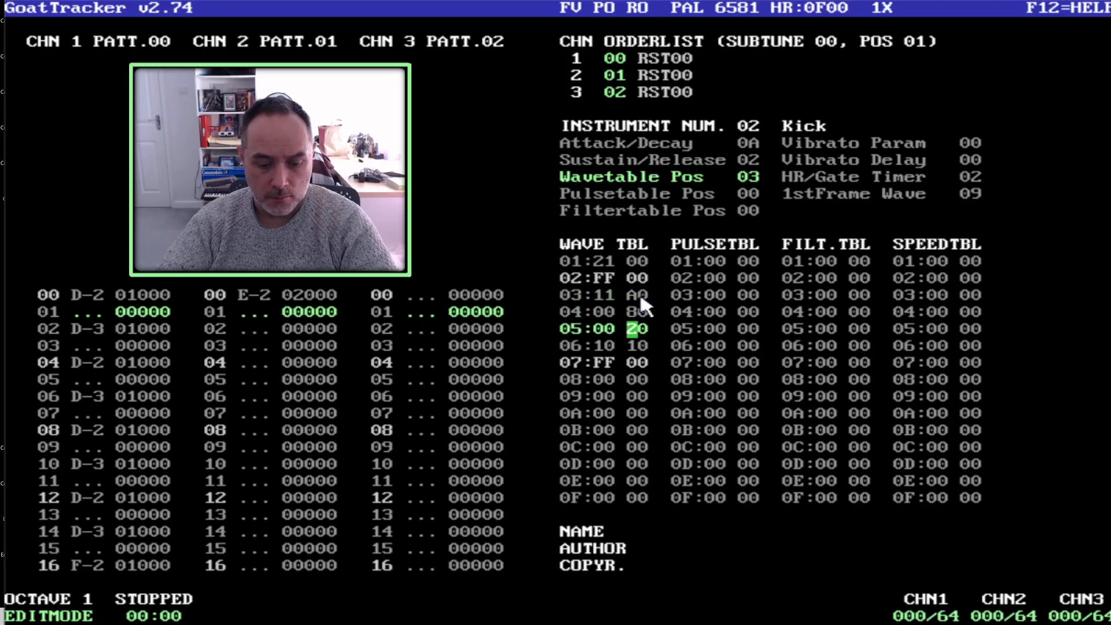
pyautogui.write('401')
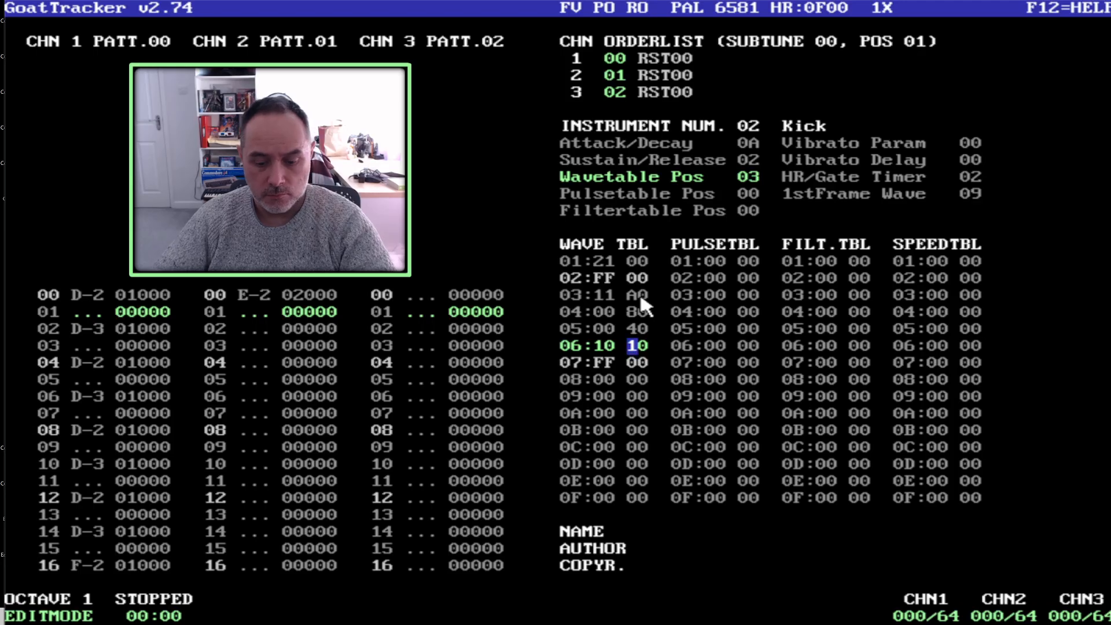
pyautogui.write('0')
# Enter an E-1 Kick at row 00 of channel 2, raise the octave to 2, and test a run of notes ending on E-2 at row 05.
pyautogui.click(257, 297)
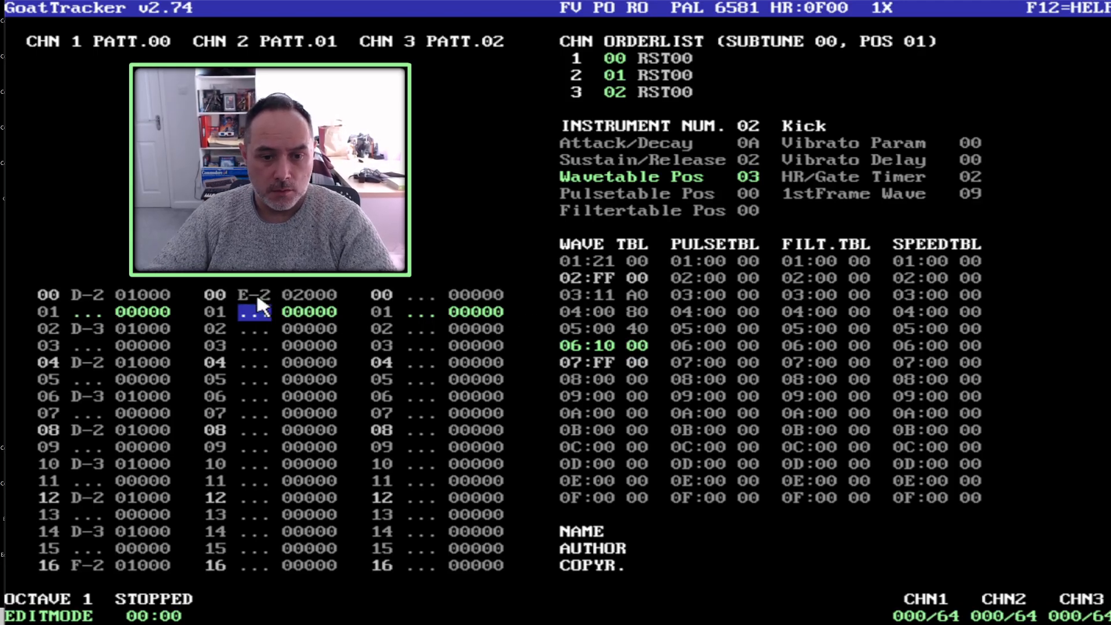
pyautogui.press('c')
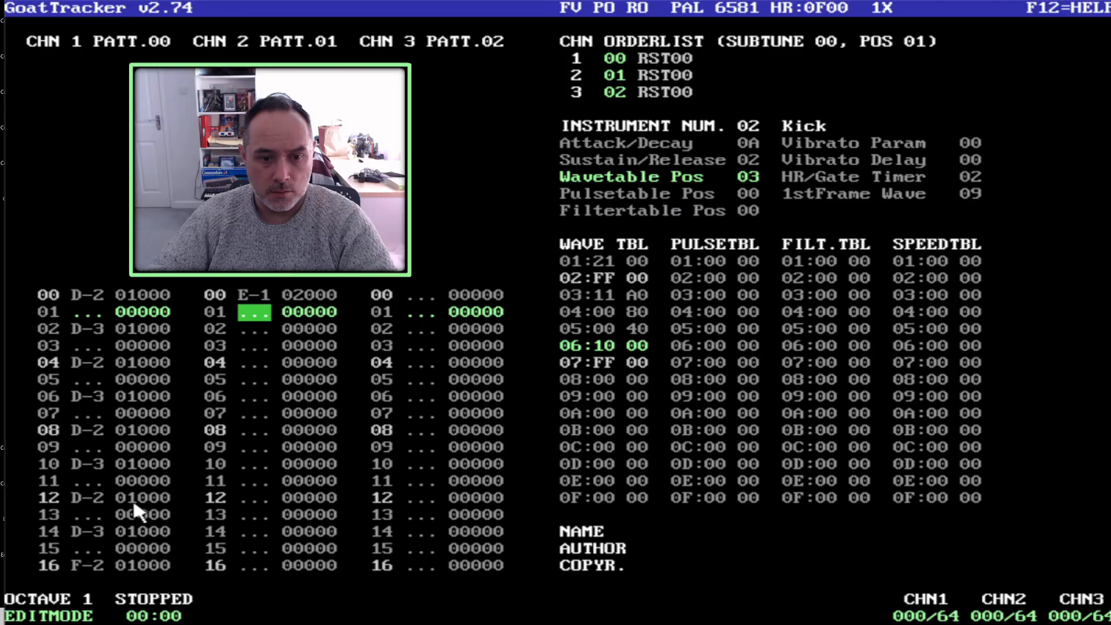
pyautogui.press('KP_Multiply')
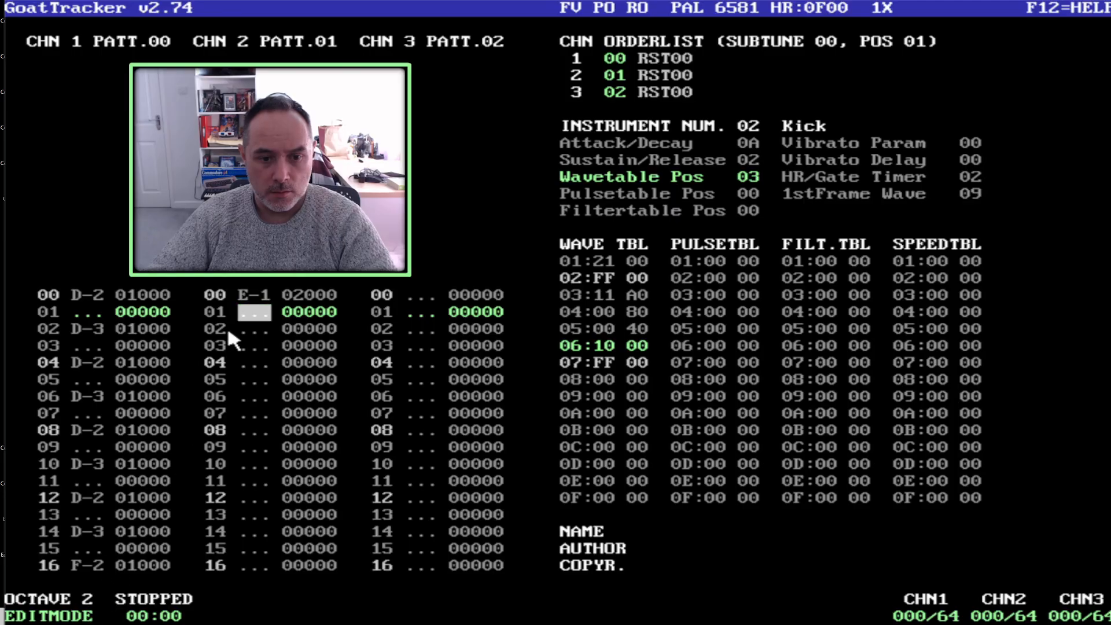
pyautogui.press('z')
pyautogui.press('c')
pyautogui.press('c')
pyautogui.press('c')
pyautogui.press('c')
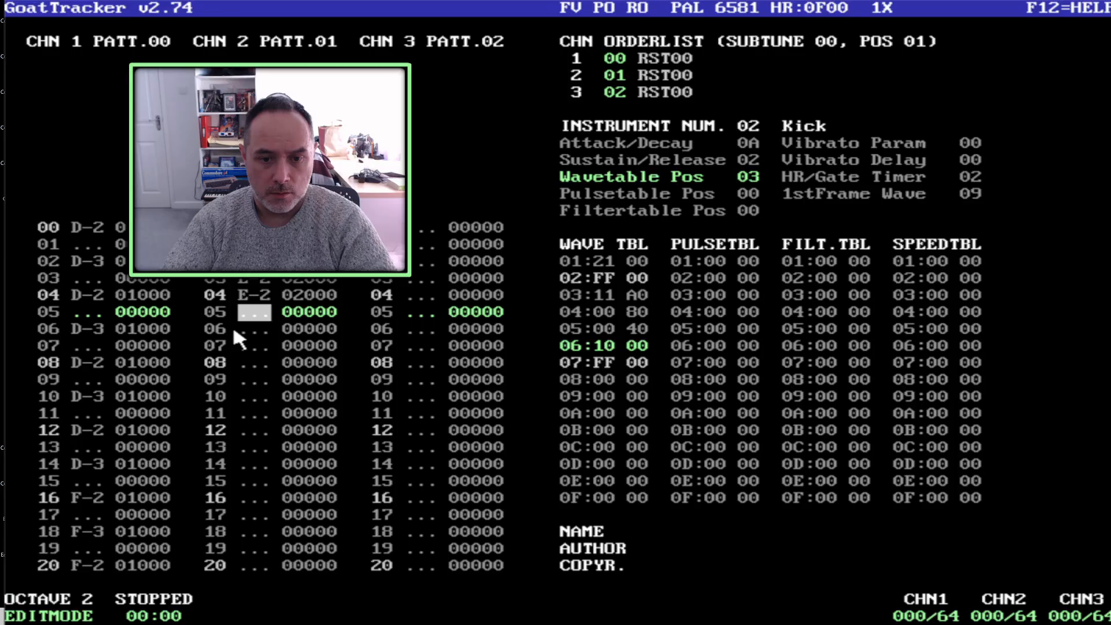
# Set the waveform in wavetable row 06 to 00 and test D-2 Kick notes on channel 2, rows 06 to 09.
pyautogui.click(596, 346)
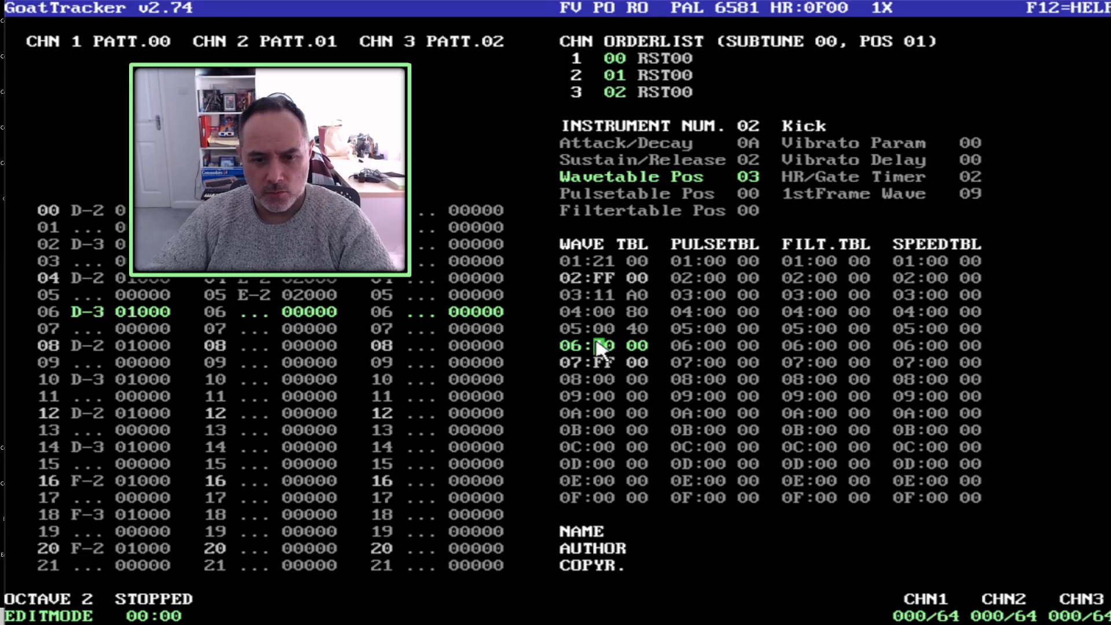
pyautogui.write('0')
pyautogui.click(264, 312)
pyautogui.press('x')
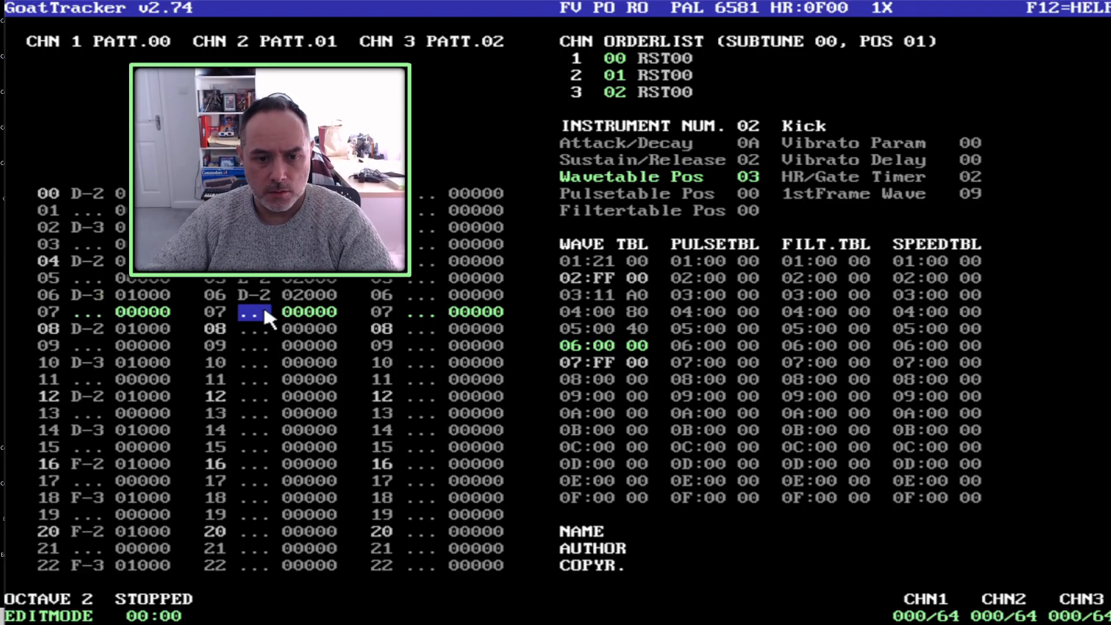
pyautogui.press('x')
pyautogui.press('x')
pyautogui.press('x')
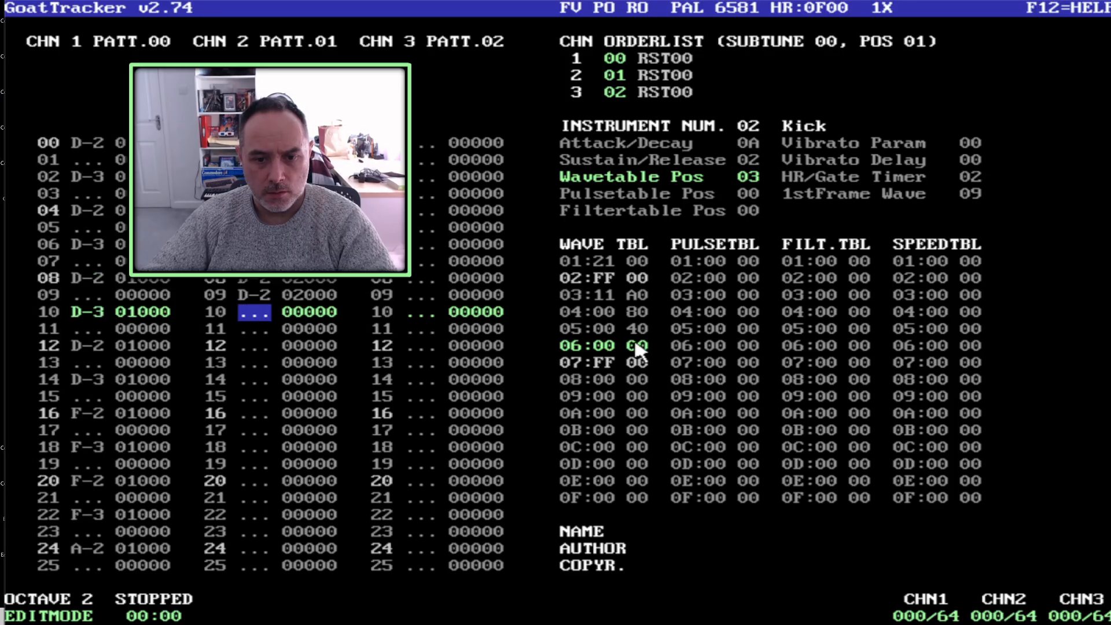
# Set the note value in wavetable row 06 to 20 and test D-2 Kick notes on channel 2, rows 10 to 14.
pyautogui.click(630, 346)
pyautogui.write('2')
pyautogui.click(274, 310)
pyautogui.press('x')
pyautogui.press('x')
pyautogui.press('x')
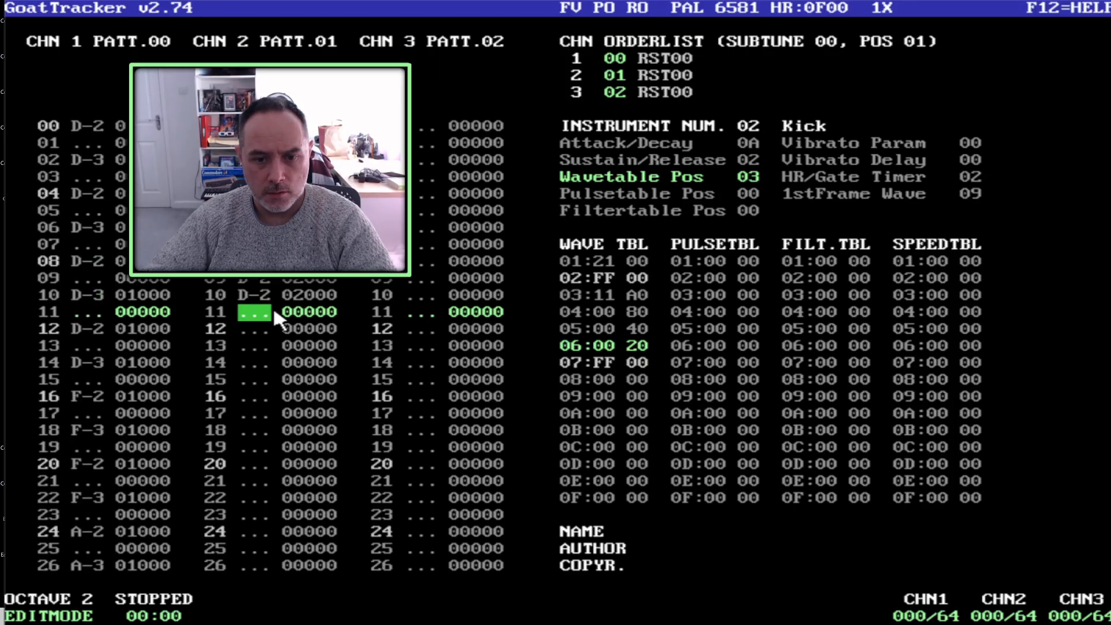
pyautogui.press('x')
pyautogui.press('x')
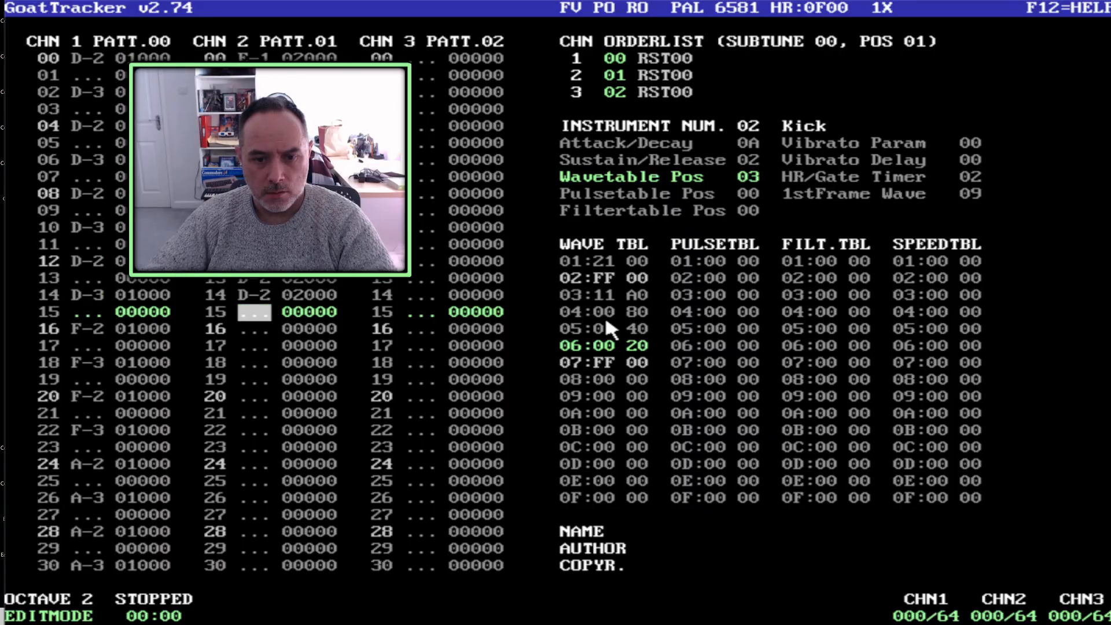
# Set the Kick's descending note values in wavetable rows 03 to 05 to 80, 60 and 40.
pyautogui.click(636, 304)
pyautogui.write('8')
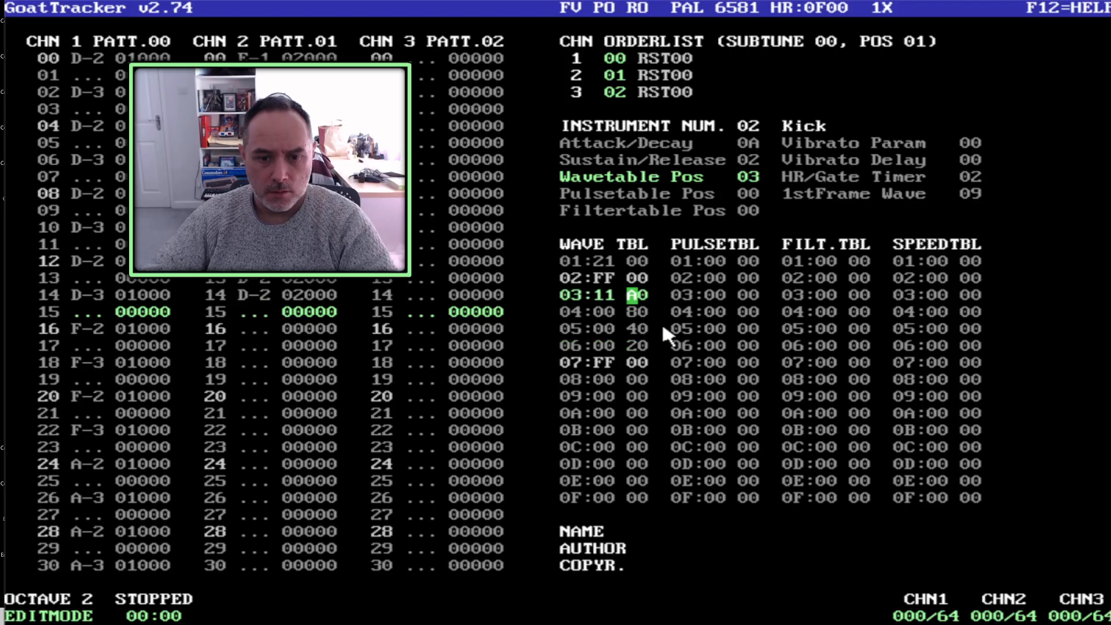
pyautogui.write('06040')
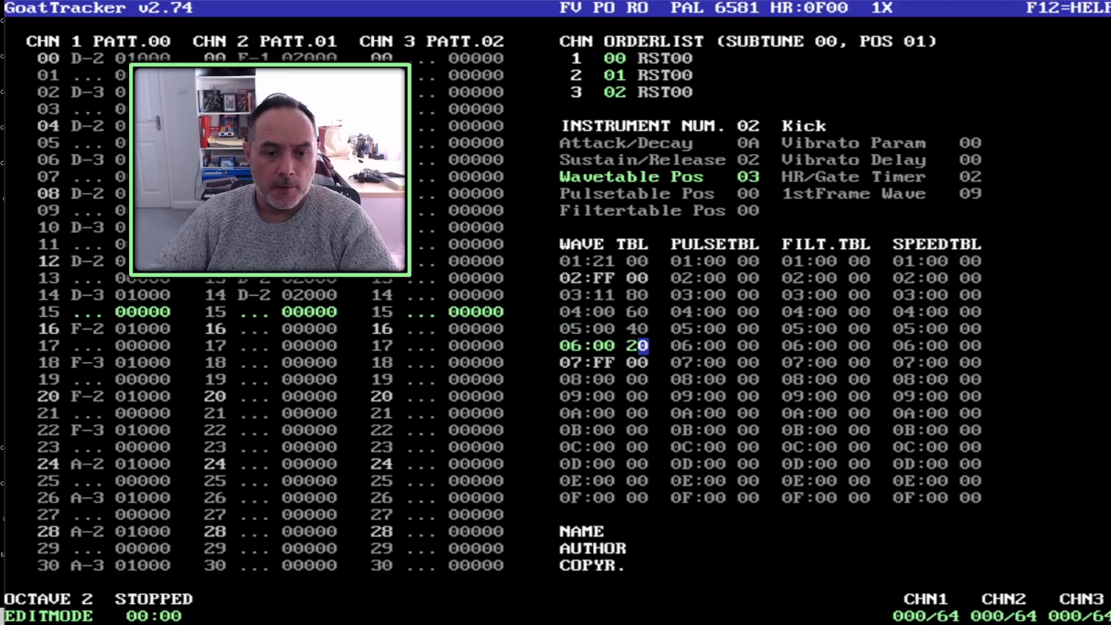
# Lower the octave to 0 and enter a D-1 Kick at row 20 of channel 2.
pyautogui.click(267, 339)
pyautogui.press('Down')
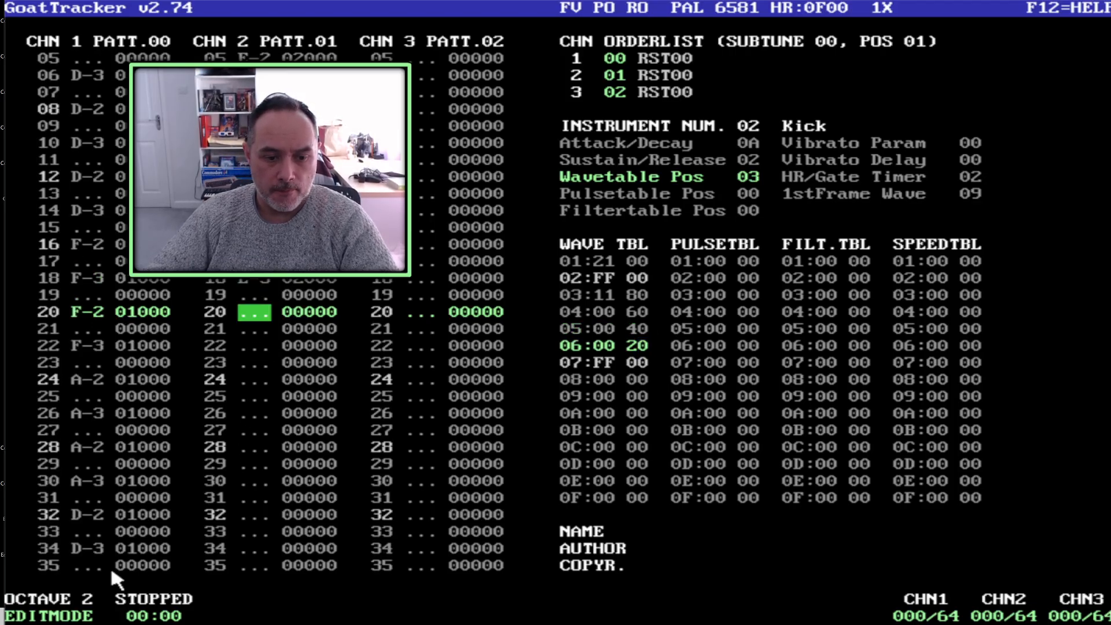
pyautogui.press('KP_Divide')
pyautogui.press('w')
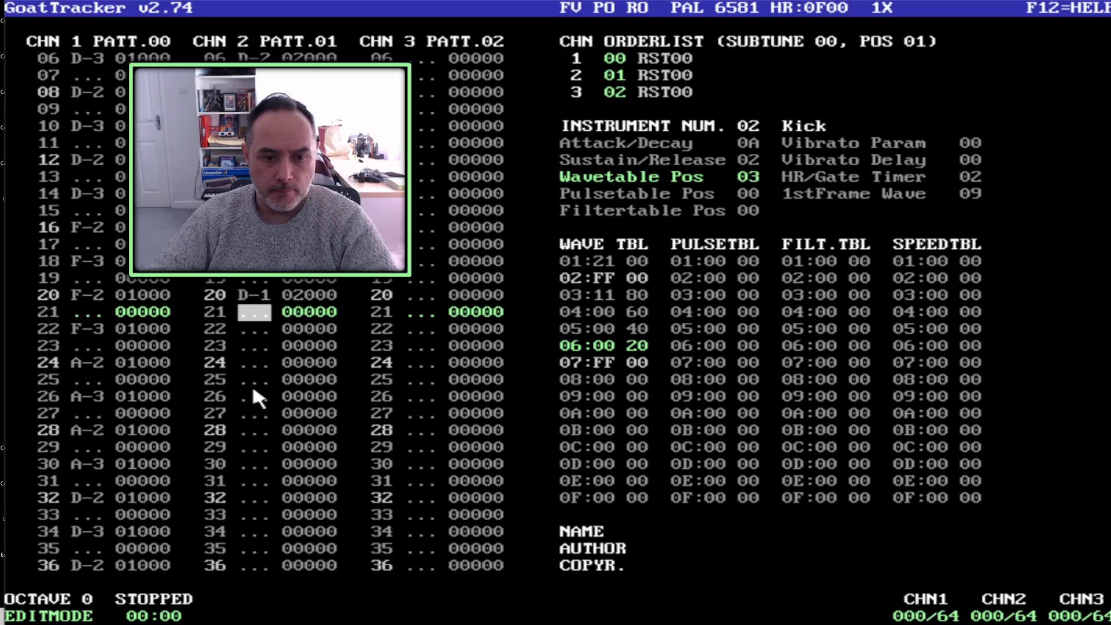
# Test a run of low D-0 Kick notes on channel 2, ending at row 28.
pyautogui.press('x')
pyautogui.press('Down')
pyautogui.press('Down')
pyautogui.press('Down')
pyautogui.press('Down')
pyautogui.press('Down')
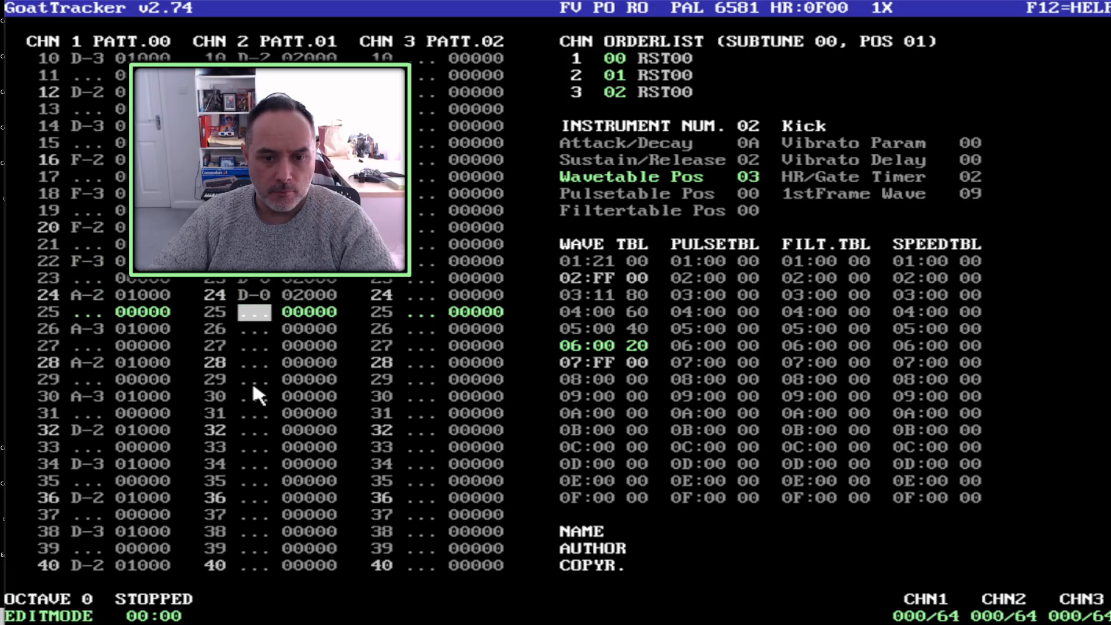
pyautogui.press('Down')
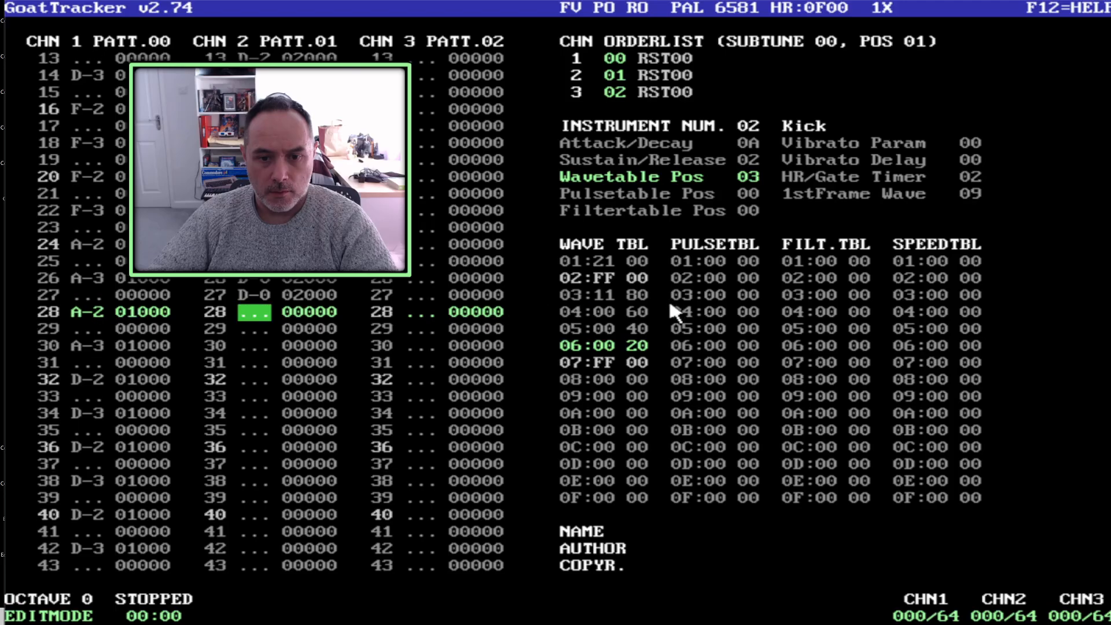
pyautogui.press('Down')
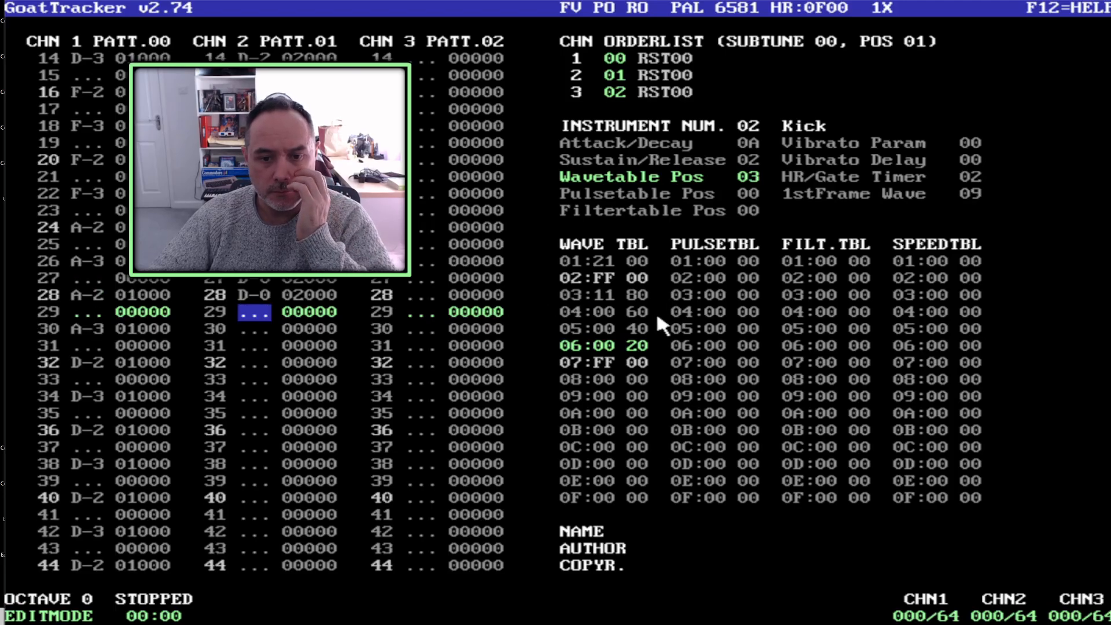
# Set the waveform in wavetable rows 04 to 06 to 05 and test D-1 Kick notes on channel 2, rows 30 to 34.
pyautogui.click(609, 312)
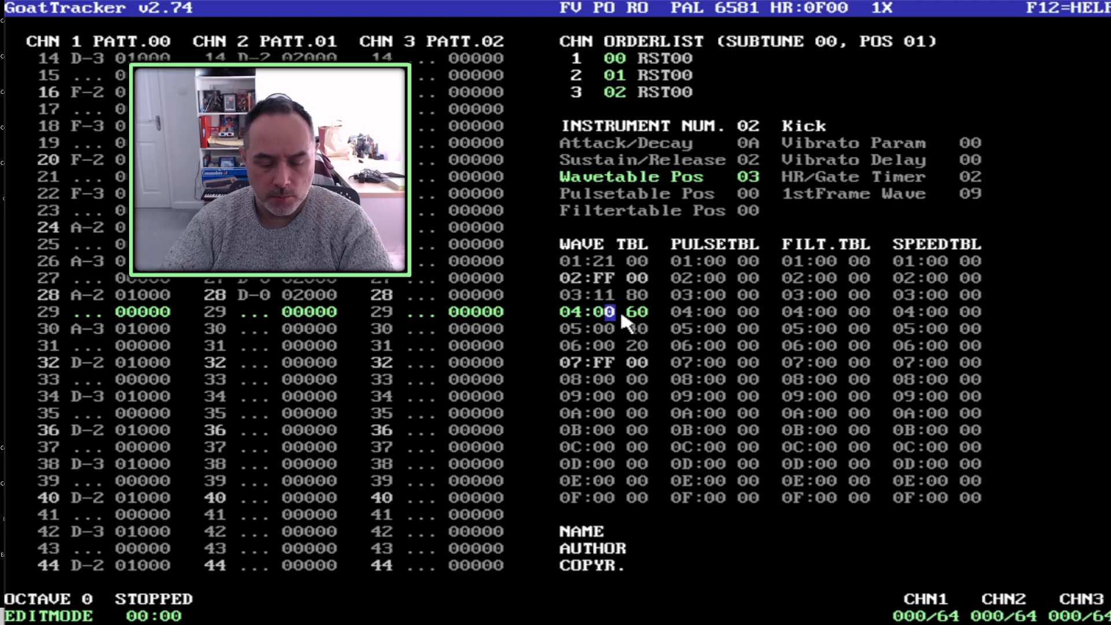
pyautogui.write('555')
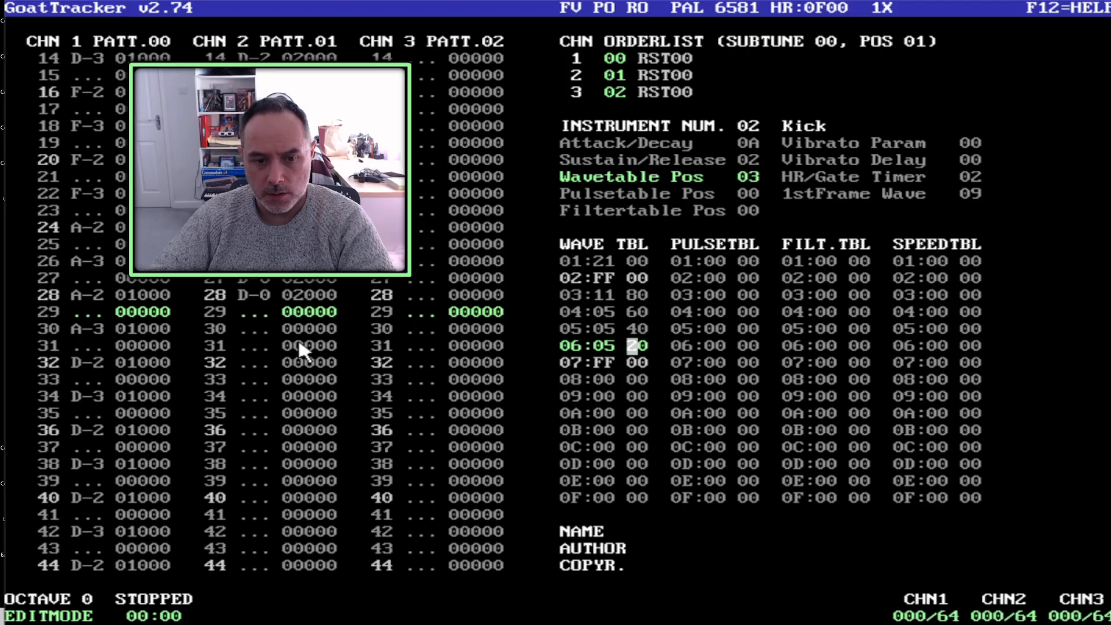
pyautogui.click(258, 329)
pyautogui.press('w')
pyautogui.press('Down')
pyautogui.press('Down')
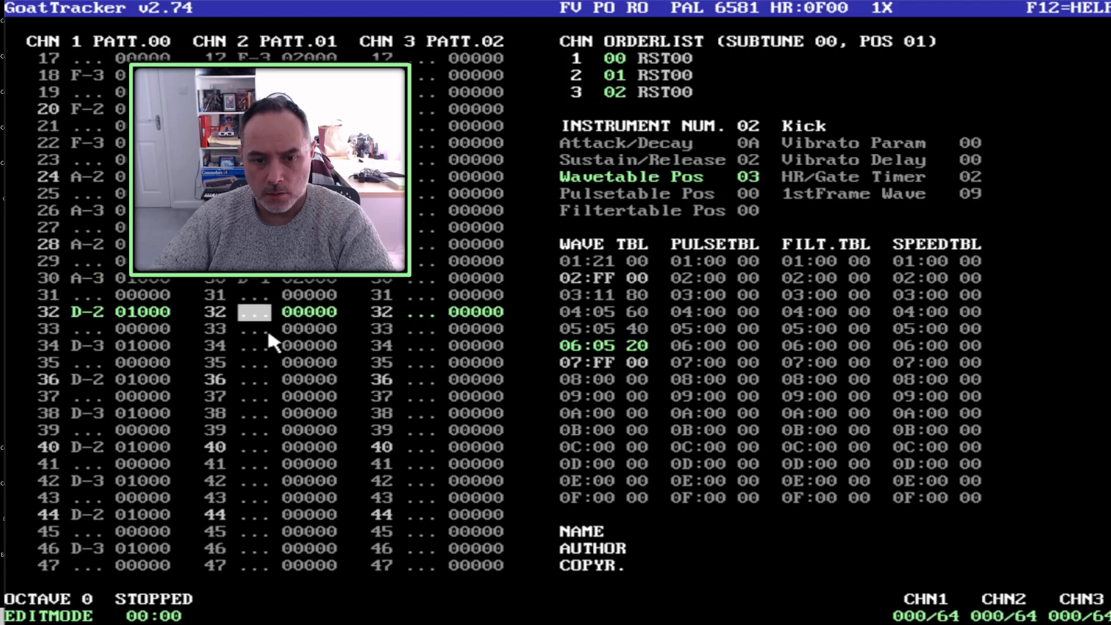
pyautogui.press('Down')
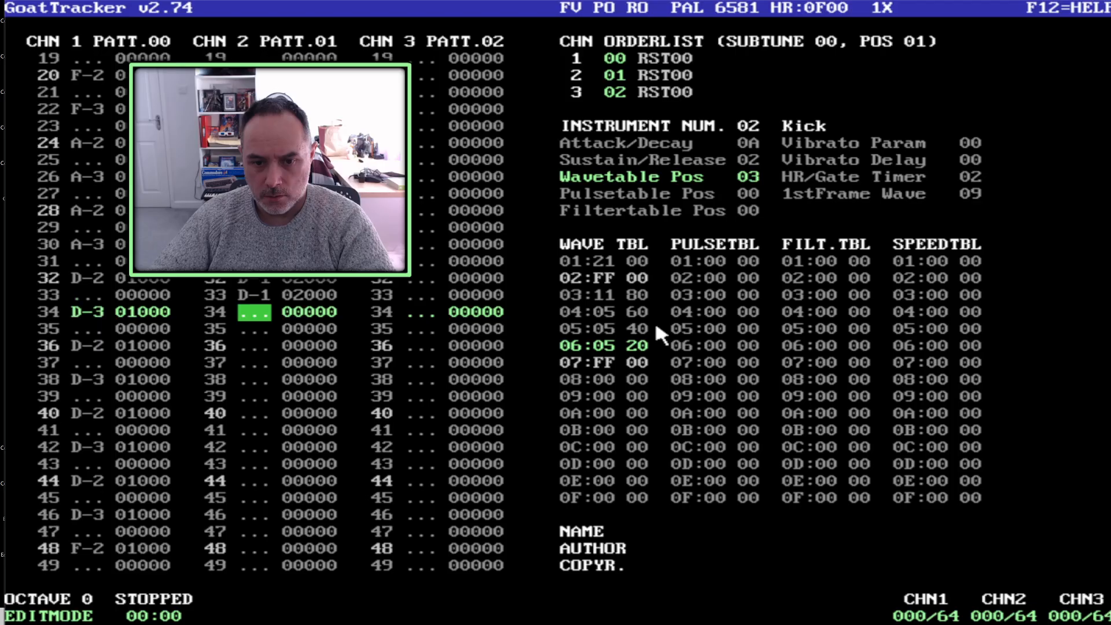
pyautogui.press('Down')
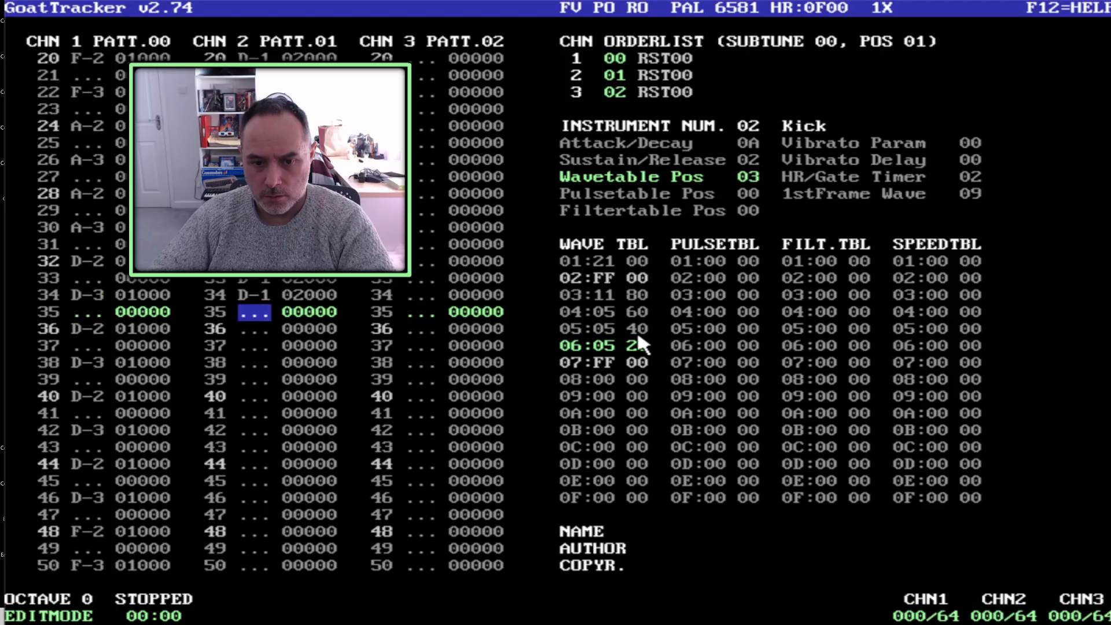
# Set the note values in wavetable rows 04 and 05 to 40 and 30, and test D-1 and D-0 Kick notes up to row 45 of channel 2.
pyautogui.click(631, 310)
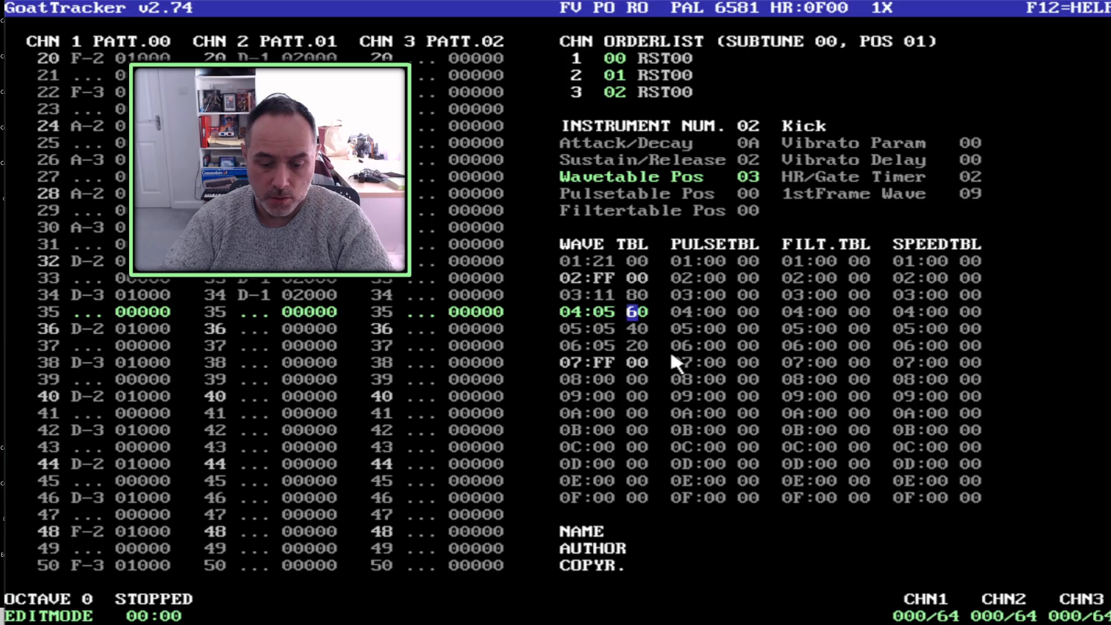
pyautogui.write('403')
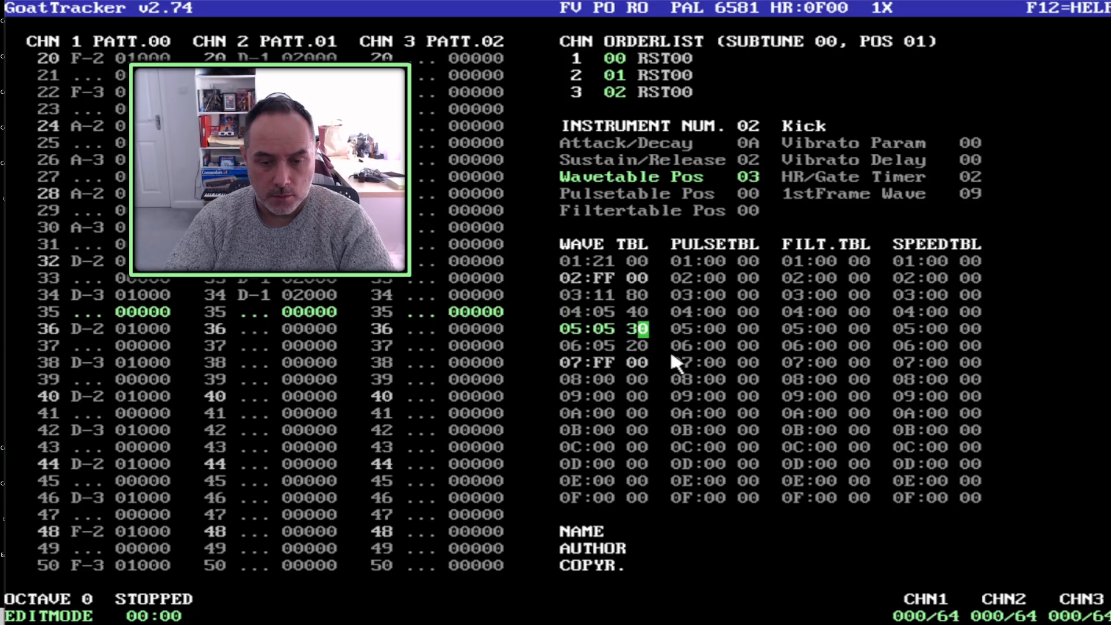
pyautogui.press('Down')
pyautogui.click(282, 387)
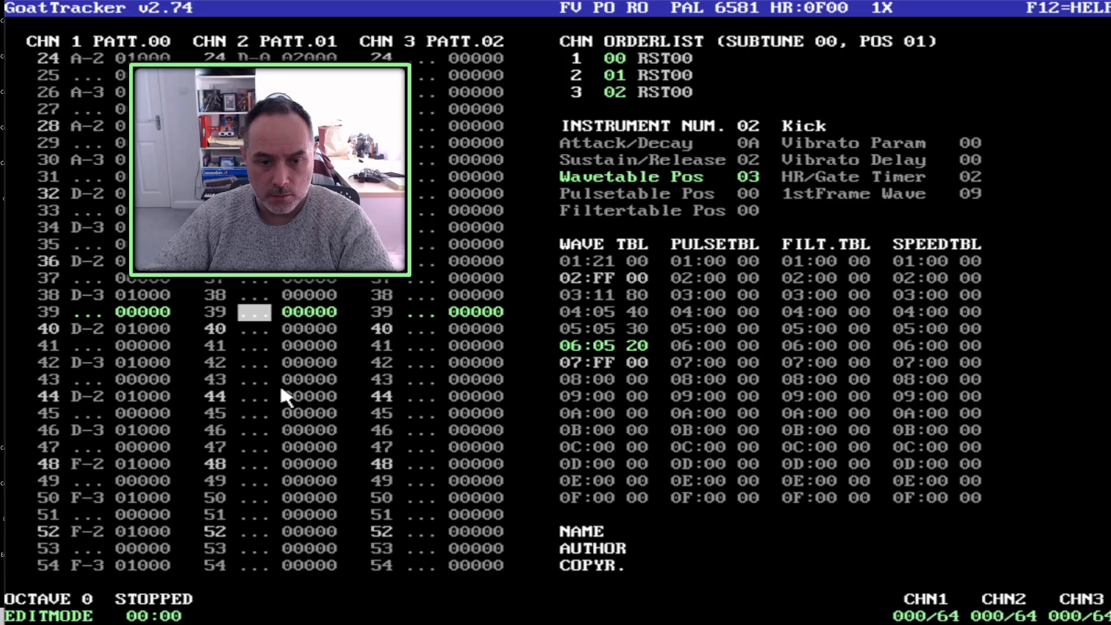
pyautogui.click(253, 378)
pyautogui.press('w')
pyautogui.press('w')
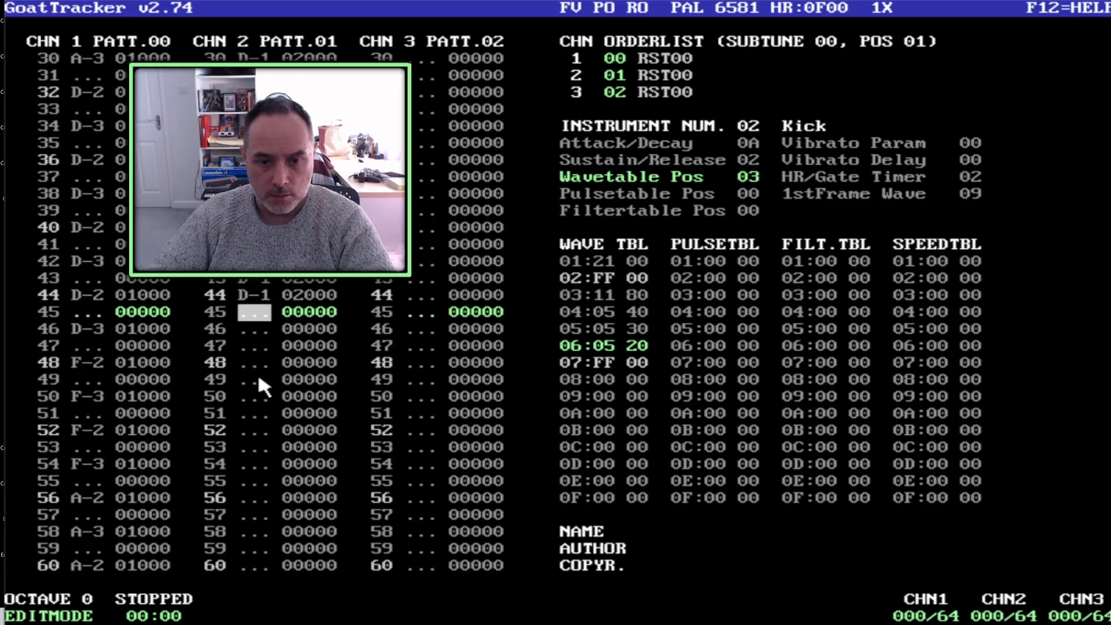
pyautogui.press('x')
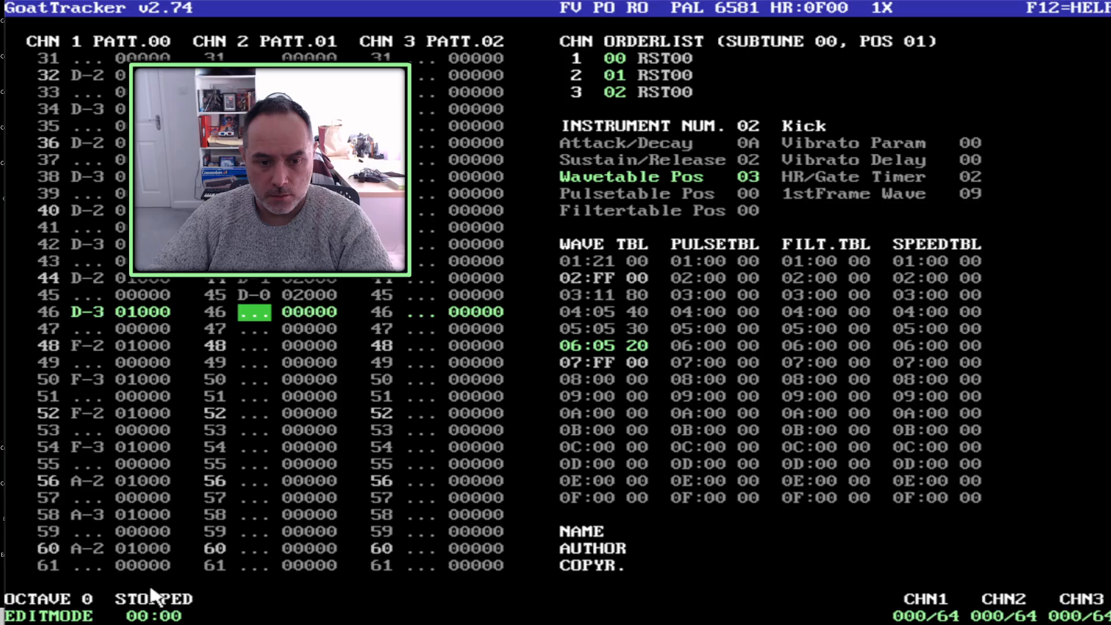
# Raise the octave to 3 and test higher Kick notes on channel 2, from E-3 at row 46 to D-4 at row 52.
pyautogui.press('e')
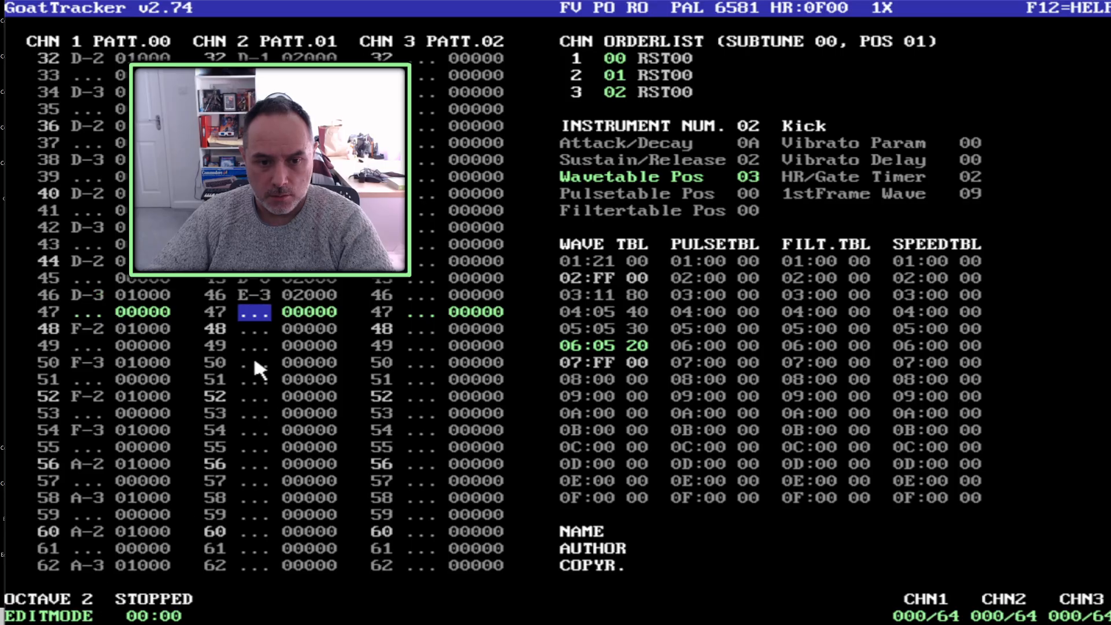
pyautogui.press('e')
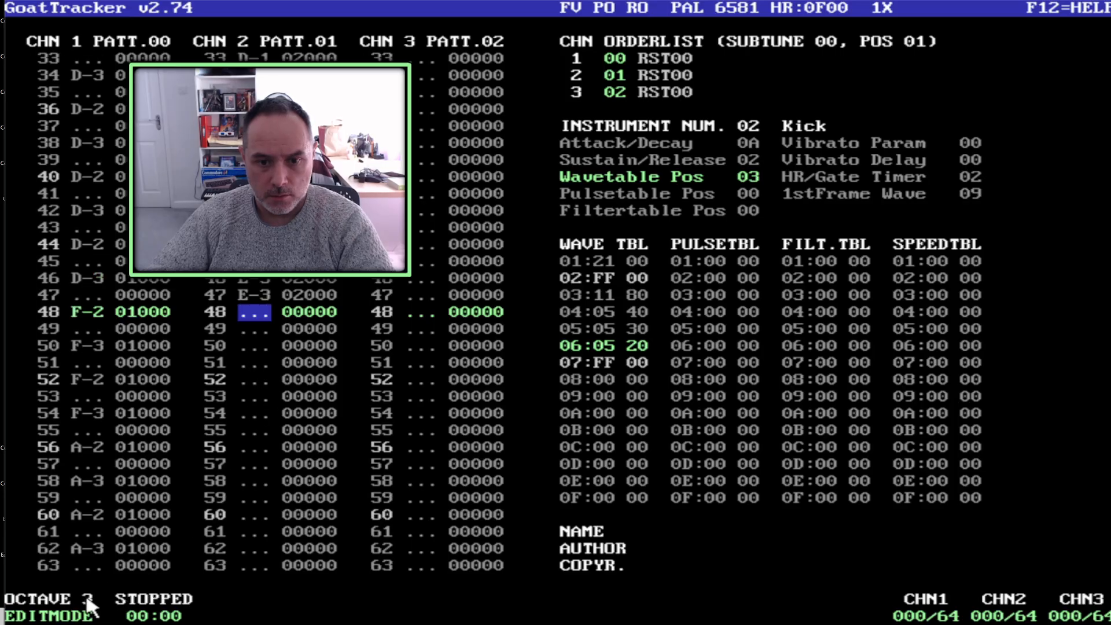
pyautogui.click(88, 598)
pyautogui.press('e')
pyautogui.press('Down')
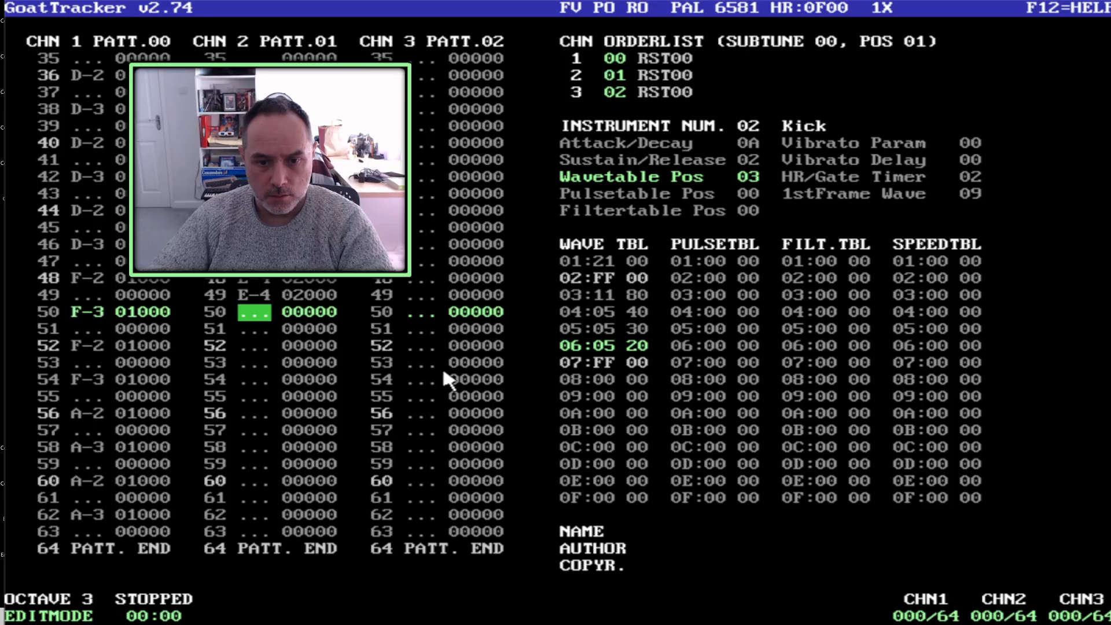
pyautogui.press('e')
pyautogui.press('t')
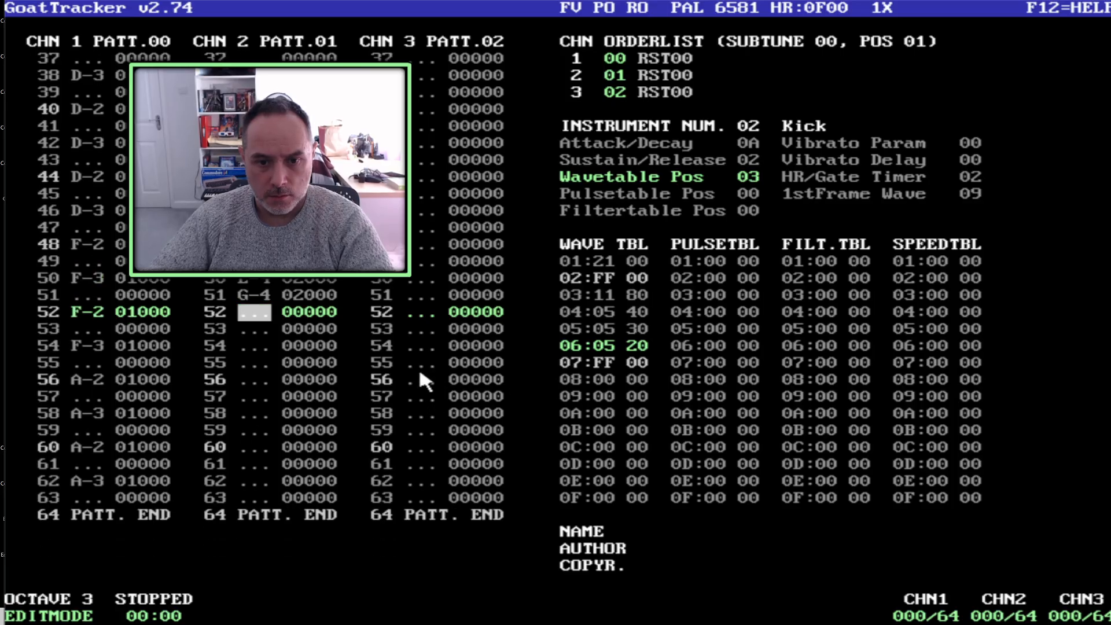
pyautogui.press('w')
# Set the waveform in wavetable row 03 to 21 and test Kick notes on channel 2, ending with F-4 and D-4 at rows 57 and 58.
pyautogui.click(602, 295)
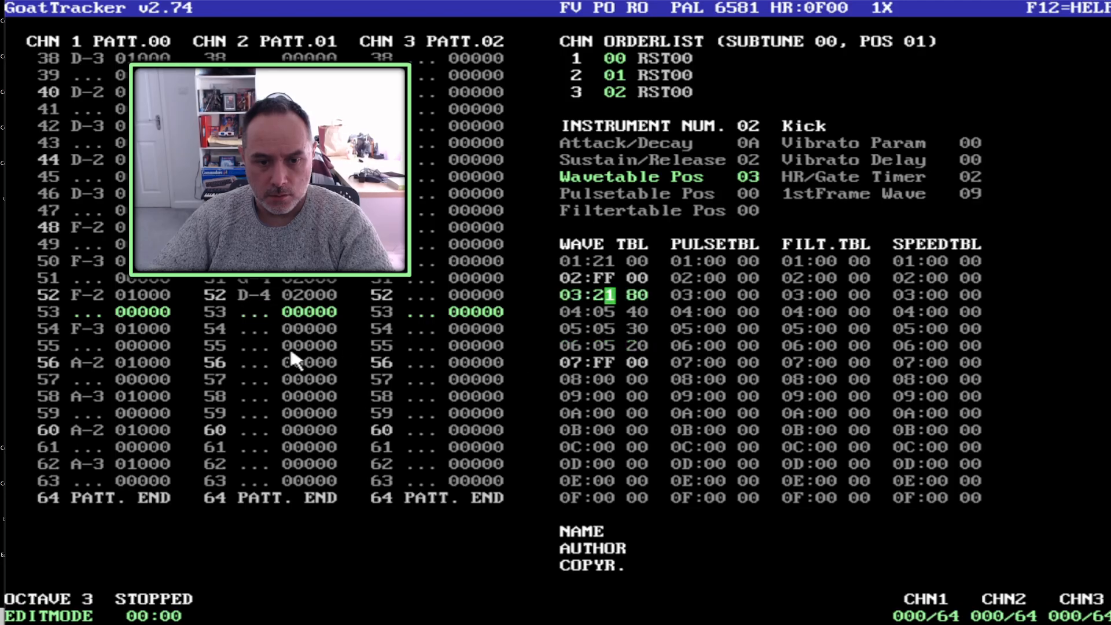
pyautogui.click(272, 377)
pyautogui.press('r')
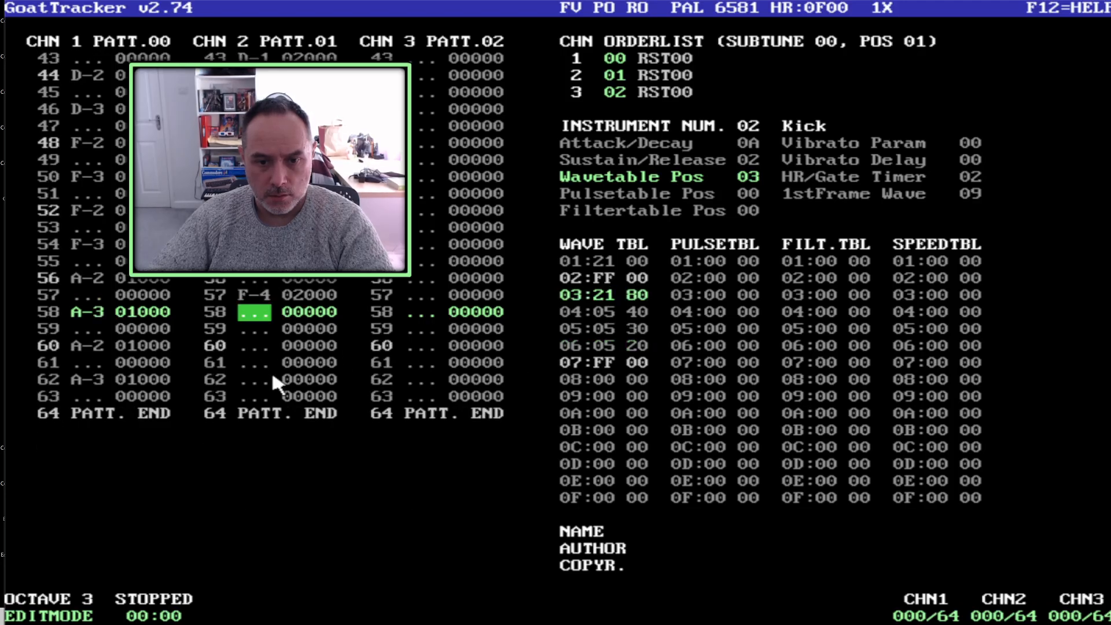
pyautogui.press('w')
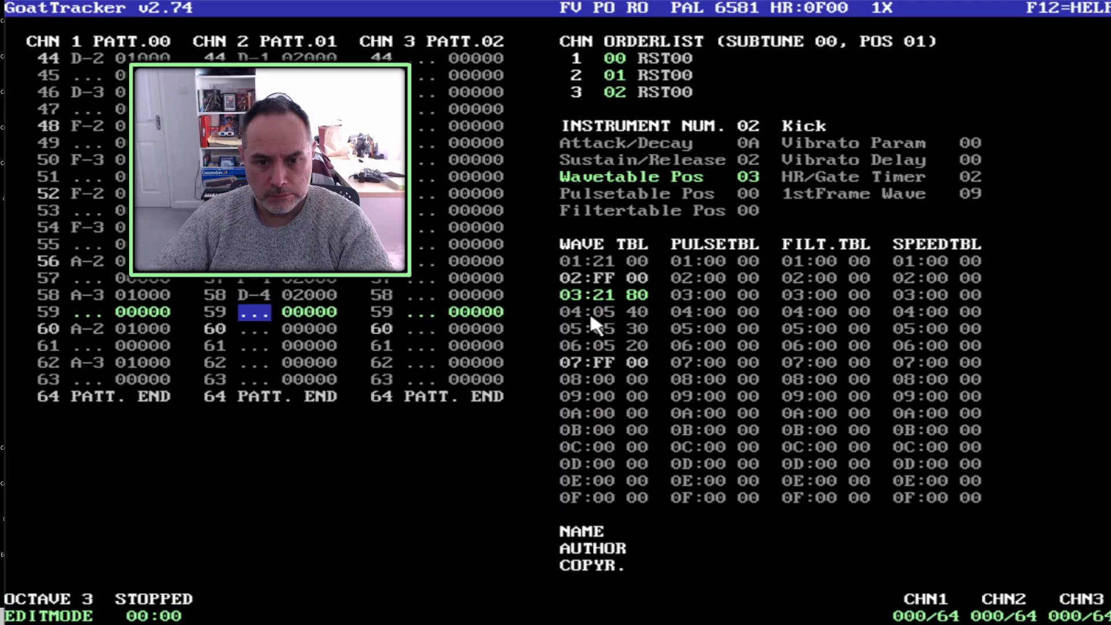
# Set the Kick's note values in wavetable rows 04 to 06 to 0F, 08 and 03.
pyautogui.click(633, 312)
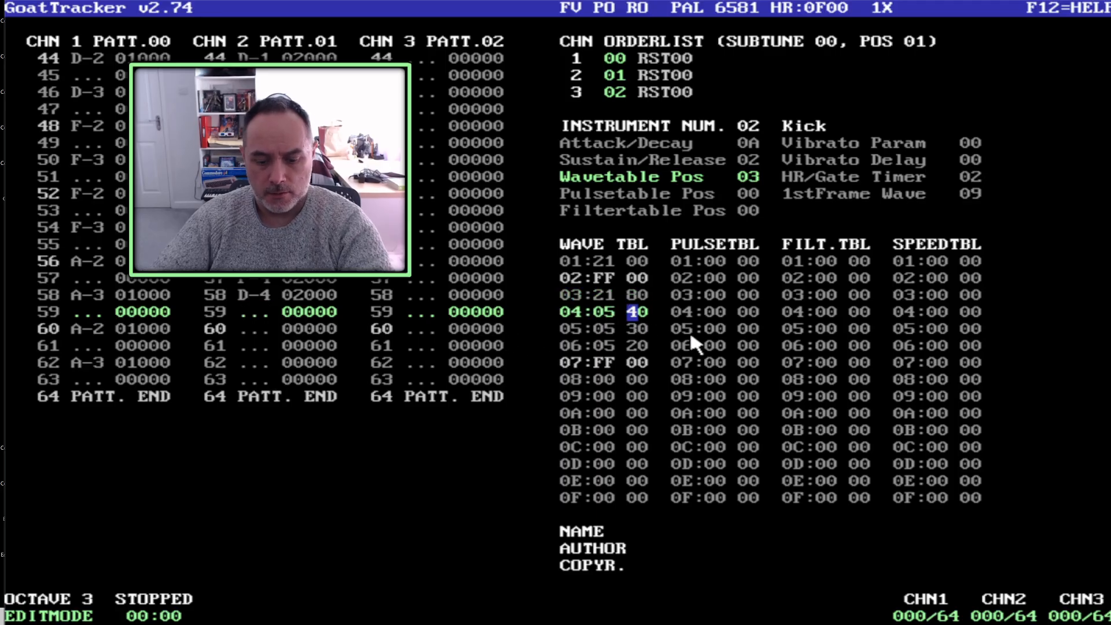
pyautogui.write('000000')
pyautogui.press('Up')
pyautogui.press('Up')
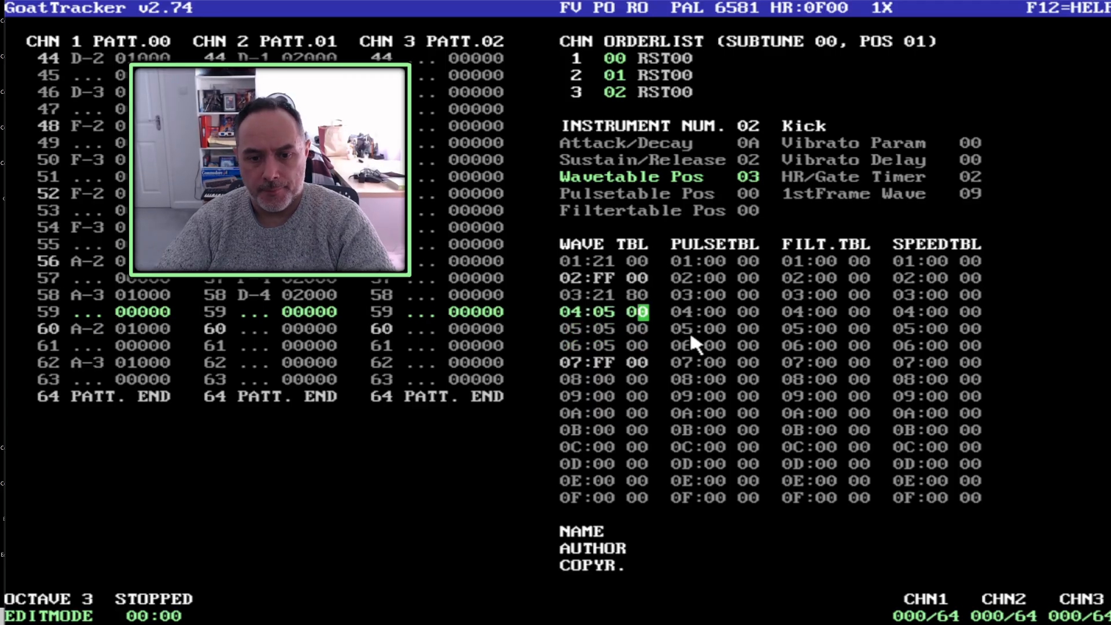
pyautogui.write('F')
pyautogui.press('Right')
pyautogui.press('Right')
pyautogui.press('Right')
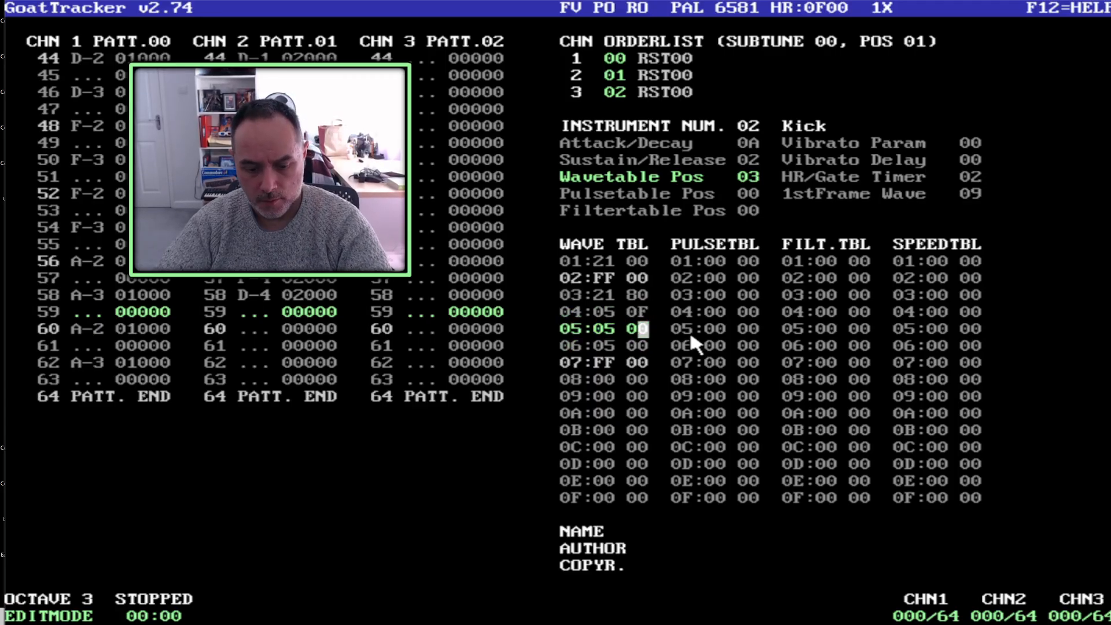
pyautogui.write('8')
pyautogui.press('Down')
pyautogui.press('Up')
pyautogui.press('Right')
pyautogui.press('Right')
pyautogui.press('Right')
pyautogui.write('3')
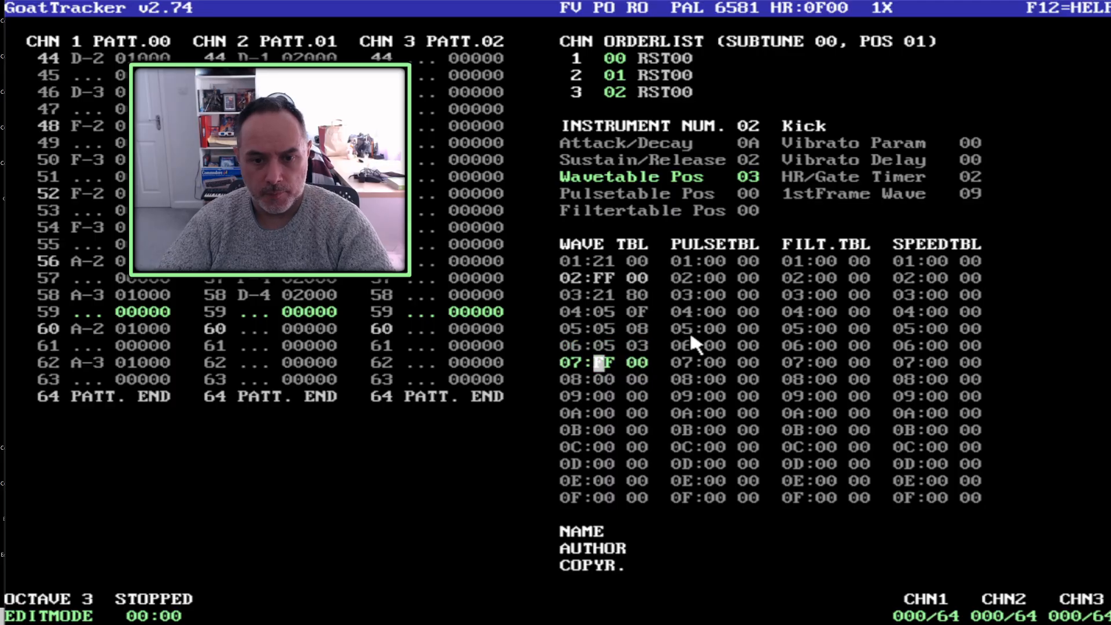
# Test the Kick with F-4 notes on channel 2, rows 60 to 62.
pyautogui.click(254, 325)
pyautogui.press('r')
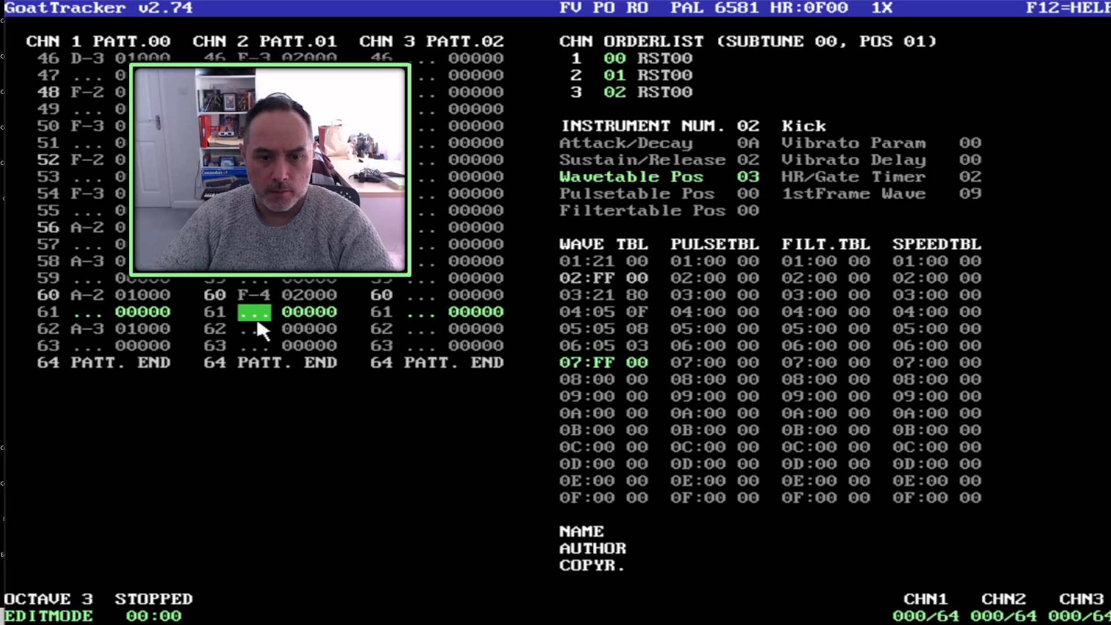
pyautogui.press('Down')
pyautogui.press('Down')
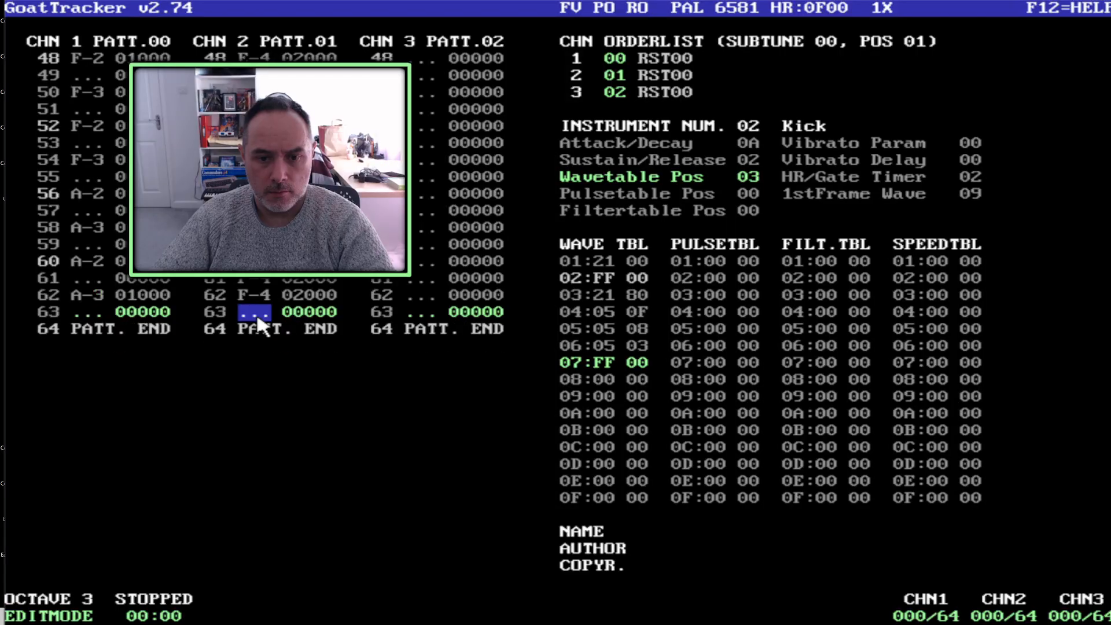
# Test the Kick with F-4 notes on channel 3, rows 52 to 57.
pyautogui.click(417, 140)
pyautogui.press('r')
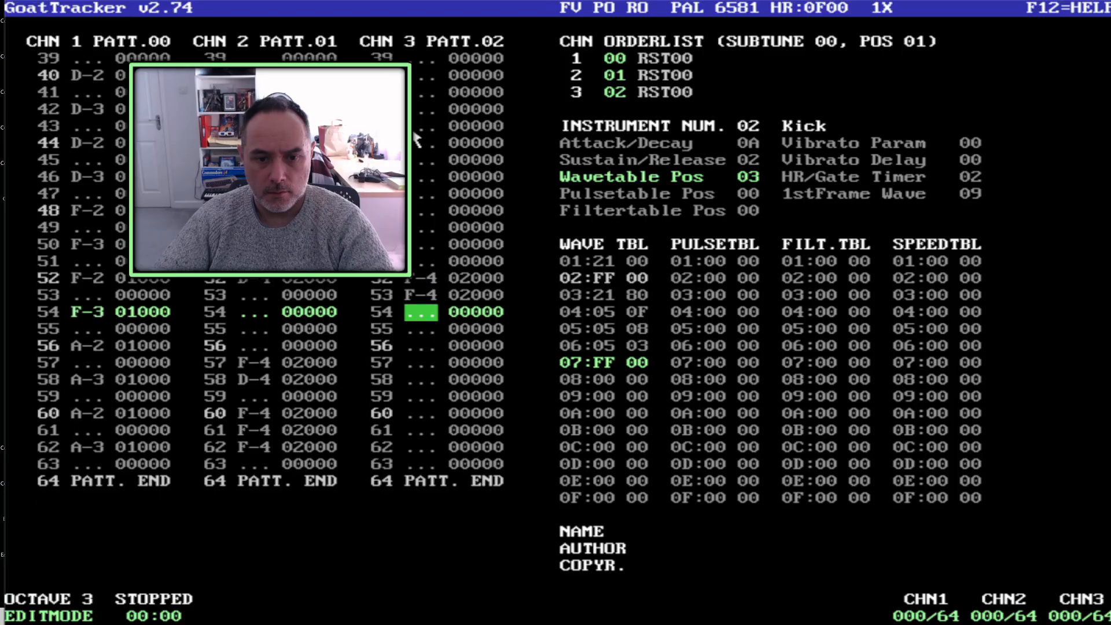
pyautogui.press('r')
pyautogui.press('r')
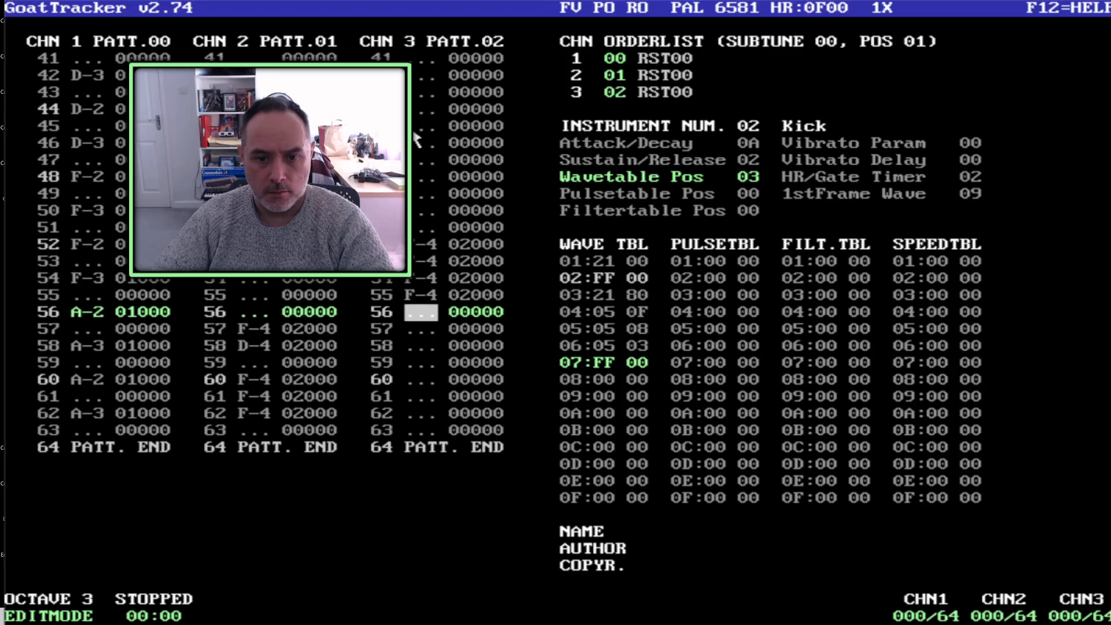
pyautogui.press('r')
pyautogui.press('r')
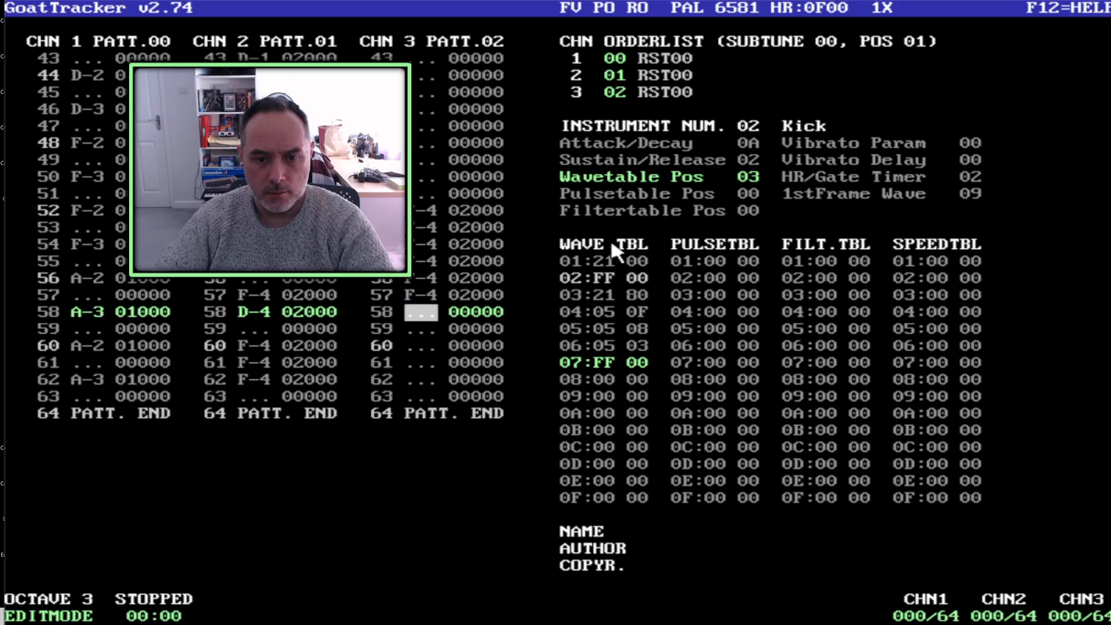
# Set the note value in wavetable row 03 to 11 and test an F-4 Kick at row 60 of channel 3.
pyautogui.click(632, 295)
pyautogui.write('0')
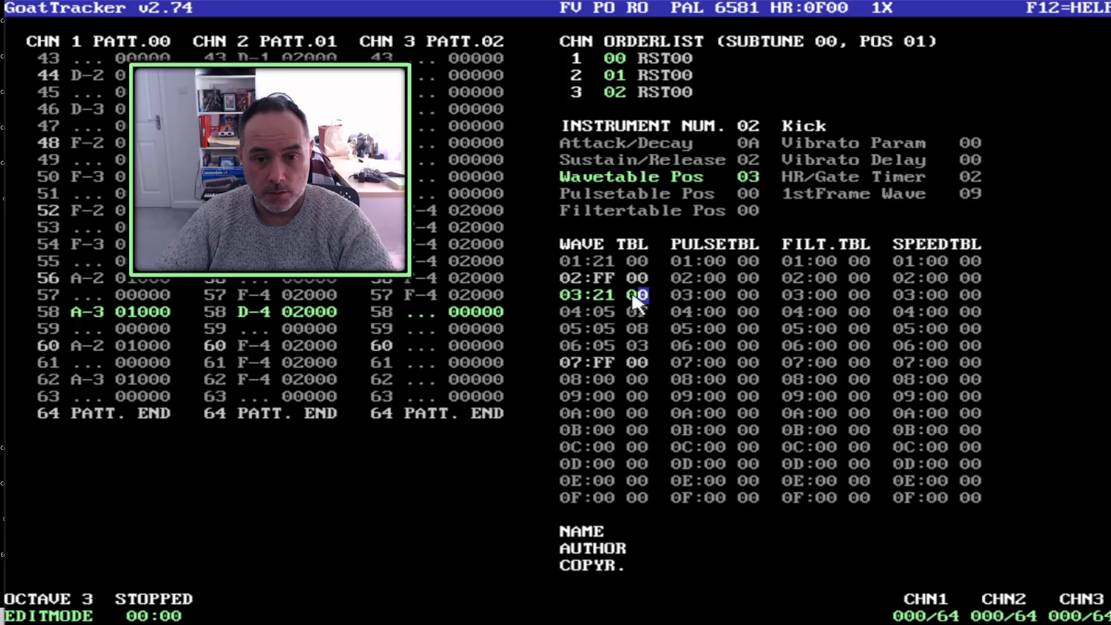
pyautogui.click(632, 296)
pyautogui.write('11')
pyautogui.click(412, 361)
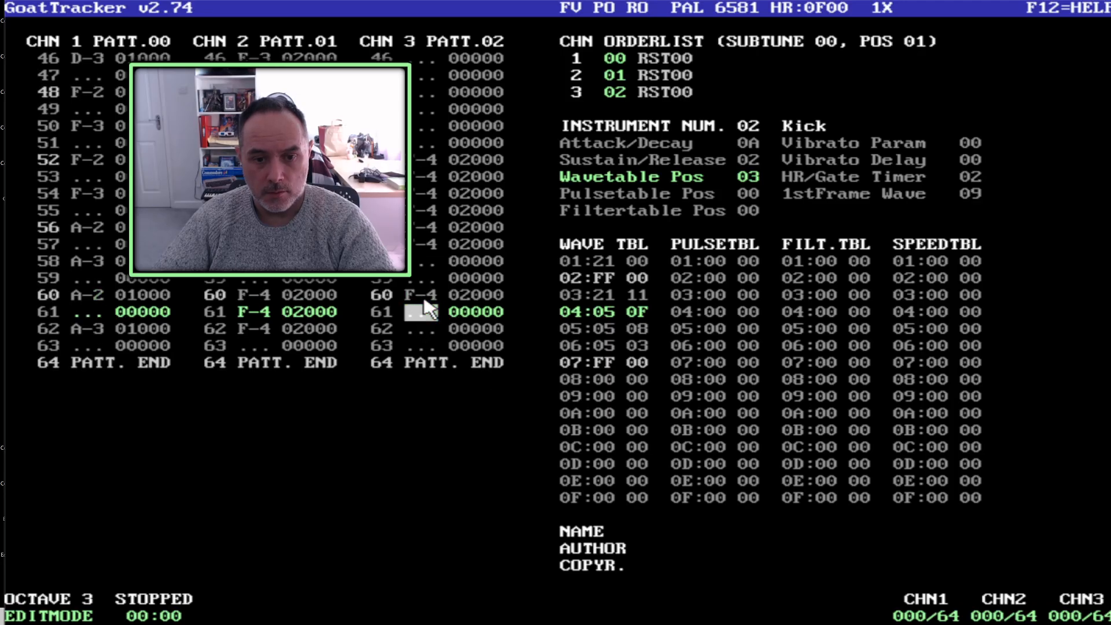
# Lower the octave to 1 and replace the note at row 60 of channel 3 with a C-2 Kick.
pyautogui.scroll(1, 429, 308)
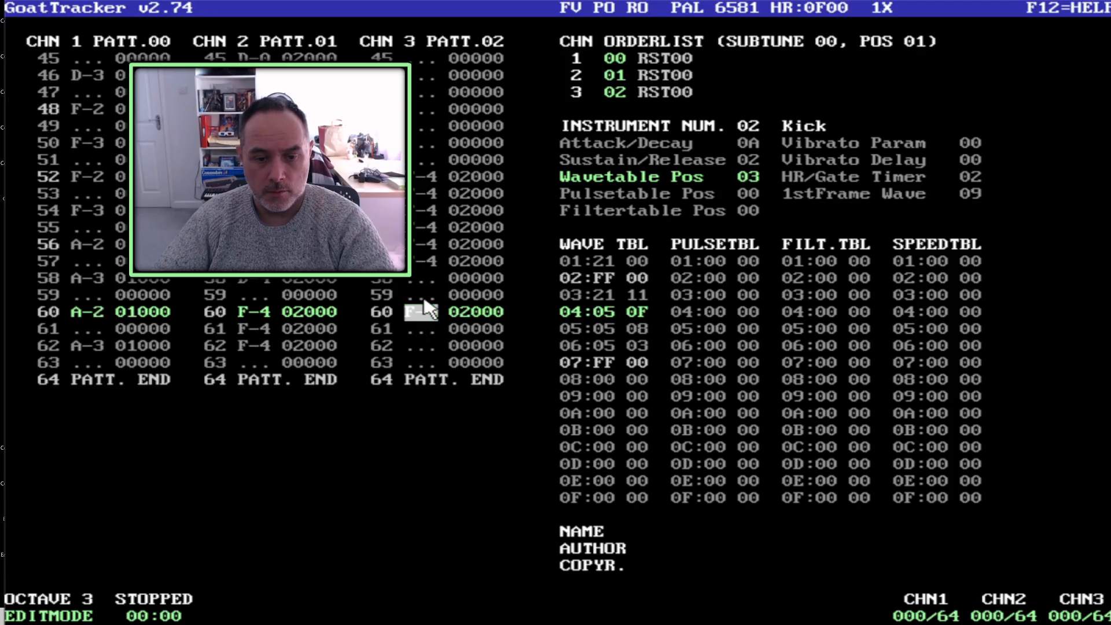
pyautogui.rightClick(89, 604)
pyautogui.rightClick(90, 604)
pyautogui.press('q')
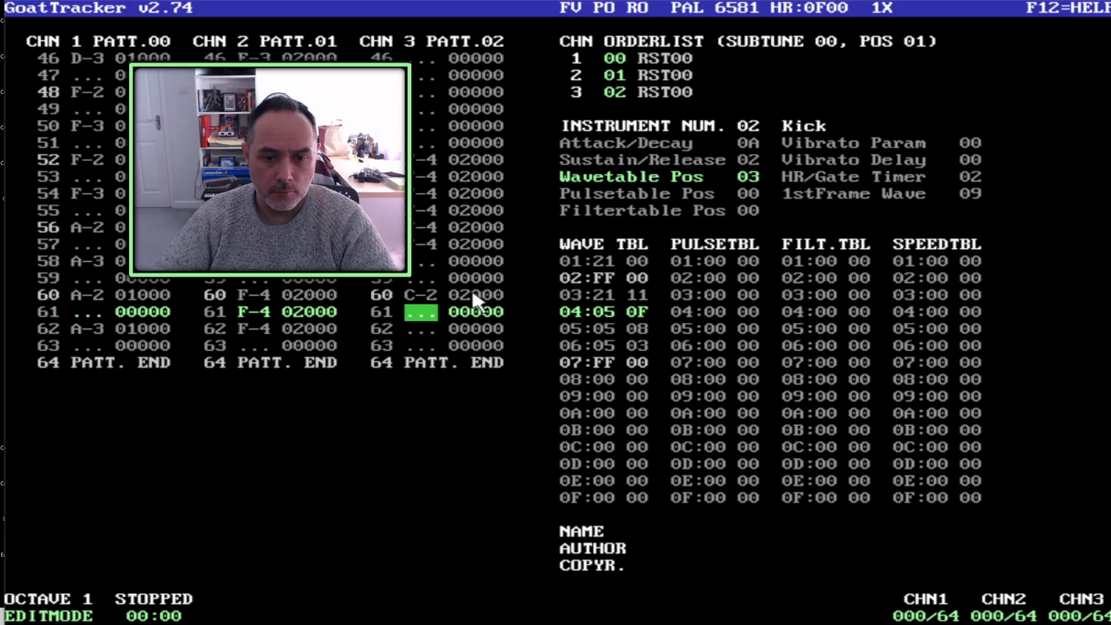
# Set the waveform values in wavetable rows 04 to 06 to 00 and test C-2 Kicks on channel 3, rows 59 to 61.
pyautogui.click(607, 312)
pyautogui.write('0')
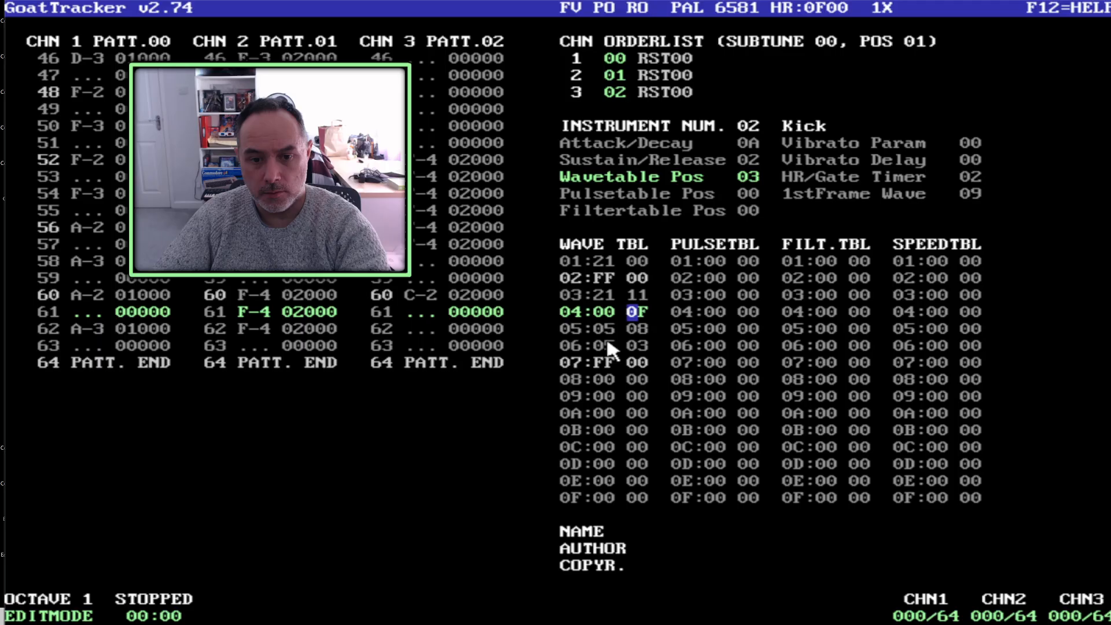
pyautogui.click(606, 346)
pyautogui.write('0')
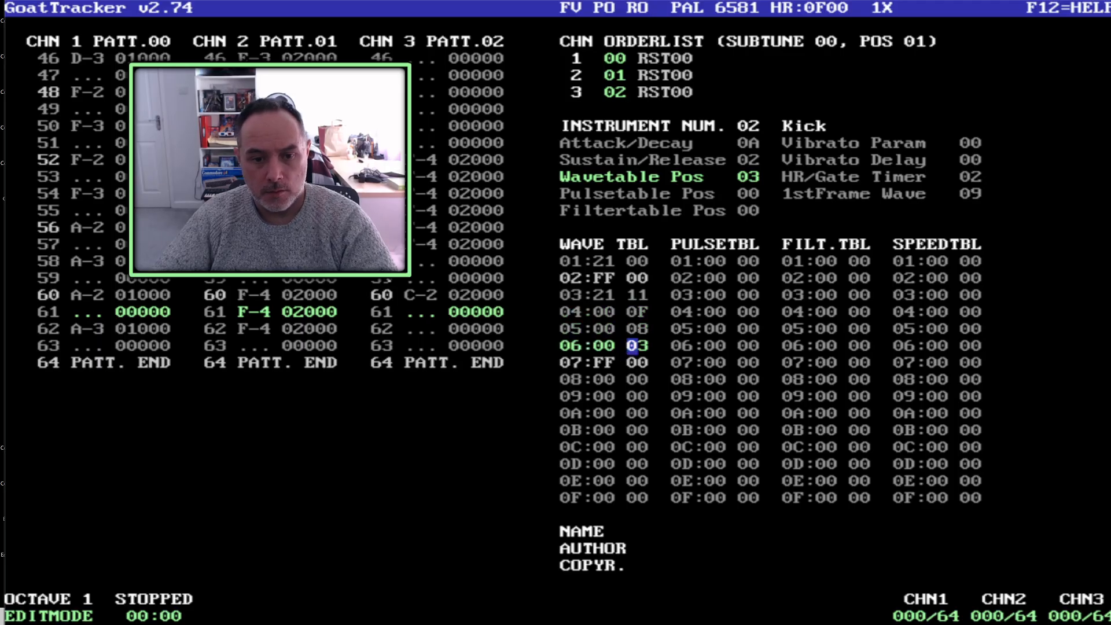
pyautogui.scroll(1, 431, 269)
pyautogui.scroll(-2, 431, 270)
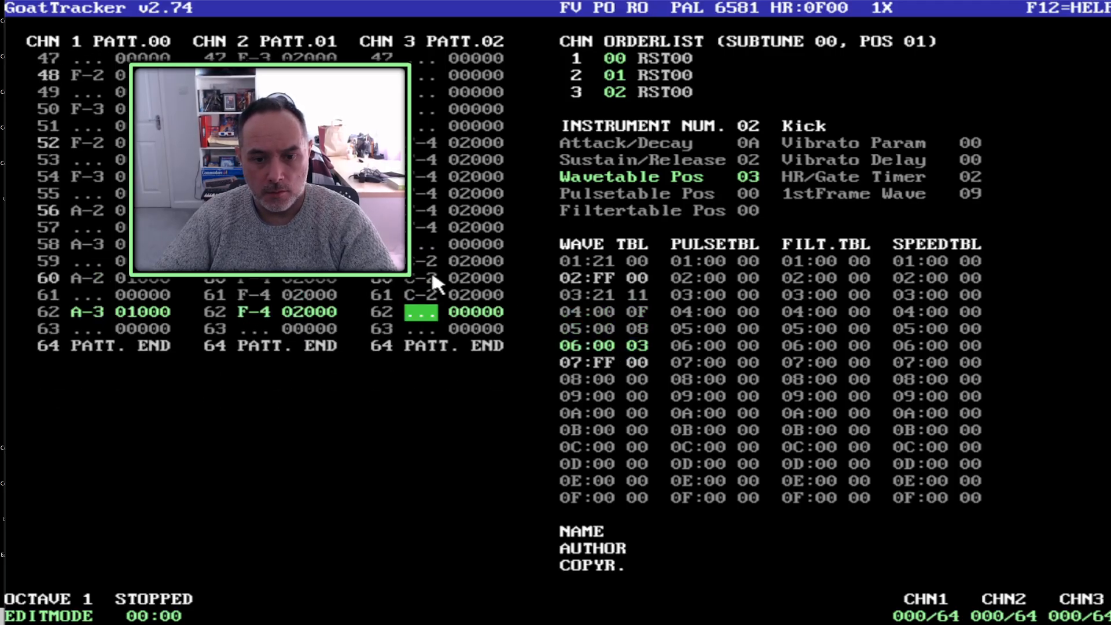
# Set the Kick's Attack/Decay to 06 and test it with C-2 notes on channel 3, rows 58 and 62.
pyautogui.click(749, 143)
pyautogui.write('06')
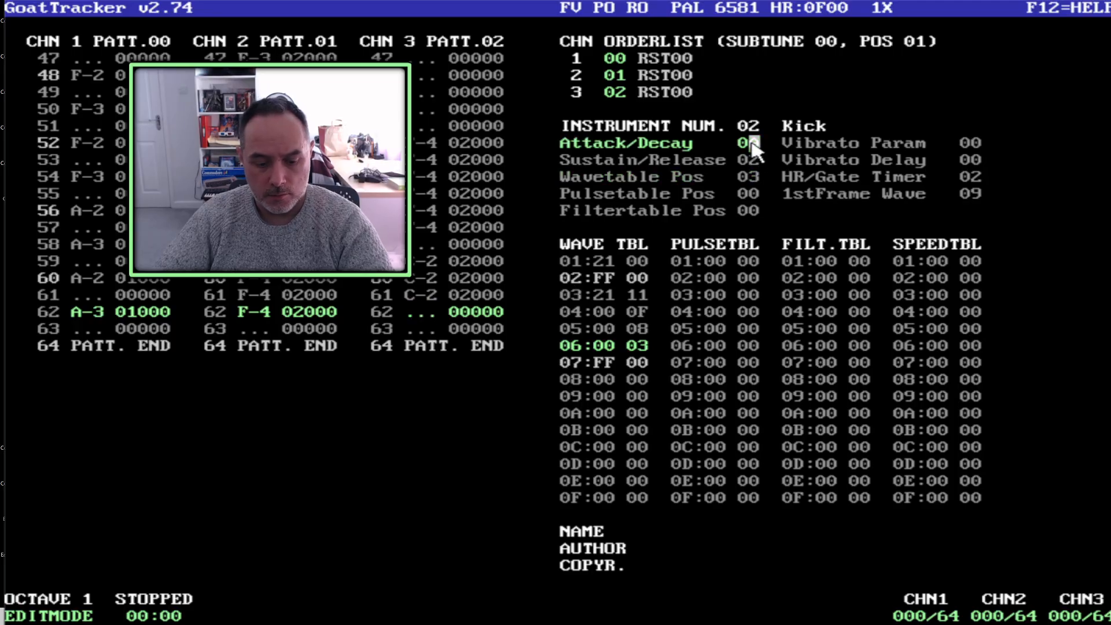
pyautogui.click(437, 254)
pyautogui.scroll(-3, 436, 254)
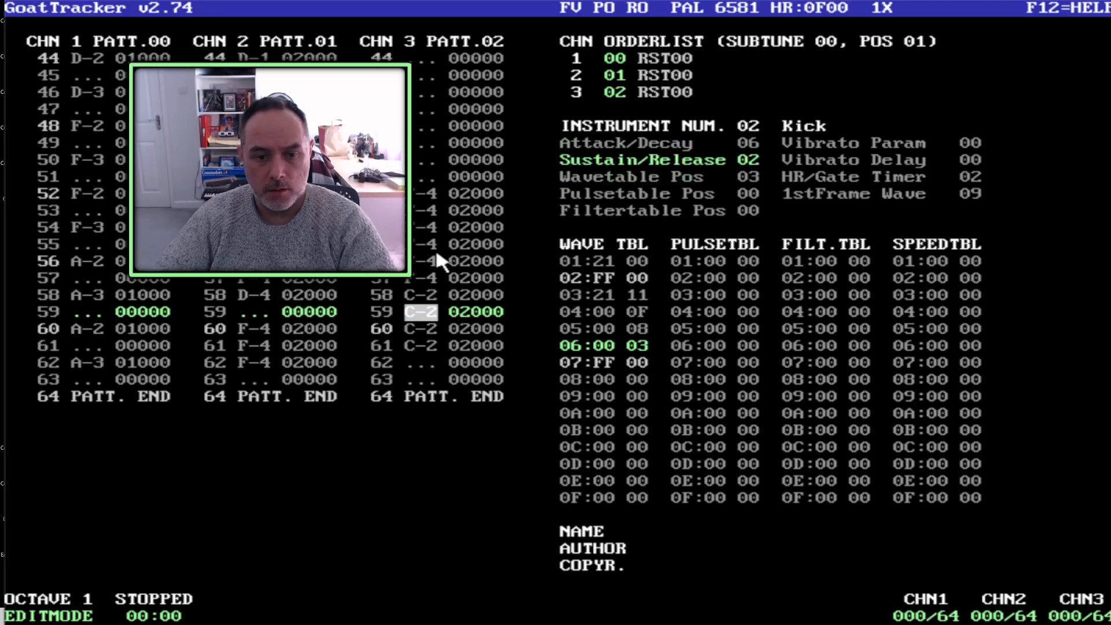
pyautogui.press('q')
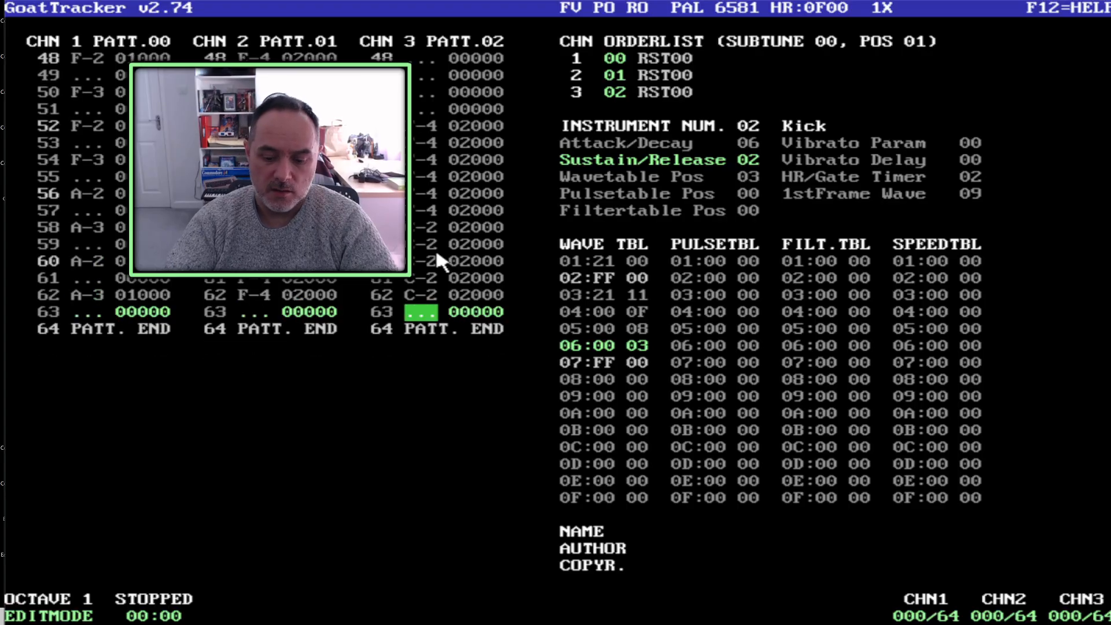
# Clear the Kick test notes from rows 52 to 62 of channel 3.
pyautogui.scroll(10, 435, 248)
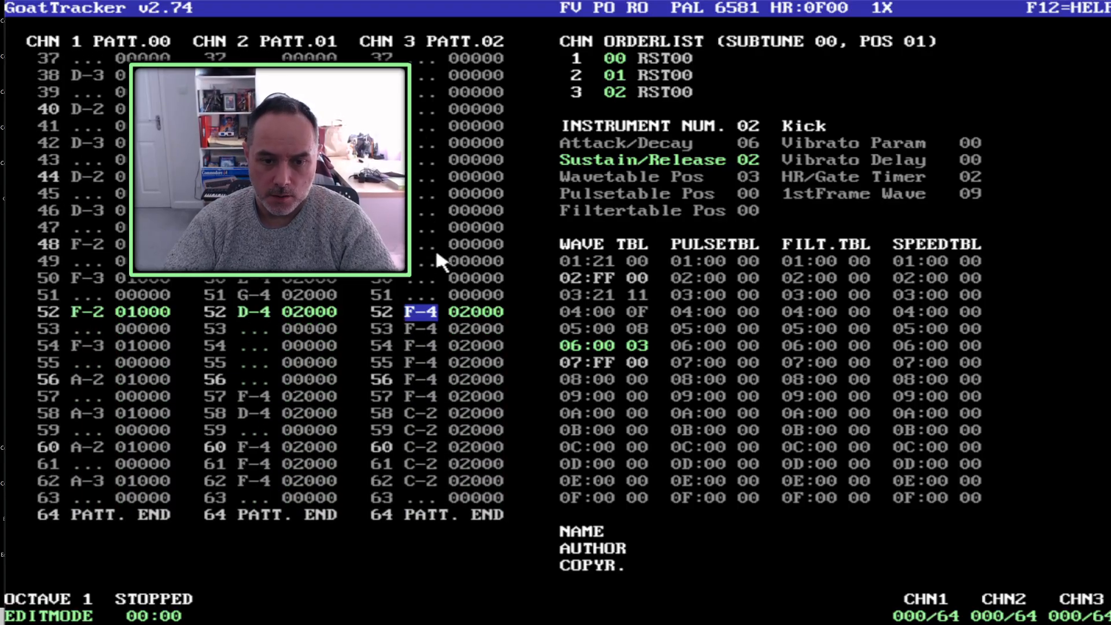
pyautogui.press('Delete')
pyautogui.press('Delete')
pyautogui.press('Delete')
pyautogui.press('Delete')
pyautogui.press('Delete')
pyautogui.press('Delete')
pyautogui.press('Delete')
pyautogui.press('Delete')
pyautogui.press('Delete')
pyautogui.press('Delete')
pyautogui.press('Delete')
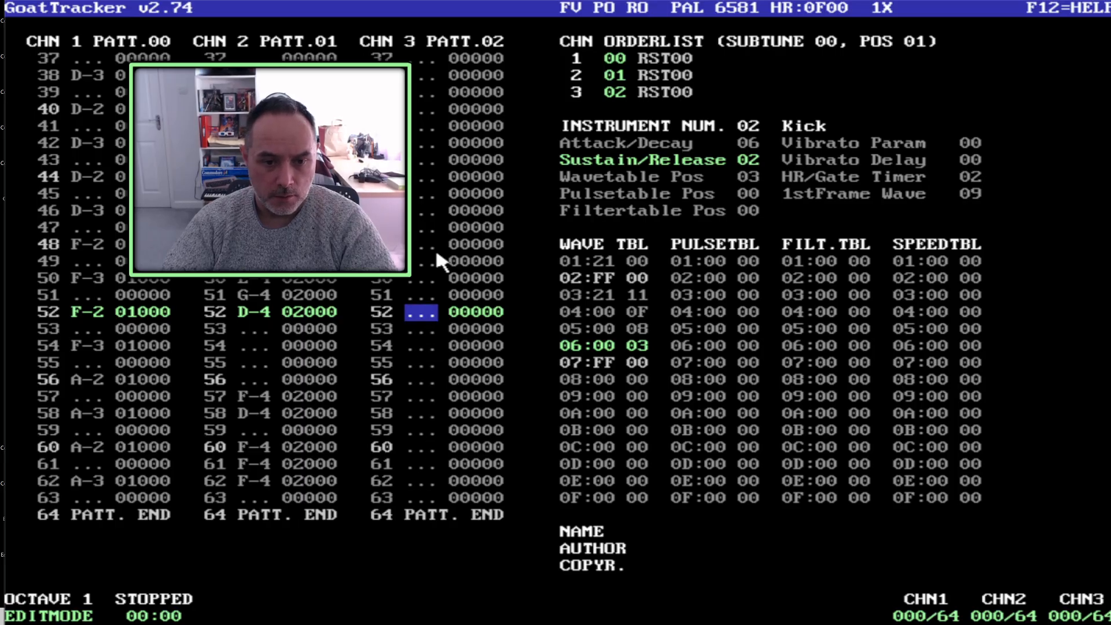
# Clear the Kick test notes from rows 52 to 62 of channel 2.
pyautogui.press('Left')
pyautogui.press('Left')
pyautogui.press('Left')
pyautogui.press('Left')
pyautogui.press('Left')
pyautogui.press('Left')
pyautogui.press('Delete')
pyautogui.press('Delete')
pyautogui.press('Delete')
pyautogui.press('Delete')
pyautogui.press('Delete')
pyautogui.press('Delete')
pyautogui.press('Delete')
pyautogui.press('Delete')
pyautogui.press('Delete')
pyautogui.press('Delete')
pyautogui.press('Delete')
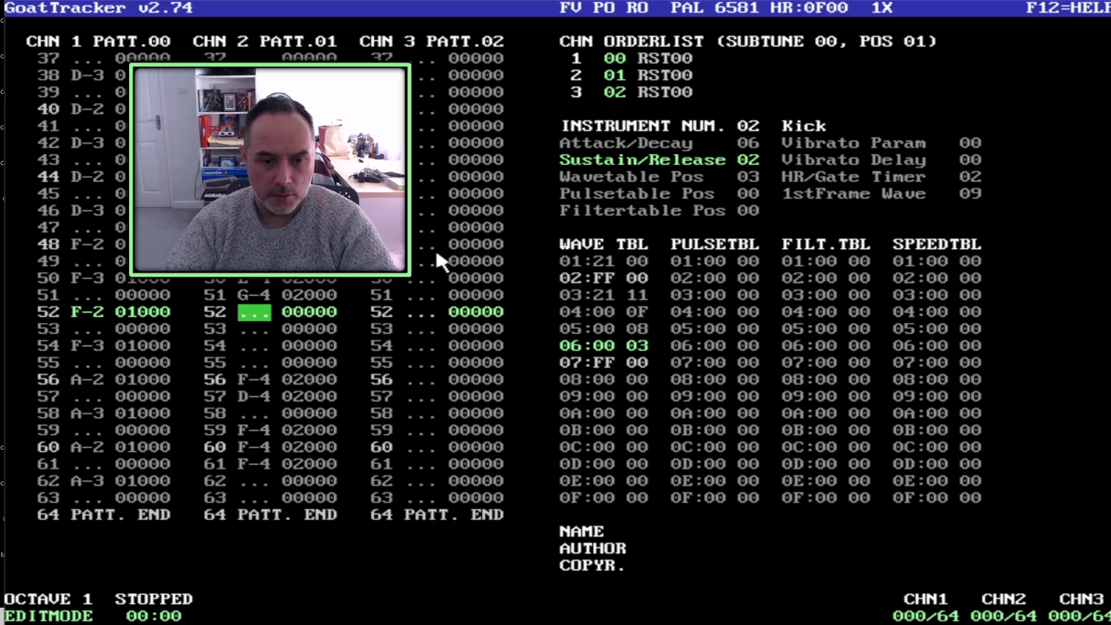
pyautogui.scroll(-12, 435, 260)
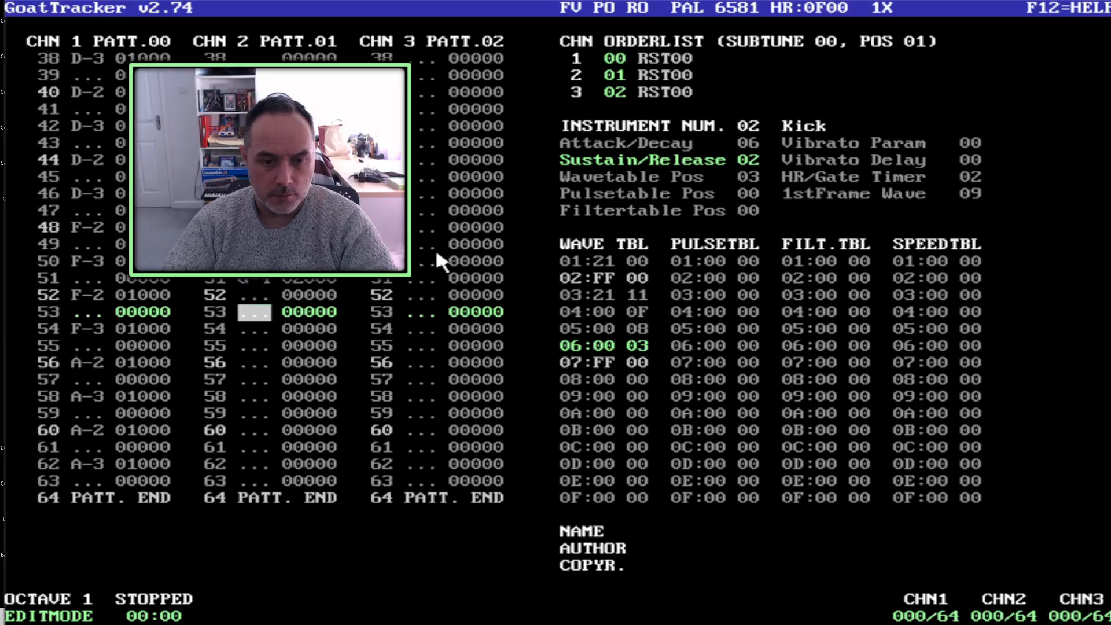
# Clear the Kick test notes on channel 2 from row 51 up to row 14.
pyautogui.press('Delete')
pyautogui.press('Delete')
pyautogui.press('Delete')
pyautogui.press('Delete')
pyautogui.press('Delete')
pyautogui.press('Delete')
pyautogui.press('Delete')
pyautogui.press('Delete')
pyautogui.press('Delete')
pyautogui.press('Delete')
pyautogui.press('Delete')
pyautogui.press('Delete')
pyautogui.press('Delete')
pyautogui.press('Delete')
pyautogui.press('Delete')
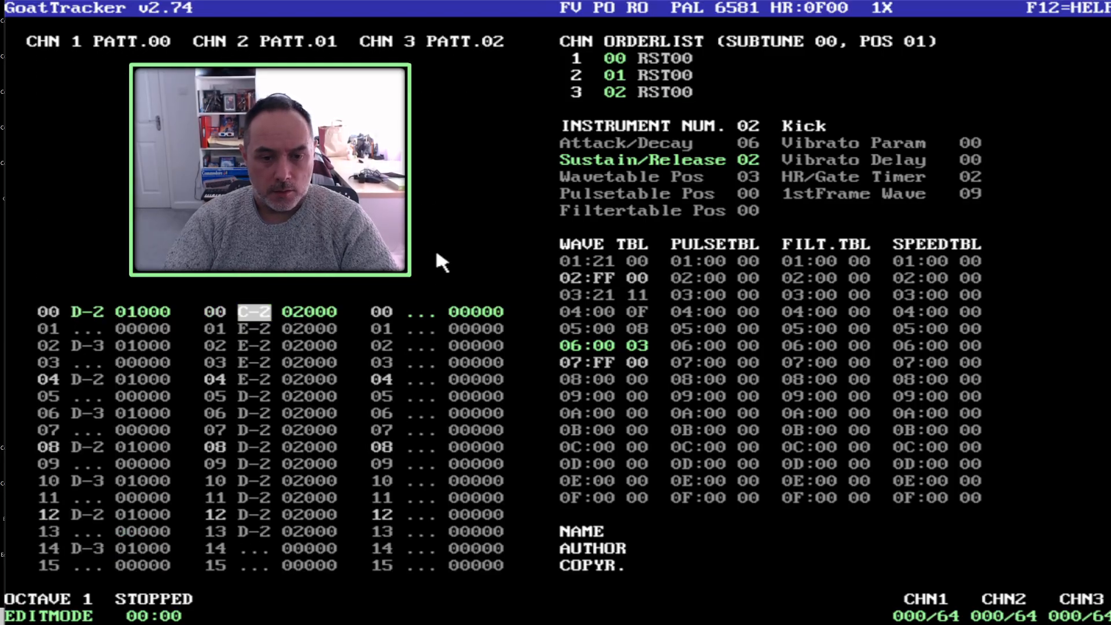
# Clear the remaining Kick test notes from rows 00 to 13 of channel 2.
pyautogui.press('Delete')
pyautogui.press('Delete')
pyautogui.press('Delete')
pyautogui.press('Delete')
pyautogui.press('Delete')
pyautogui.press('Delete')
pyautogui.press('Delete')
pyautogui.press('Delete')
pyautogui.press('Delete')
pyautogui.press('Delete')
pyautogui.press('Delete')
pyautogui.press('Delete')
pyautogui.press('Delete')
pyautogui.press('Delete')
pyautogui.press('Delete')
pyautogui.press('Delete')
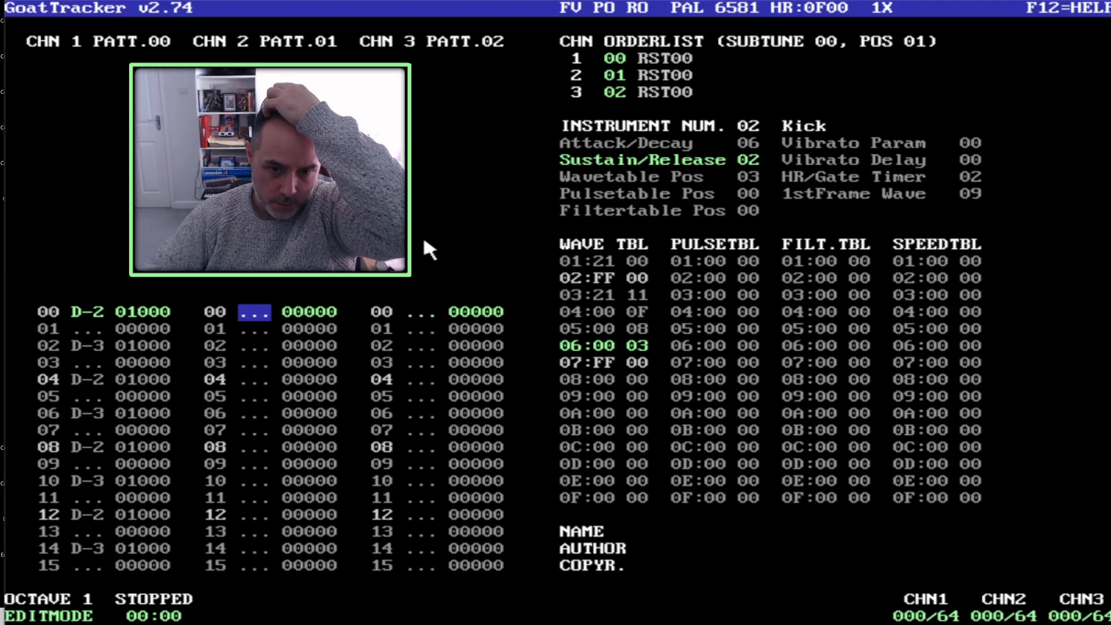
# Set the note value in wavetable row 03 to 12 and test C-2 Kicks on channel 2, rows 00 and 01.
pyautogui.click(638, 294)
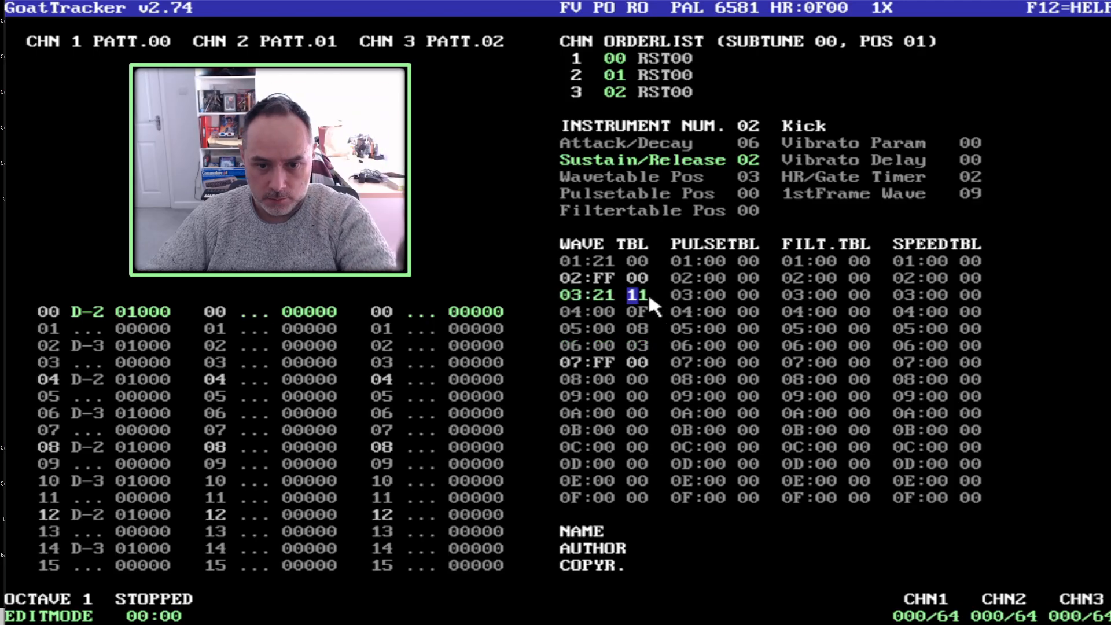
pyautogui.write('2')
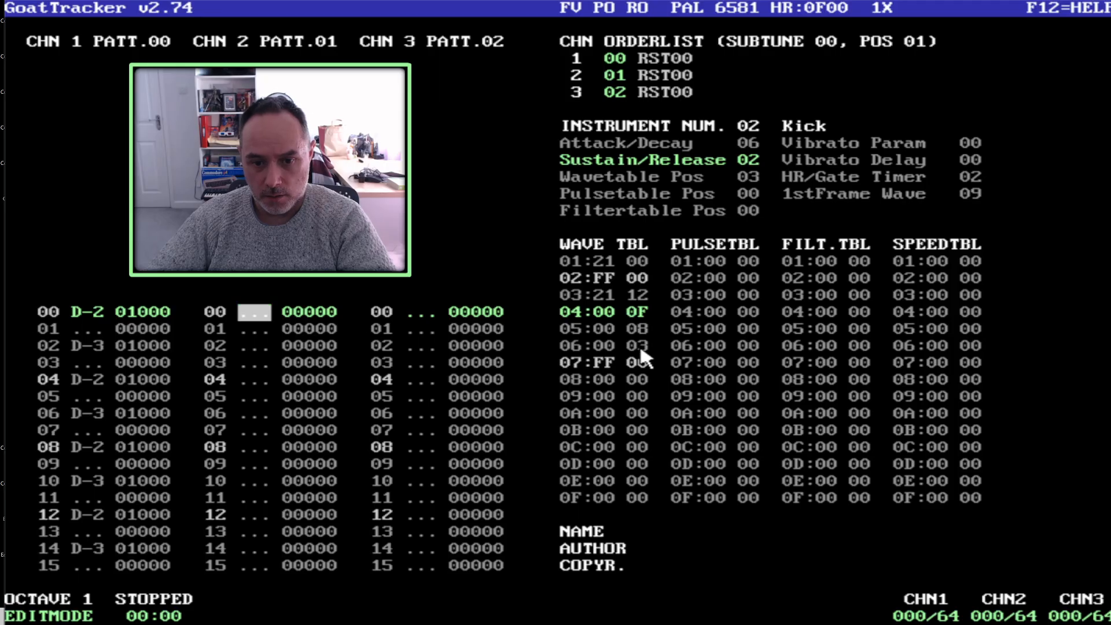
pyautogui.click(266, 313)
pyautogui.press('q')
pyautogui.press('q')
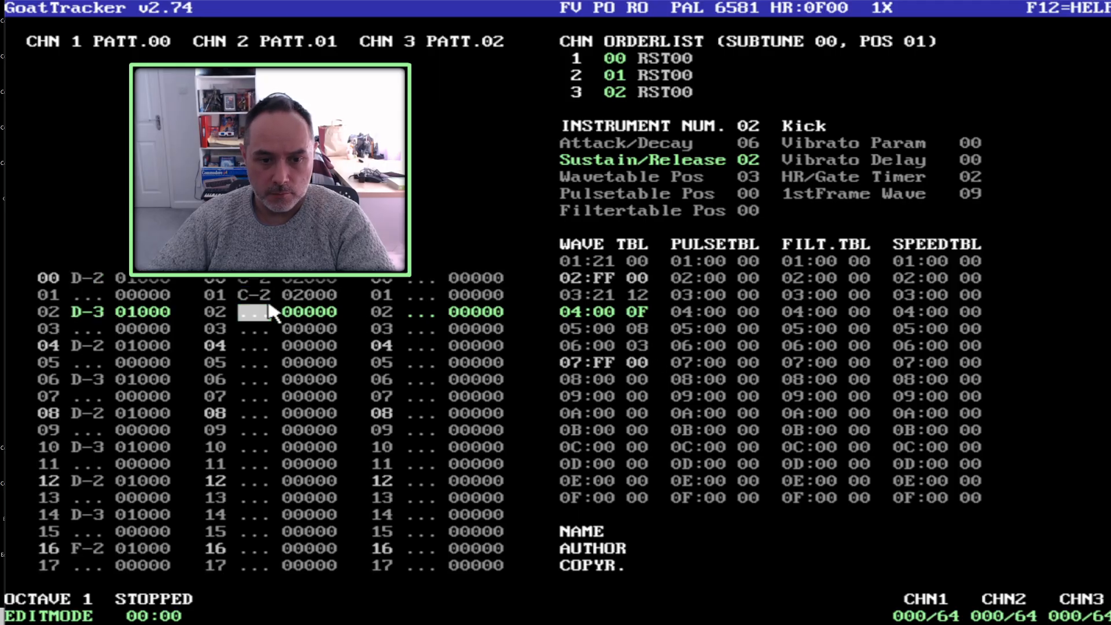
# Set the waveform in wavetable row 03 to 11 and test C-2 Kicks on channel 2, rows 02 to 05.
pyautogui.click(601, 298)
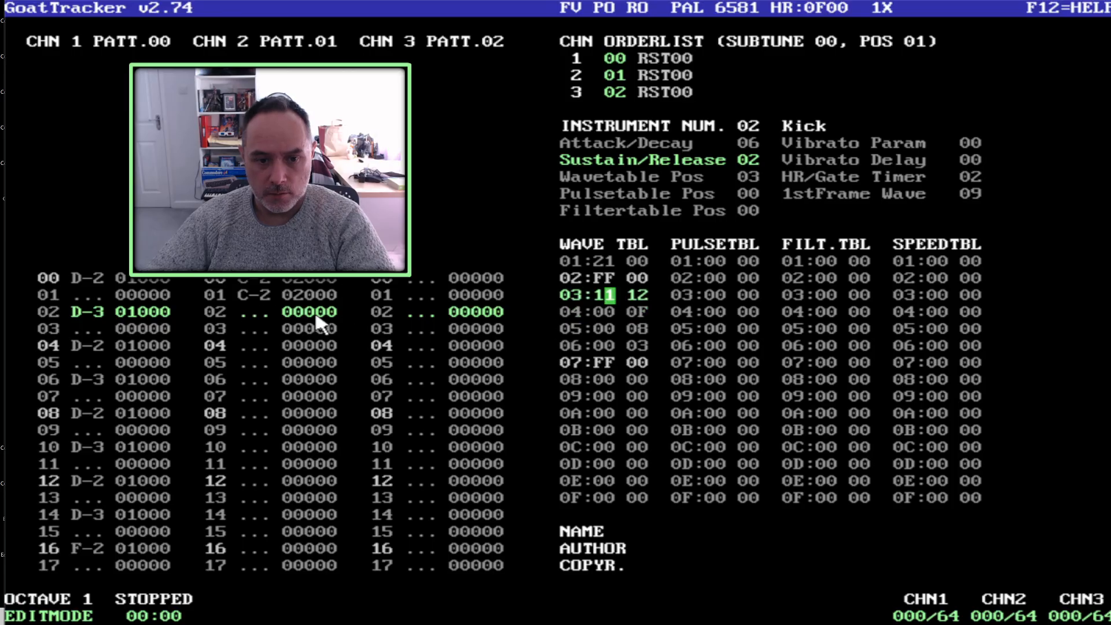
pyautogui.press('Down')
pyautogui.press('Down')
pyautogui.press('Down')
pyautogui.press('Down')
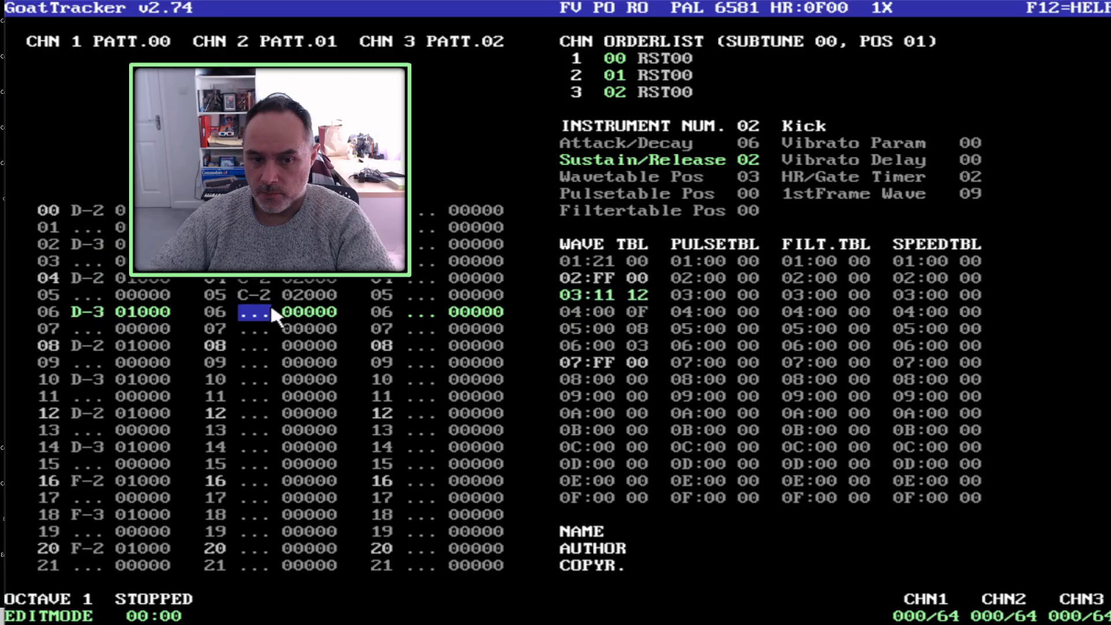
# Clear the C-2 Kick test notes below row 00 on channel 2.
pyautogui.press('Up')
pyautogui.press('Up')
pyautogui.press('Up')
pyautogui.press('Up')
pyautogui.press('Up')
pyautogui.press('Up')
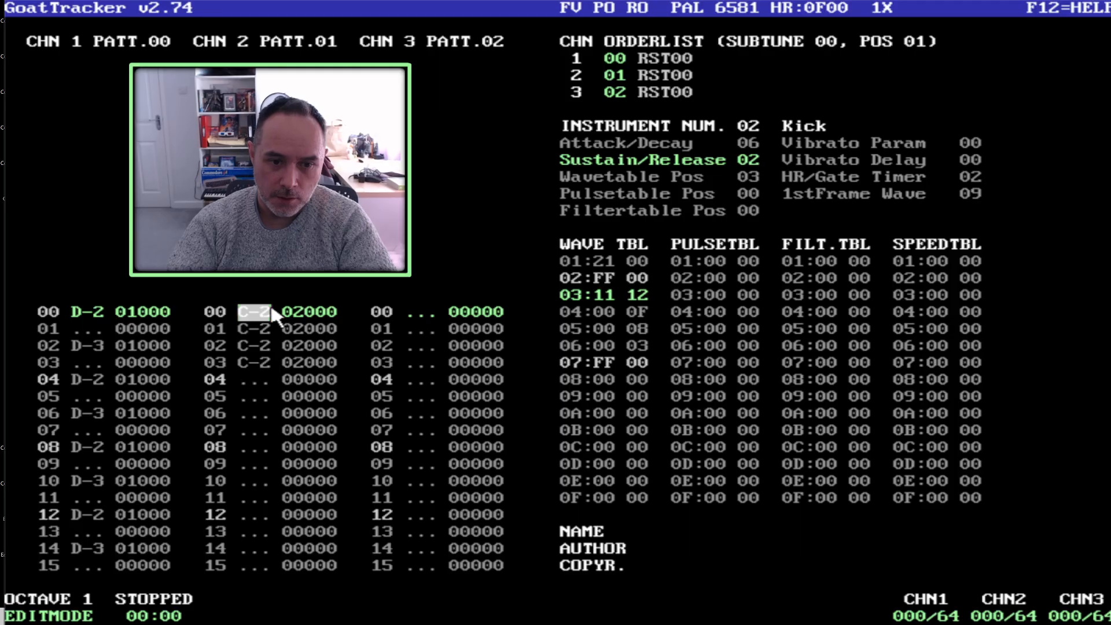
# Test the Kick at row 00 of channel 2 with an E-2 note followed by a C-2 note.
pyautogui.press('c')
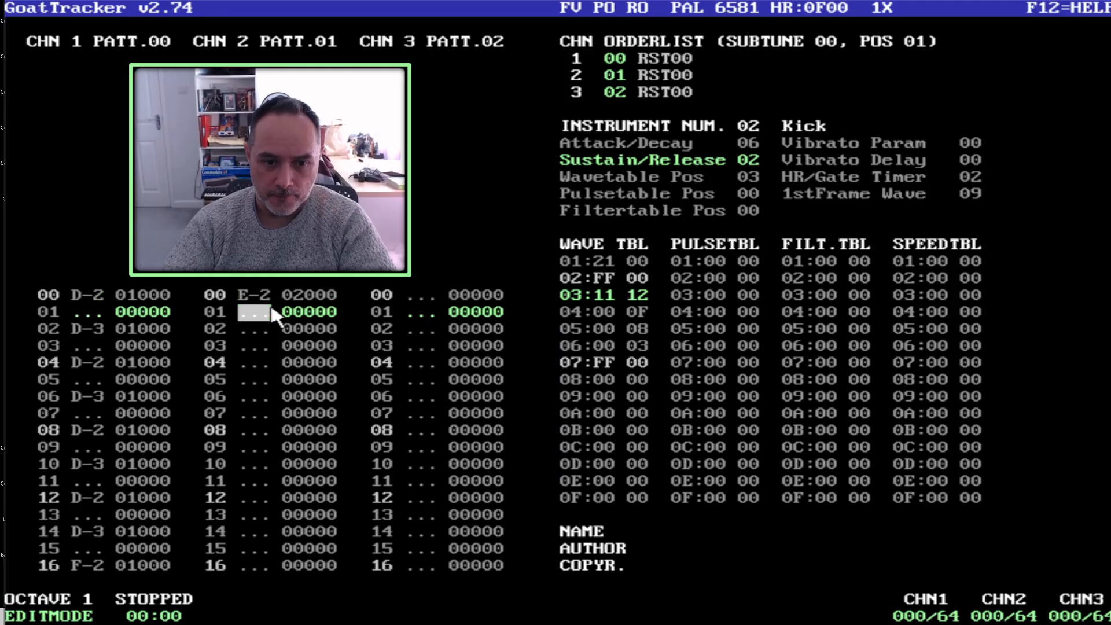
pyautogui.press('Up')
pyautogui.press('z')
pyautogui.press('Up')
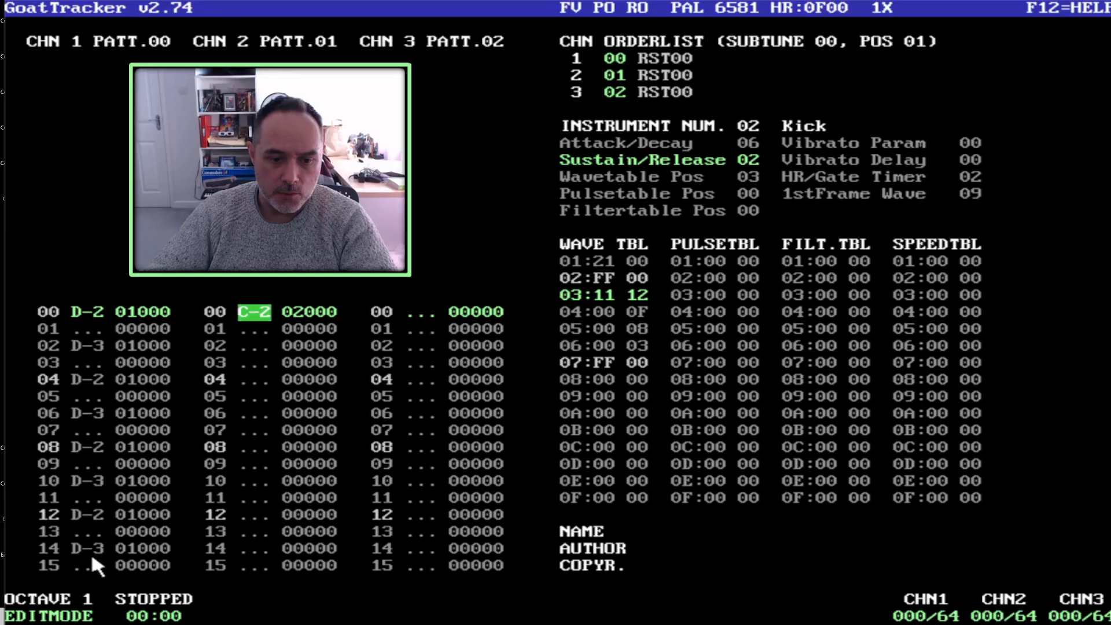
# Lower the octave to 0 and replace the note at row 00 of channel 2 with a G-1 Kick.
pyautogui.click(88, 601)
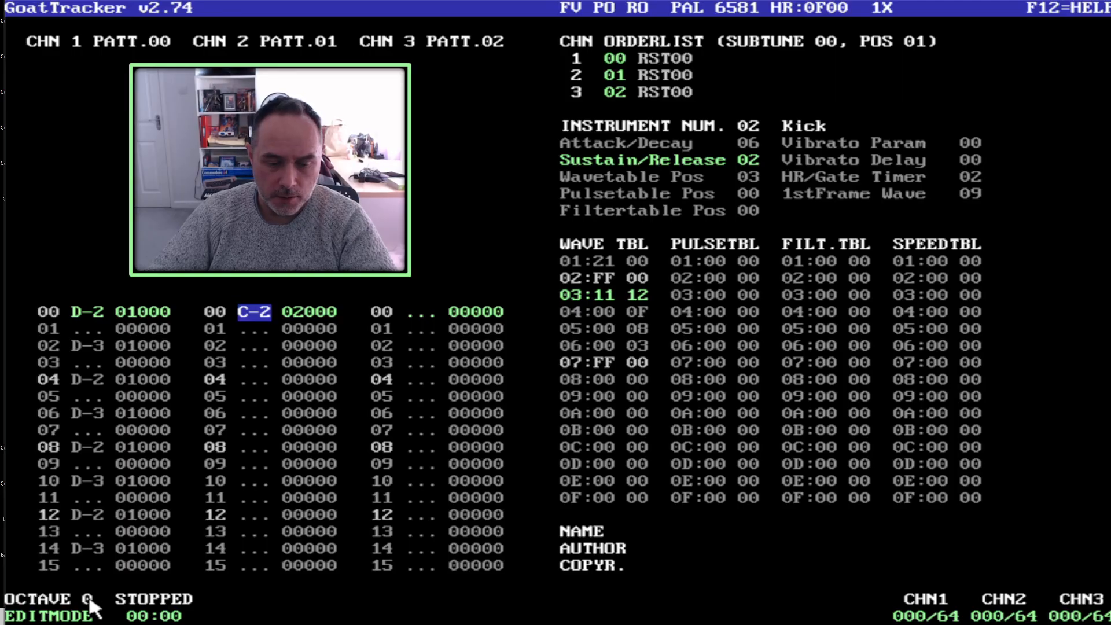
pyautogui.click(88, 601)
pyautogui.rightClick(88, 602)
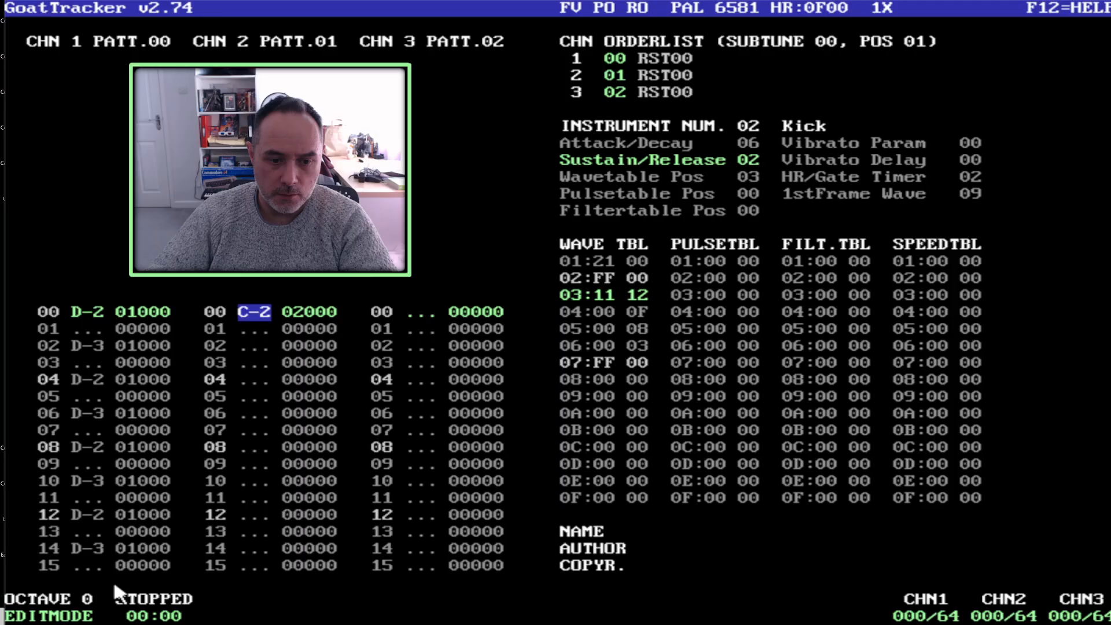
pyautogui.press('e')
pyautogui.press('Up')
pyautogui.press('t')
pyautogui.press('Up')
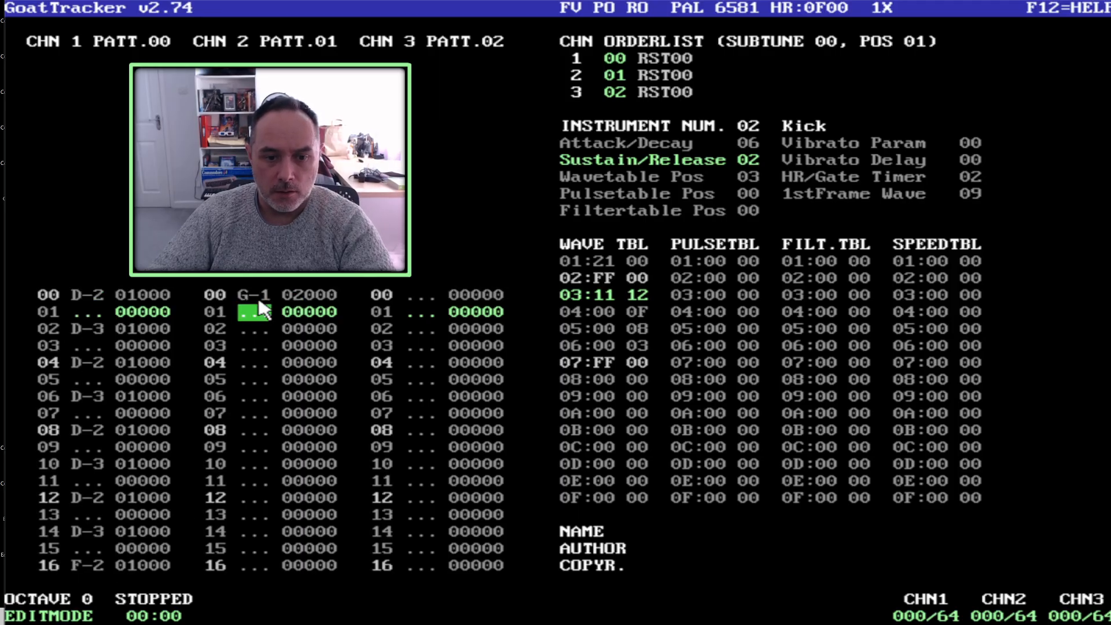
pyautogui.press('Down')
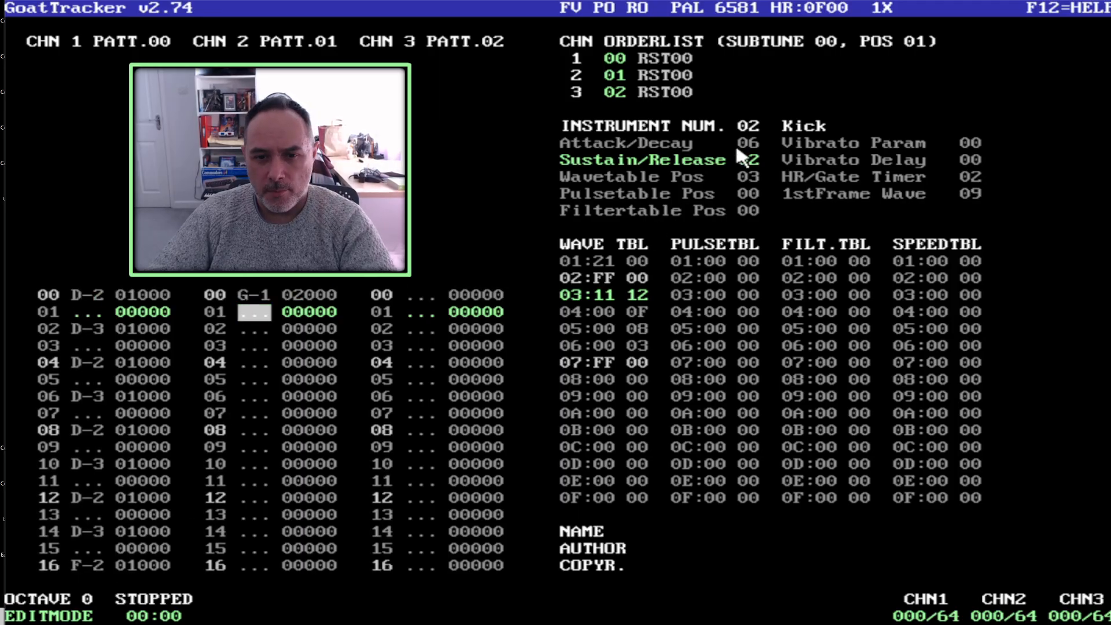
# Set the Kick's Attack/Decay to 0B and test it with D-1 and C-1 at row 00 of channel 2.
pyautogui.click(754, 143)
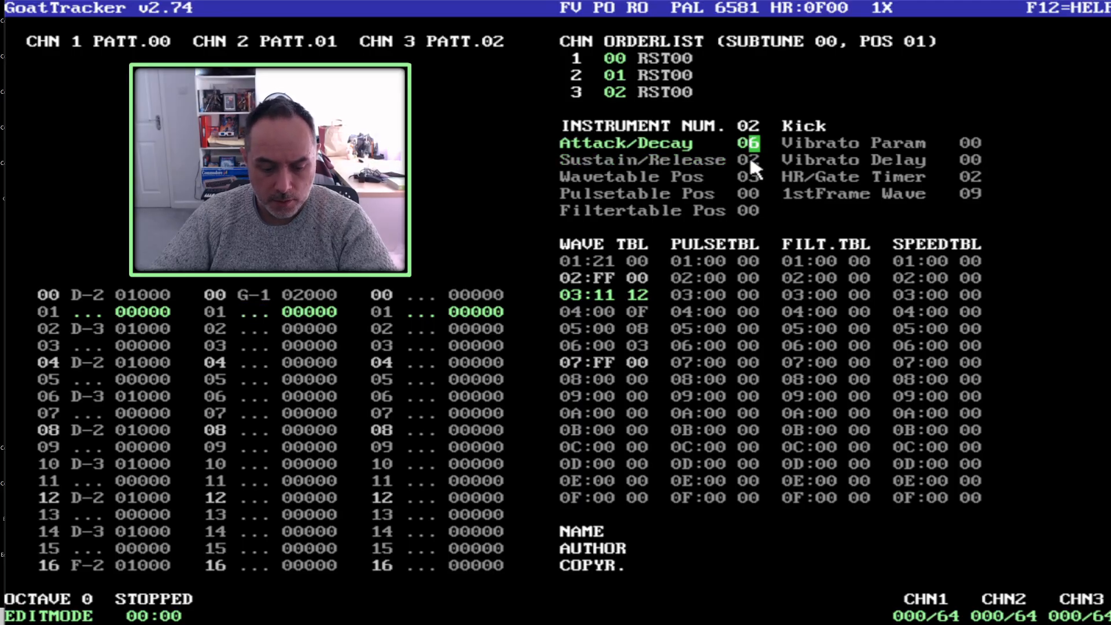
pyautogui.write('b')
pyautogui.click(268, 293)
pyautogui.press('w')
pyautogui.click(263, 295)
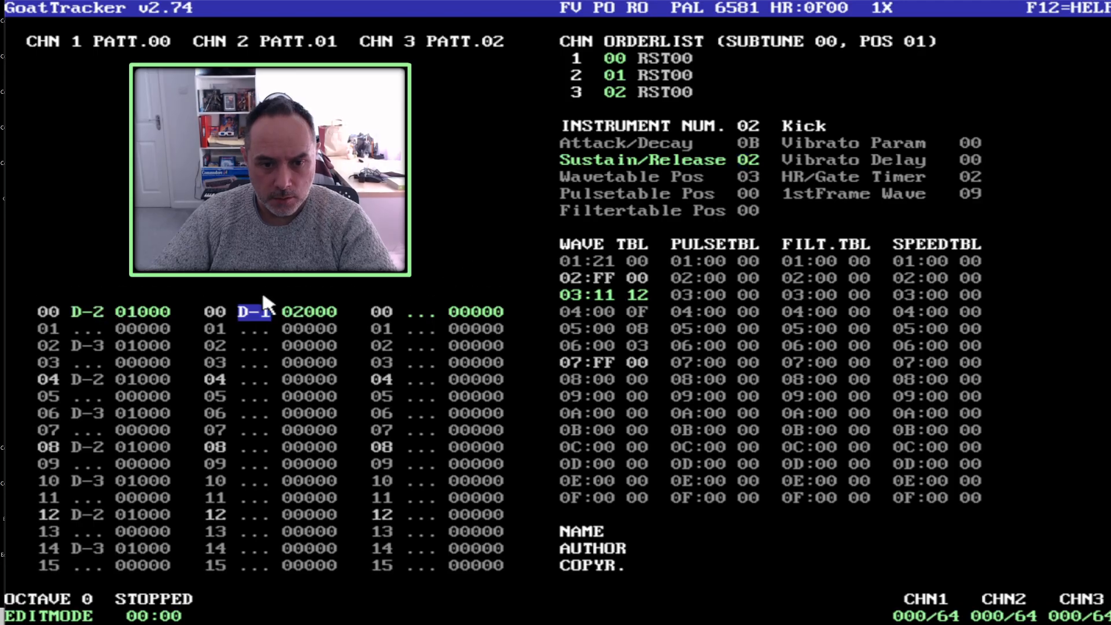
pyautogui.press('q')
# Set the Kick's Attack/Decay to 0C and test it with a C-1 note at row 00 of channel 2.
pyautogui.click(754, 143)
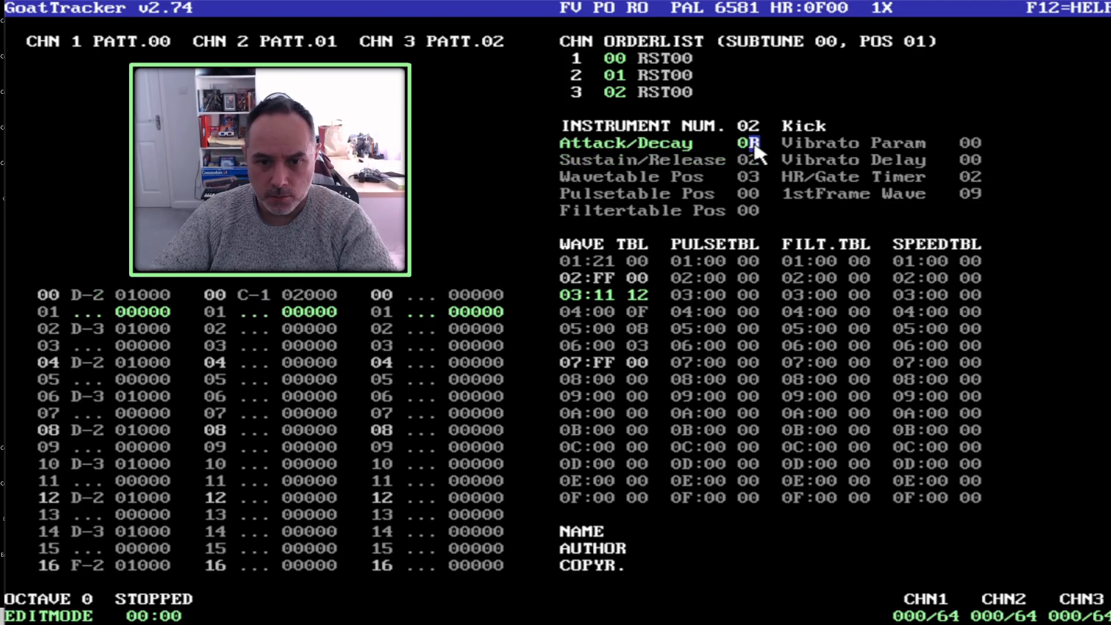
pyautogui.write('c')
pyautogui.click(313, 287)
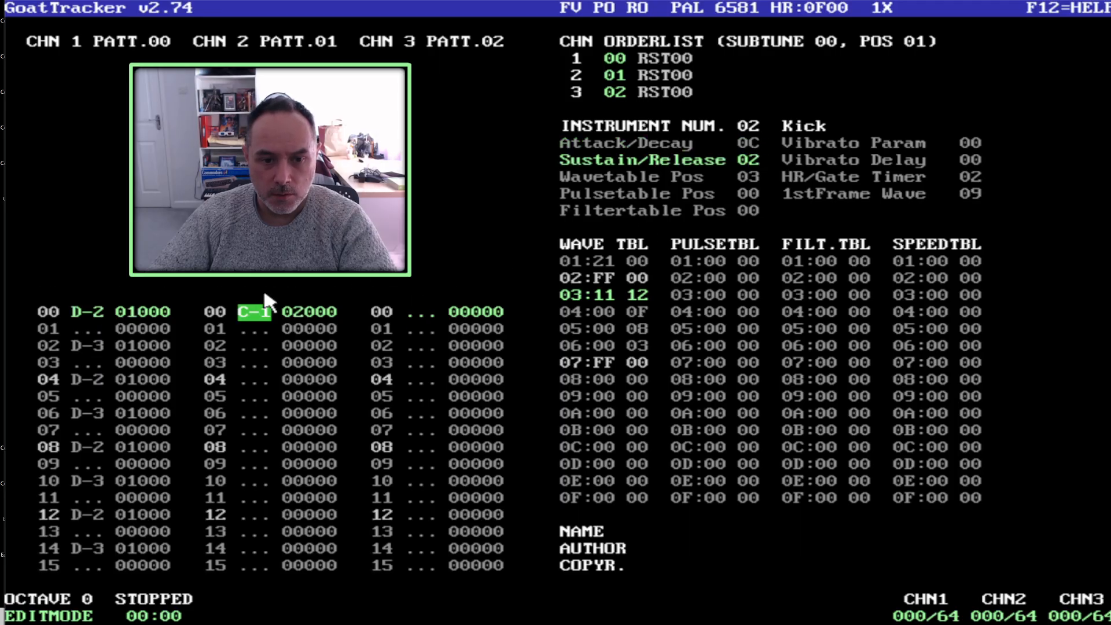
pyautogui.press('q')
# Set the Kick's Attack/Decay to 09 and test it with D-1 and C-1 at row 00 of channel 2.
pyautogui.click(756, 142)
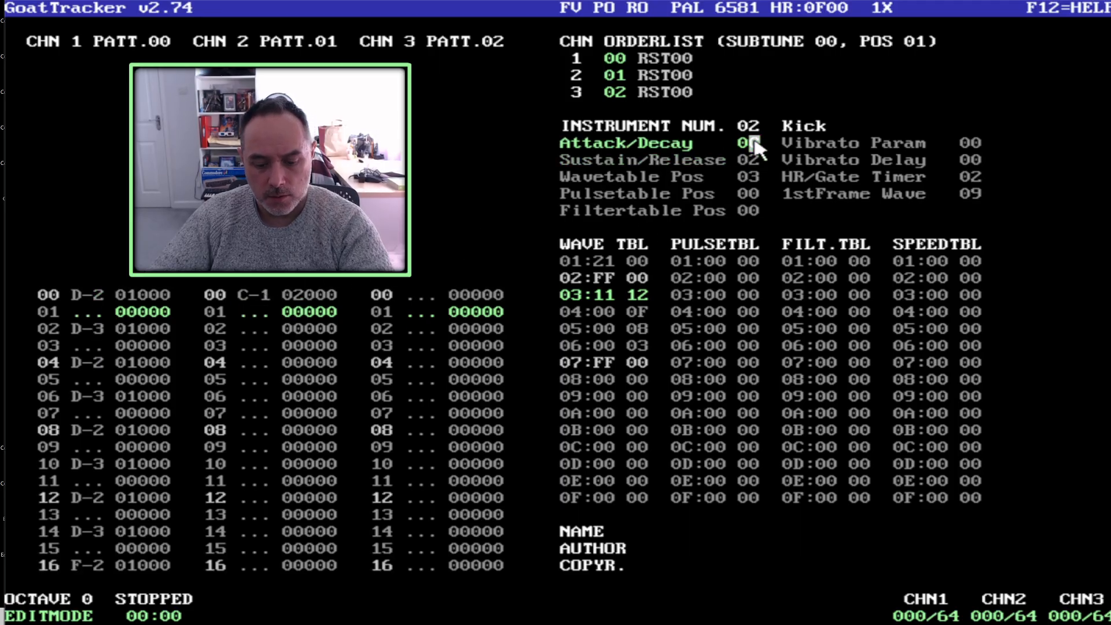
pyautogui.write('9')
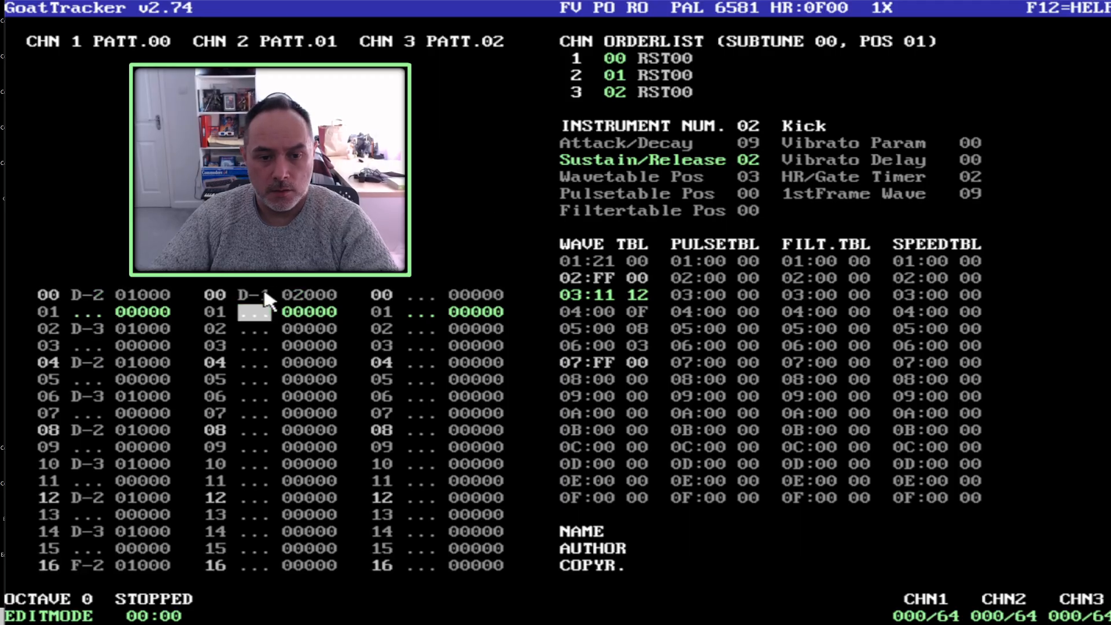
pyautogui.click(266, 296)
pyautogui.press('q')
# Set the Kick's Attack/Decay to 07 and test it with a B-1 note at row 00 of channel 2.
pyautogui.click(742, 142)
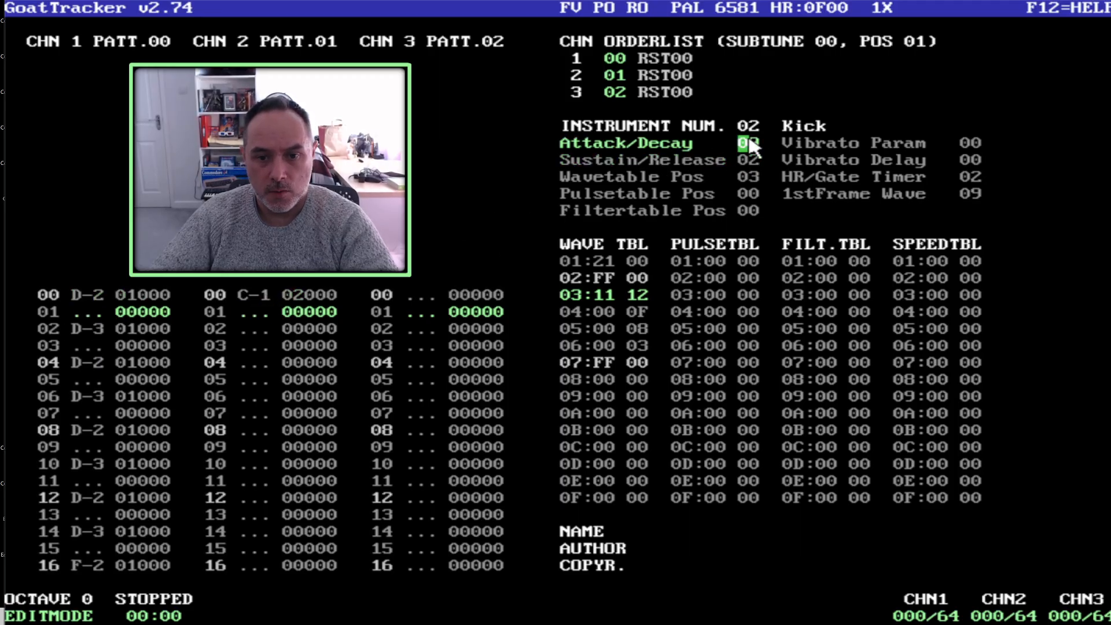
pyautogui.write('07')
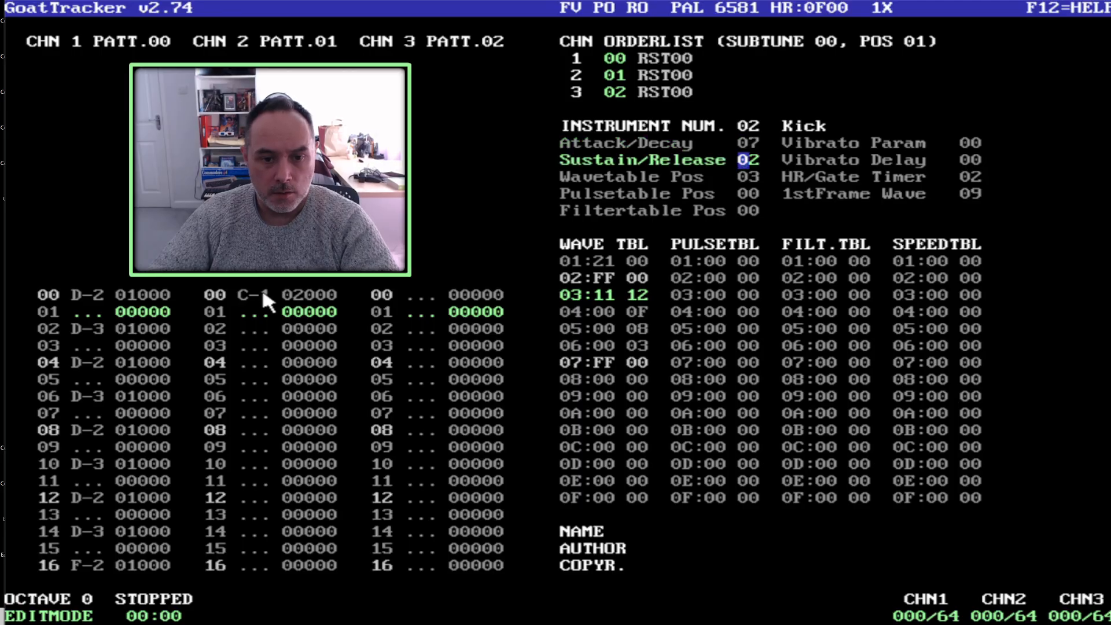
pyautogui.click(264, 296)
pyautogui.press('u')
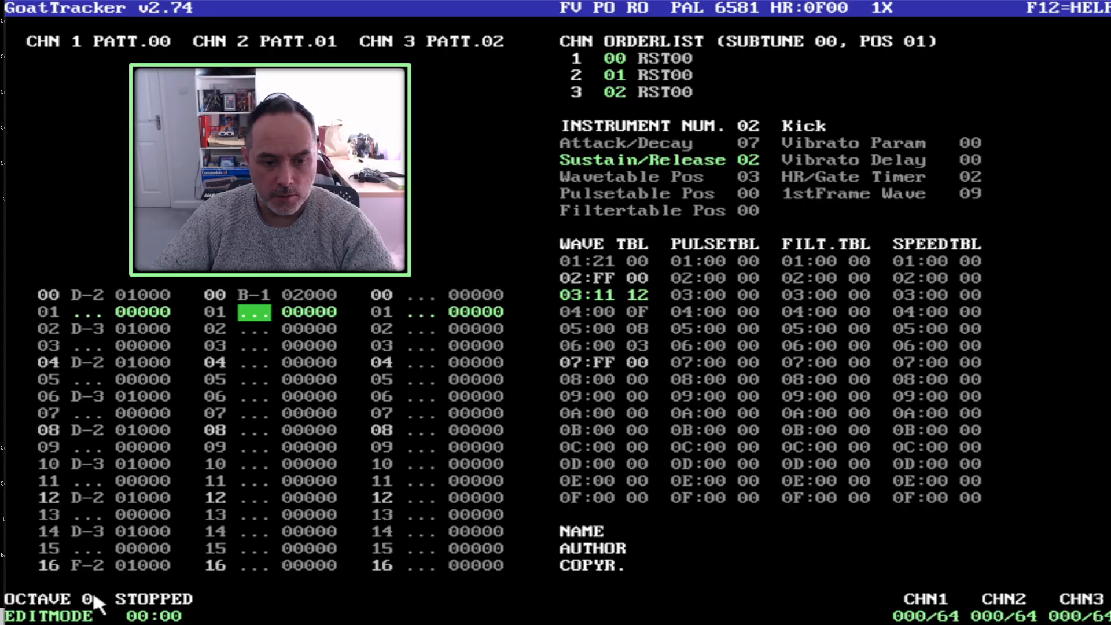
# Raise the octave to 1 and replace the note at row 00 of channel 2 with a C-2 Kick.
pyautogui.click(267, 295)
pyautogui.press('q')
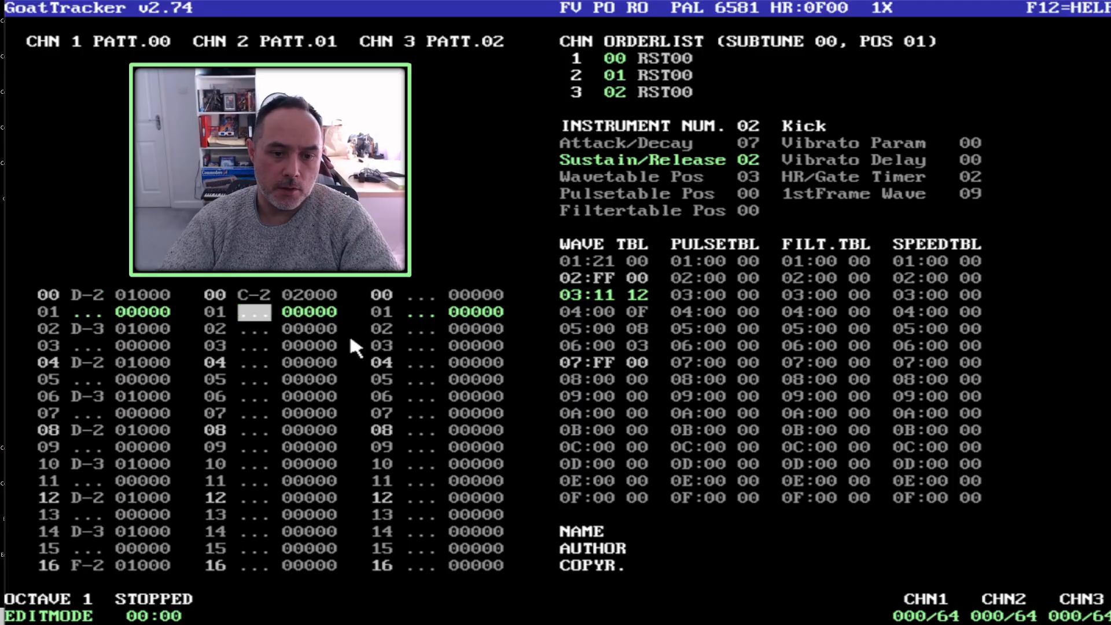
pyautogui.press('Down')
pyautogui.press('Down')
pyautogui.press('Down')
pyautogui.press('Up')
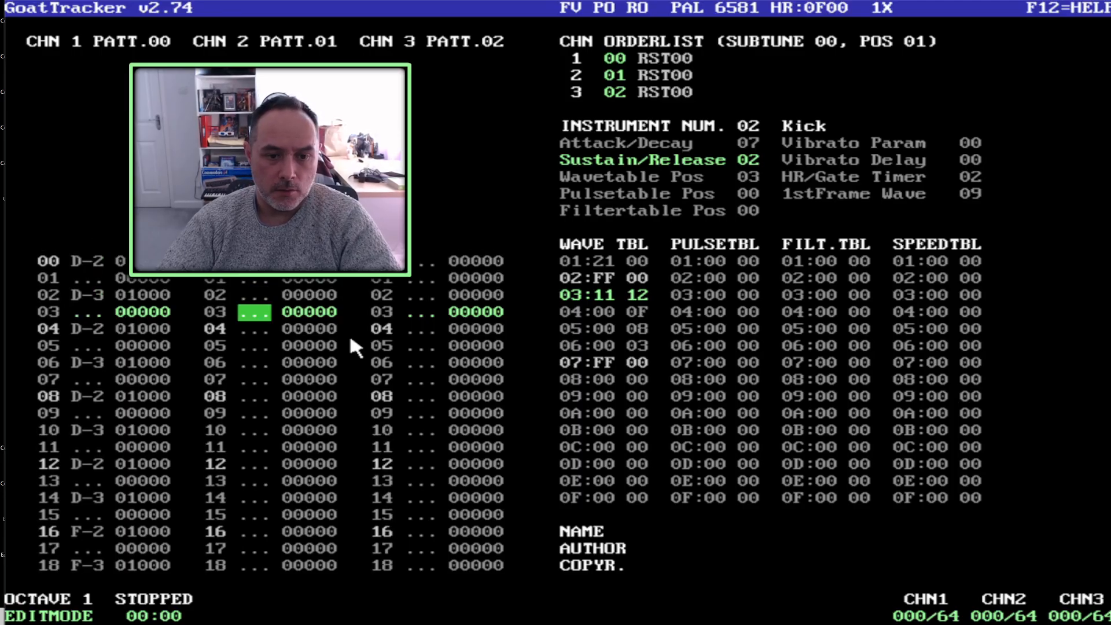
# Copy the four-row block at rows 00–03 of channel 2, containing the C-2 Kick.
pyautogui.hotkey('shift', 'Up')
pyautogui.hotkey('shift', 'Up')
pyautogui.hotkey('shift', 'Up')
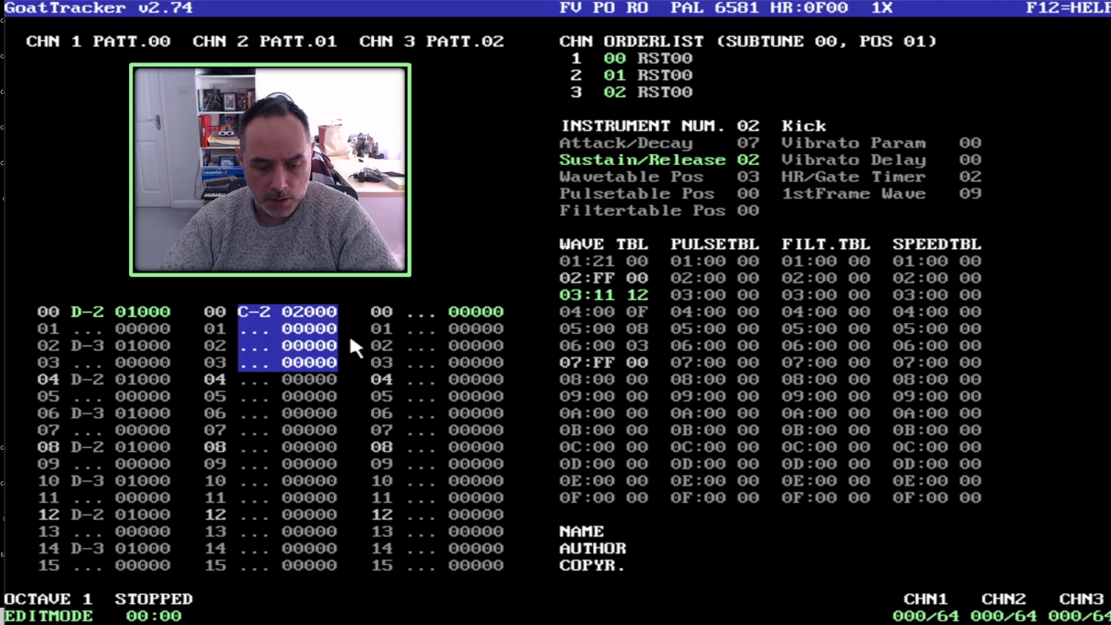
pyautogui.hotkey('ctrl', 'c')
# Paste the copied Kick block every four rows through the end of channel 2's pattern and play the song.
pyautogui.press('Down')
pyautogui.press('Down')
pyautogui.press('Down')
pyautogui.press('Down')
pyautogui.press('Down')
pyautogui.press('Down')
pyautogui.press('Down')
pyautogui.press('Down')
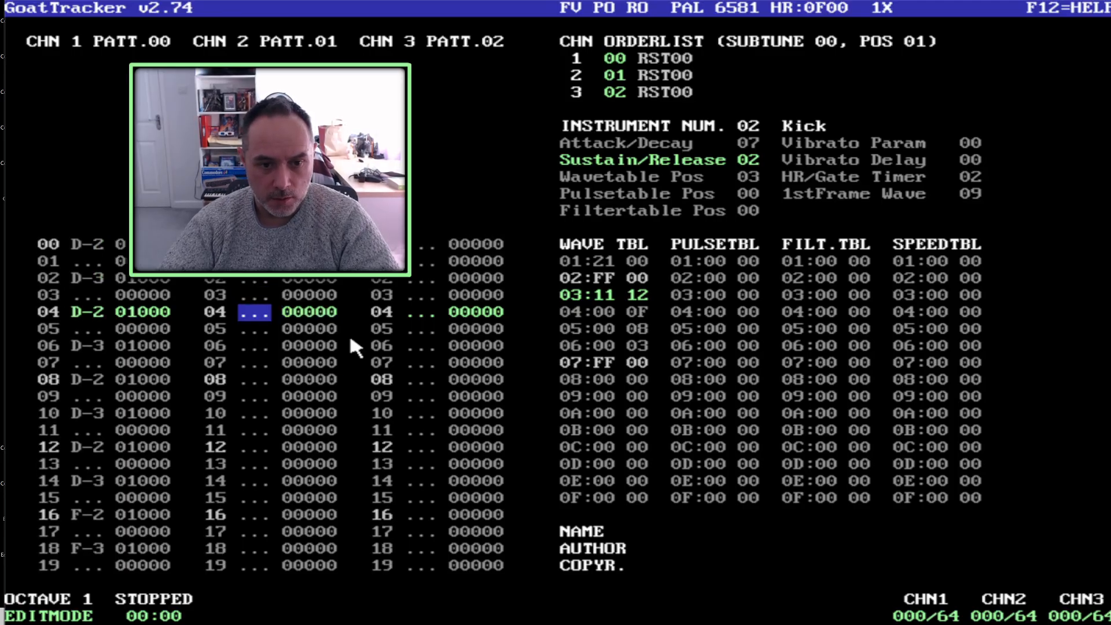
pyautogui.press('Down')
pyautogui.press('Down')
pyautogui.press('Down')
pyautogui.press('Down')
pyautogui.press('Down')
pyautogui.press('Down')
pyautogui.press('Down')
pyautogui.press('Down')
pyautogui.press('Down')
pyautogui.press('Down')
pyautogui.press('Down')
pyautogui.press('Down')
pyautogui.press('Down')
pyautogui.press('Down')
pyautogui.press('Down')
pyautogui.press('Down')
pyautogui.press('Down')
pyautogui.press('Down')
pyautogui.press('Down')
pyautogui.press('Down')
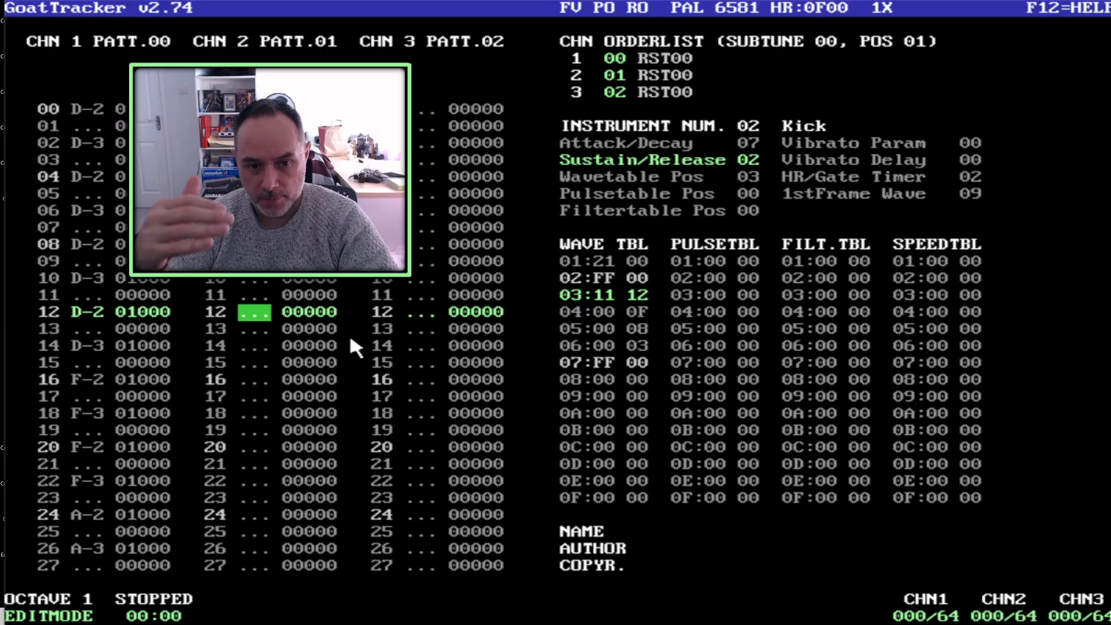
pyautogui.press('Down')
pyautogui.press('Down')
pyautogui.press('Down')
pyautogui.press('Down')
pyautogui.press('Down')
pyautogui.press('Down')
pyautogui.press('Down')
pyautogui.press('Down')
pyautogui.press('Down')
pyautogui.press('Down')
pyautogui.press('Down')
pyautogui.press('Down')
pyautogui.press('Down')
pyautogui.press('Down')
pyautogui.press('Down')
pyautogui.press('Down')
pyautogui.press('Down')
pyautogui.press('Down')
pyautogui.press('Down')
pyautogui.press('Down')
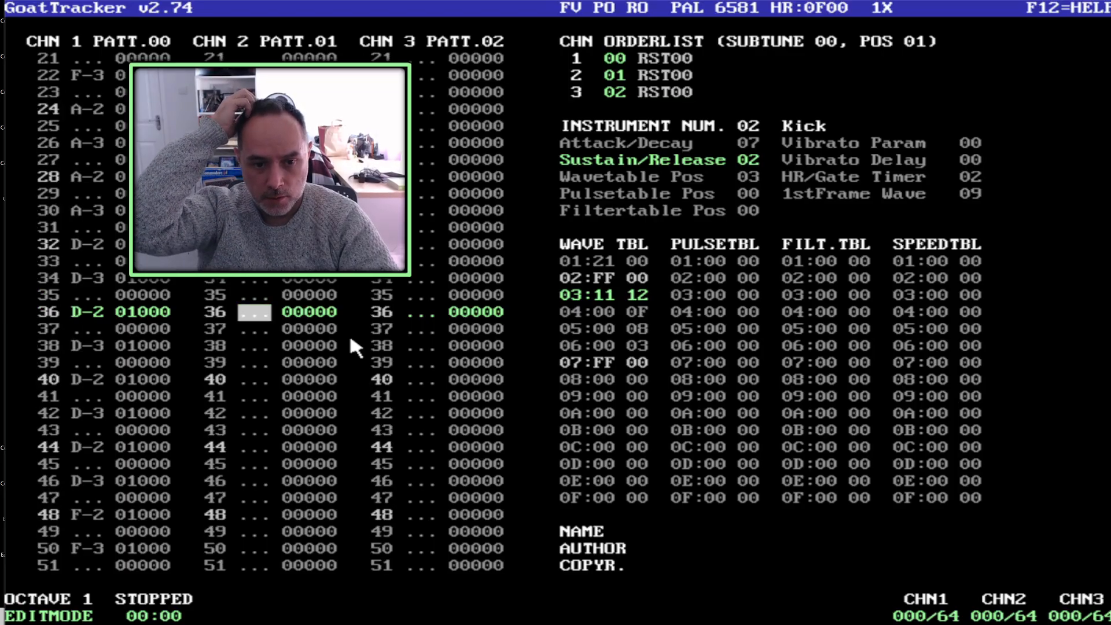
pyautogui.press('Down')
pyautogui.press('Down')
pyautogui.press('Down')
pyautogui.press('Down')
pyautogui.press('Down')
pyautogui.press('Down')
pyautogui.press('Down')
pyautogui.press('Down')
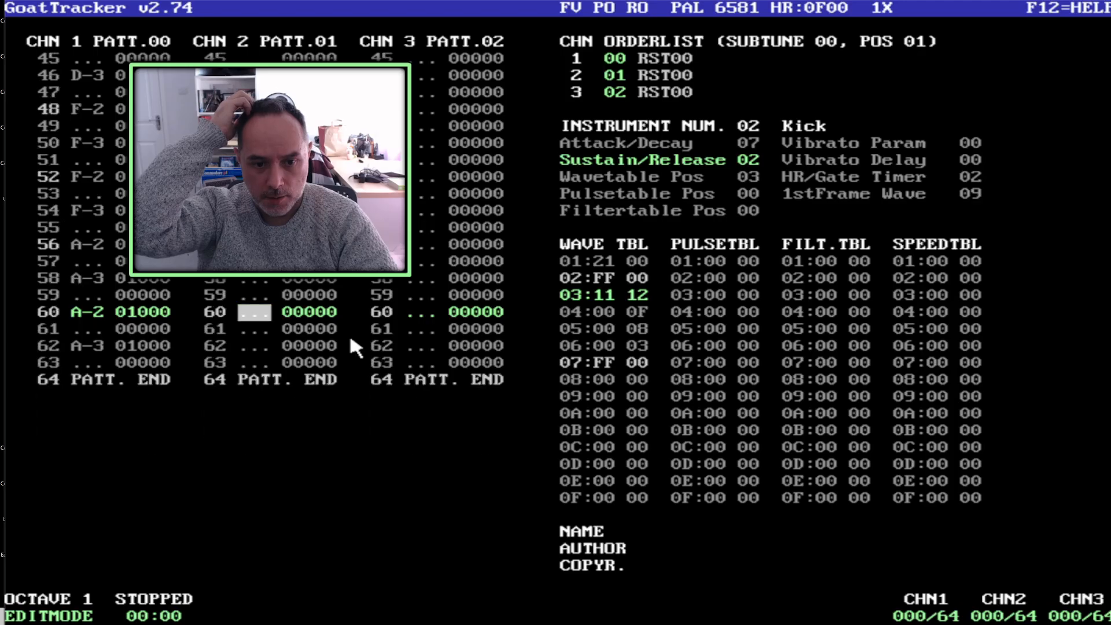
pyautogui.press('F1')
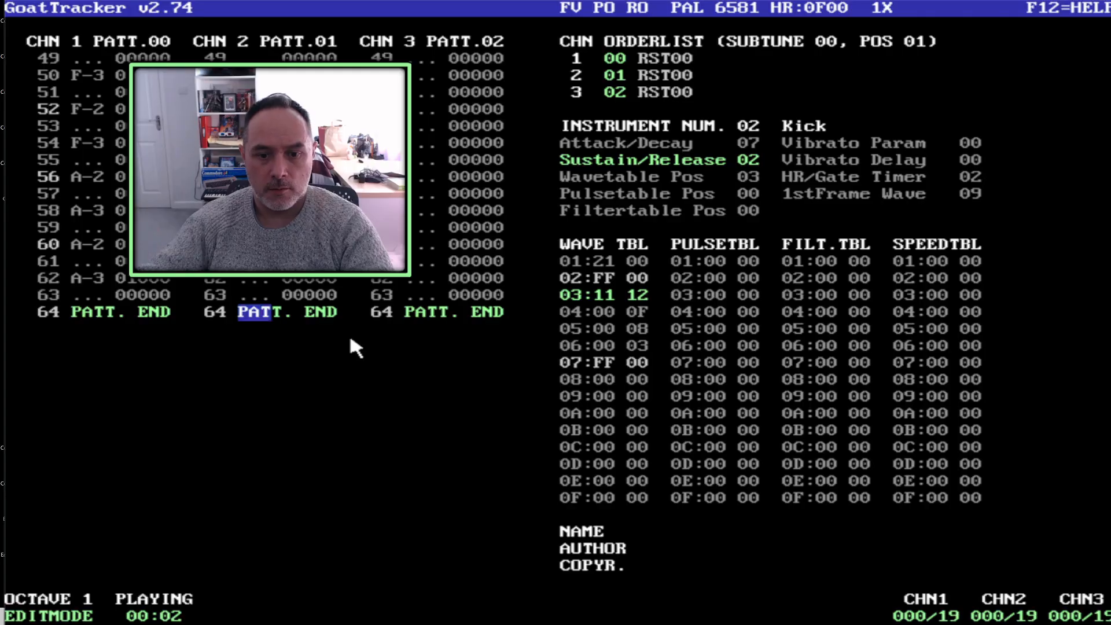
# Insert a wavetable row 03 with values 21 14 and set the Kick's Wavetable Pos to 03.
pyautogui.click(598, 296)
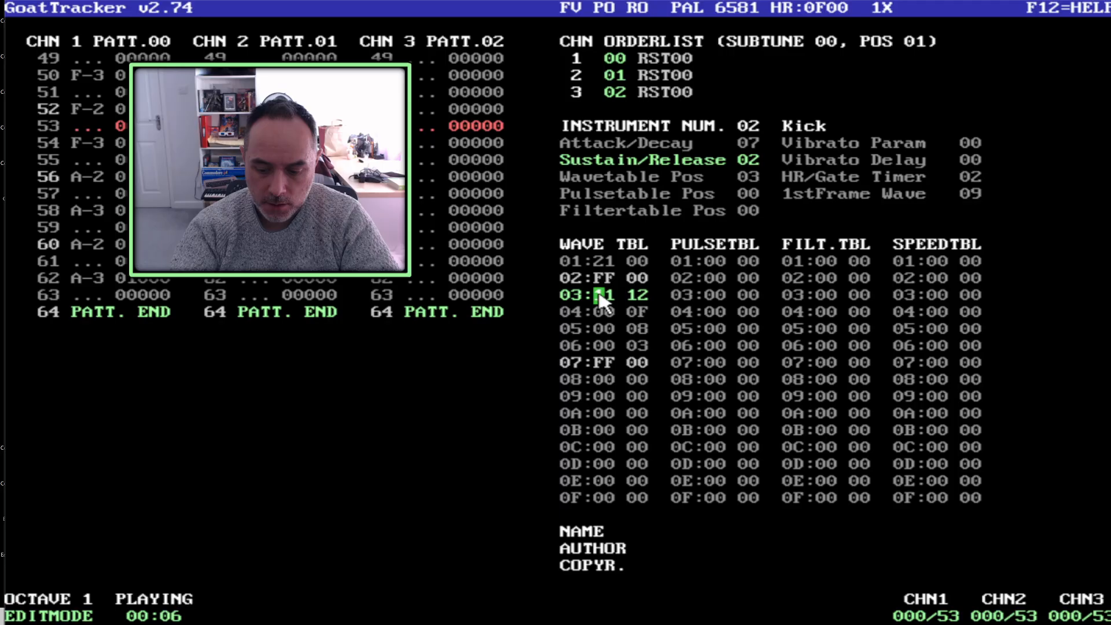
pyautogui.press('Insert')
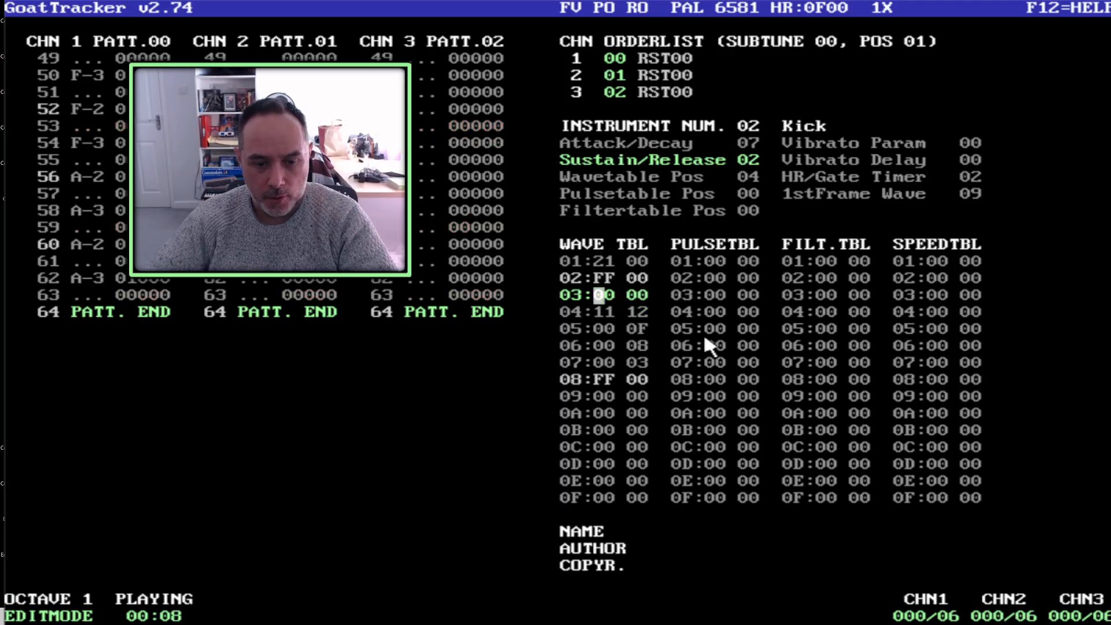
pyautogui.write('21 1')
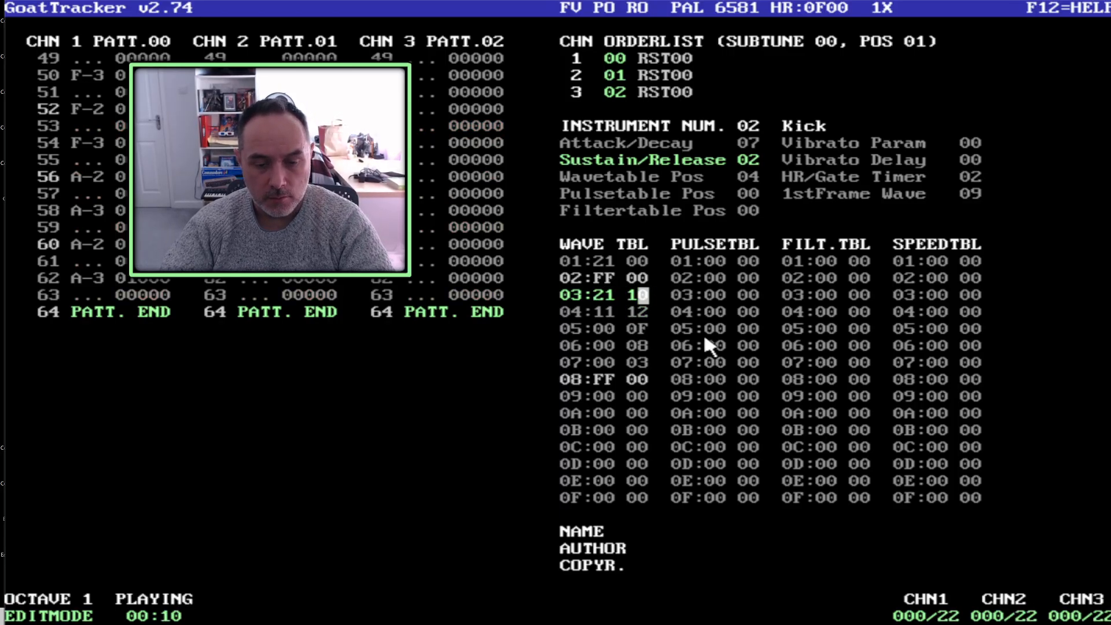
pyautogui.write('4')
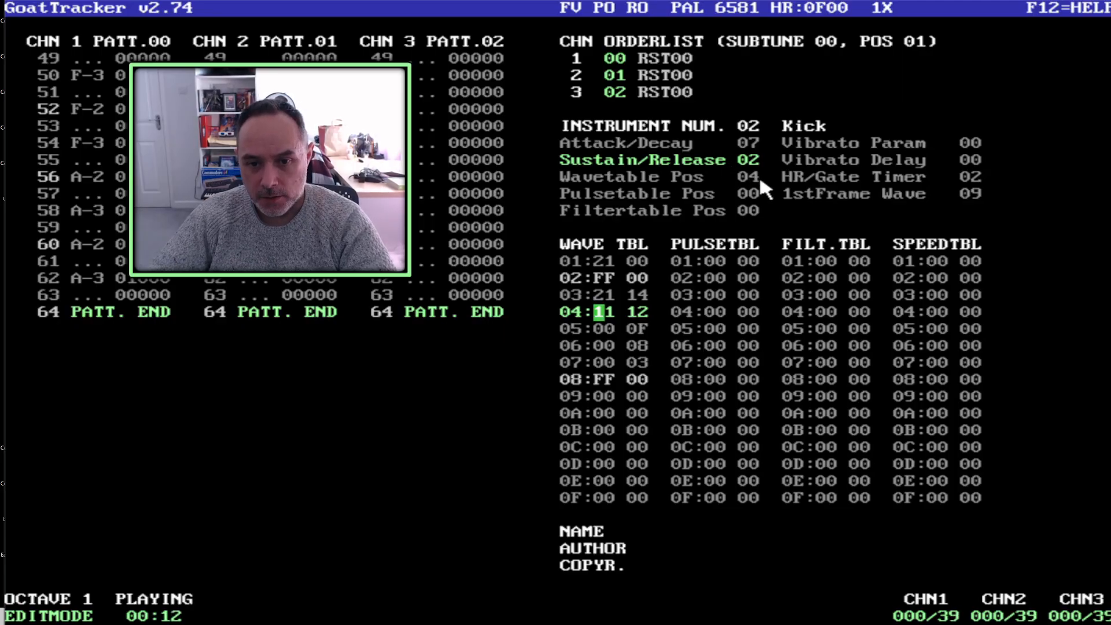
pyautogui.click(759, 178)
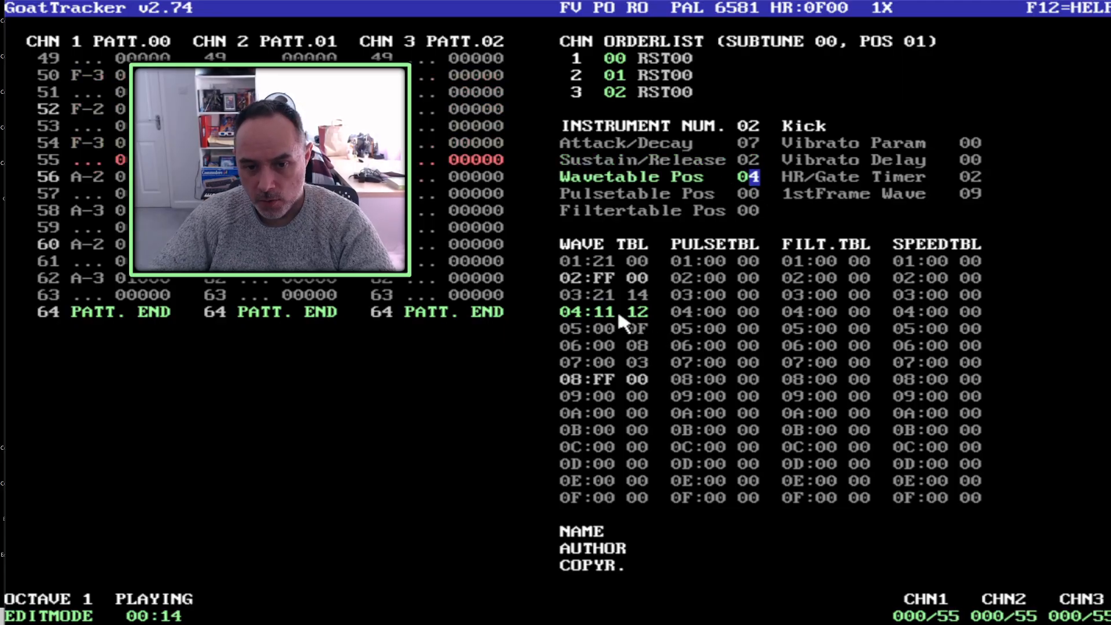
pyautogui.write('3')
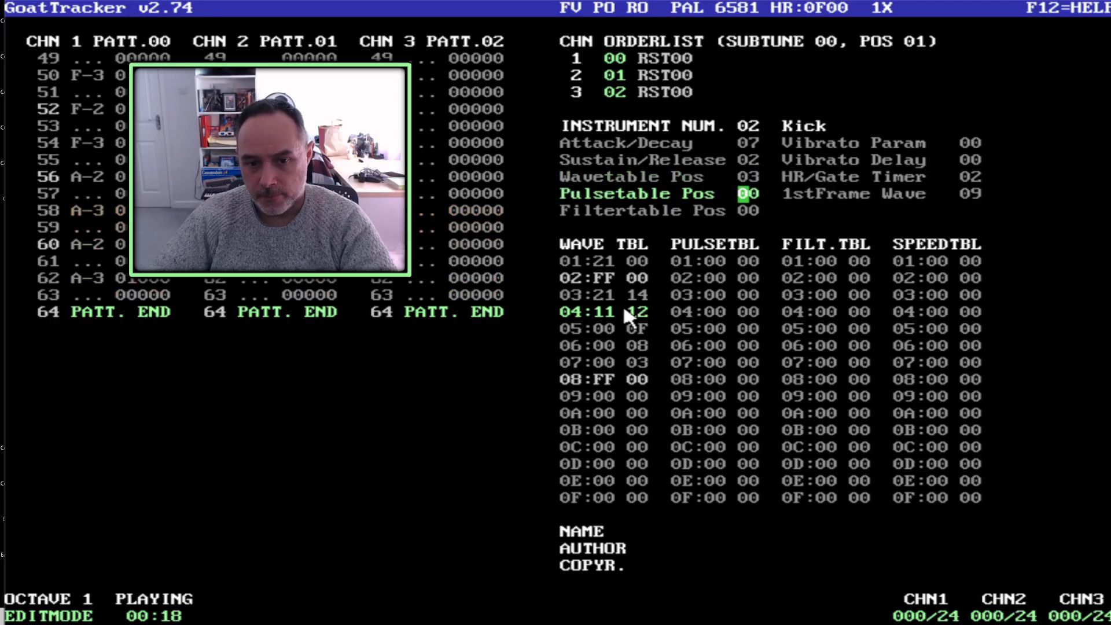
pyautogui.click(249, 289)
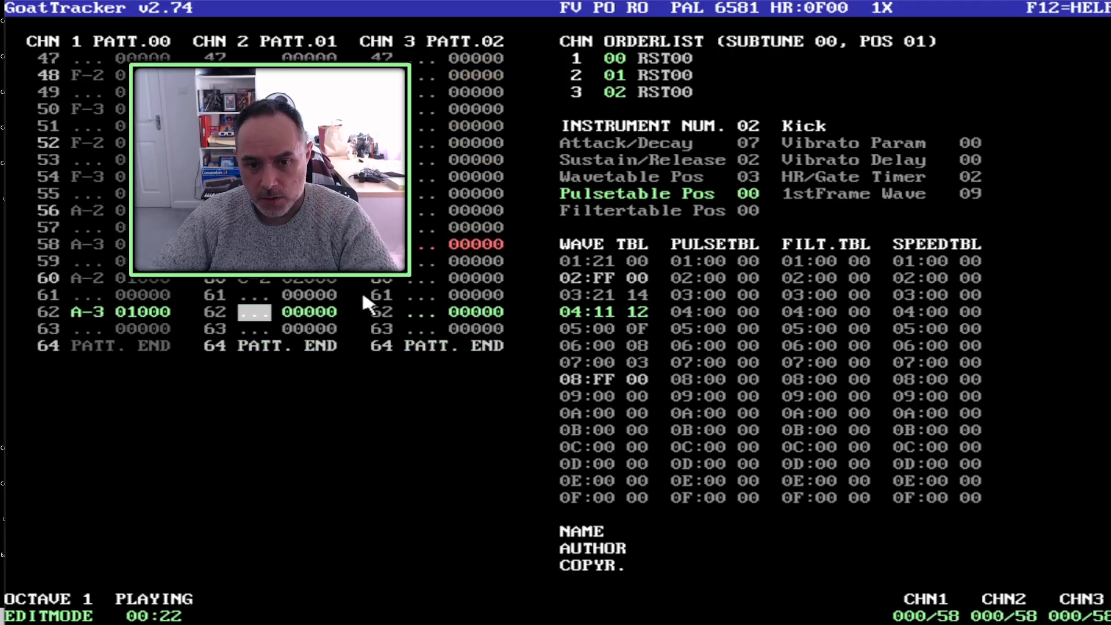
# Try note values 18, 1A and 1D in wavetable row 03 while the song plays.
pyautogui.click(636, 295)
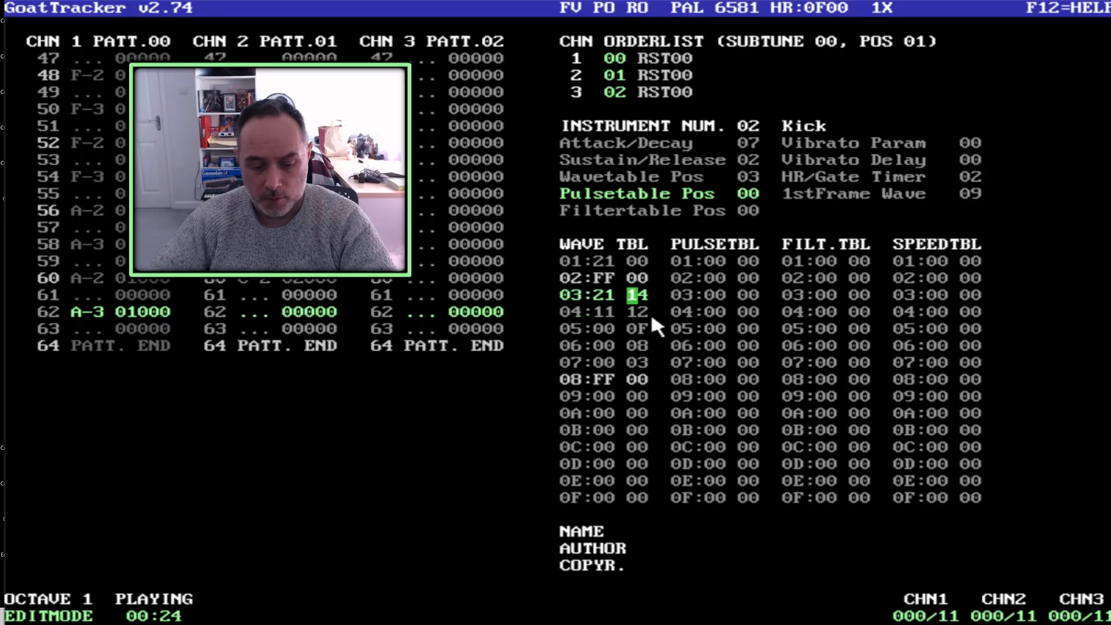
pyautogui.write('18')
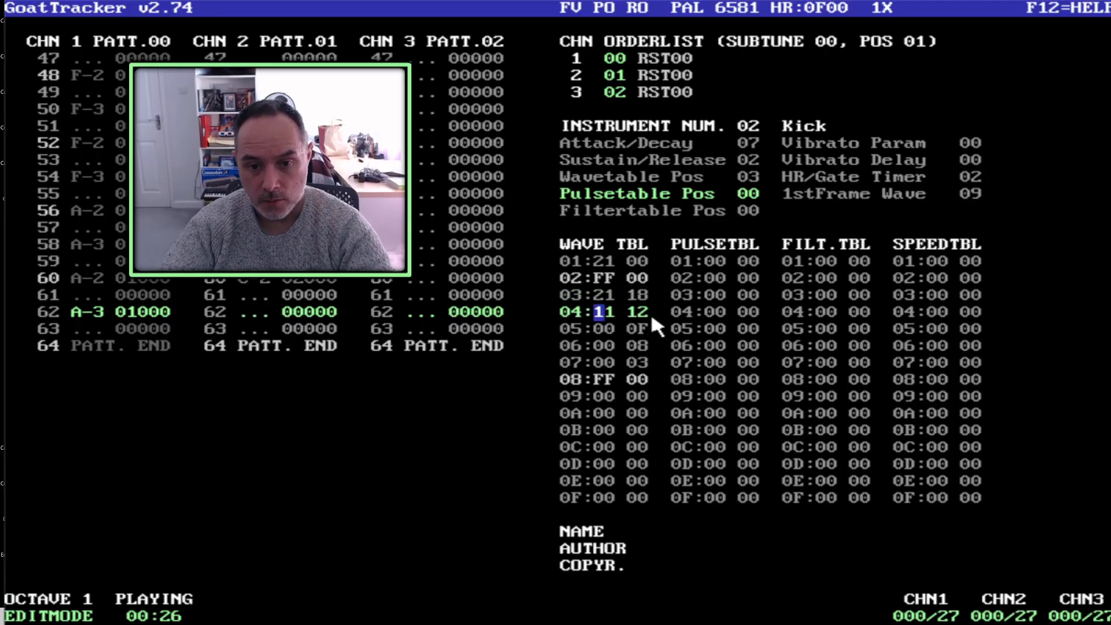
pyautogui.press('Up')
pyautogui.press('Right')
pyautogui.press('Right')
pyautogui.write('A')
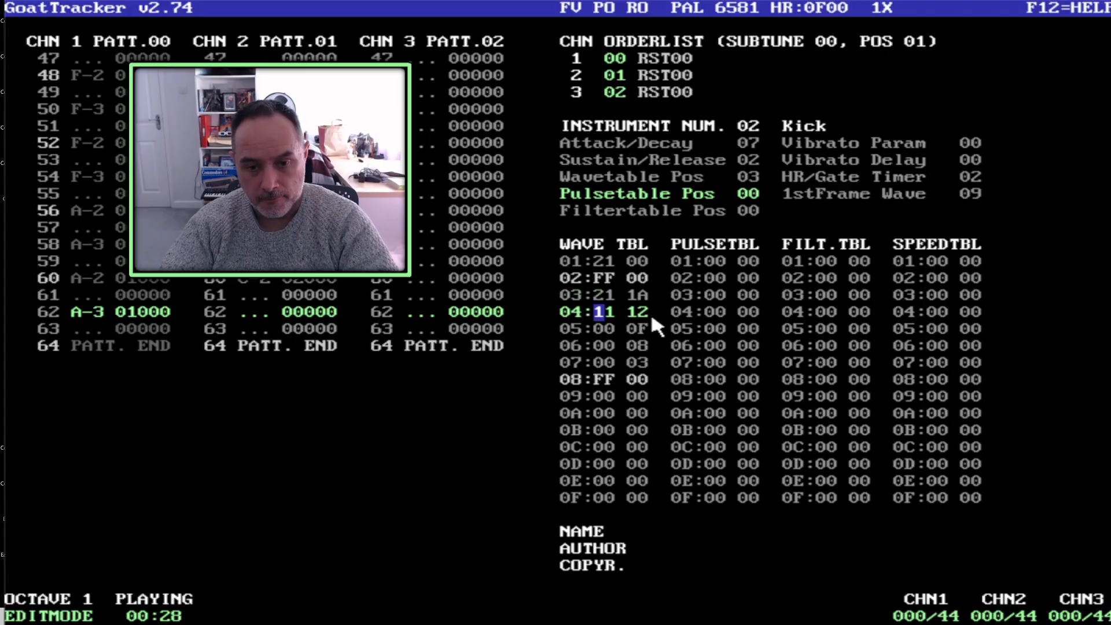
pyautogui.press('Right')
pyautogui.press('Right')
pyautogui.press('Up')
pyautogui.press('Right')
pyautogui.write('D')
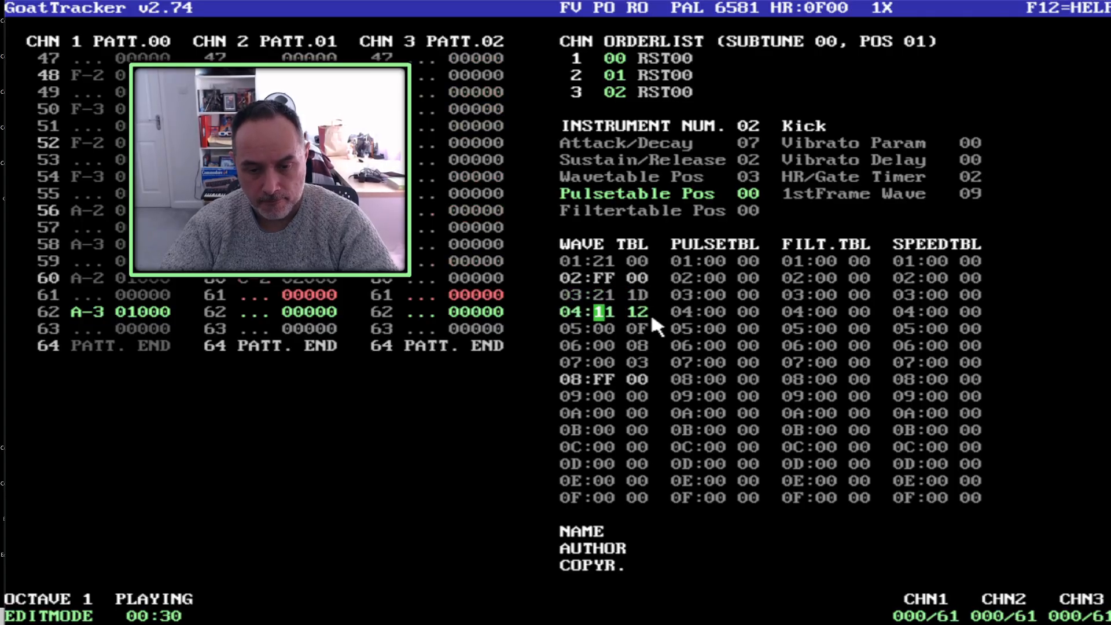
# Try note values 1F and 20 in wavetable row 03 while the song plays.
pyautogui.press('Up')
pyautogui.press('Right')
pyautogui.press('Right')
pyautogui.write('1F')
pyautogui.press('Up')
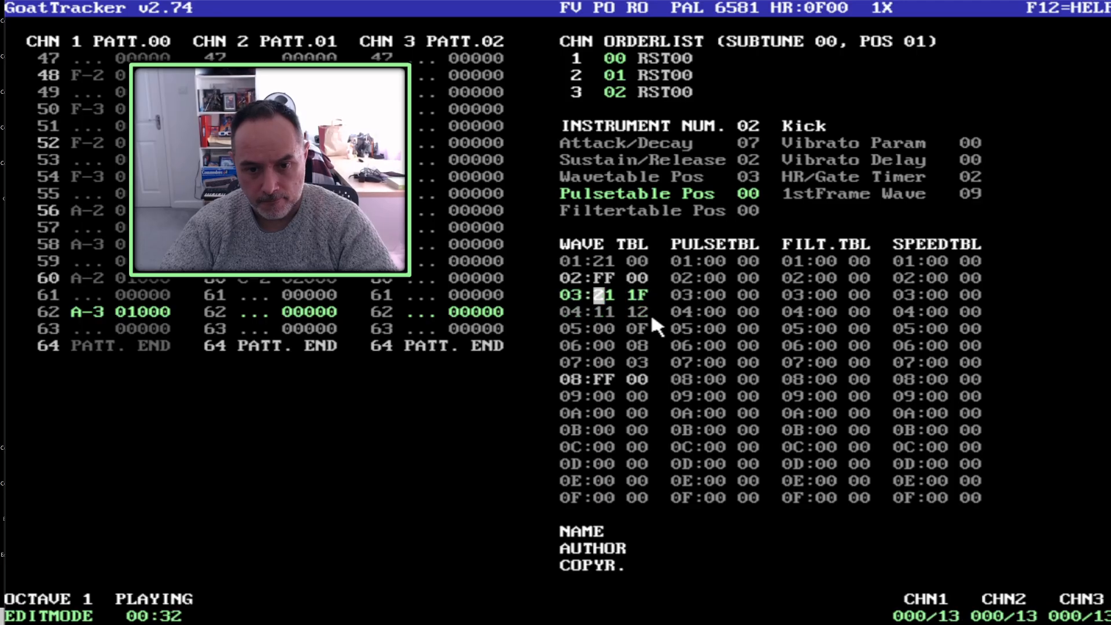
pyautogui.press('Right')
pyautogui.press('Right')
pyautogui.write('20')
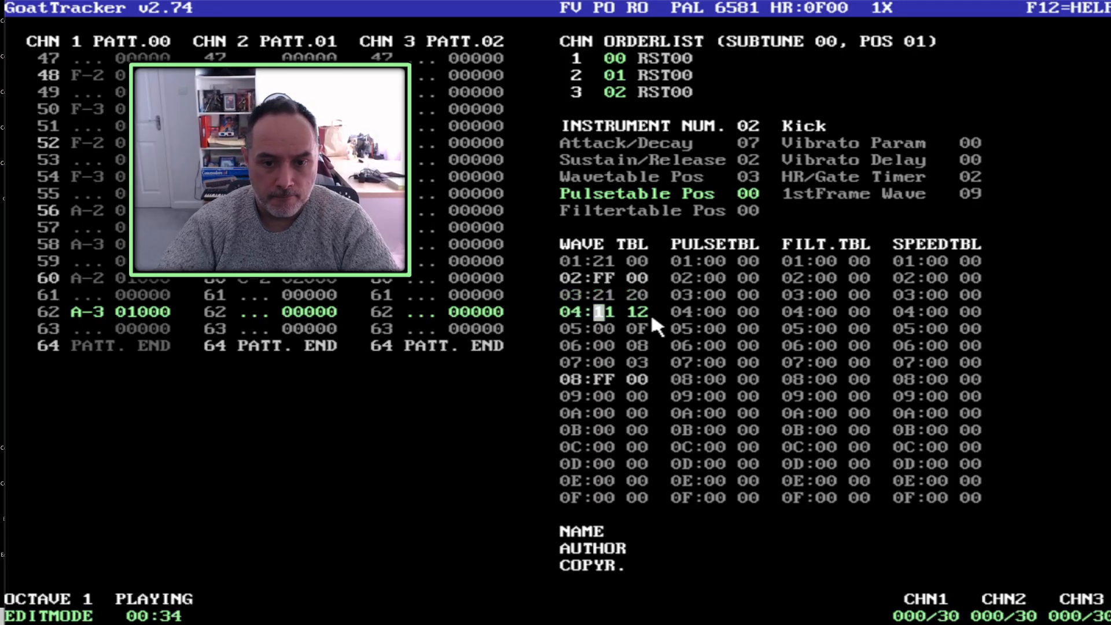
# Try note value 22 in wavetable row 03, and settle on 21.
pyautogui.press('Up')
pyautogui.press('Right')
pyautogui.press('Right')
pyautogui.write('22')
pyautogui.press('Up')
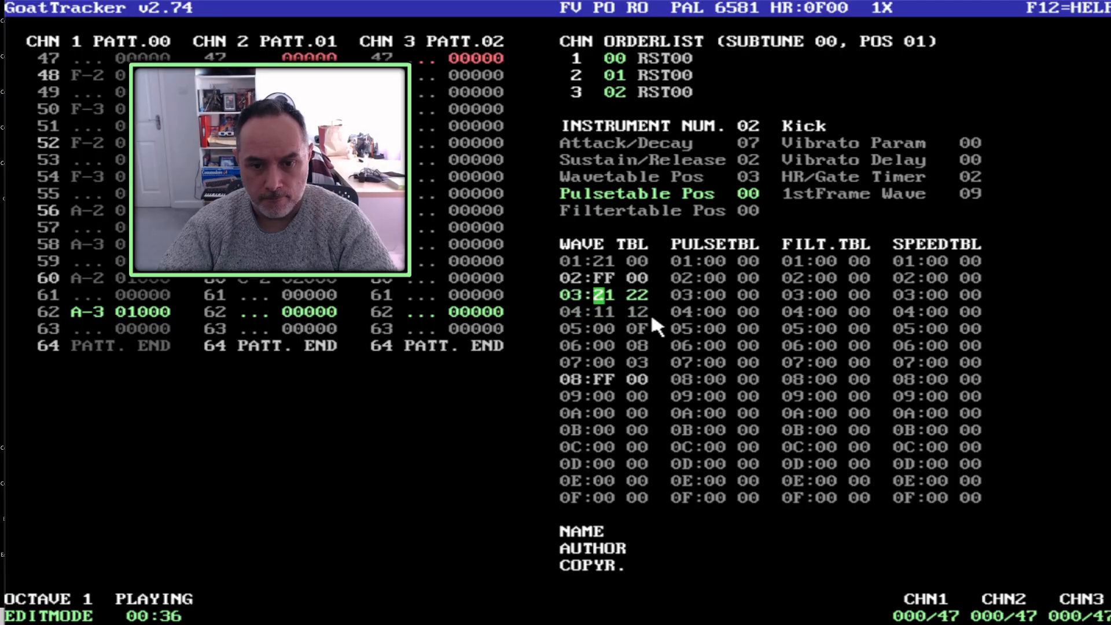
pyautogui.press('Right')
pyautogui.press('Right')
pyautogui.press('Right')
pyautogui.write('1')
pyautogui.press('Up')
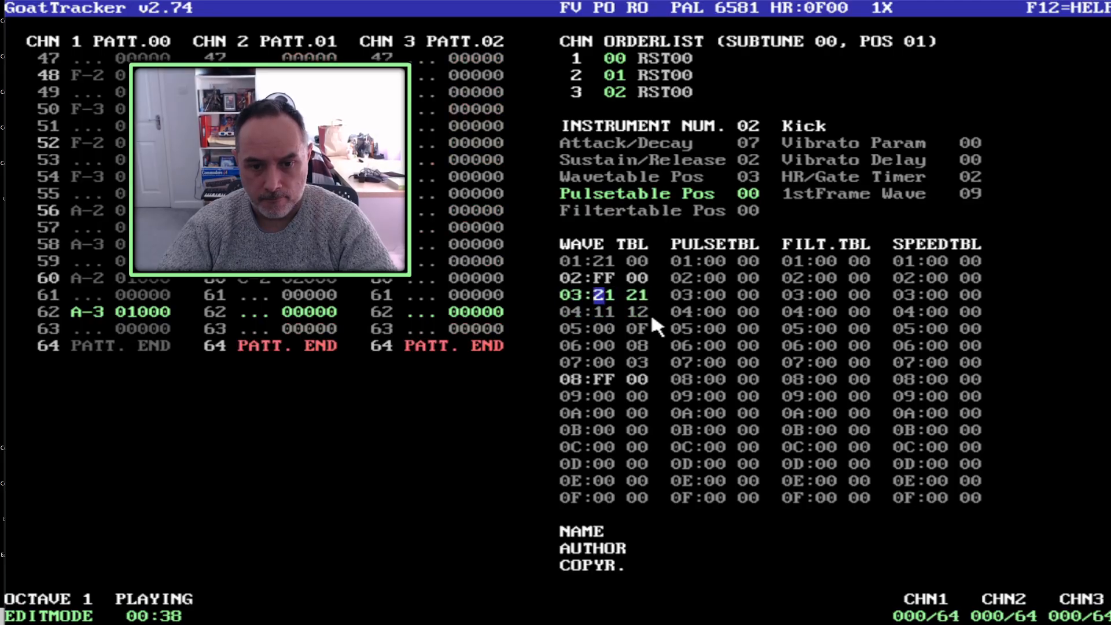
# Try waveforms 11, 31, 41 and 51 in wavetable row 03 while the song plays.
pyautogui.write('1')
pyautogui.press('Left')
pyautogui.write('3')
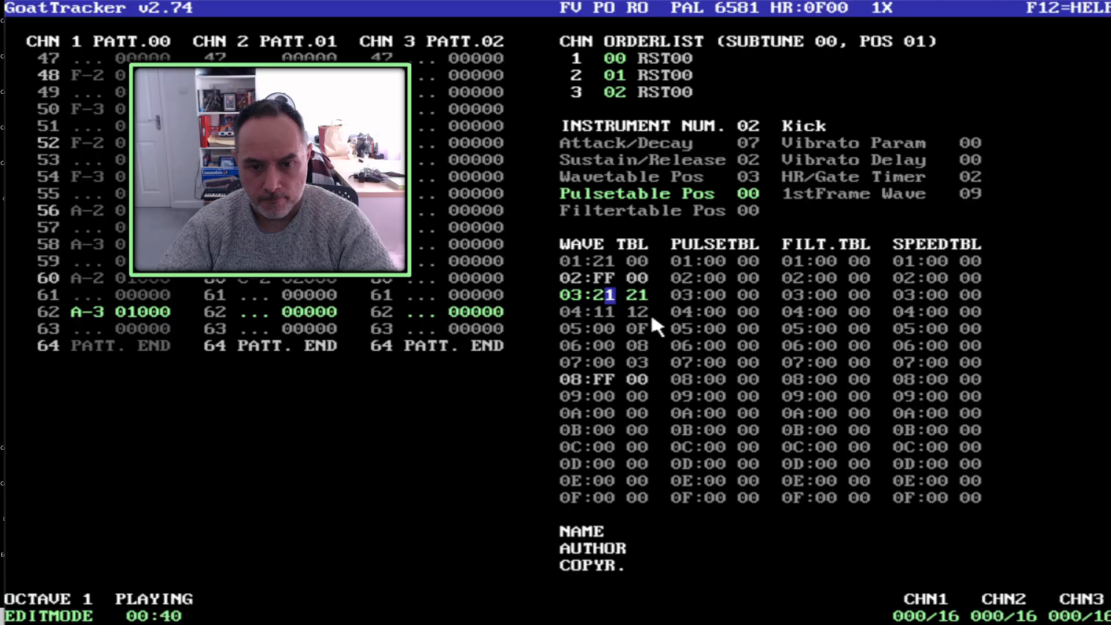
pyautogui.press('Left')
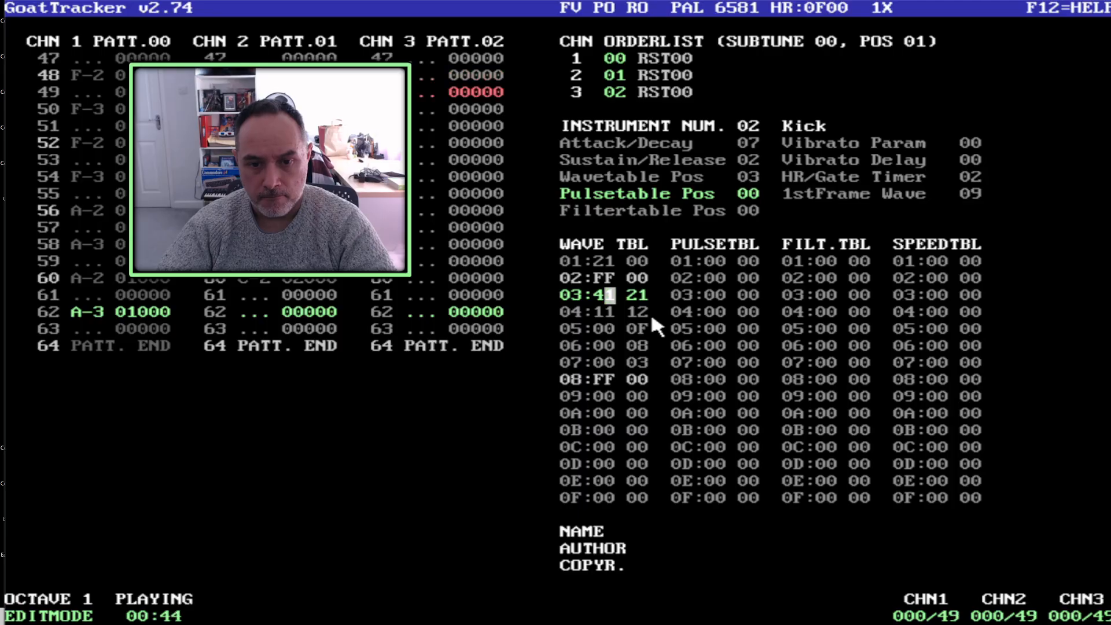
pyautogui.press('Left')
pyautogui.write('5')
pyautogui.press('Left')
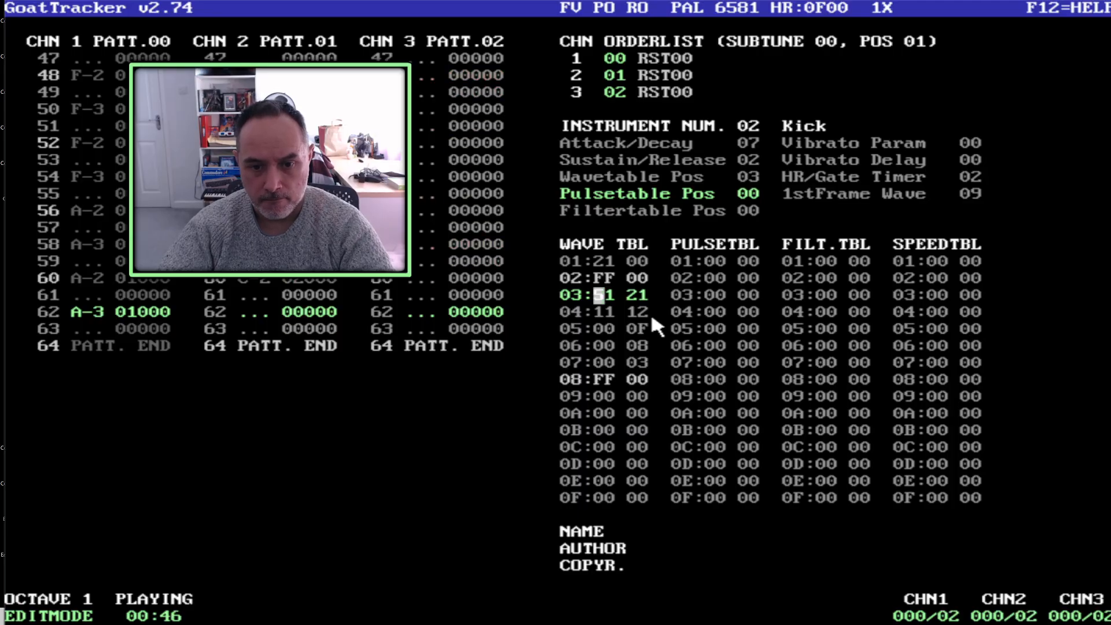
# Try waveforms 61, 71, 81 and 41 in wavetable row 03 while the song plays.
pyautogui.write('6')
pyautogui.press('Left')
pyautogui.write('7')
pyautogui.press('Left')
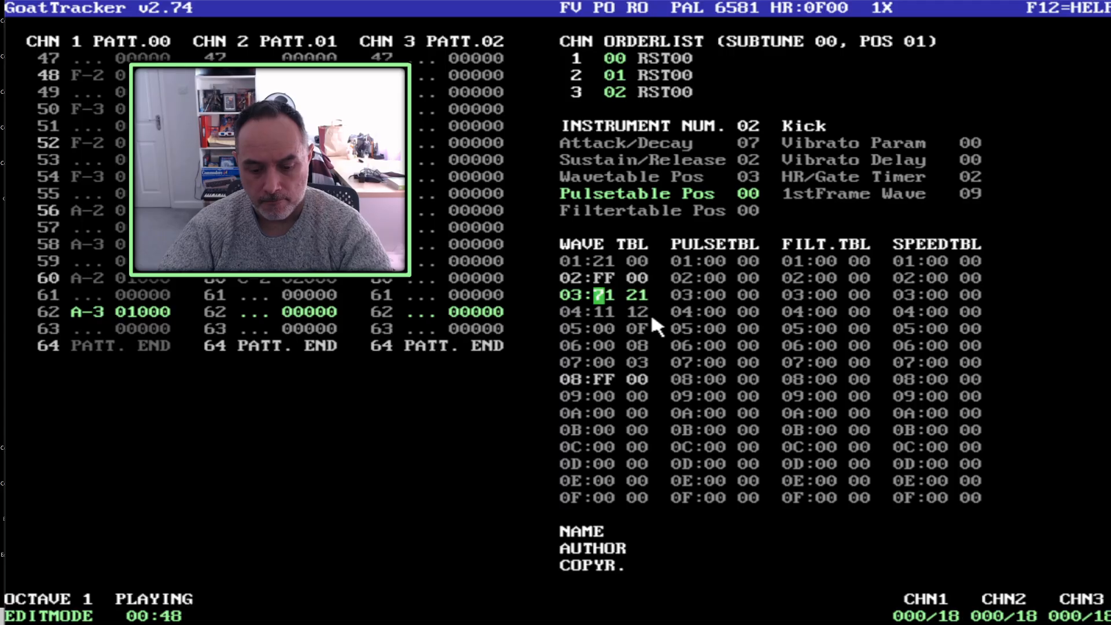
pyautogui.write('8')
pyautogui.press('Left')
pyautogui.write('4')
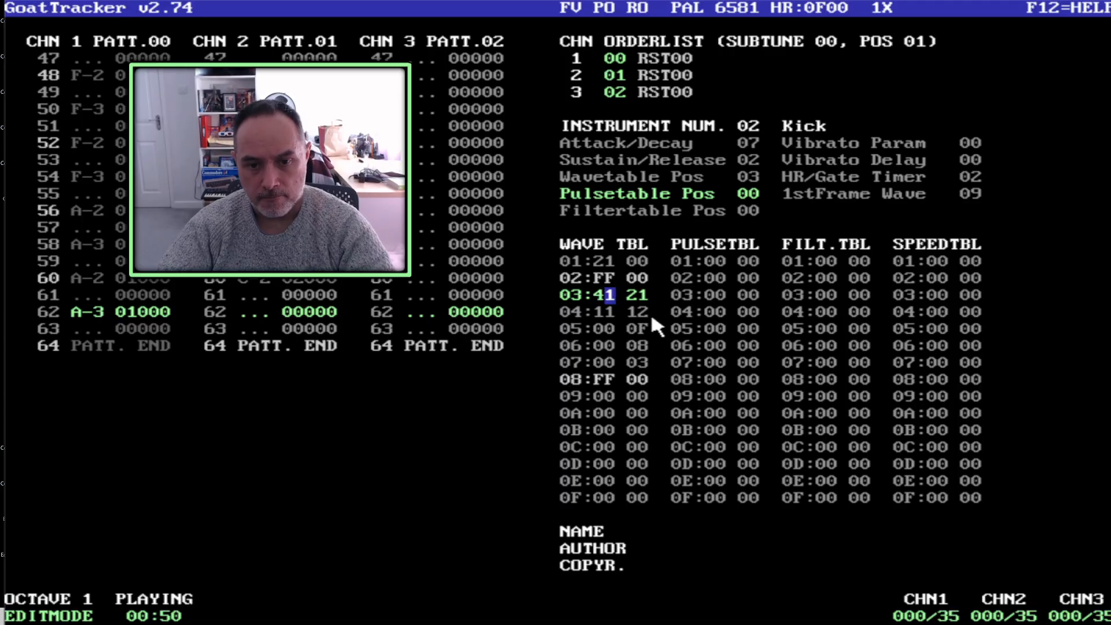
# Set the waveform in wavetable row 03 to 31 and return to row 61 of channel 2.
pyautogui.press('Left')
pyautogui.write('3')
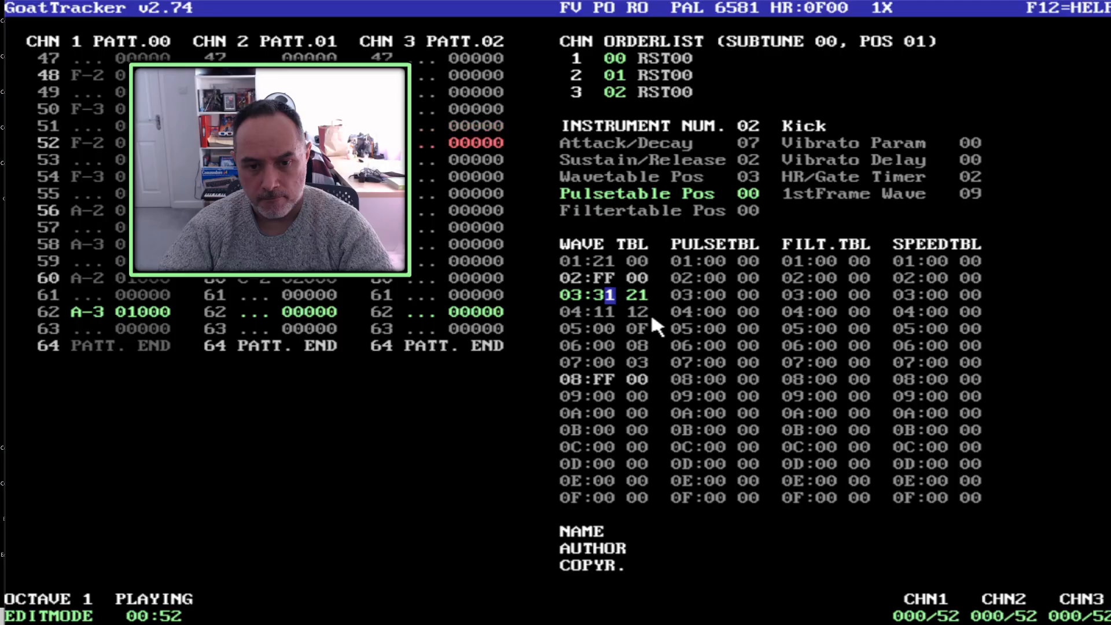
pyautogui.press('Left')
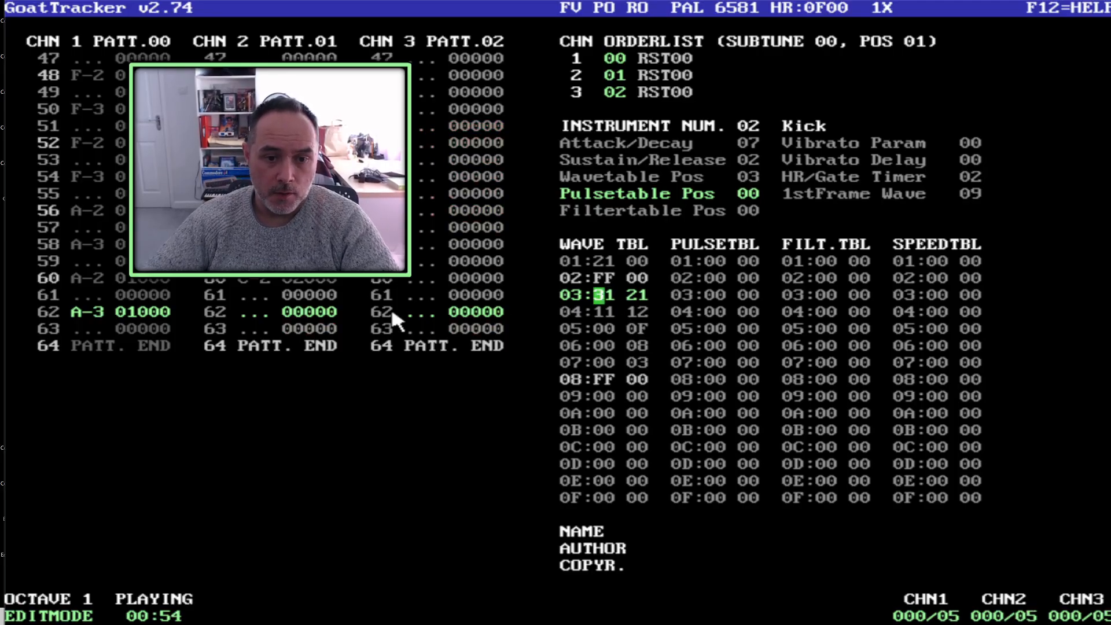
pyautogui.click(255, 311)
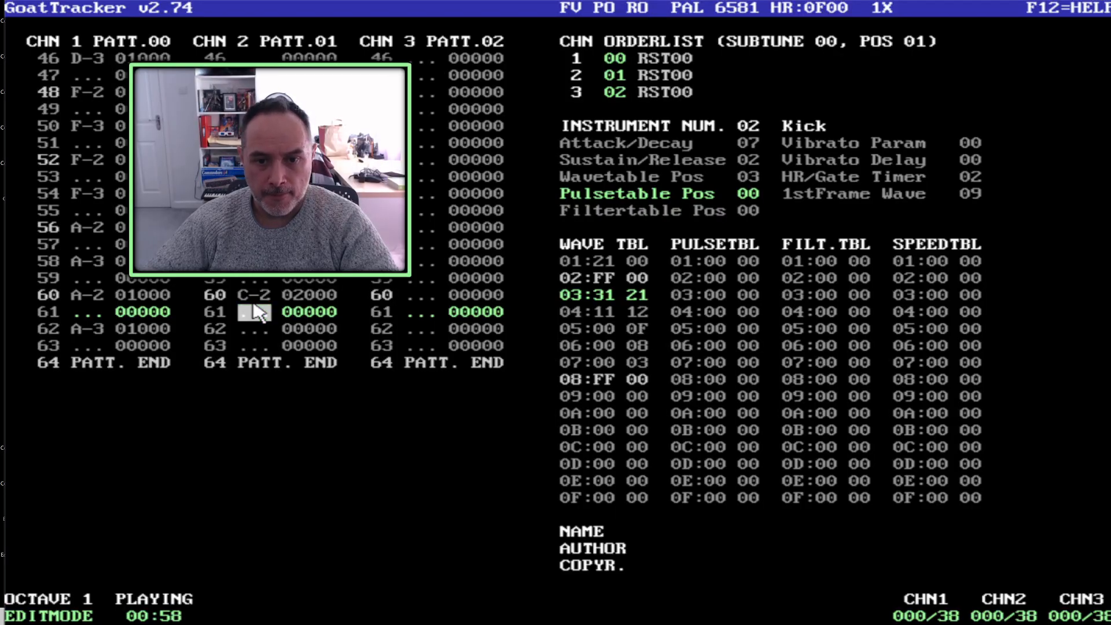
# Switch to instrument 01, Beep, try Attack/Decay 67, and set it to 5A.
pyautogui.click(755, 131)
pyautogui.click(747, 142)
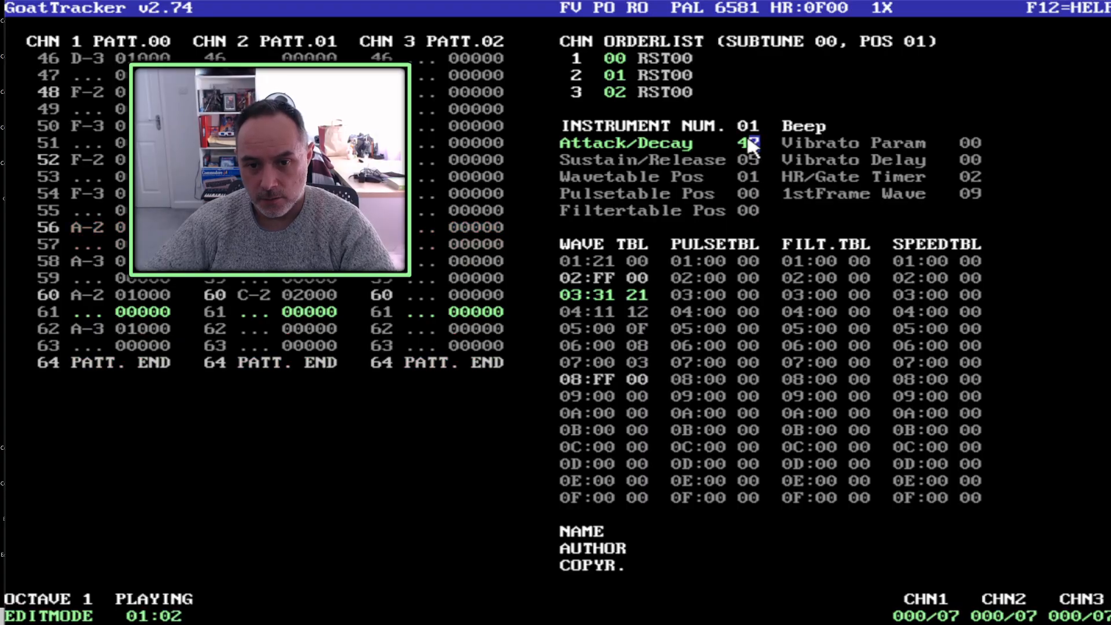
pyautogui.click(742, 144)
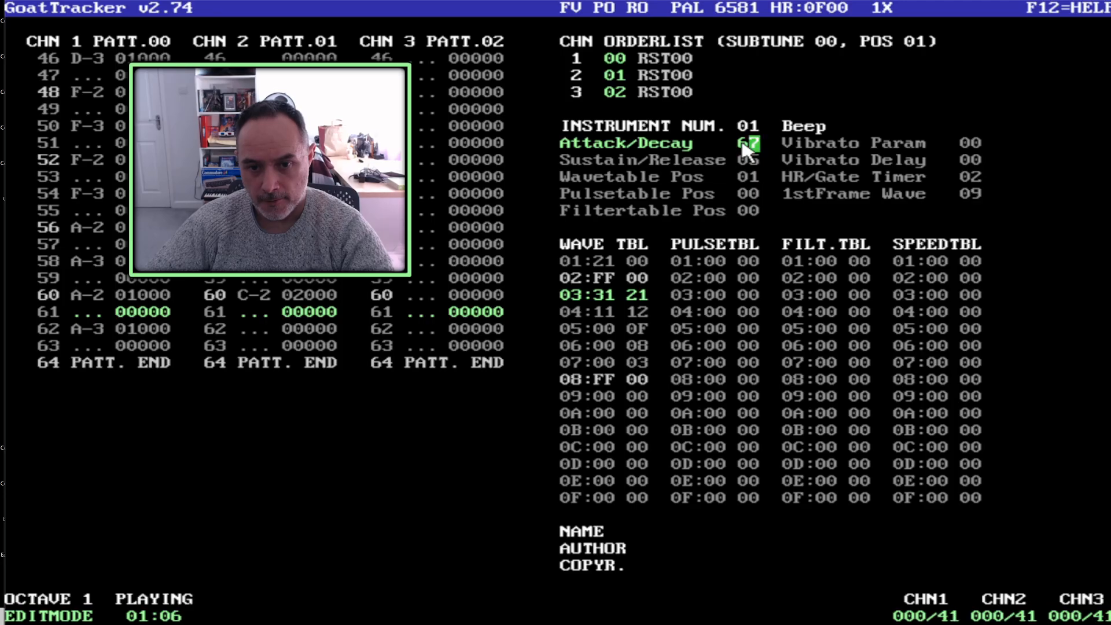
pyautogui.click(743, 145)
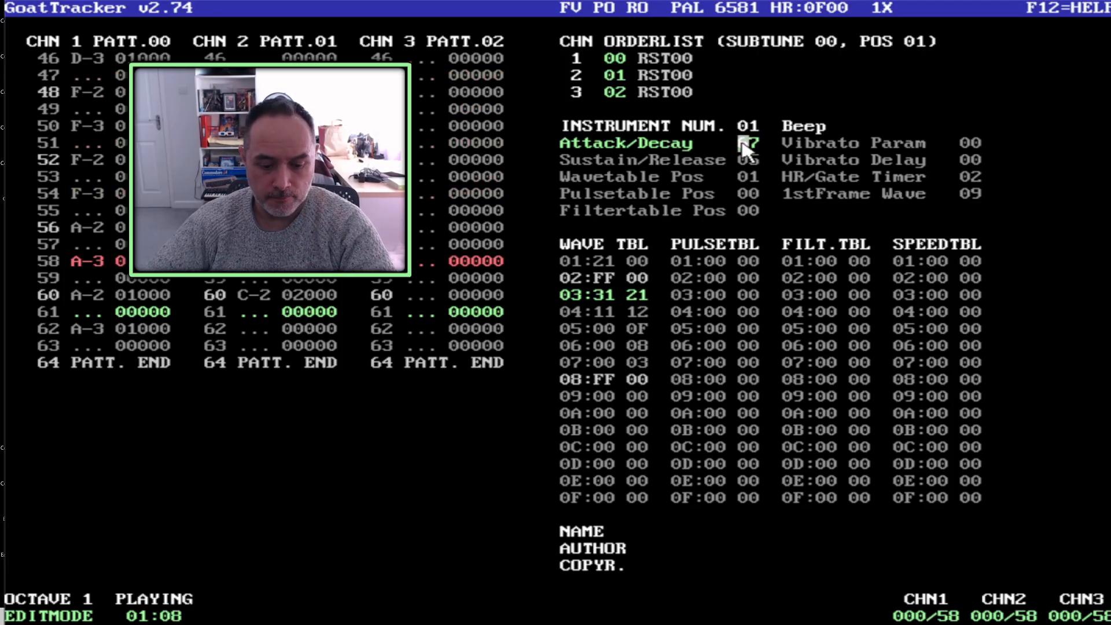
pyautogui.write('5a')
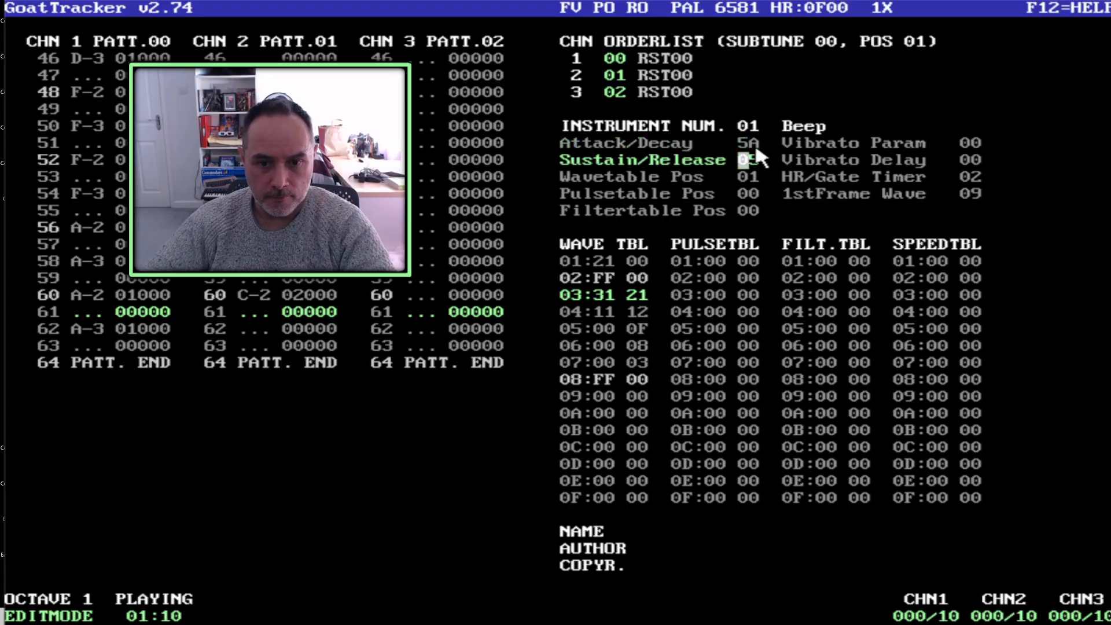
# Set the Beep's Attack/Decay to 58 and its Sustain/Release to 02.
pyautogui.click(754, 144)
pyautogui.write('8')
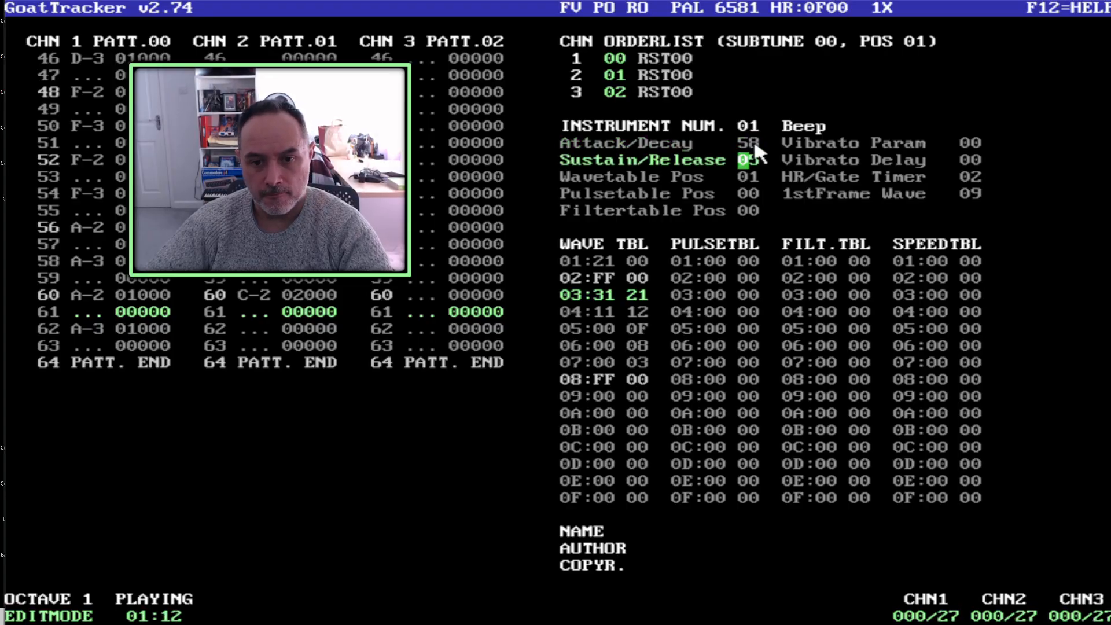
pyautogui.write('02')
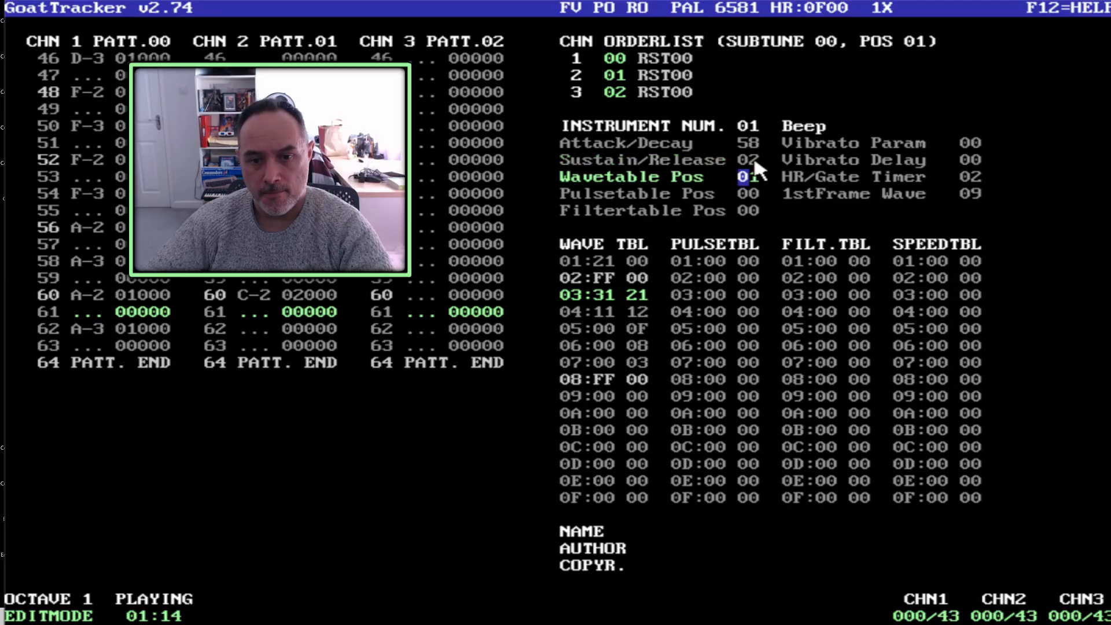
# Set the Beep's Sustain/Release to 04, stop playback, and return to row 60 of channel 2.
pyautogui.click(754, 162)
pyautogui.write('4')
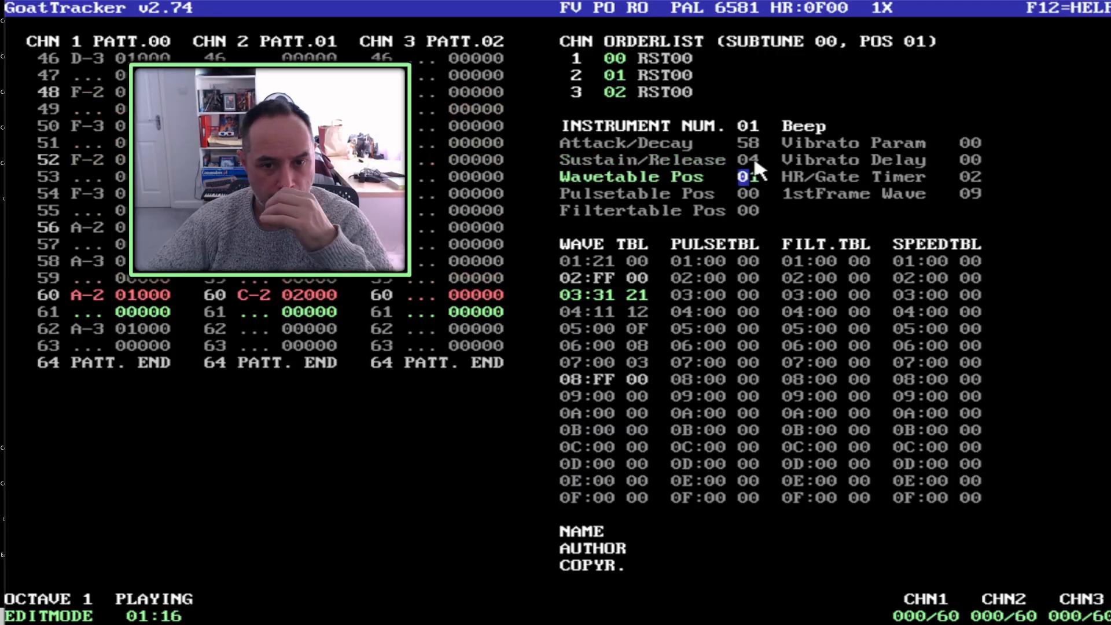
pyautogui.press('F4')
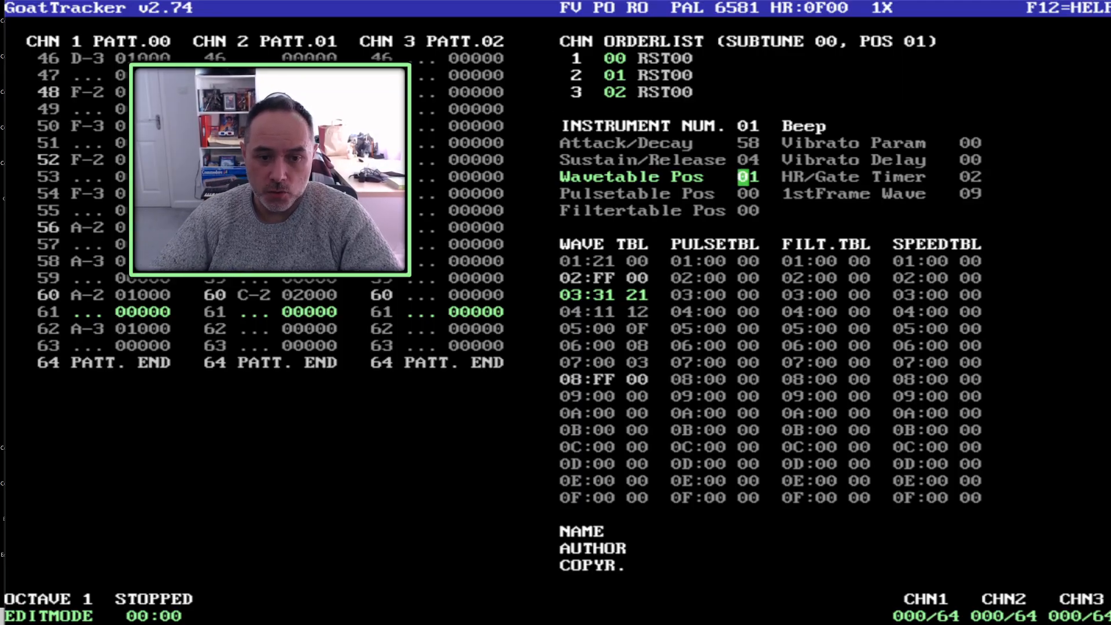
pyautogui.click(107, 300)
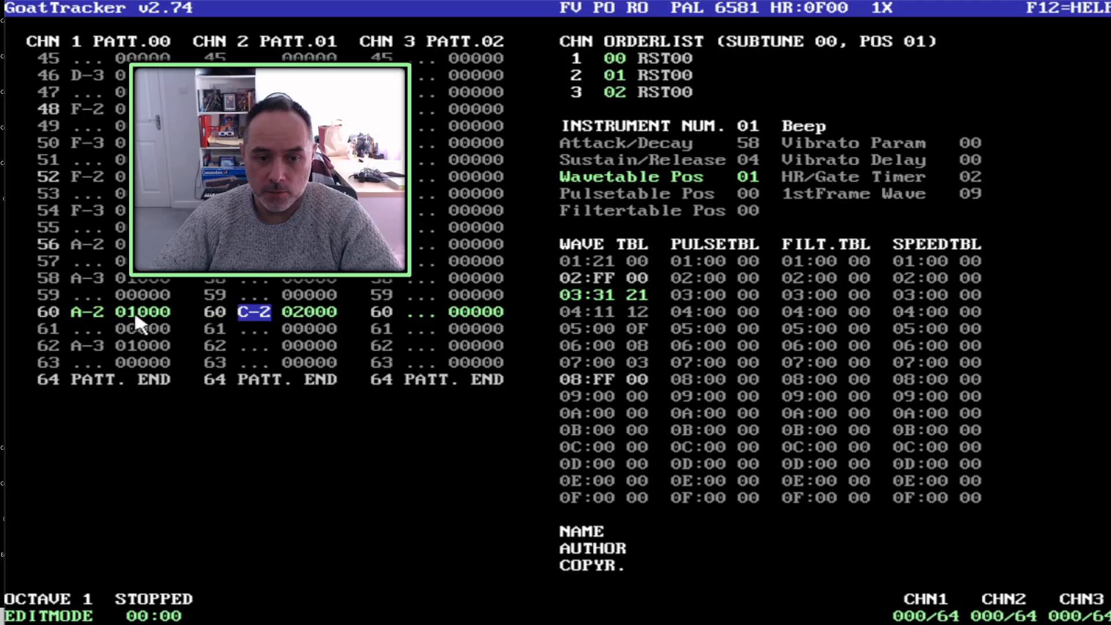
pyautogui.click(247, 313)
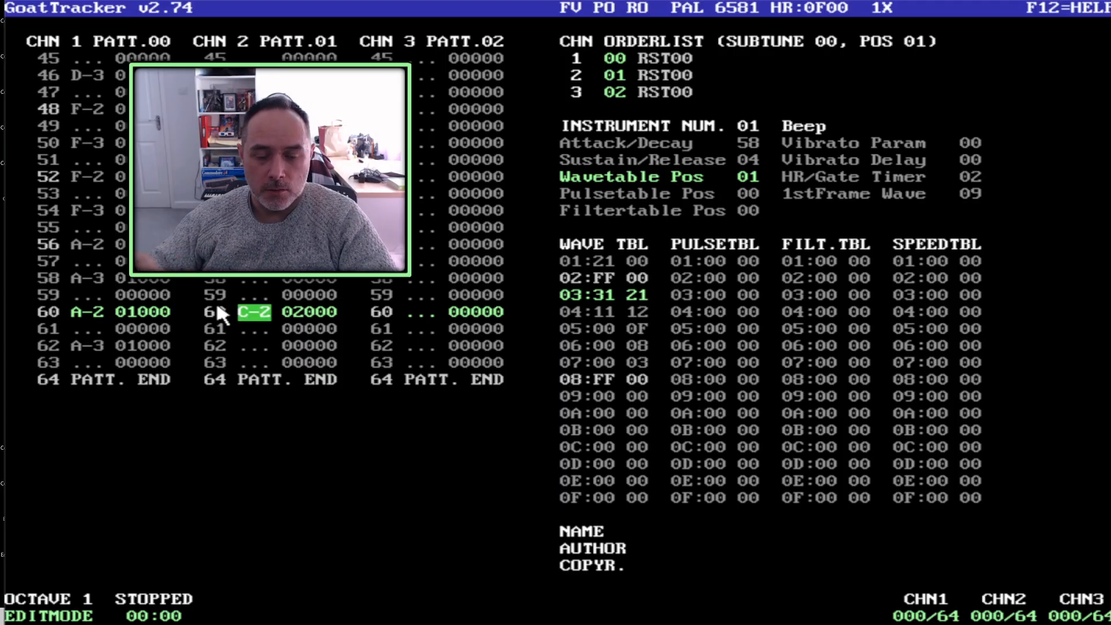
# Insert three more pattern 00 entries before the restart marker in channel 1's orderlist.
pyautogui.click(688, 75)
pyautogui.press('Up')
pyautogui.press('Left')
pyautogui.press('Left')
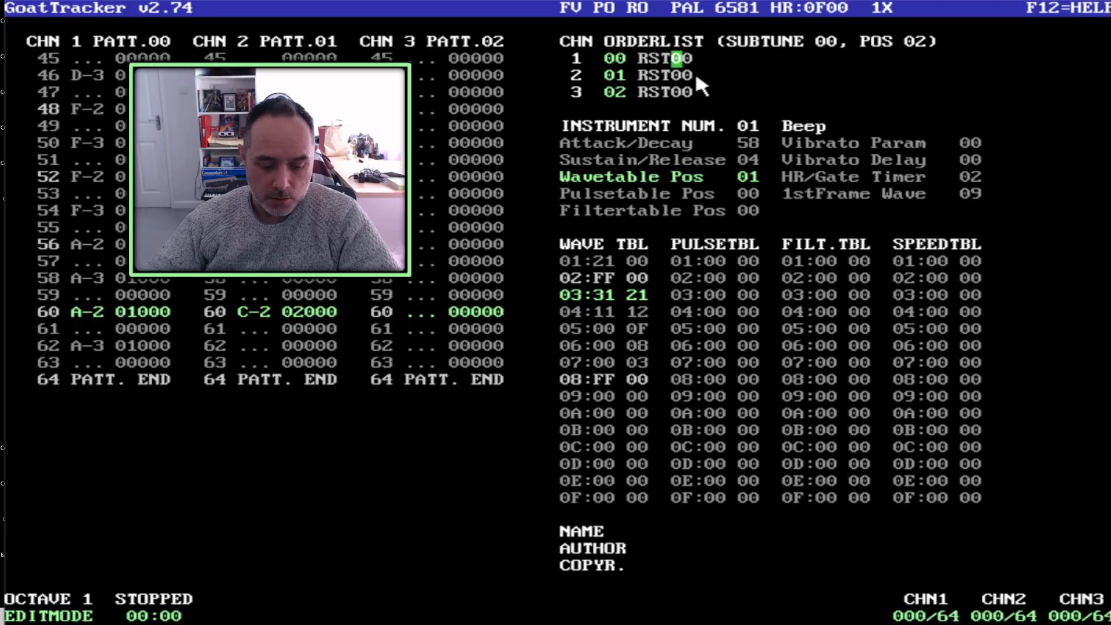
pyautogui.press('Insert')
pyautogui.press('Insert')
pyautogui.press('Insert')
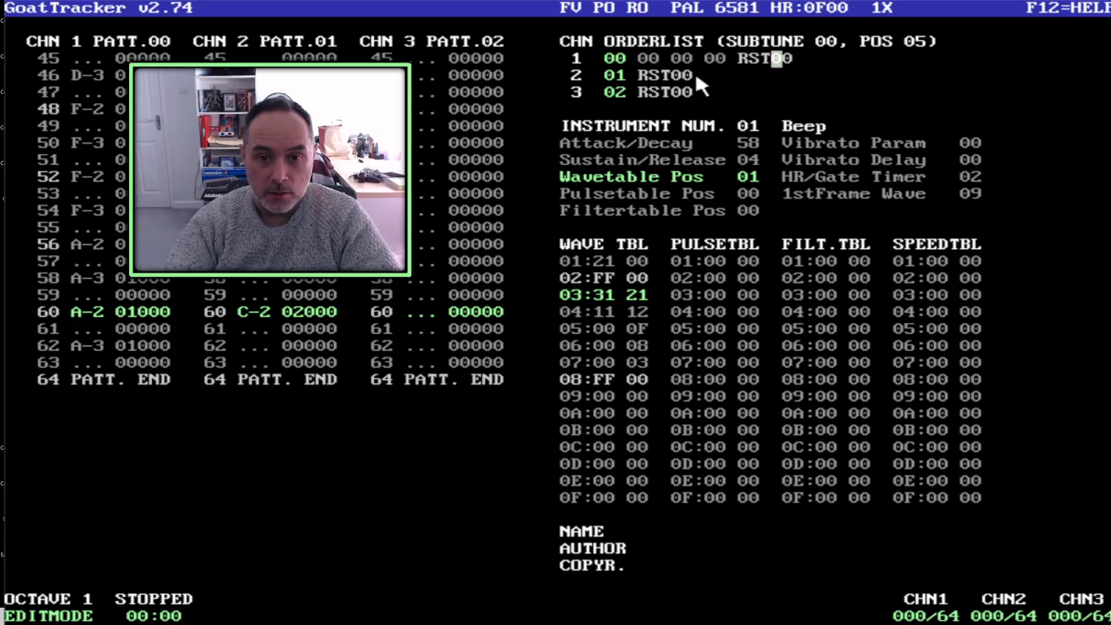
# Insert three additional entries before the restart markers in the orderlists of channels 2 and 3.
pyautogui.click(684, 71)
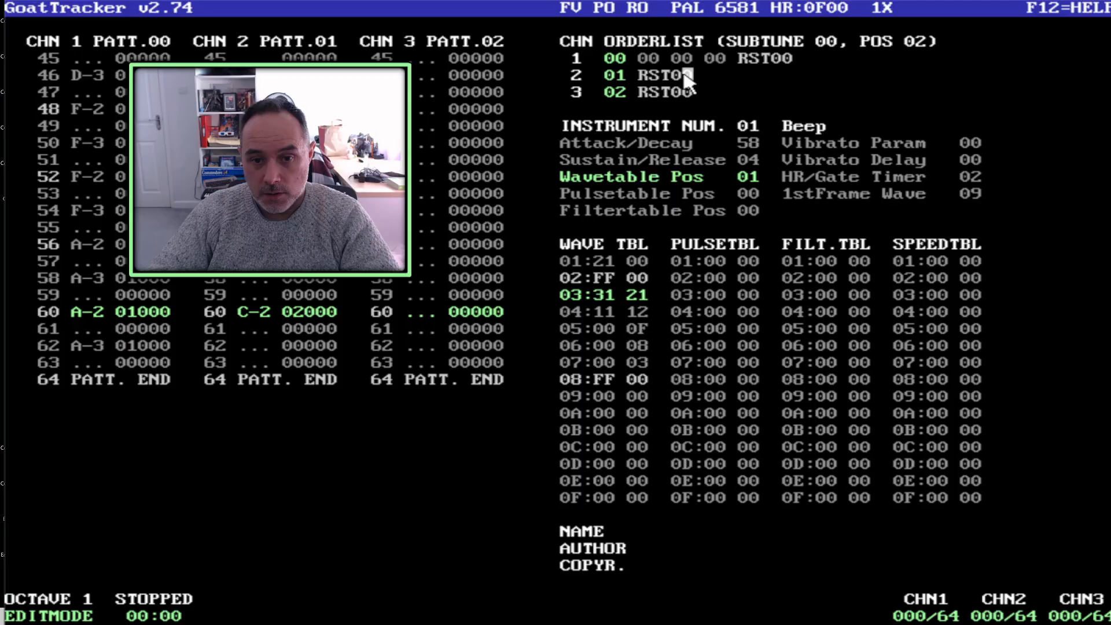
pyautogui.press('Insert')
pyautogui.press('Insert')
pyautogui.press('Insert')
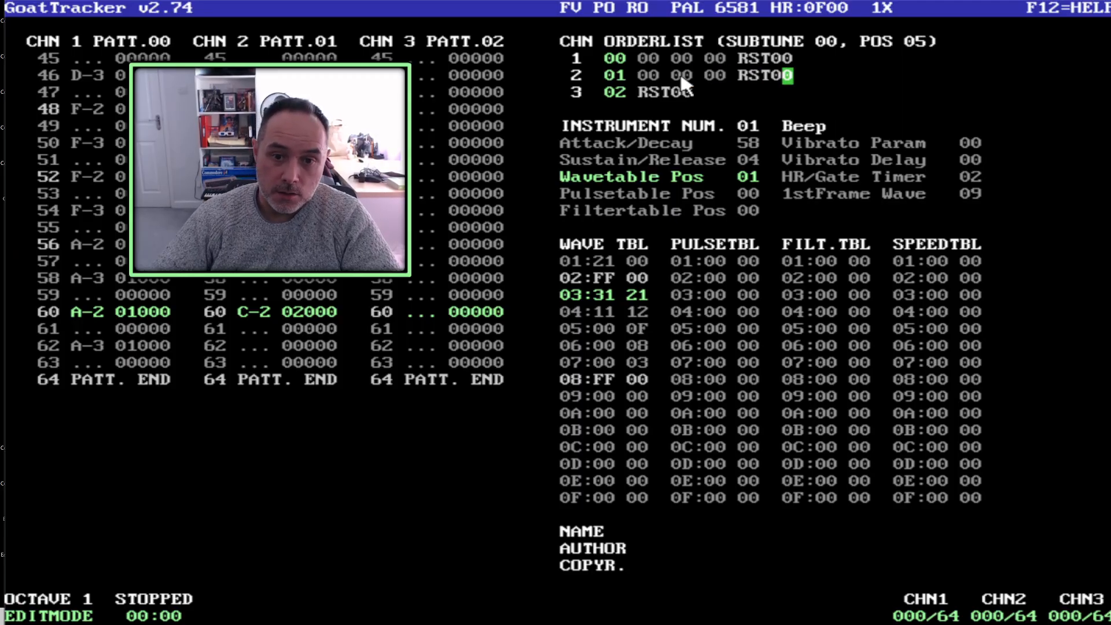
pyautogui.click(682, 93)
pyautogui.press('Insert')
pyautogui.press('Insert')
pyautogui.press('Insert')
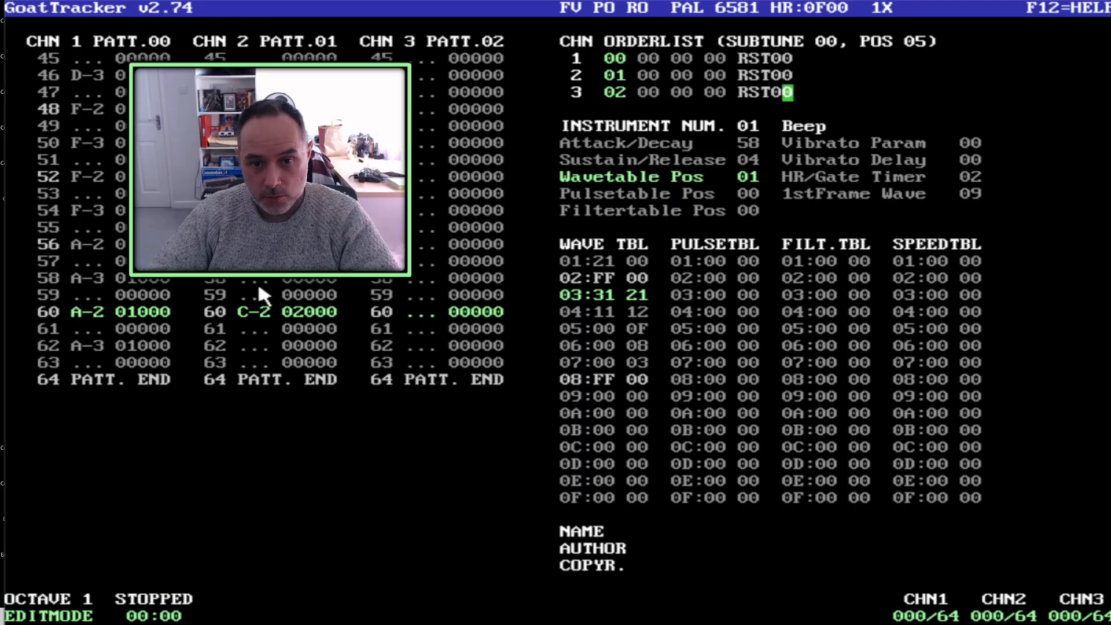
# Set channel 2's added orderlist entries to 01 01 01 and channel 3's to 03 04 05.
pyautogui.click(651, 75)
pyautogui.write('01 01 01')
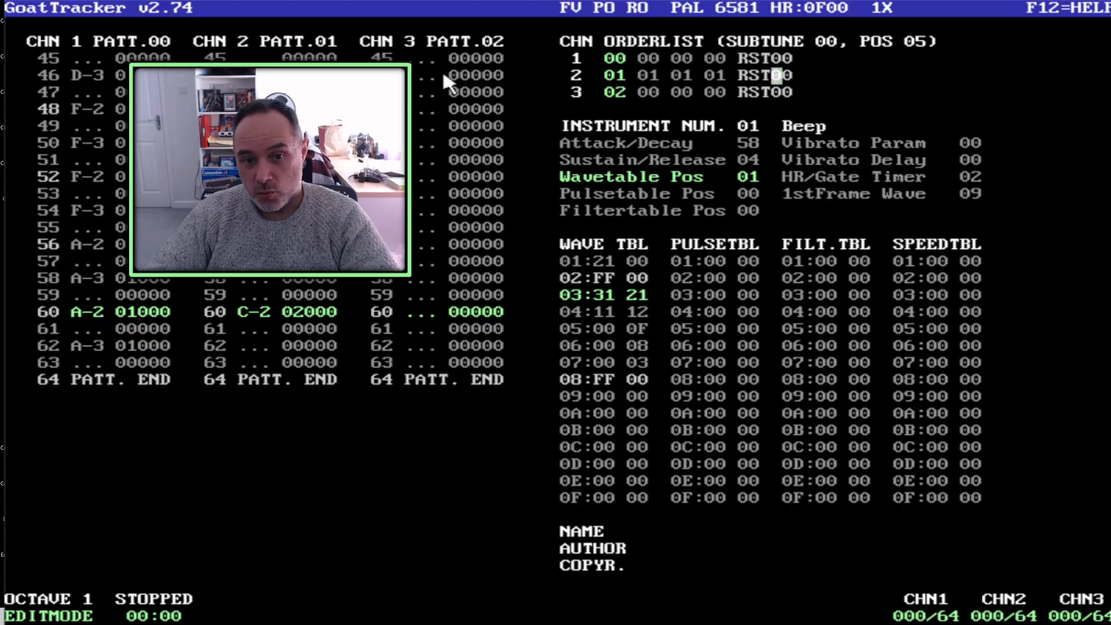
pyautogui.click(636, 89)
pyautogui.write('03 ')
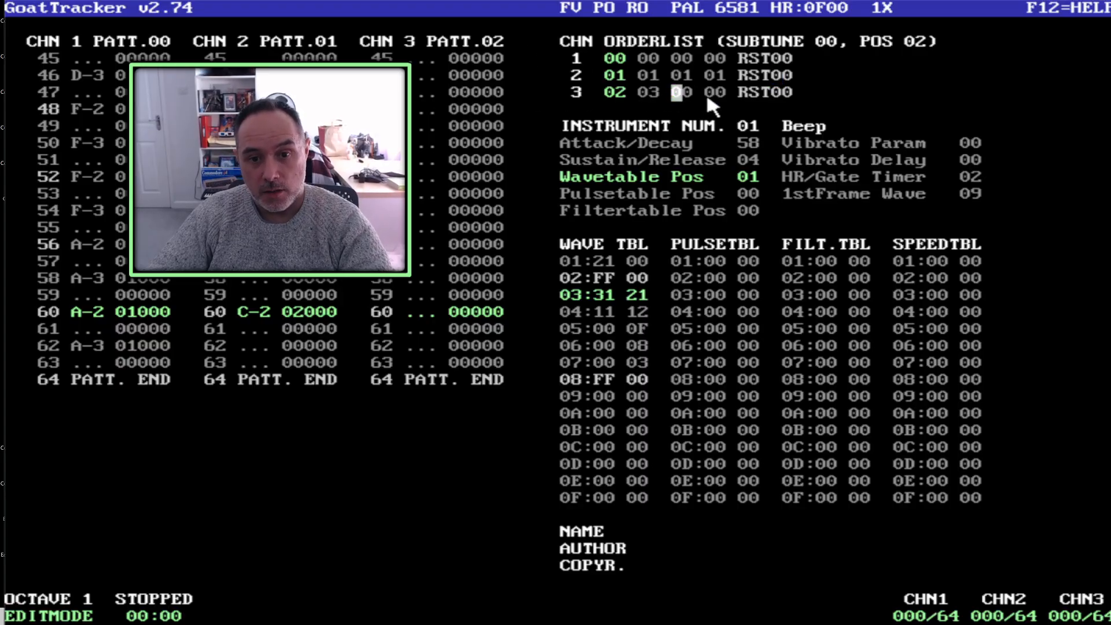
pyautogui.write('04 05')
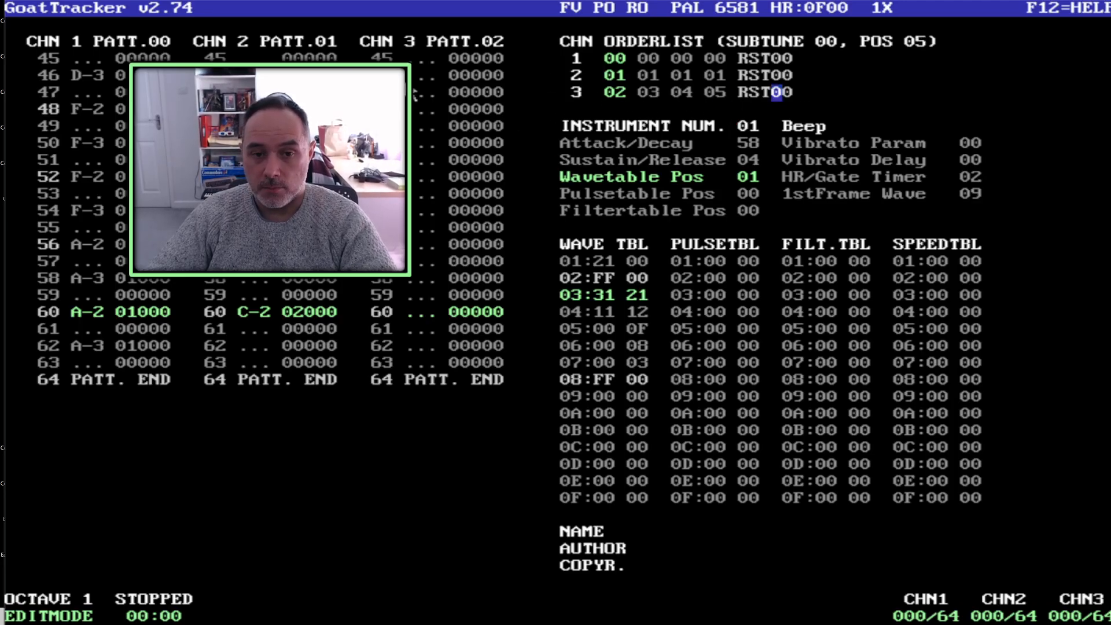
# Switch to instrument 03 and name it Lead.
pyautogui.click(753, 126)
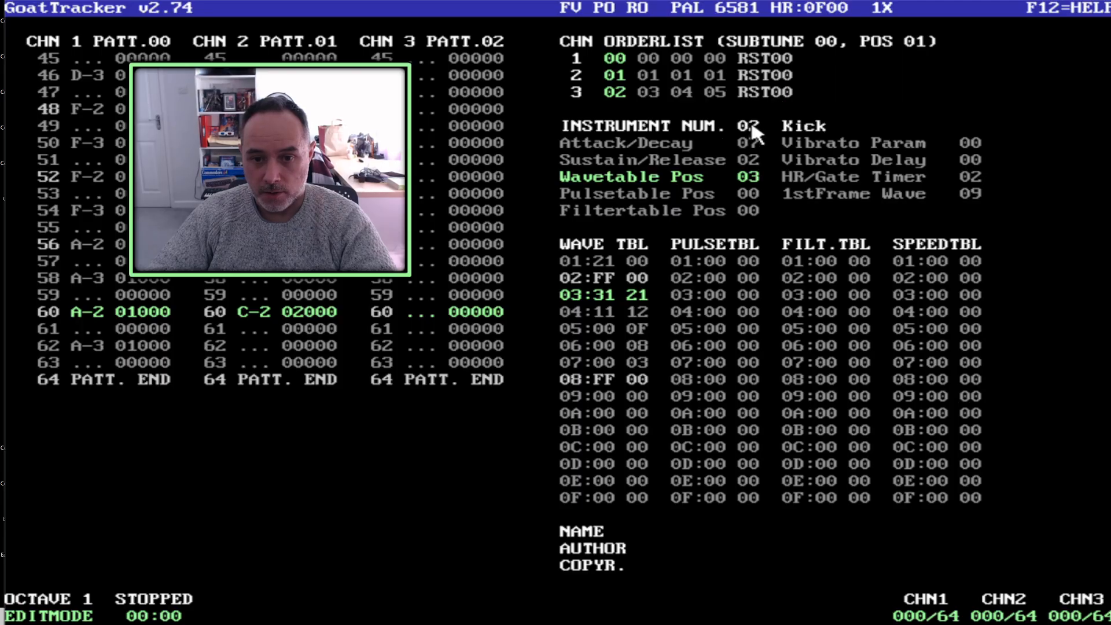
pyautogui.click(755, 126)
pyautogui.click(788, 125)
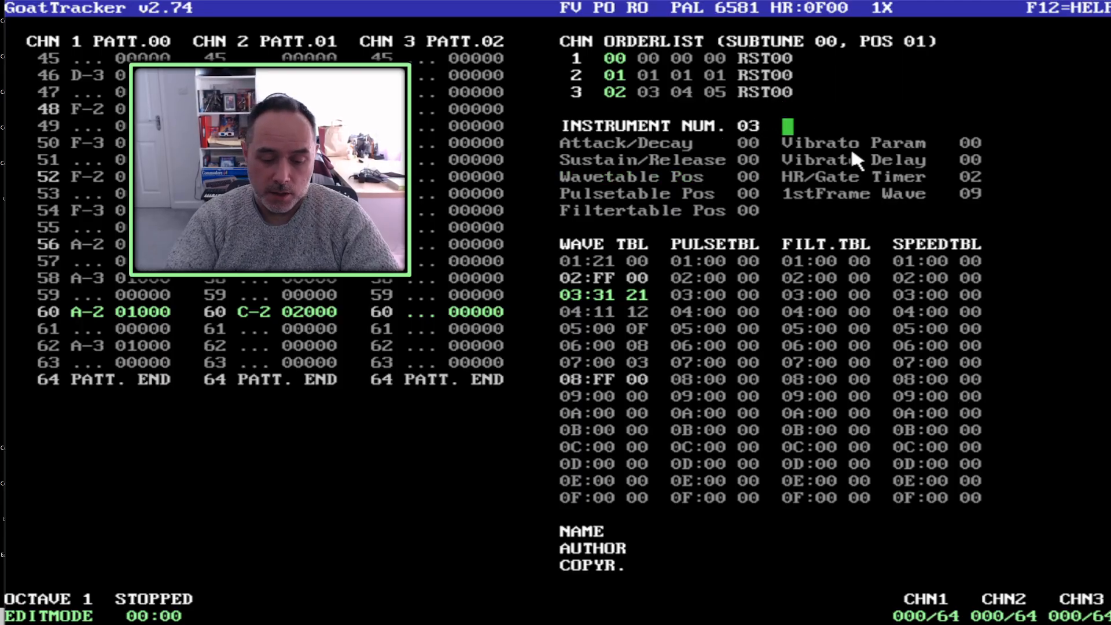
pyautogui.write('Lead')
pyautogui.press('Return')
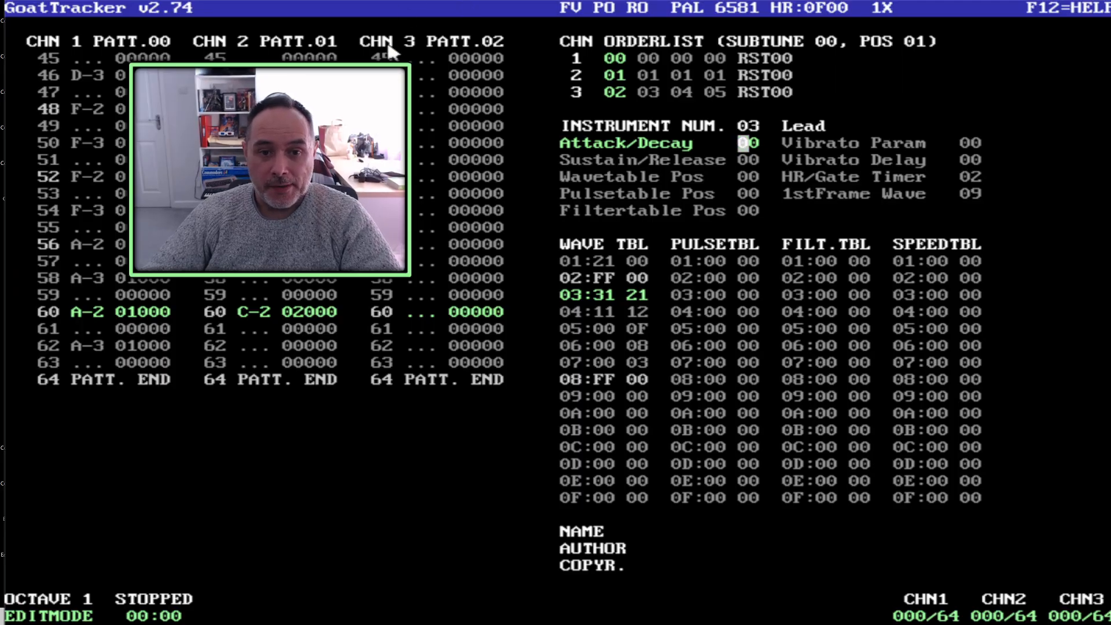
# Try a C-2 note with the Lead instrument in row 00 of channel 3.
pyautogui.click(427, 129)
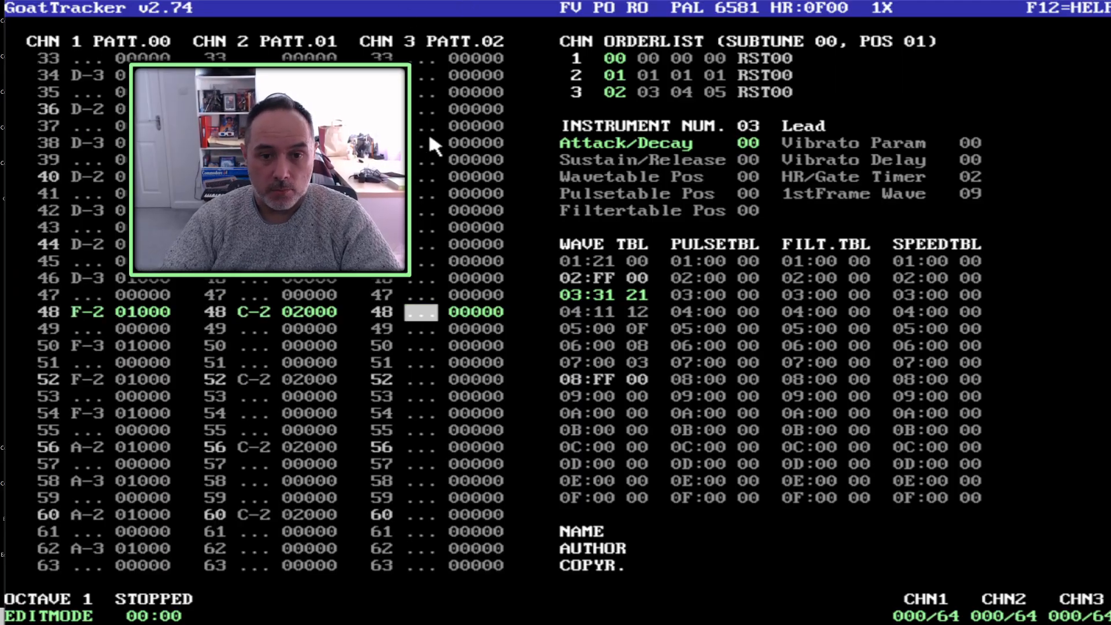
pyautogui.press('Home')
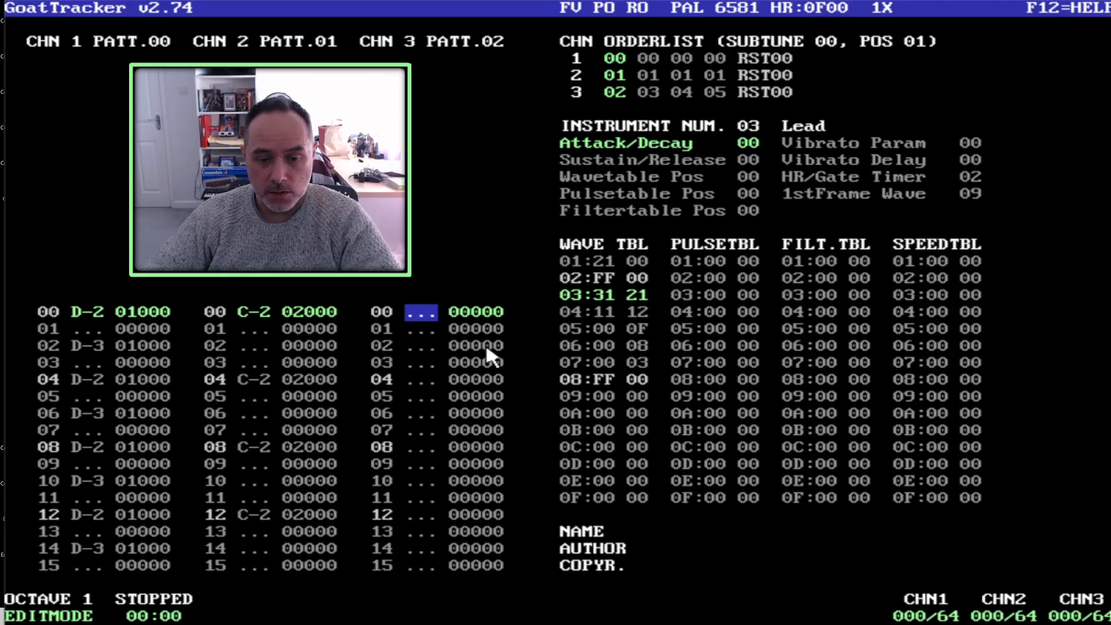
pyautogui.press('q')
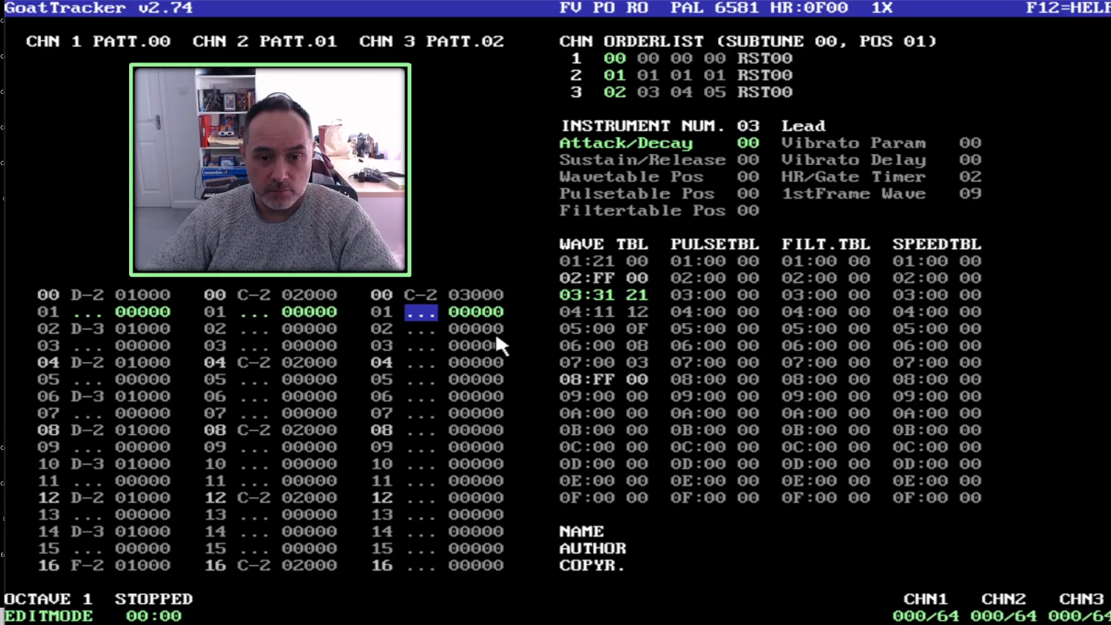
# Set the Lead's Attack/Decay to 0F, Sustain/Release to 0F and Wavetable Pos to 09.
pyautogui.click(754, 143)
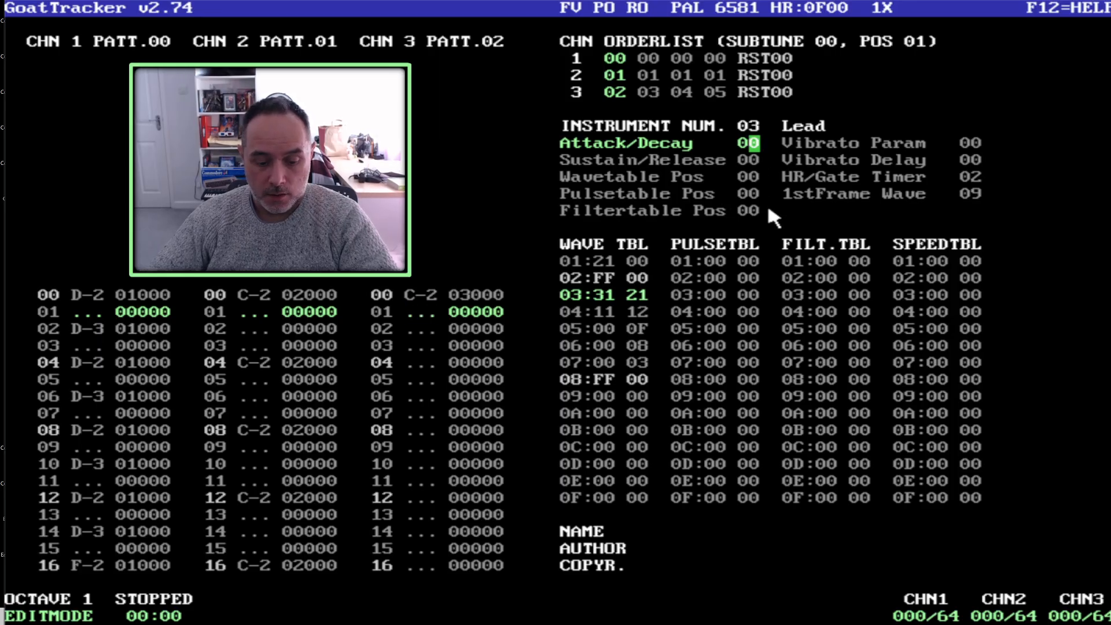
pyautogui.write('f0f')
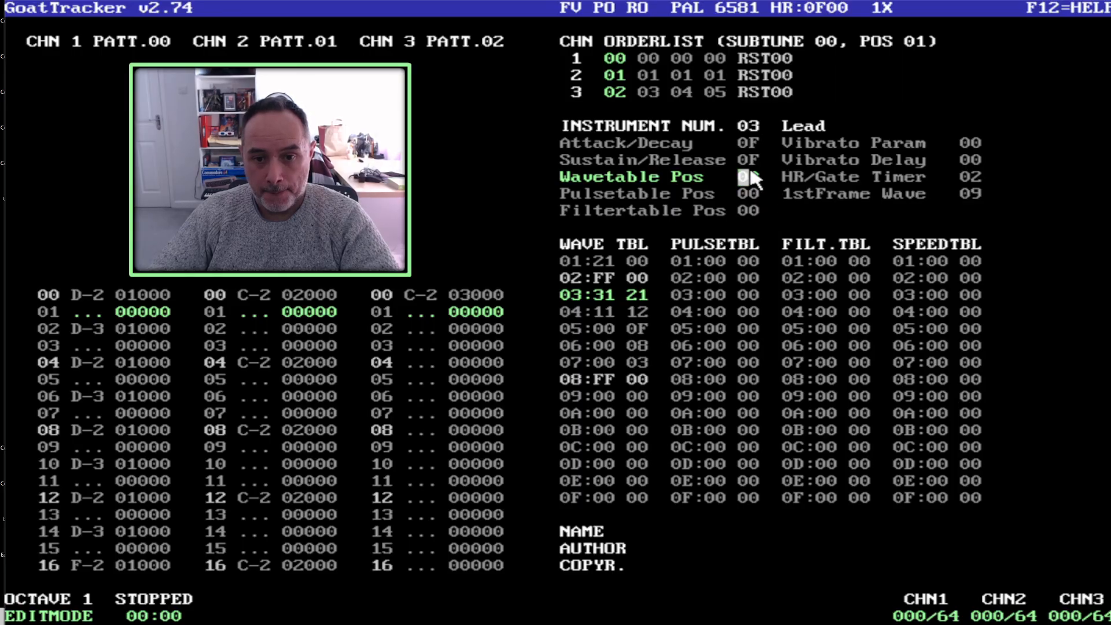
pyautogui.write('09')
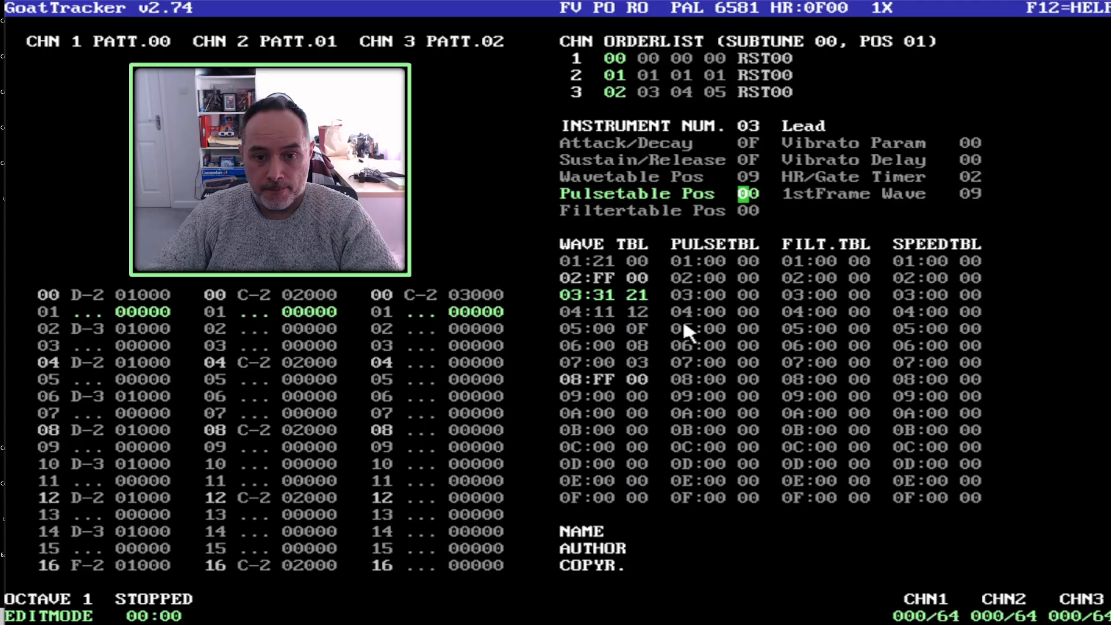
# Enter waveform 41 in wavetable row 09 and the end marker FF 00 in row 0A.
pyautogui.click(596, 396)
pyautogui.write('41')
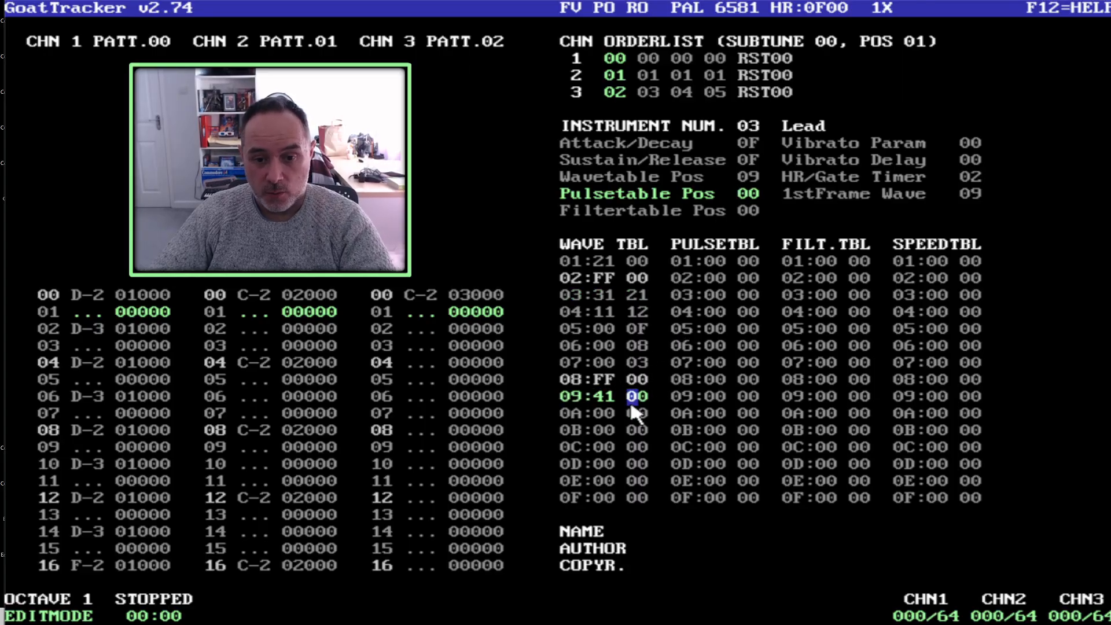
pyautogui.click(601, 413)
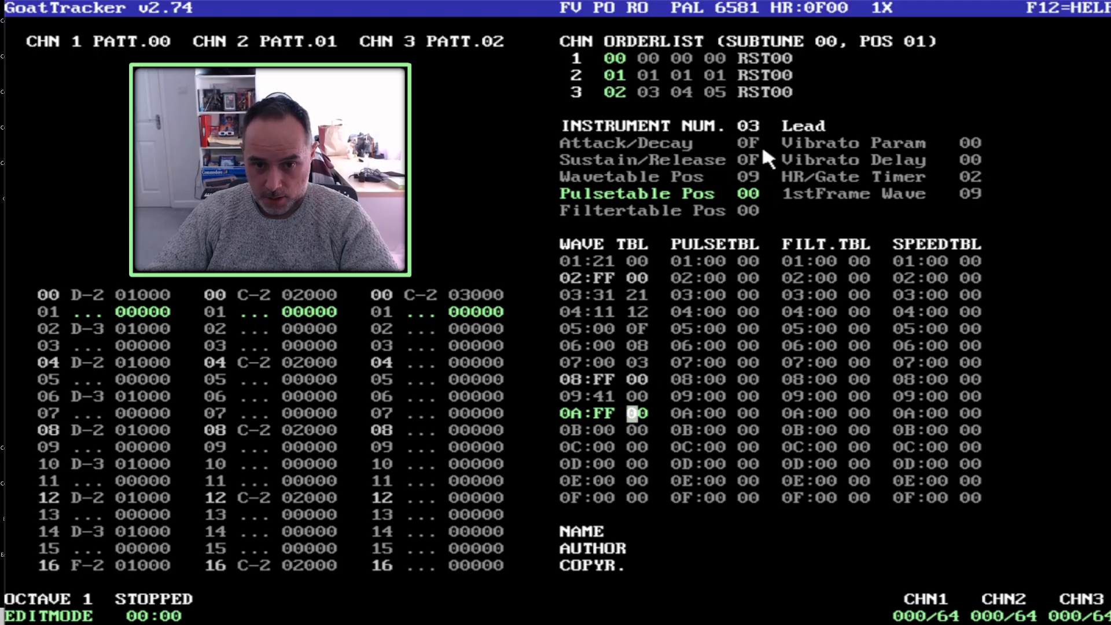
# Fill pulse table row 01 with 02 22 and row 02 with the end marker FF 00.
pyautogui.click(716, 265)
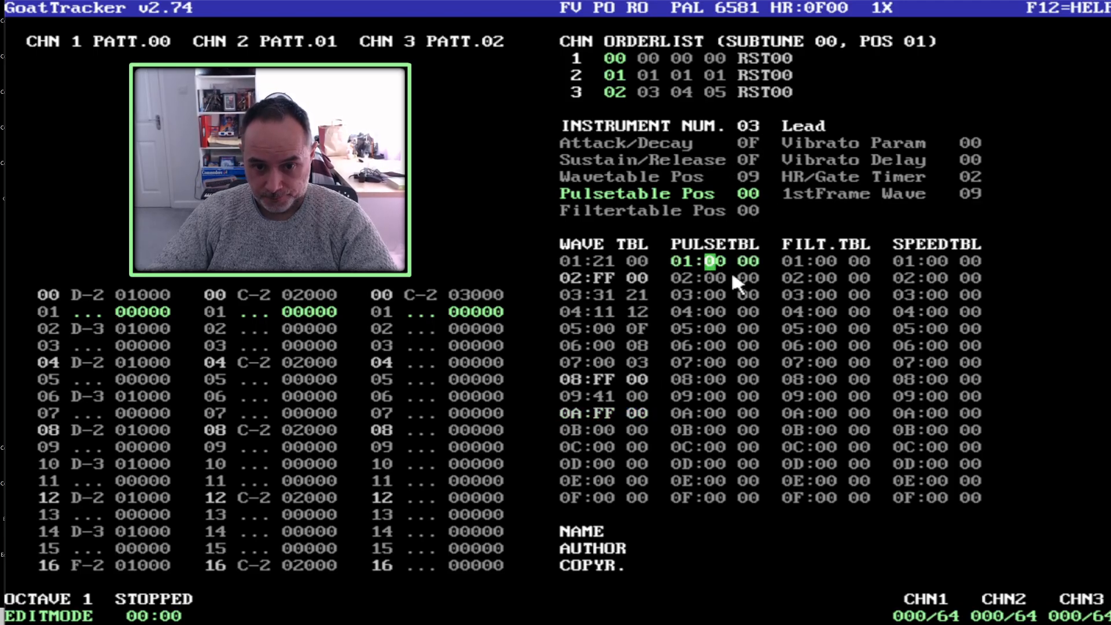
pyautogui.write('02')
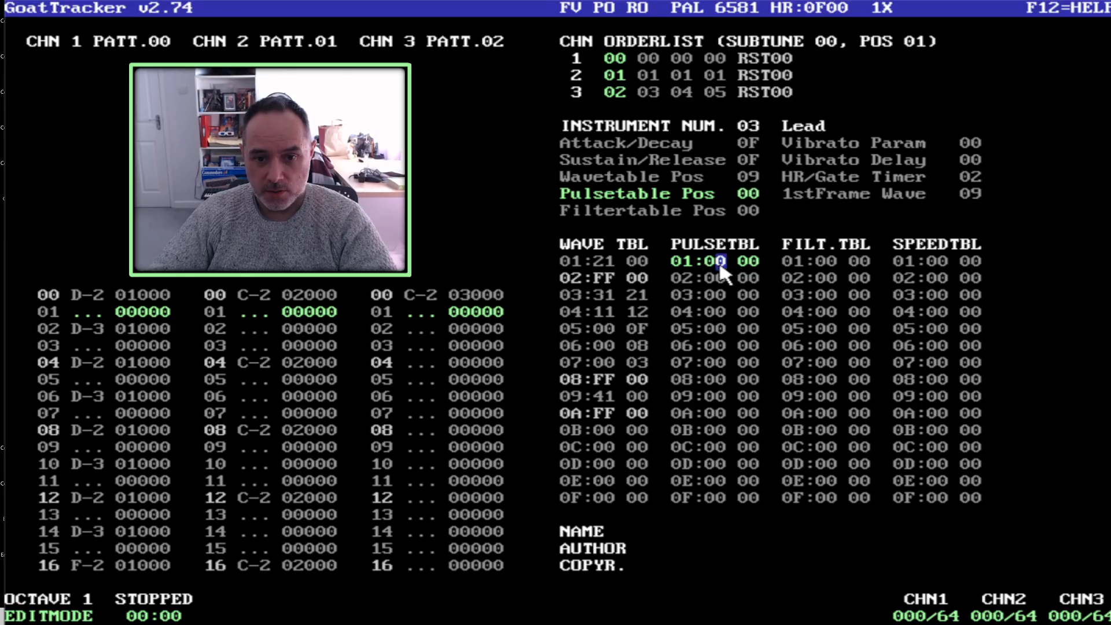
pyautogui.write('22')
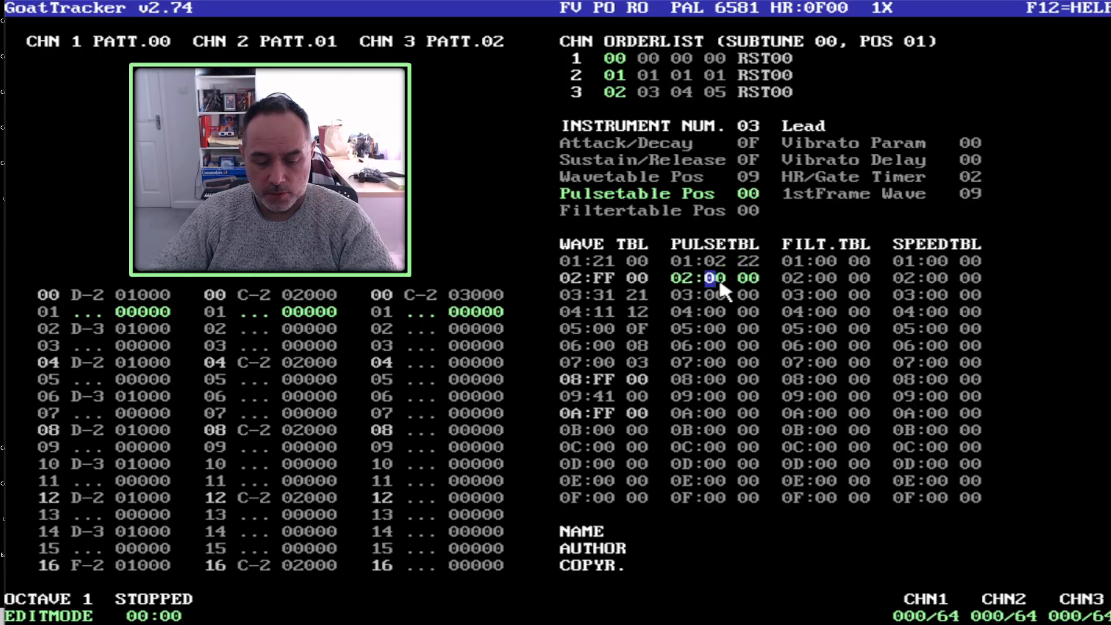
pyautogui.write('FFF')
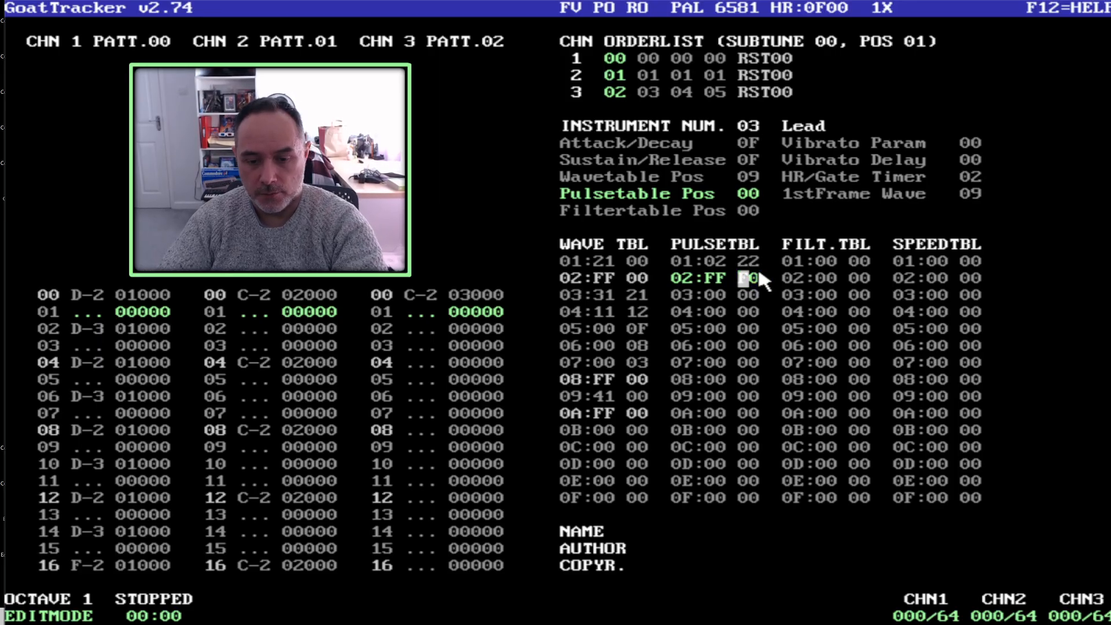
pyautogui.press('Left')
pyautogui.write('0')
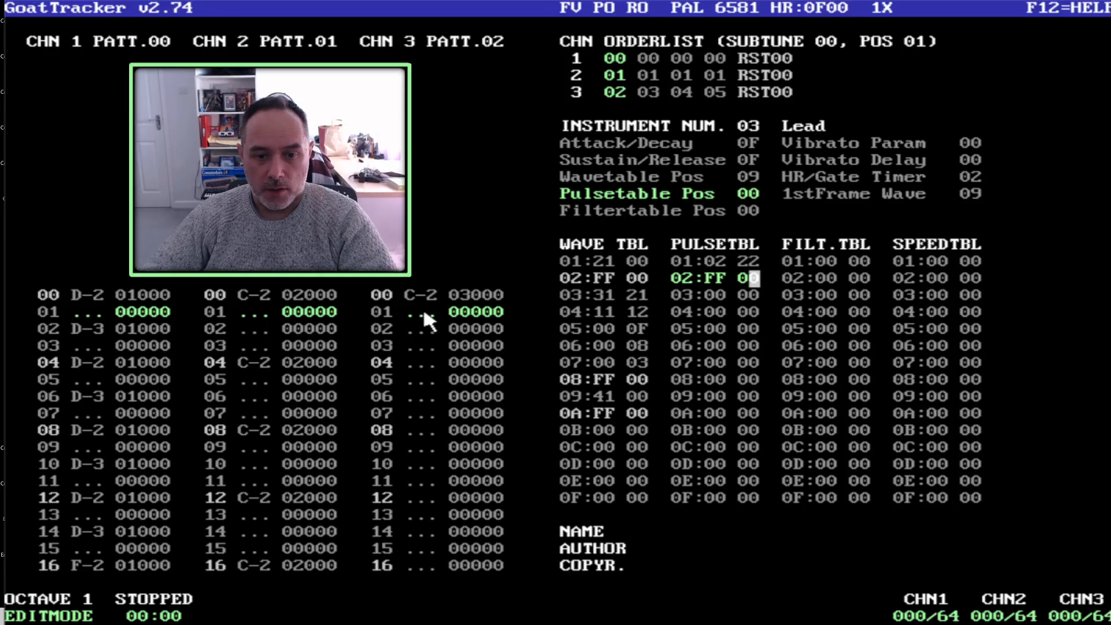
# Try a D-2 note in row 00 of channel 3 and set the Lead's Pulsetable Pos to 01.
pyautogui.click(424, 312)
pyautogui.press('Up')
pyautogui.press('w')
pyautogui.press('Up')
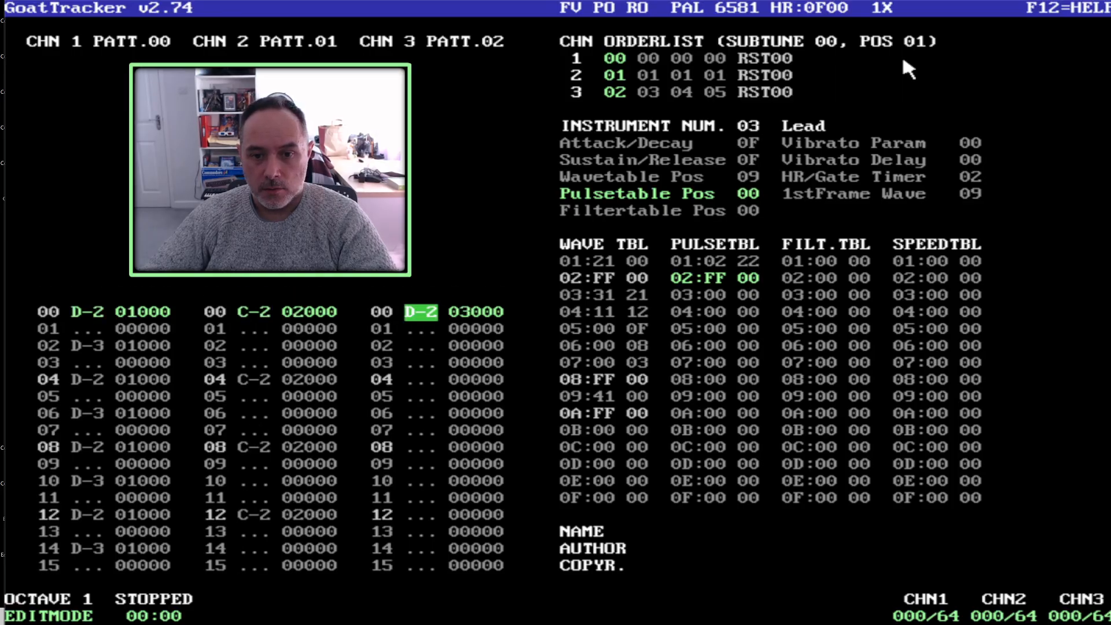
pyautogui.click(754, 193)
pyautogui.write('1')
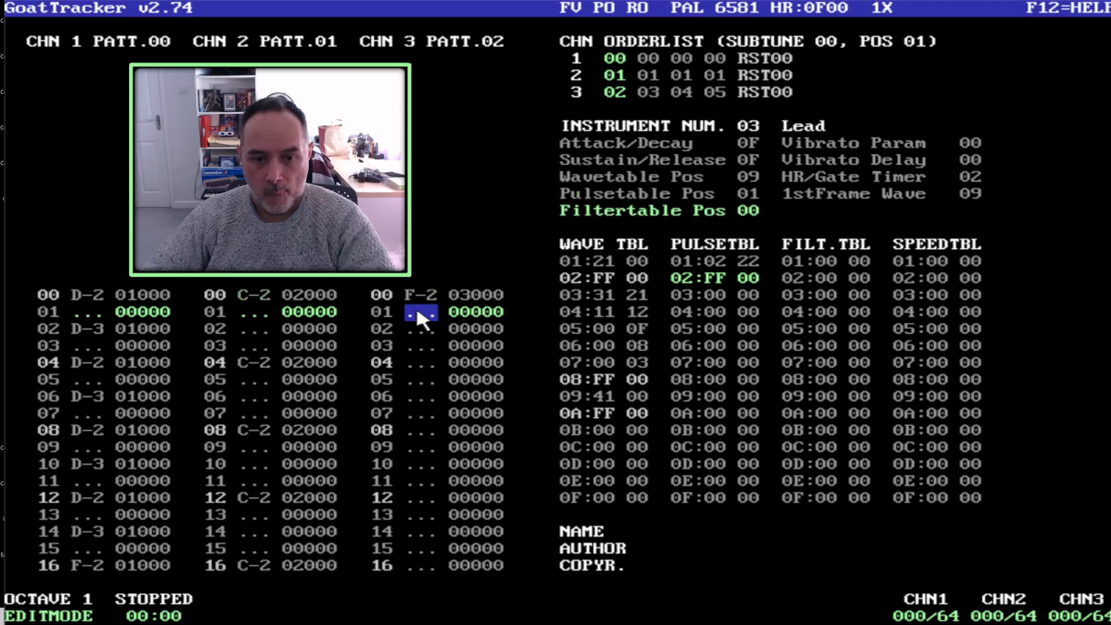
# Raise the octave to 2, trying the Lead with A-2 and A-3 in row 00 of channel 3.
pyautogui.click(426, 324)
pyautogui.click(420, 294)
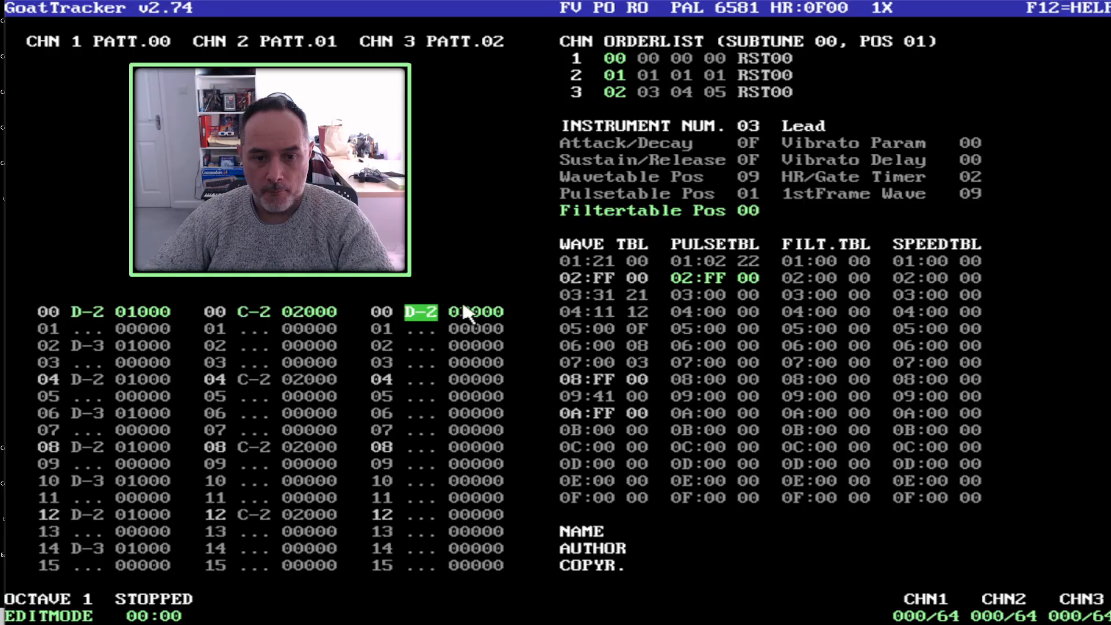
pyautogui.press('y')
pyautogui.click(90, 599)
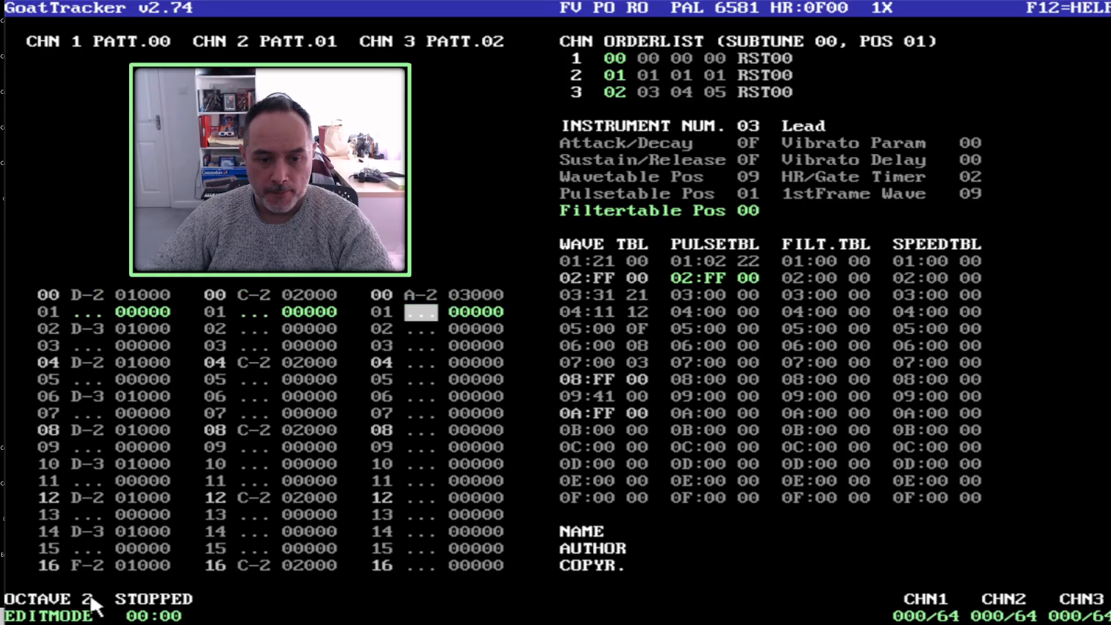
pyautogui.click(425, 295)
pyautogui.press('y')
pyautogui.press('Up')
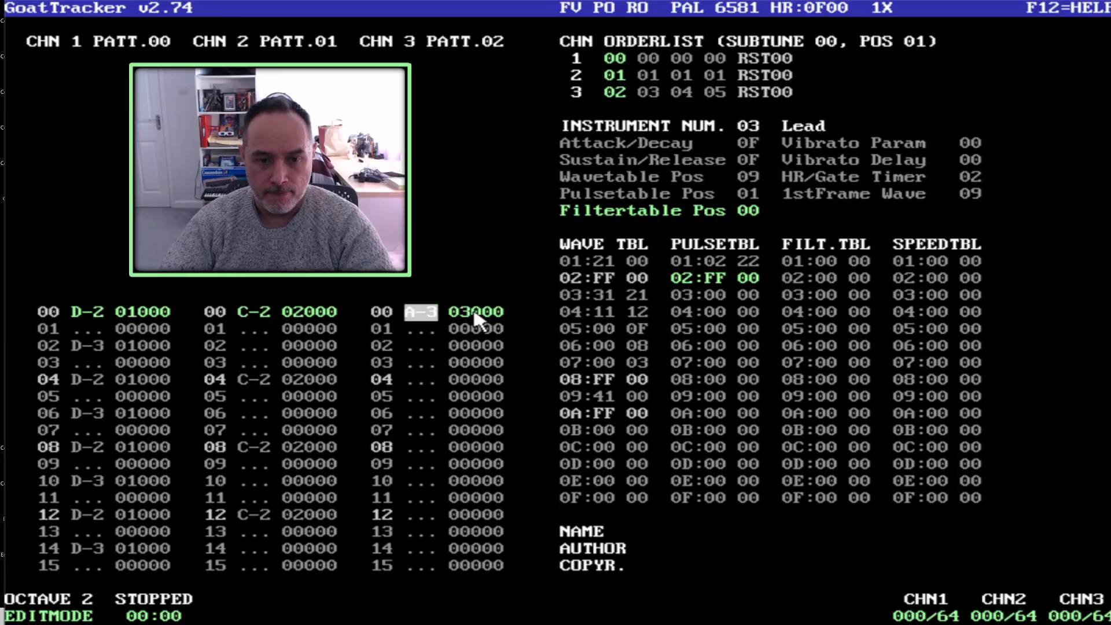
# Fill rows 00 to 14 of channel 3 with the repeating Lead arpeggio D-3, F-3, A-3.
pyautogui.press('w')
pyautogui.press('r')
pyautogui.press('y')
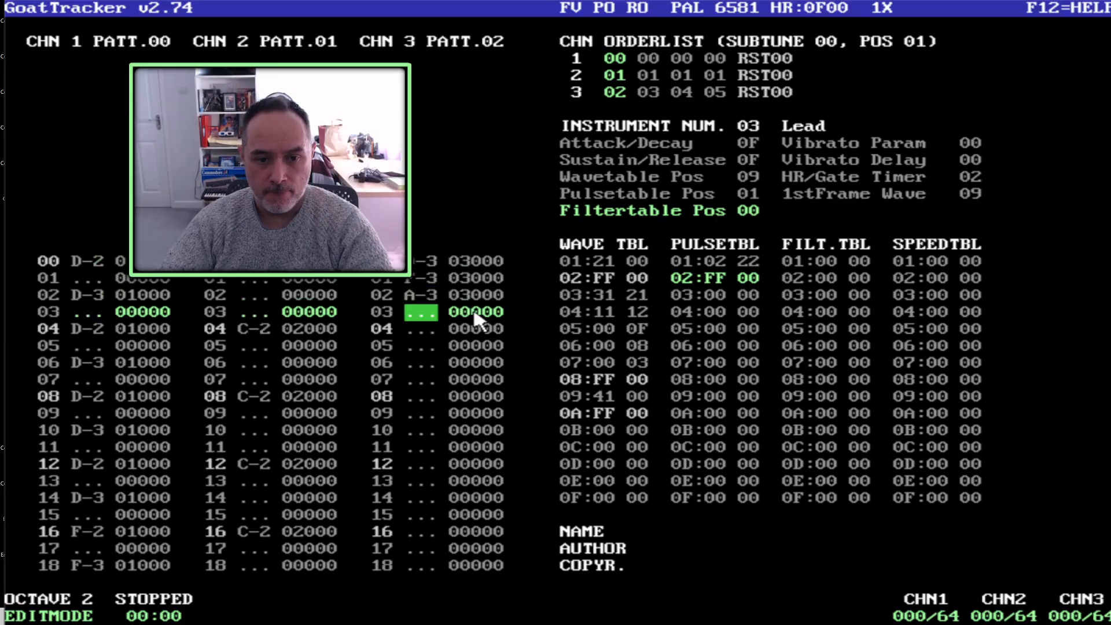
pyautogui.press('w')
pyautogui.press('r')
pyautogui.press('y')
pyautogui.press('w')
pyautogui.press('r')
pyautogui.press('y')
pyautogui.press('w')
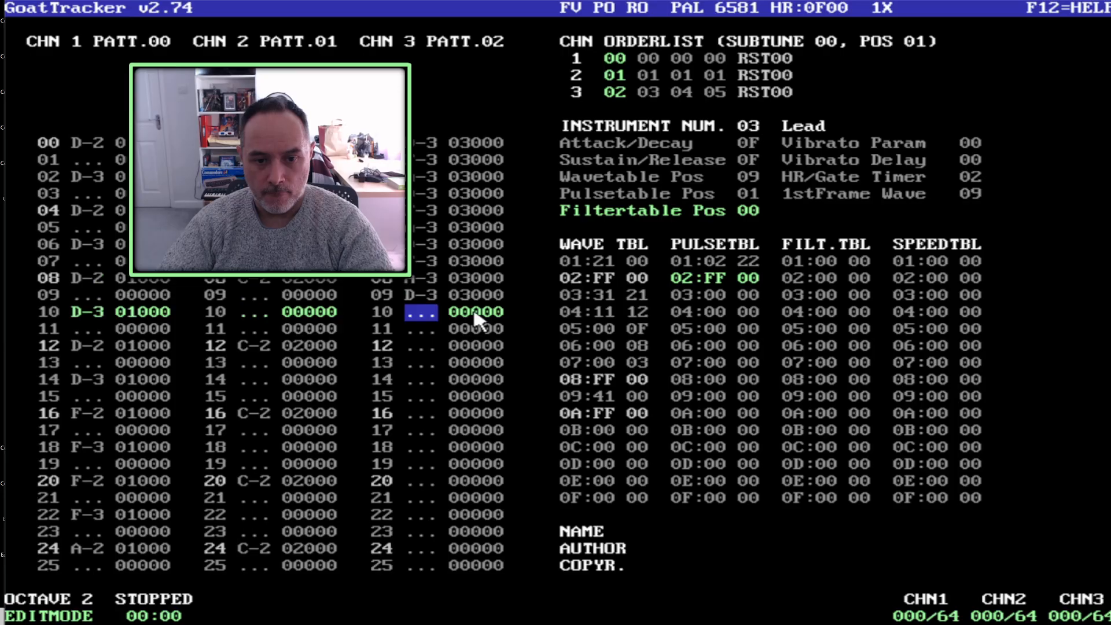
pyautogui.press('r')
pyautogui.press('y')
pyautogui.press('w')
pyautogui.press('r')
pyautogui.press('y')
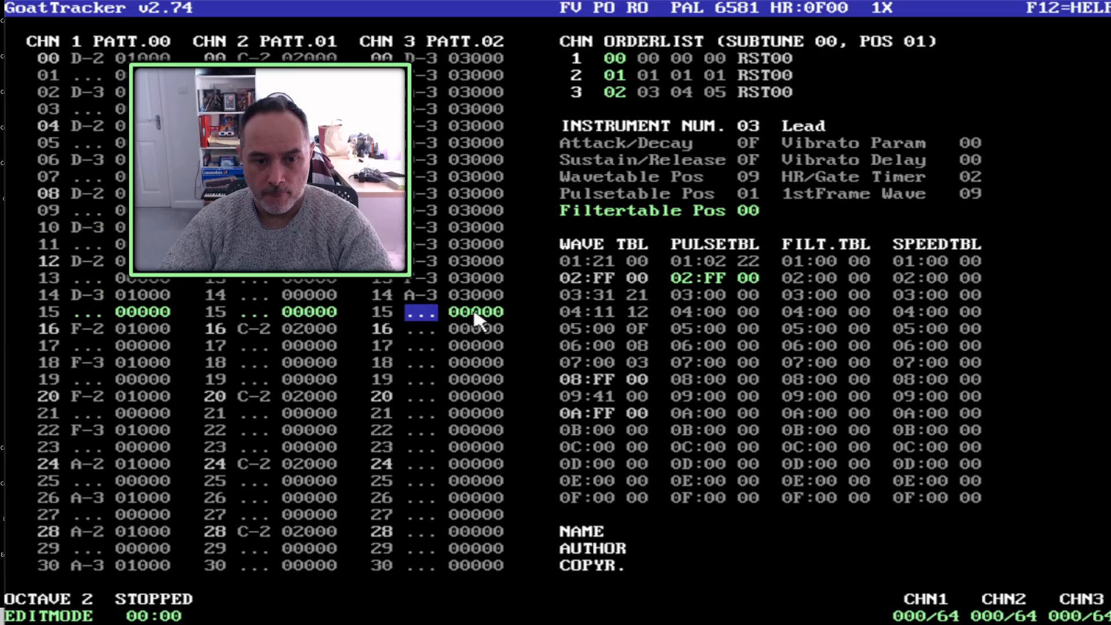
# Play the song from the start to hear the Lead arpeggio, and stop playback.
pyautogui.press('Up')
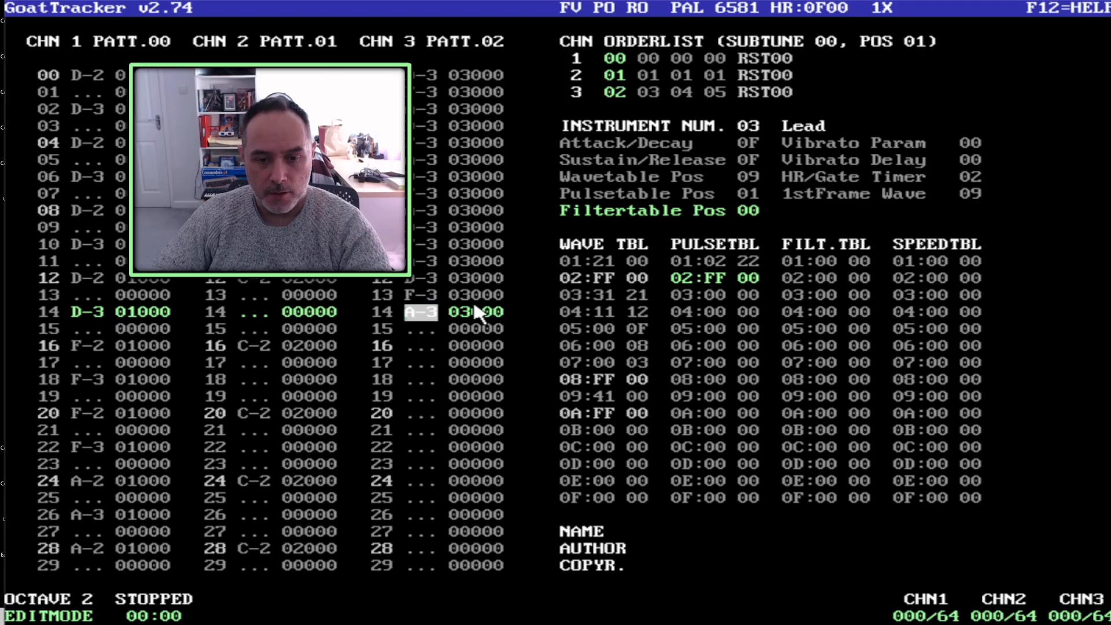
pyautogui.click(439, 381)
pyautogui.press('F1')
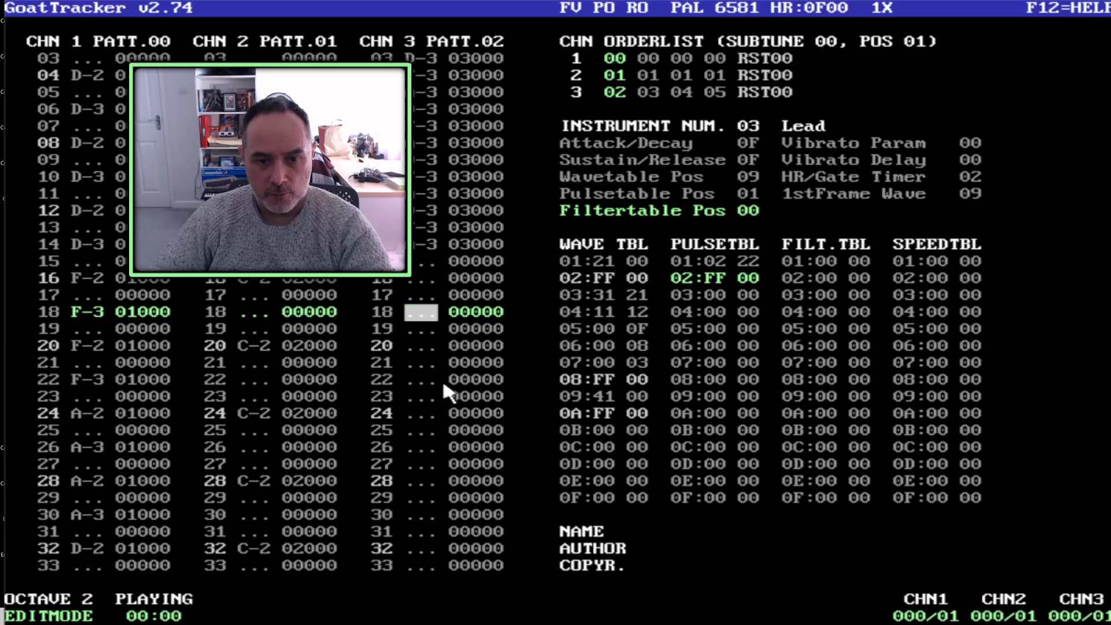
pyautogui.press('F4')
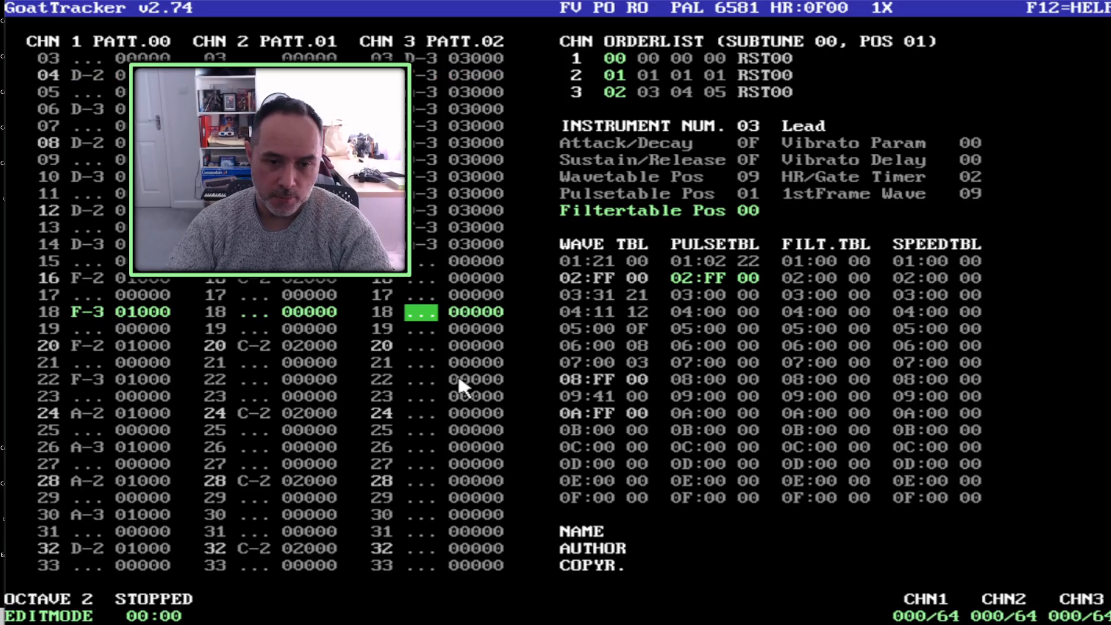
# Set command 3 on the channel 3 notes in rows 01 to 14, and audition the song with the changed arpeggio.
pyautogui.press('Up')
pyautogui.press('Up')
pyautogui.press('Up')
pyautogui.press('Up')
pyautogui.press('Up')
pyautogui.press('Up')
pyautogui.press('Up')
pyautogui.press('Up')
pyautogui.press('Up')
pyautogui.press('Up')
pyautogui.press('Up')
pyautogui.press('Up')
pyautogui.press('Up')
pyautogui.press('Up')
pyautogui.press('Up')
pyautogui.press('Up')
pyautogui.press('Up')
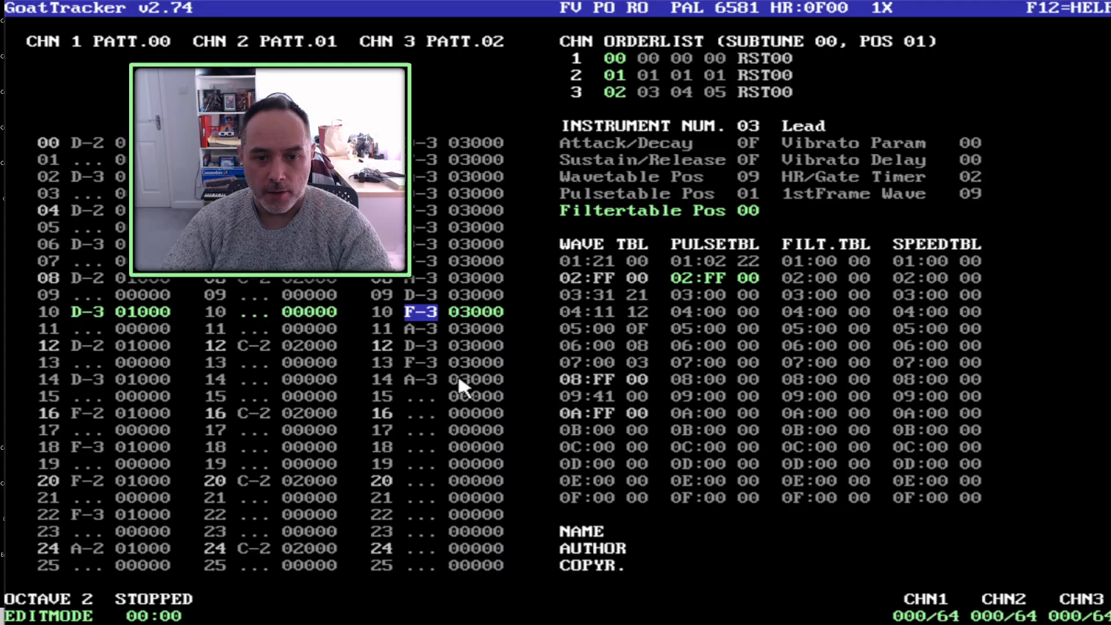
pyautogui.press('Right')
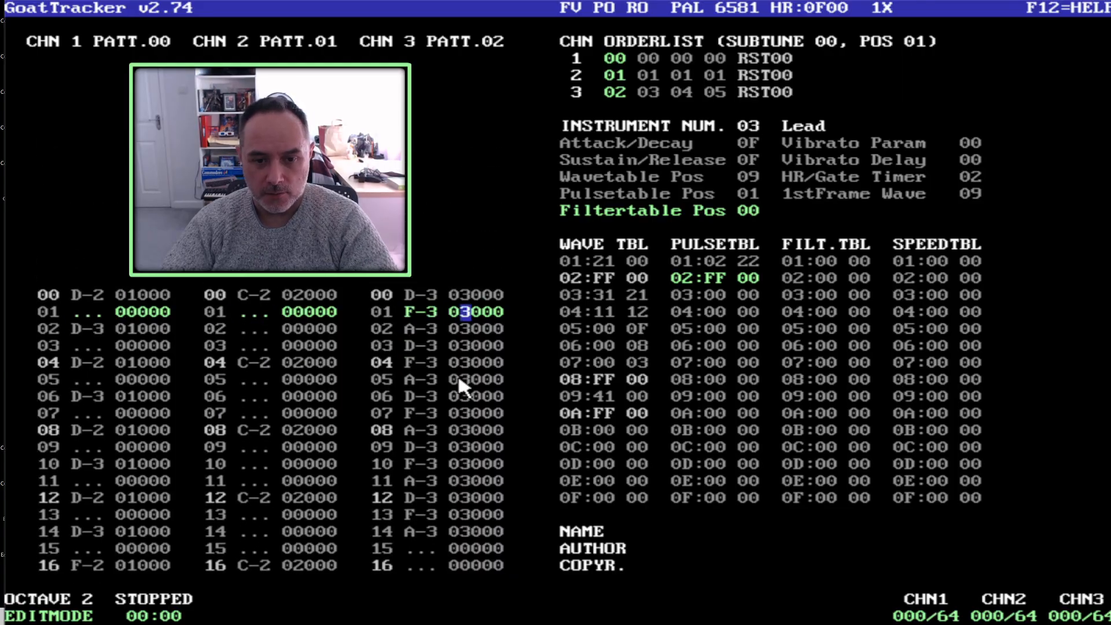
pyautogui.write('3333333333')
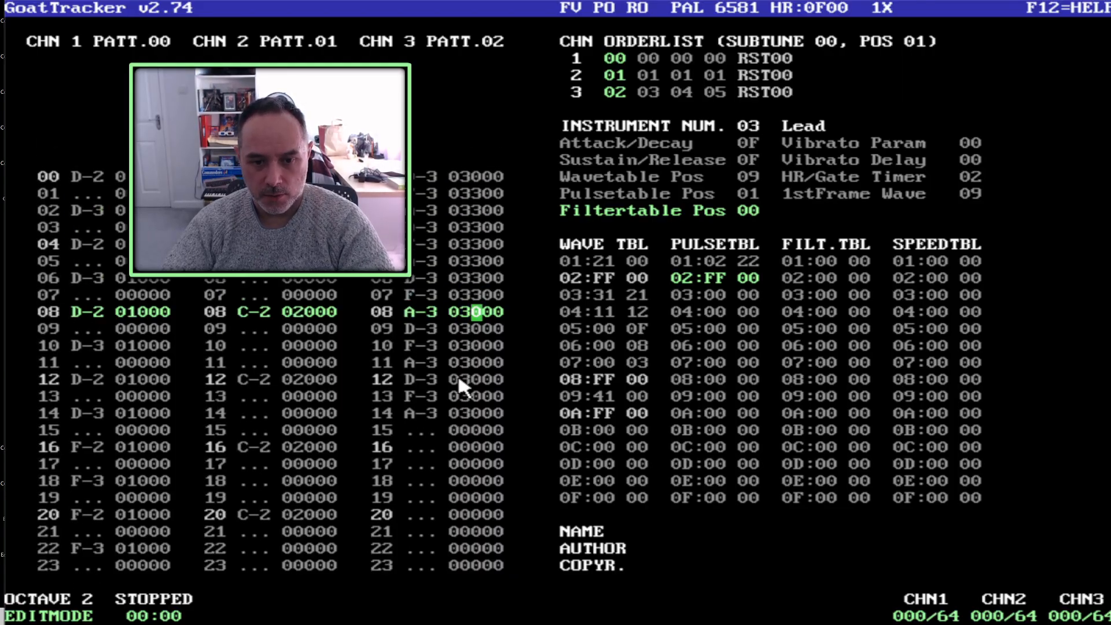
pyautogui.write('3333')
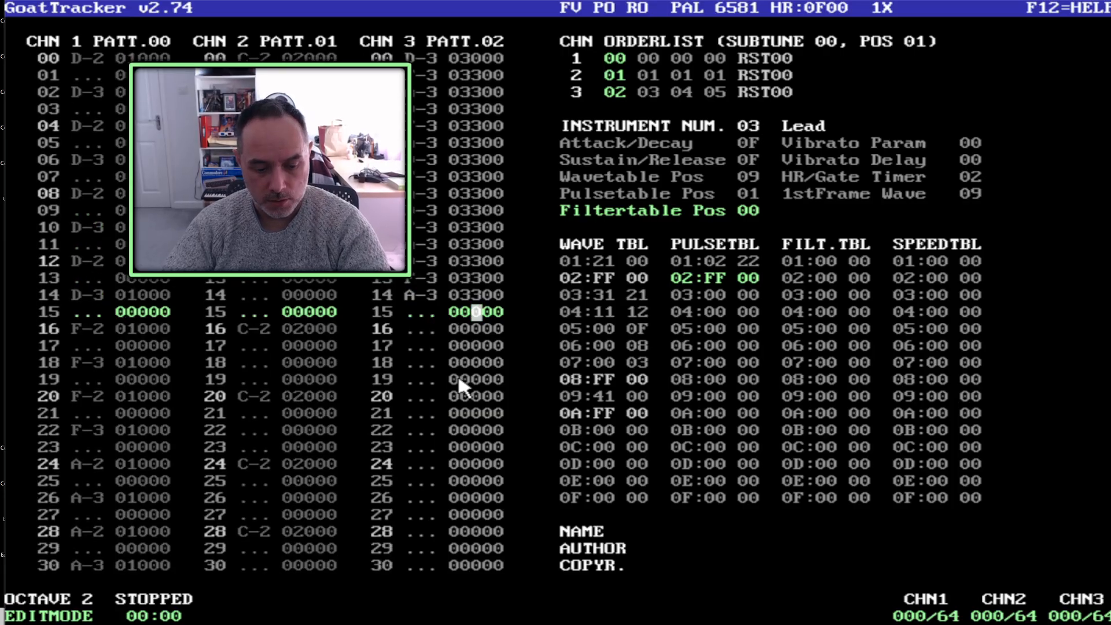
pyautogui.press('F1')
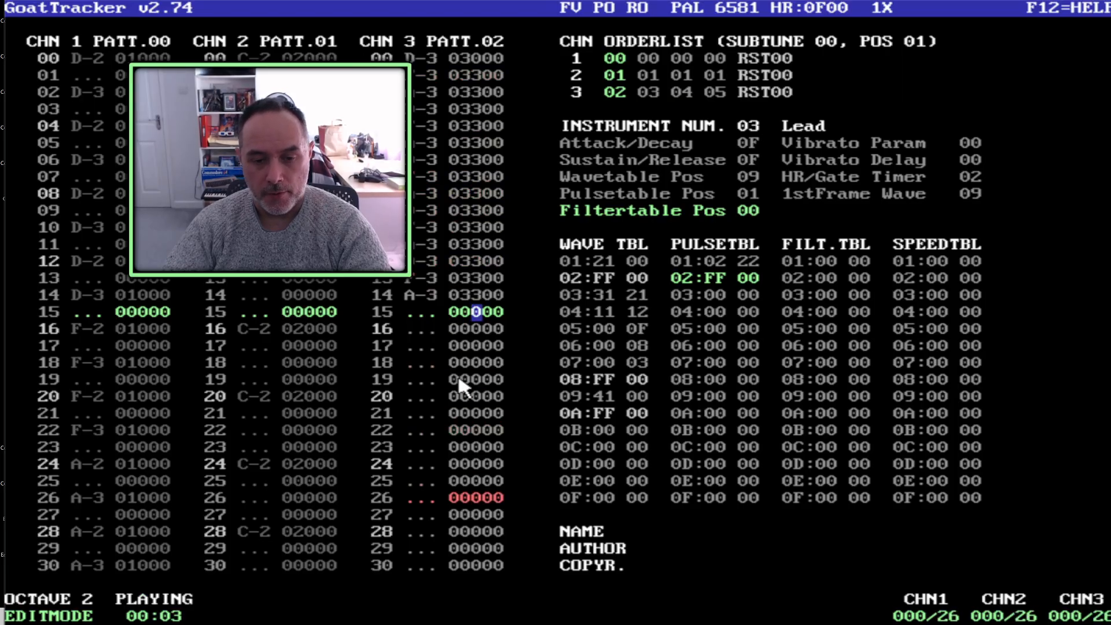
pyautogui.press('F4')
# Copy the arpeggio in rows 00 to 14 of channel 3.
pyautogui.press('Up')
pyautogui.press('Up')
pyautogui.press('Up')
pyautogui.press('Up')
pyautogui.press('Up')
pyautogui.press('Up')
pyautogui.press('Up')
pyautogui.press('Up')
pyautogui.press('Up')
pyautogui.press('Up')
pyautogui.press('Up')
pyautogui.press('Up')
pyautogui.press('Up')
pyautogui.press('Up')
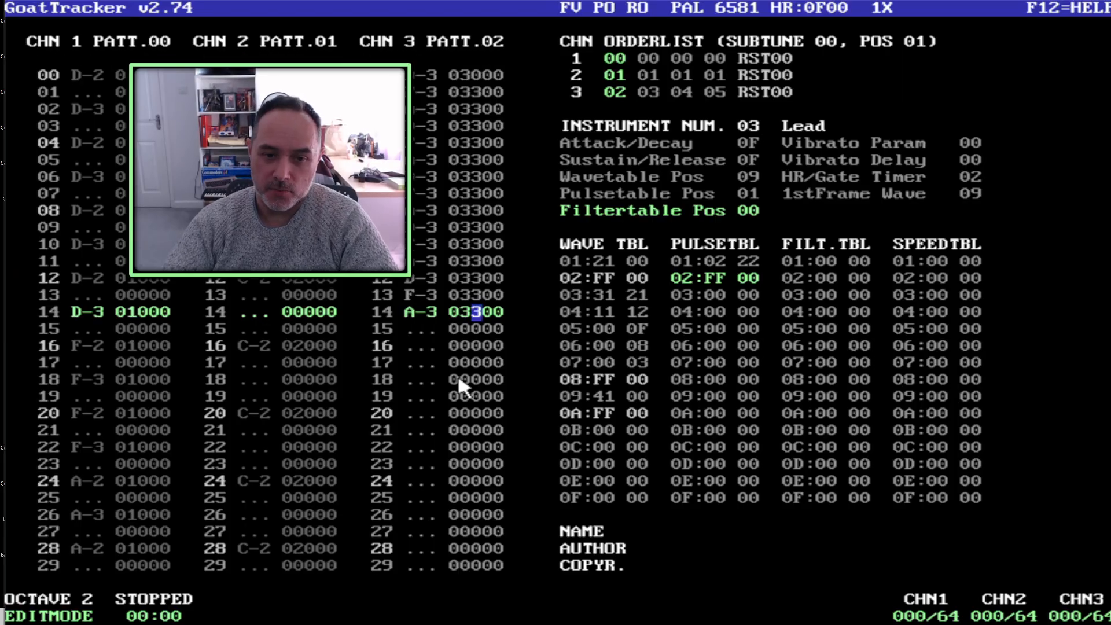
pyautogui.press('Up')
pyautogui.press('Left')
pyautogui.press('Left')
pyautogui.press('Down')
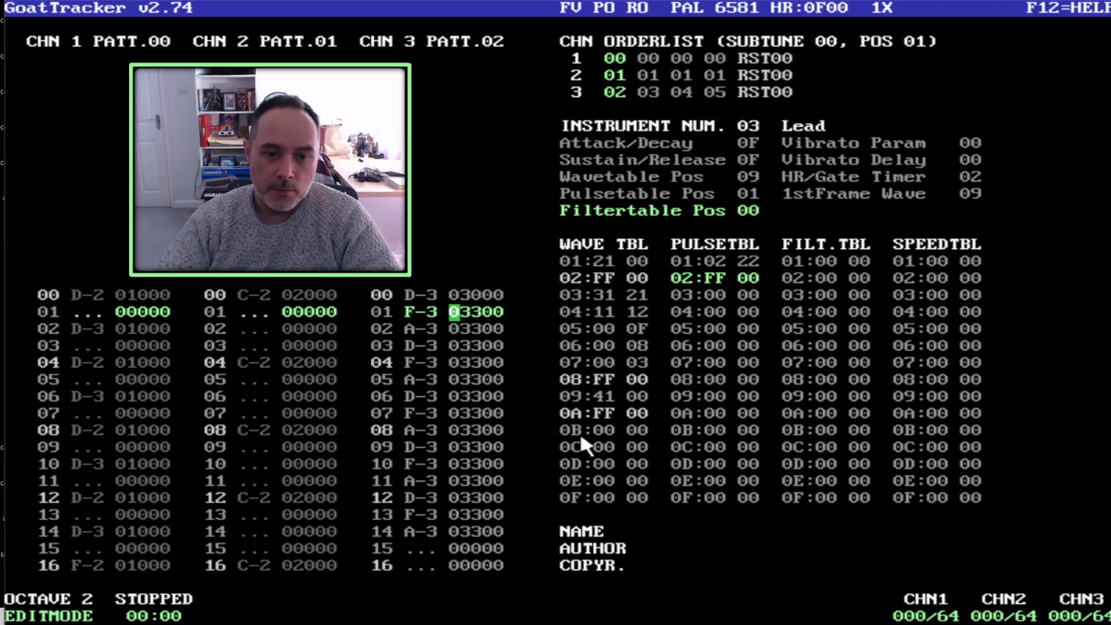
pyautogui.press('Down')
pyautogui.press('Down')
pyautogui.press('Down')
pyautogui.press('Down')
pyautogui.press('Down')
pyautogui.press('Down')
pyautogui.press('Down')
pyautogui.press('Down')
pyautogui.press('Down')
pyautogui.press('Down')
pyautogui.press('Down')
pyautogui.press('Down')
pyautogui.press('Down')
pyautogui.press('Left')
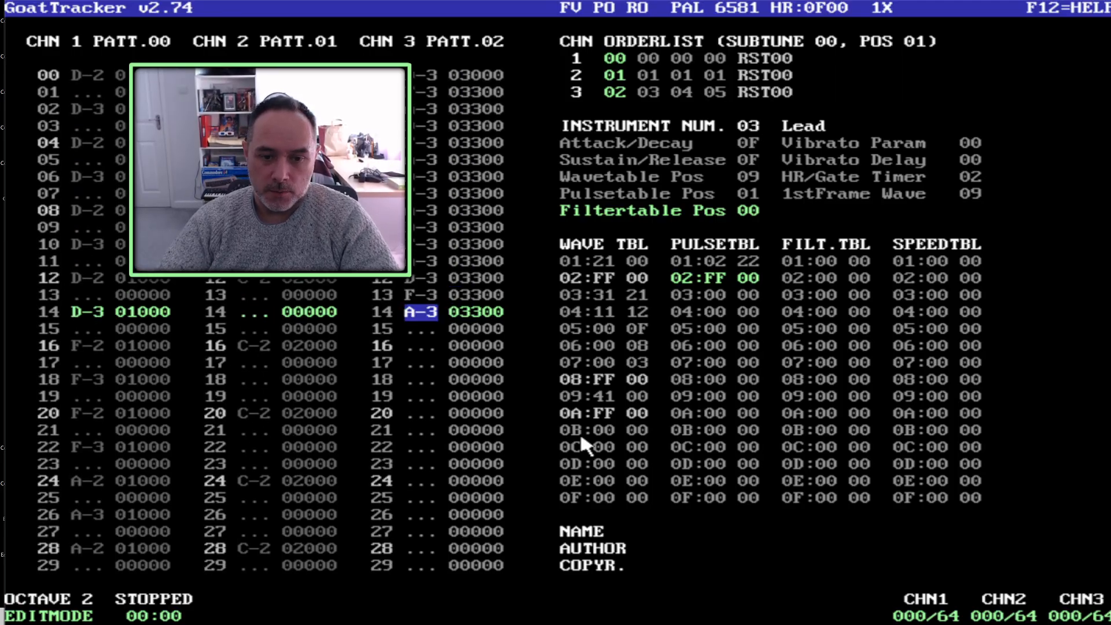
pyautogui.hotkey('shift', 'Up')
pyautogui.hotkey('shift', 'Up')
pyautogui.hotkey('shift', 'Up')
pyautogui.hotkey('shift', 'Up')
pyautogui.hotkey('shift', 'Up')
pyautogui.hotkey('shift', 'Up')
pyautogui.hotkey('shift', 'Up')
pyautogui.hotkey('shift', 'Up')
pyautogui.hotkey('shift', 'Up')
pyautogui.hotkey('shift', 'Up')
pyautogui.hotkey('shift', 'Up')
pyautogui.hotkey('shift', 'Up')
pyautogui.hotkey('shift', 'Up')
pyautogui.hotkey('shift', 'Up')
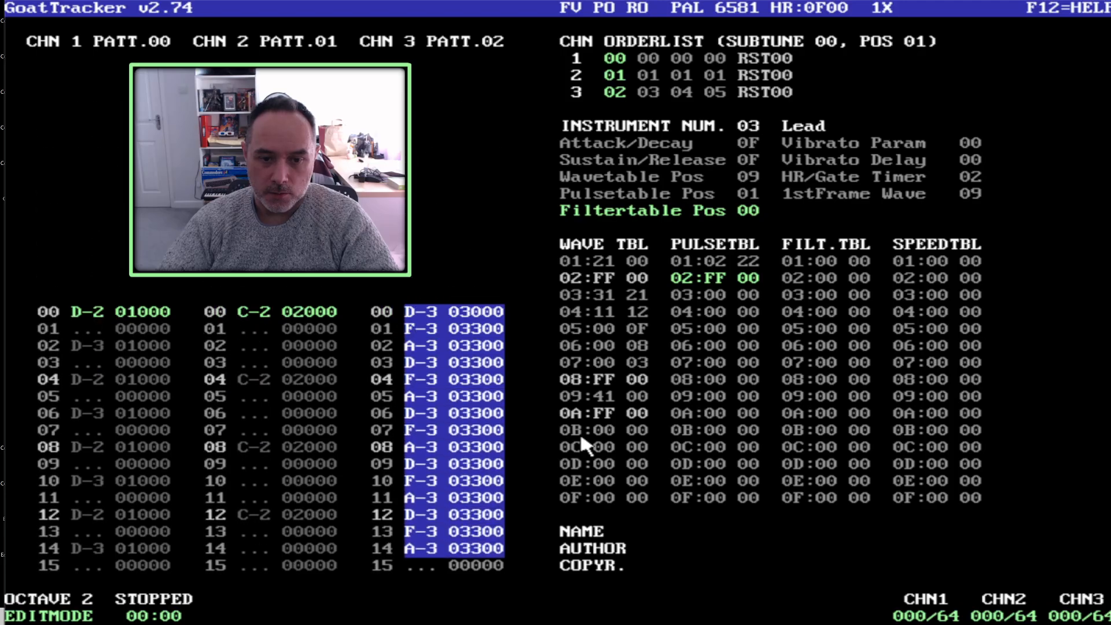
pyautogui.hotkey('shift', 'c')
# Paste the copied arpeggio three times in succession into channel 3, starting at row 15 and filling through row 59.
pyautogui.press('Down')
pyautogui.press('Down')
pyautogui.press('Down')
pyautogui.press('Down')
pyautogui.press('Down')
pyautogui.press('Down')
pyautogui.press('Down')
pyautogui.press('Down')
pyautogui.press('Down')
pyautogui.press('Down')
pyautogui.press('Down')
pyautogui.press('Down')
pyautogui.press('Down')
pyautogui.press('Down')
pyautogui.press('Down')
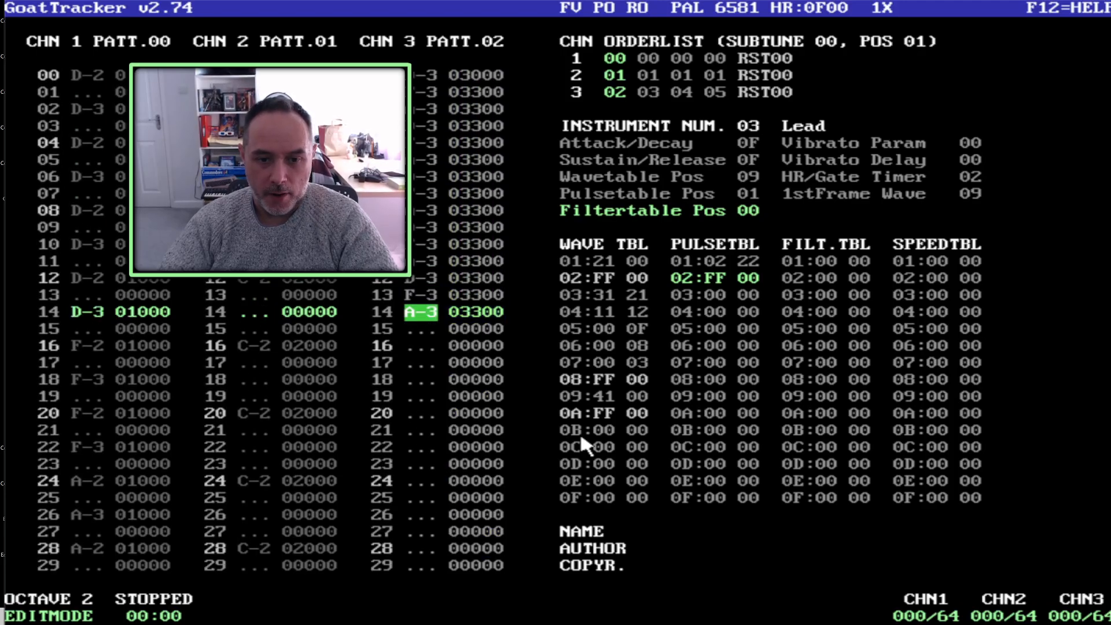
pyautogui.hotkey('shift', 'v')
pyautogui.hotkey('shift', 'v')
pyautogui.hotkey('shift', 'v')
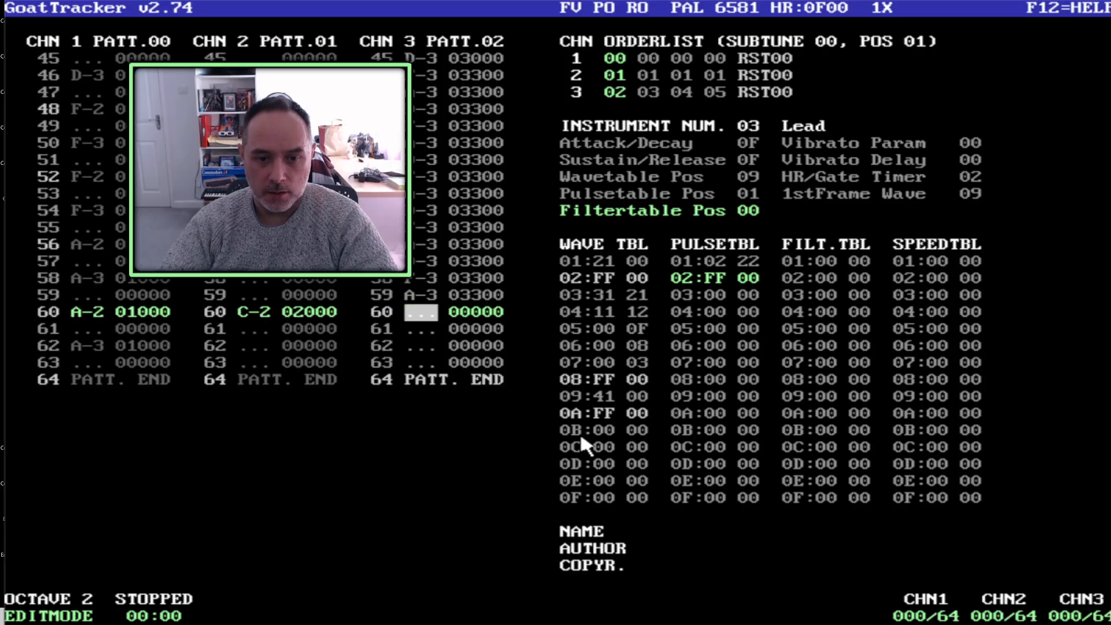
# Look back through the pasted arpeggio rows of channel 3 up to row 00.
pyautogui.press('Up')
pyautogui.press('Up')
pyautogui.press('Up')
pyautogui.press('Up')
pyautogui.press('Up')
pyautogui.press('Up')
pyautogui.press('Up')
pyautogui.press('Up')
pyautogui.press('Up')
pyautogui.press('Up')
pyautogui.press('Up')
pyautogui.press('Up')
pyautogui.press('Up')
pyautogui.press('Up')
pyautogui.press('Up')
pyautogui.press('Up')
pyautogui.press('Up')
pyautogui.press('Up')
pyautogui.press('Up')
pyautogui.press('Up')
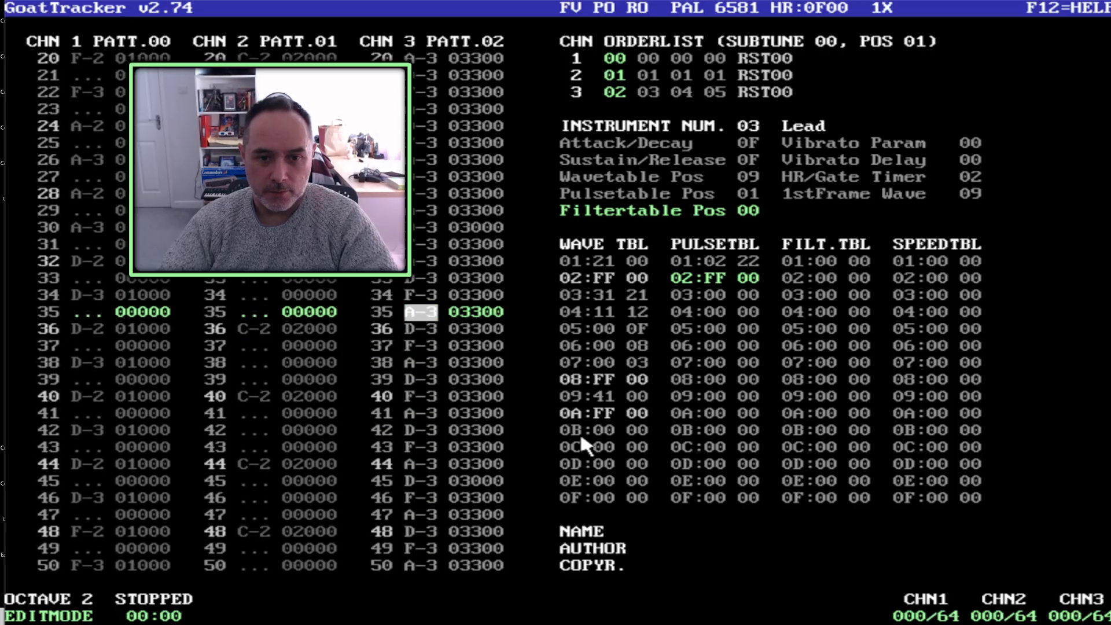
pyautogui.press('Up')
pyautogui.press('Up')
pyautogui.press('Up')
pyautogui.press('Up')
pyautogui.press('Up')
pyautogui.press('Up')
pyautogui.press('Up')
pyautogui.press('Up')
pyautogui.press('Up')
pyautogui.press('Up')
pyautogui.press('Up')
pyautogui.press('Up')
pyautogui.press('Up')
pyautogui.press('Up')
pyautogui.press('Up')
pyautogui.press('Up')
pyautogui.press('Up')
pyautogui.press('Up')
pyautogui.press('Up')
pyautogui.press('Up')
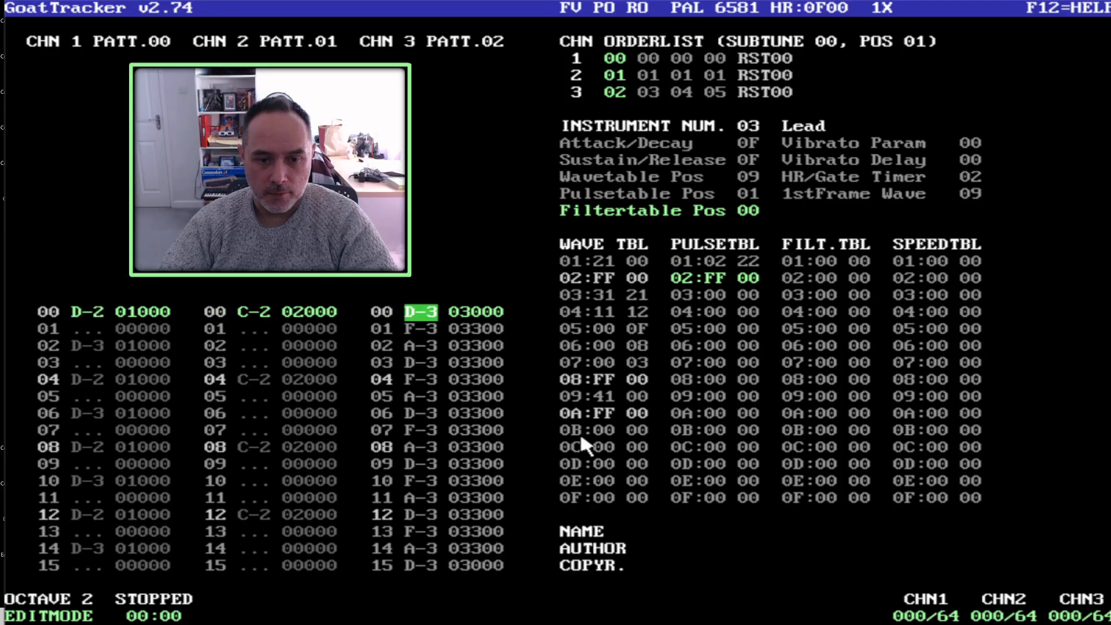
# Copy channel 3's rows 00 to 15 and paste the block repeatedly from row 16, filling the pattern through row 63.
pyautogui.hotkey('shift', 'Down')
pyautogui.hotkey('shift', 'Down')
pyautogui.hotkey('shift', 'Down')
pyautogui.hotkey('shift', 'Down')
pyautogui.hotkey('shift', 'Down')
pyautogui.hotkey('shift', 'Down')
pyautogui.hotkey('shift', 'Down')
pyautogui.hotkey('shift', 'Down')
pyautogui.hotkey('shift', 'Down')
pyautogui.hotkey('shift', 'Down')
pyautogui.hotkey('shift', 'Down')
pyautogui.hotkey('shift', 'Down')
pyautogui.hotkey('shift', 'Down')
pyautogui.hotkey('shift', 'Down')
pyautogui.hotkey('shift', 'Down')
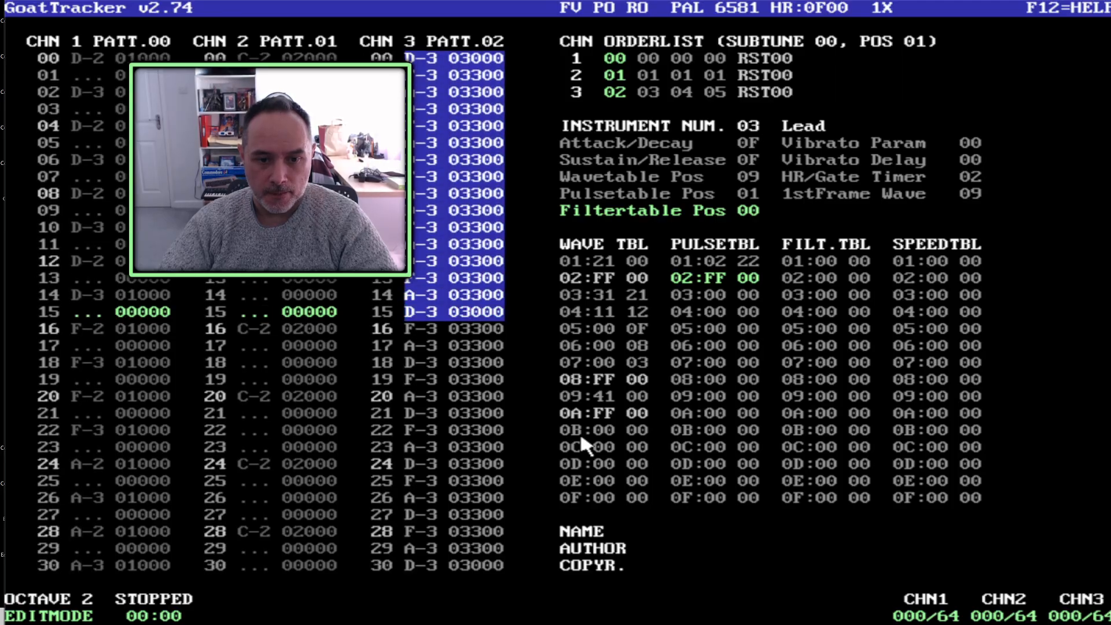
pyautogui.hotkey('shift', 'c')
pyautogui.press('pagedown')
pyautogui.press('pagedown')
pyautogui.press('pagedown')
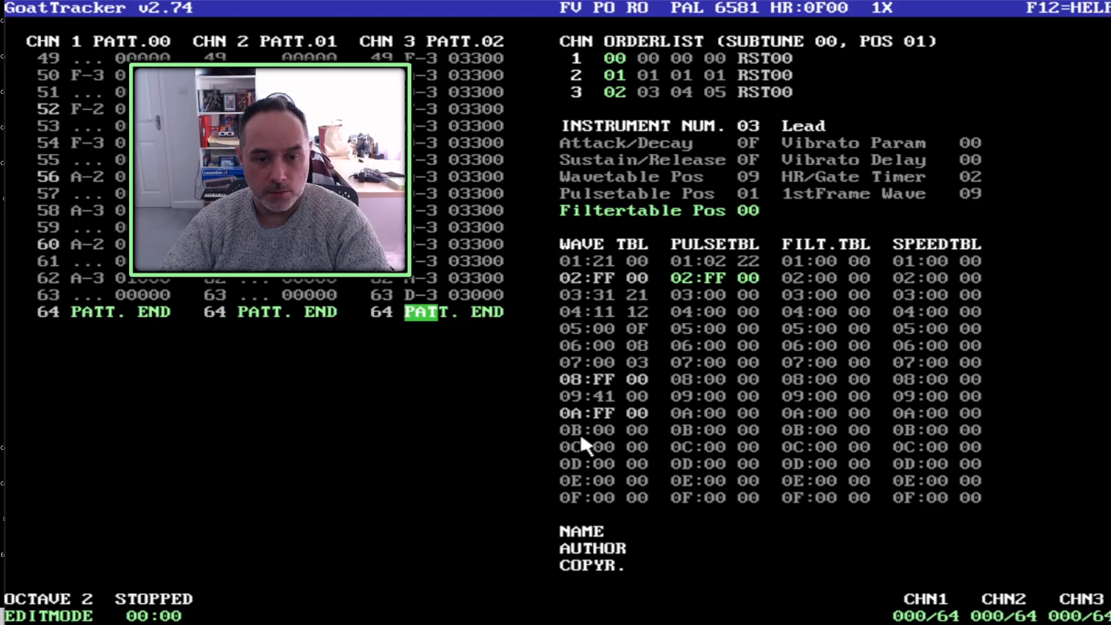
# Audition the song with the refilled channel 3, return to row 00 of the pattern, and stop playback.
pyautogui.press('F1')
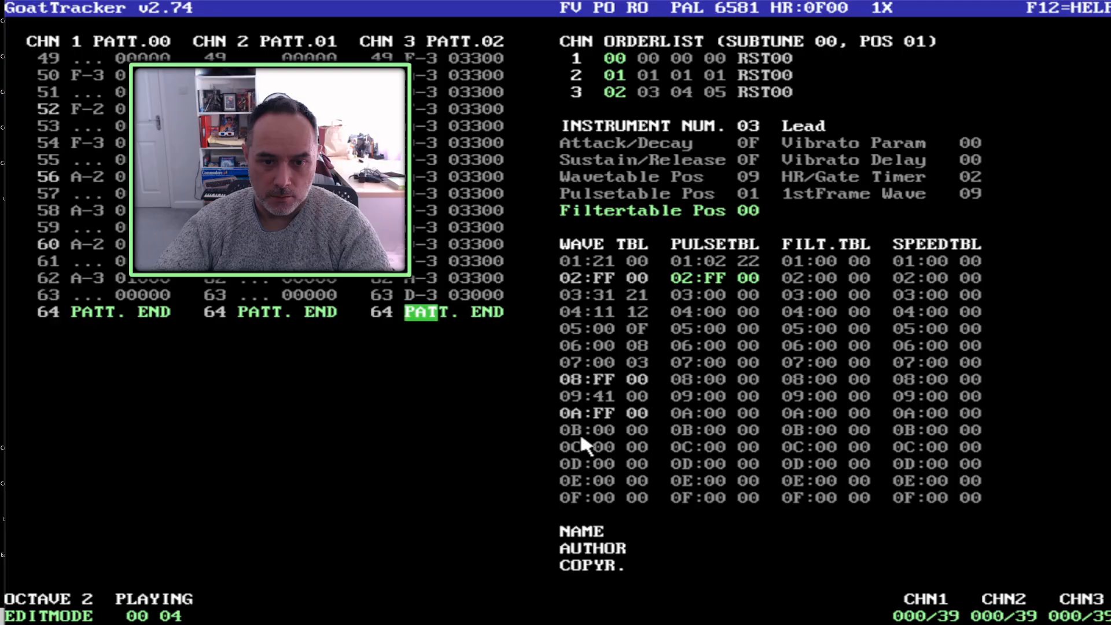
pyautogui.press('Home')
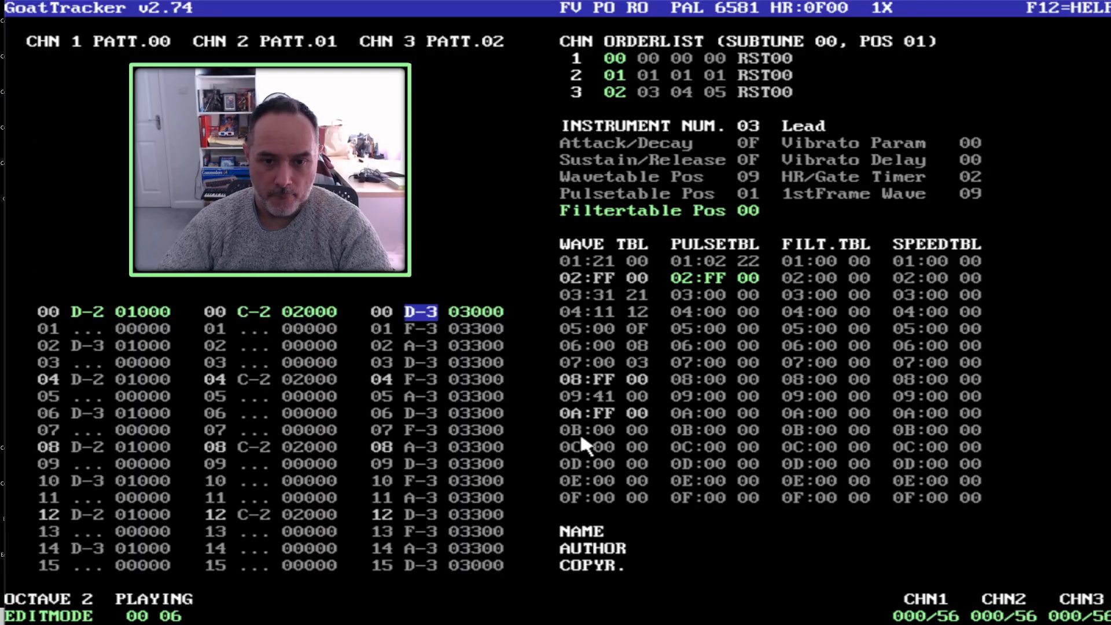
pyautogui.press('F4')
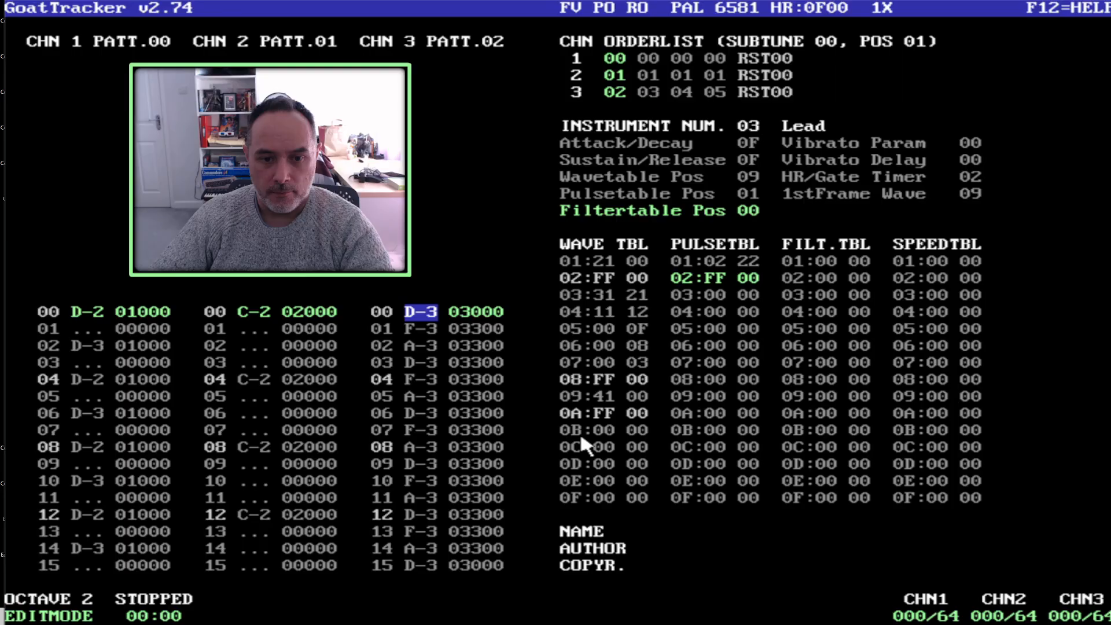
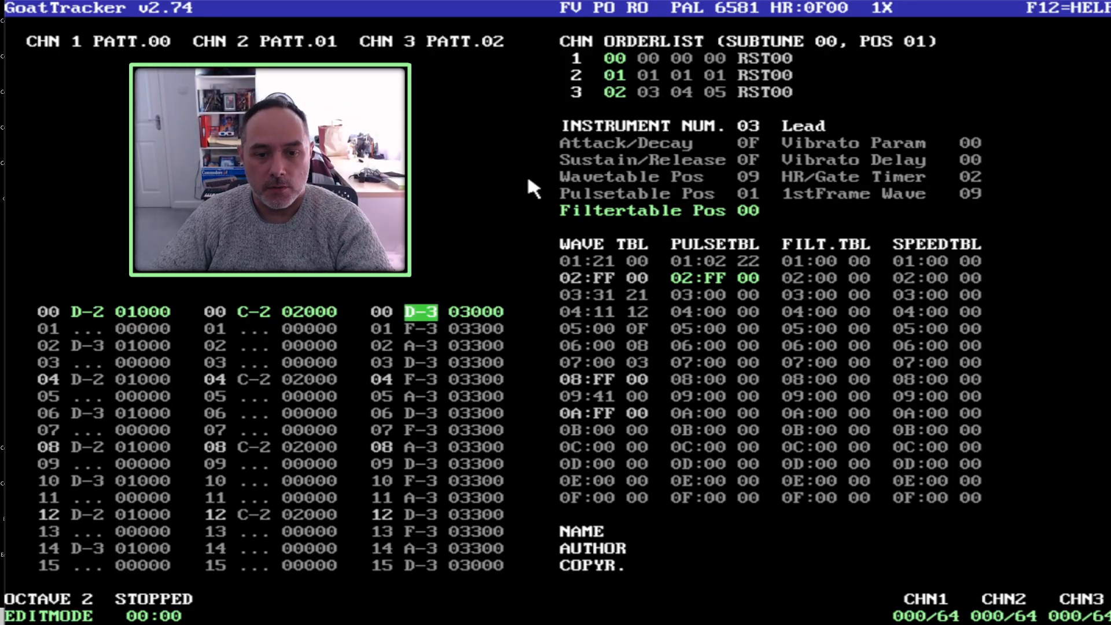
# Set the Lead instrument's Sustain/Release to 02 and play the song to hear the change.
pyautogui.click(753, 161)
pyautogui.write('2')
pyautogui.press('F1')
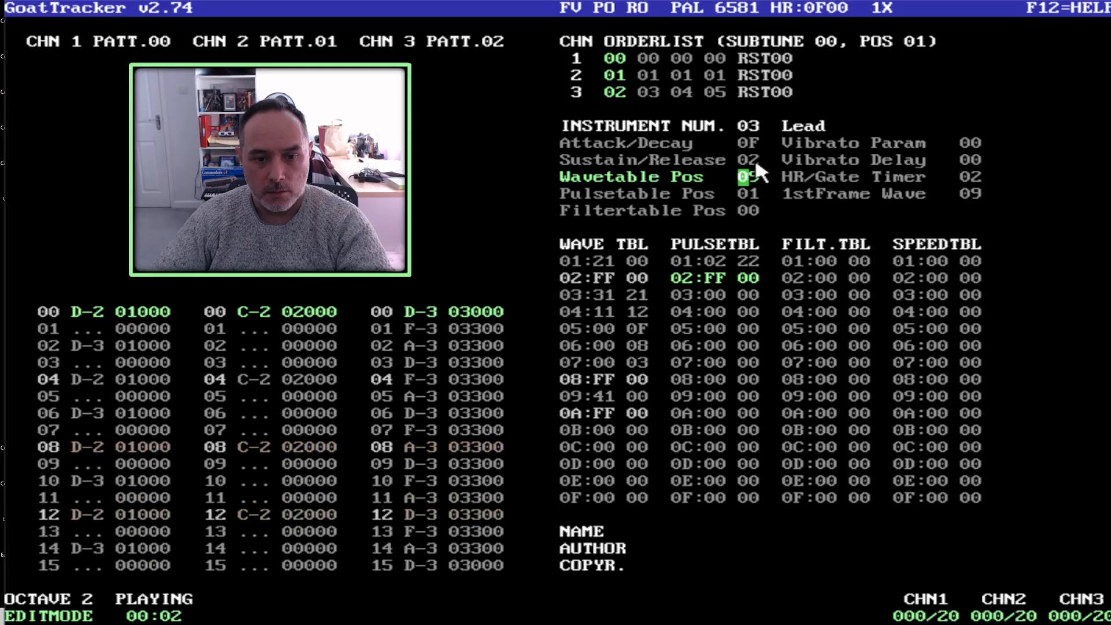
# Try Attack/Decay values 09 and 0F on the Lead instrument, restarting the song for each one.
pyautogui.click(751, 148)
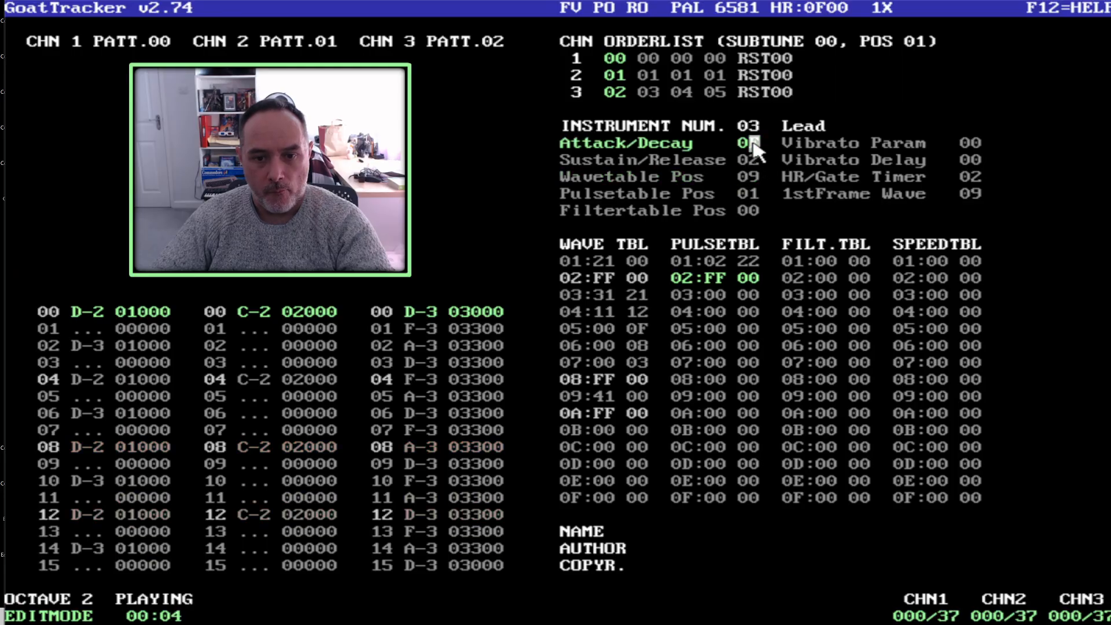
pyautogui.write('9')
pyautogui.press('F1')
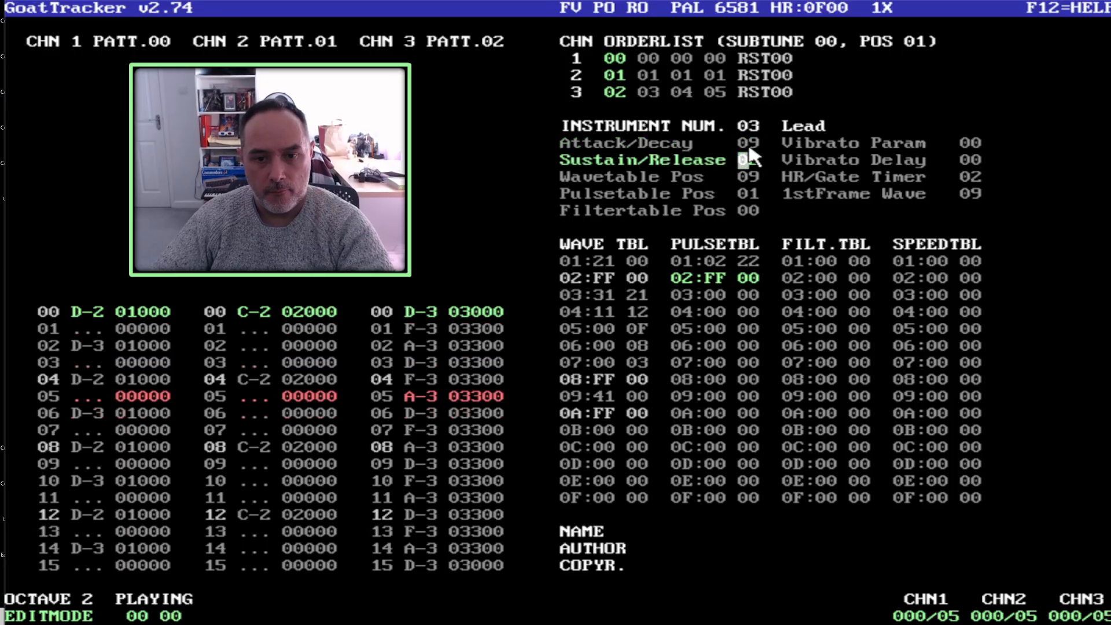
pyautogui.click(752, 145)
pyautogui.write('F')
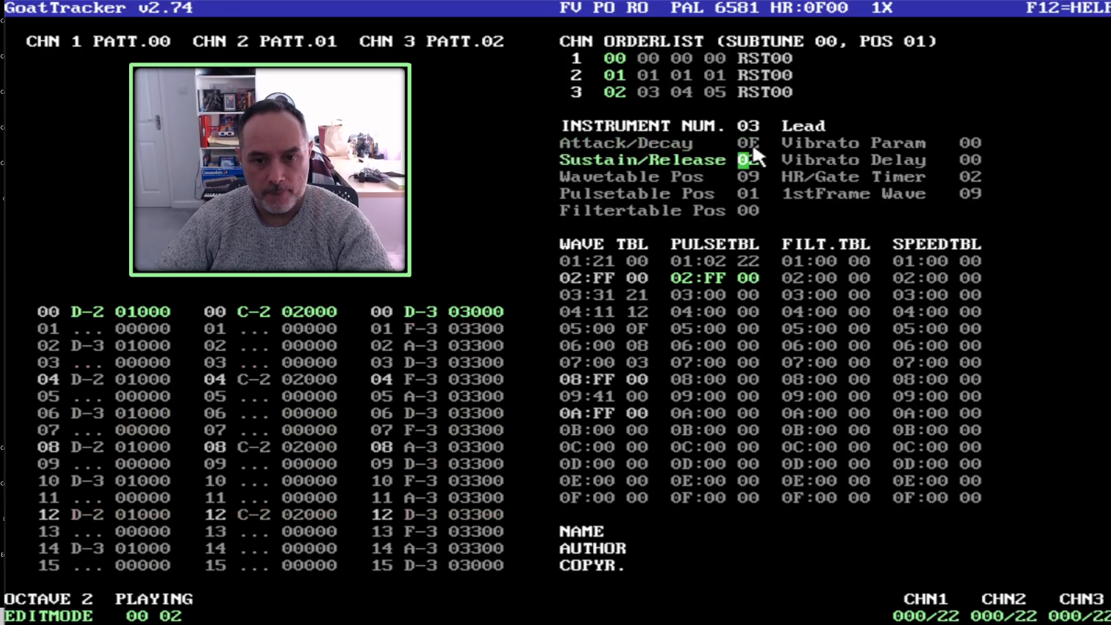
pyautogui.press('F1')
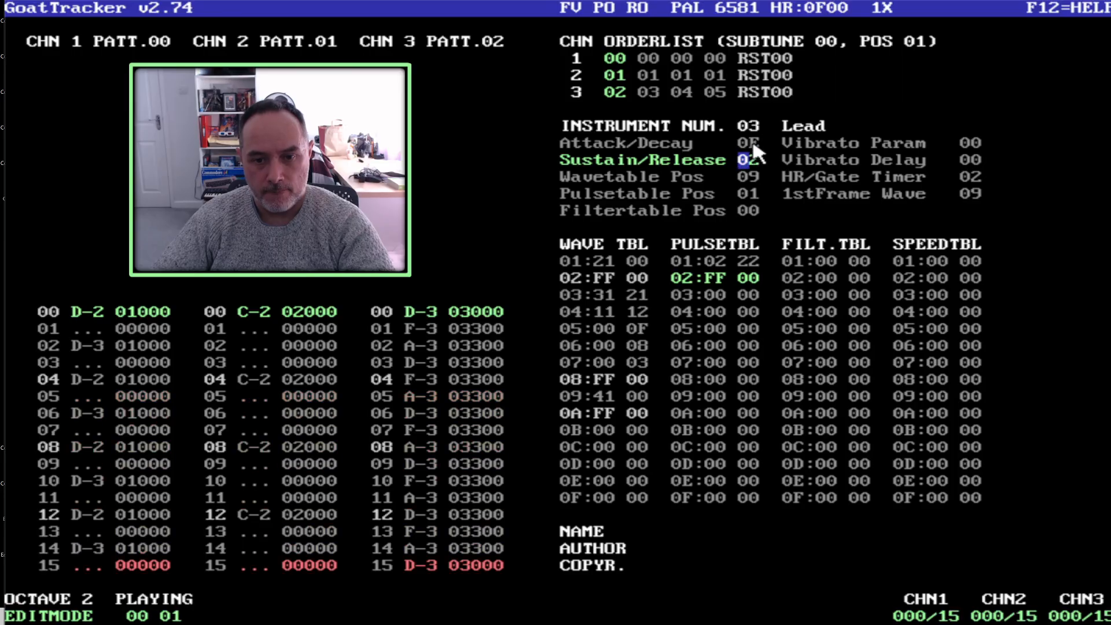
# Set the Lead instrument's Attack/Decay to 0B, audition the song, and stop playback.
pyautogui.click(753, 145)
pyautogui.write('B')
pyautogui.press('F1')
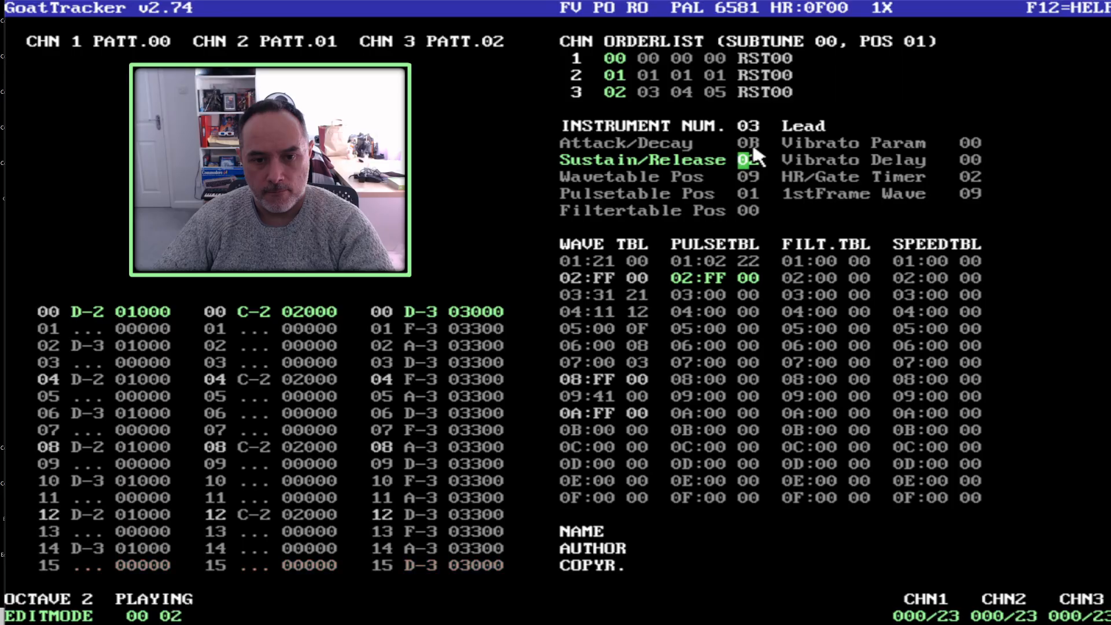
pyautogui.press('F4')
pyautogui.press('Down')
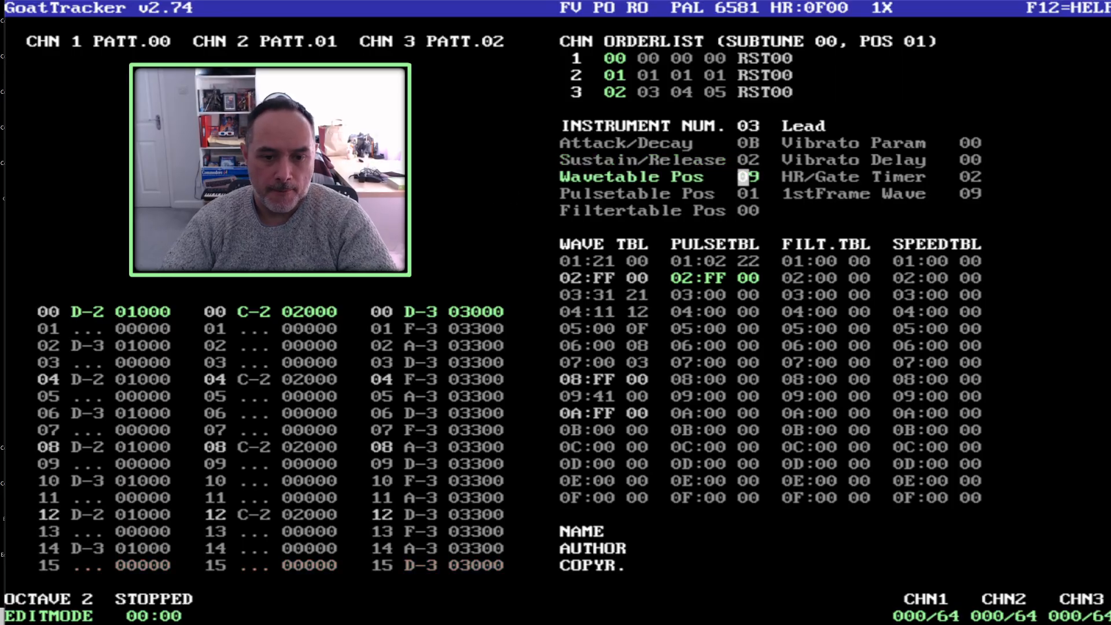
# Replace channel 3's notes in rows 16 to 23 with a repeating F-3, A-3, C-4 arpeggio.
pyautogui.click(441, 342)
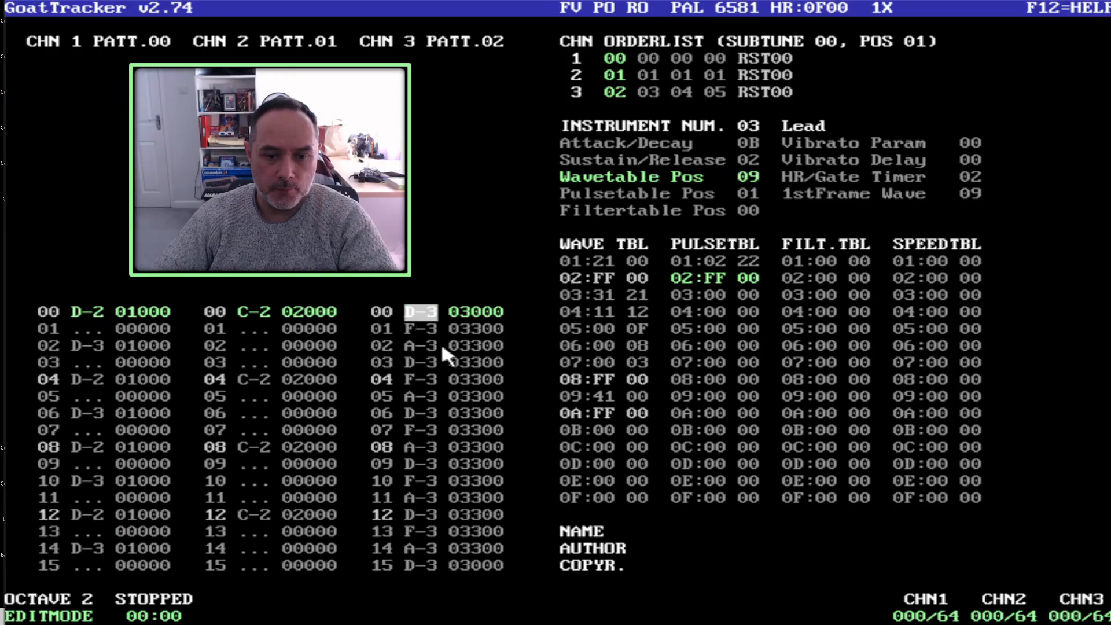
pyautogui.press('Down')
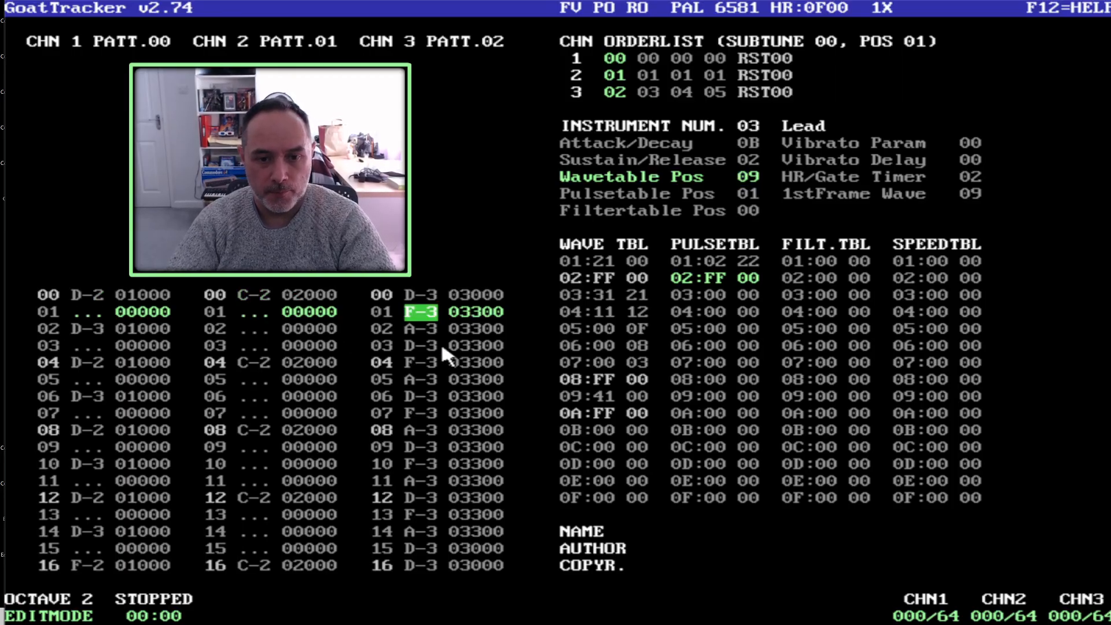
pyautogui.press('Down')
pyautogui.press('Down')
pyautogui.press('Down')
pyautogui.press('Down')
pyautogui.press('Down')
pyautogui.press('Down')
pyautogui.press('Down')
pyautogui.press('Down')
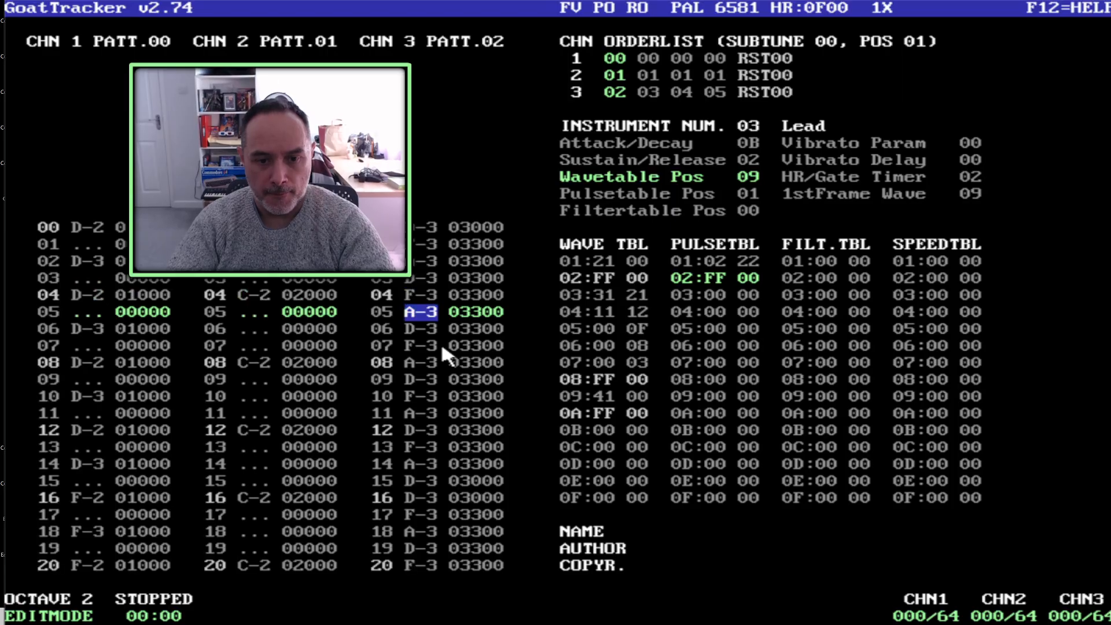
pyautogui.press('Down')
pyautogui.press('Down')
pyautogui.press('Down')
pyautogui.press('Down')
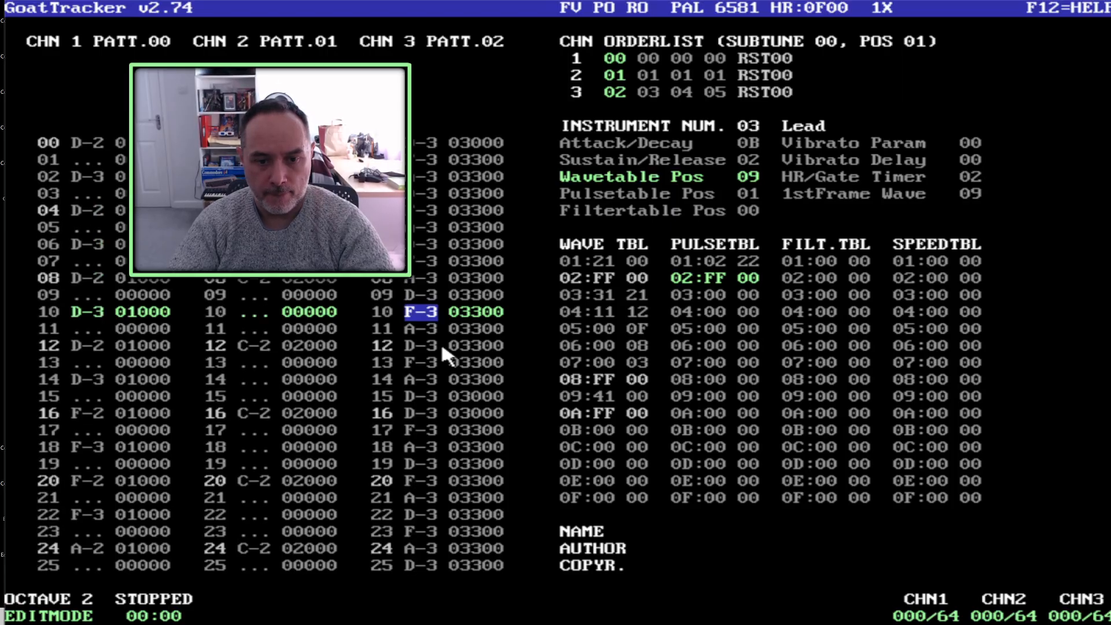
pyautogui.press('Down')
pyautogui.press('Down')
pyautogui.press('Down')
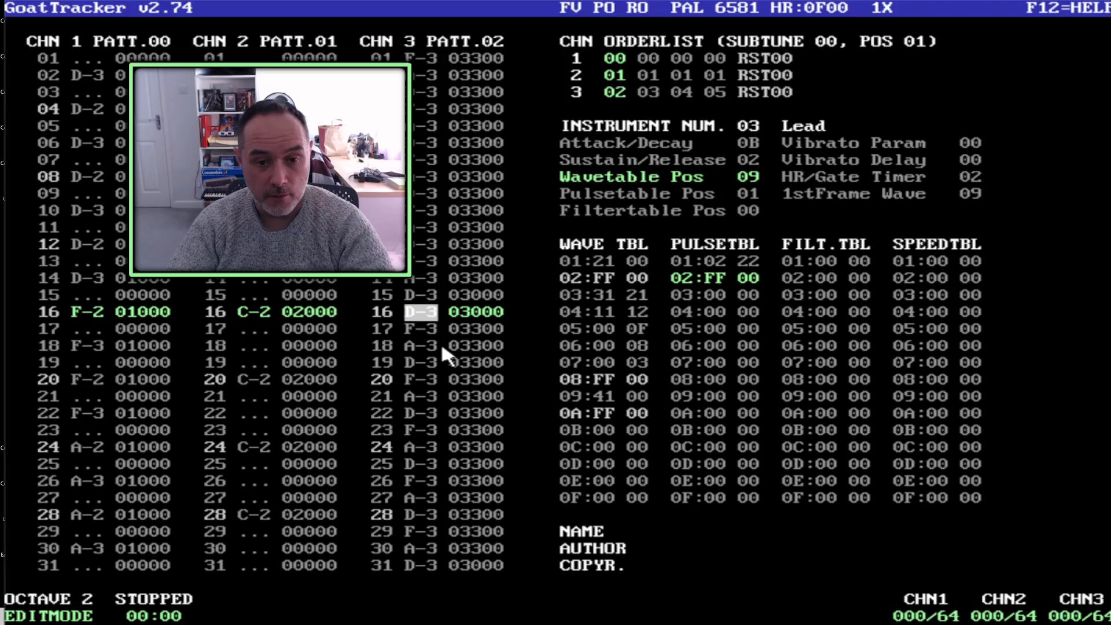
pyautogui.press('r')
pyautogui.press('y')
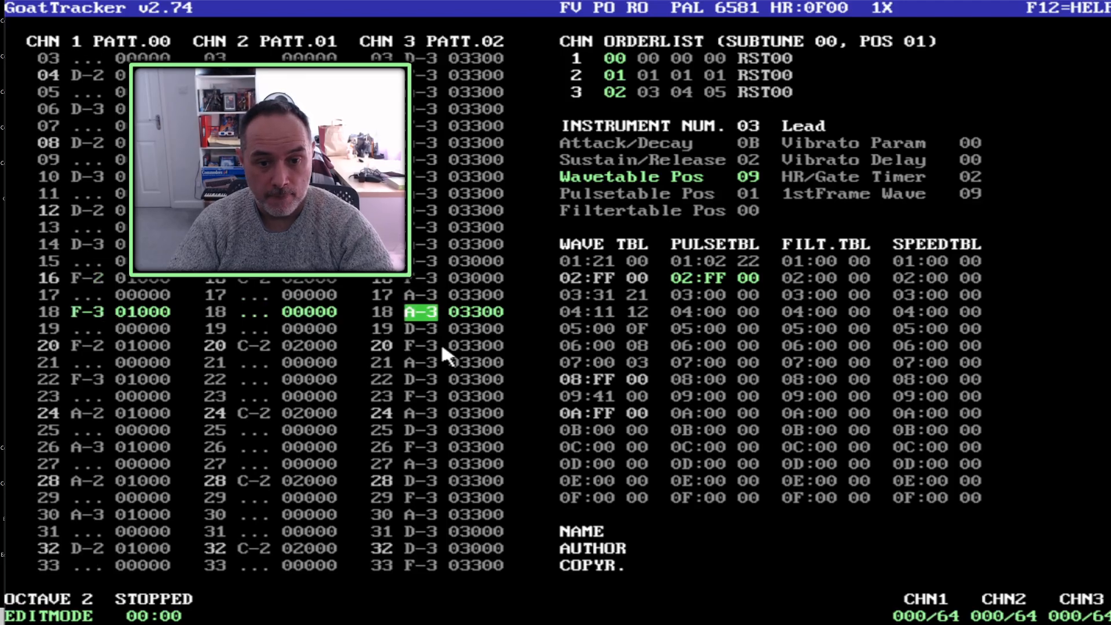
pyautogui.press('i')
pyautogui.press('Up')
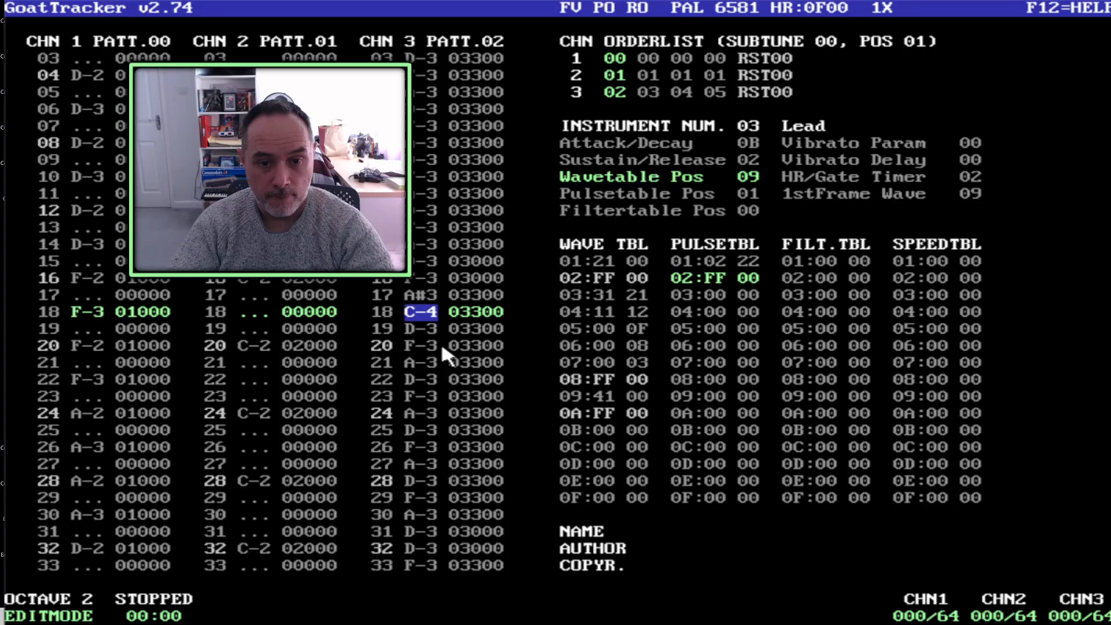
pyautogui.press('Up')
pyautogui.press('r')
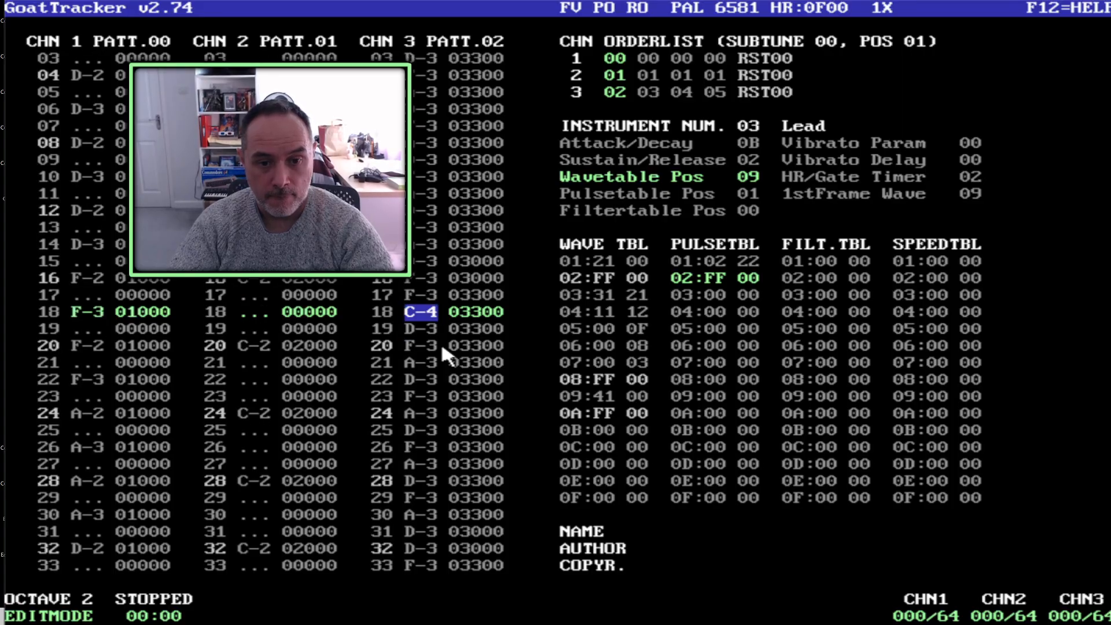
pyautogui.press('Up')
pyautogui.press('y')
pyautogui.press('Down')
pyautogui.press('r')
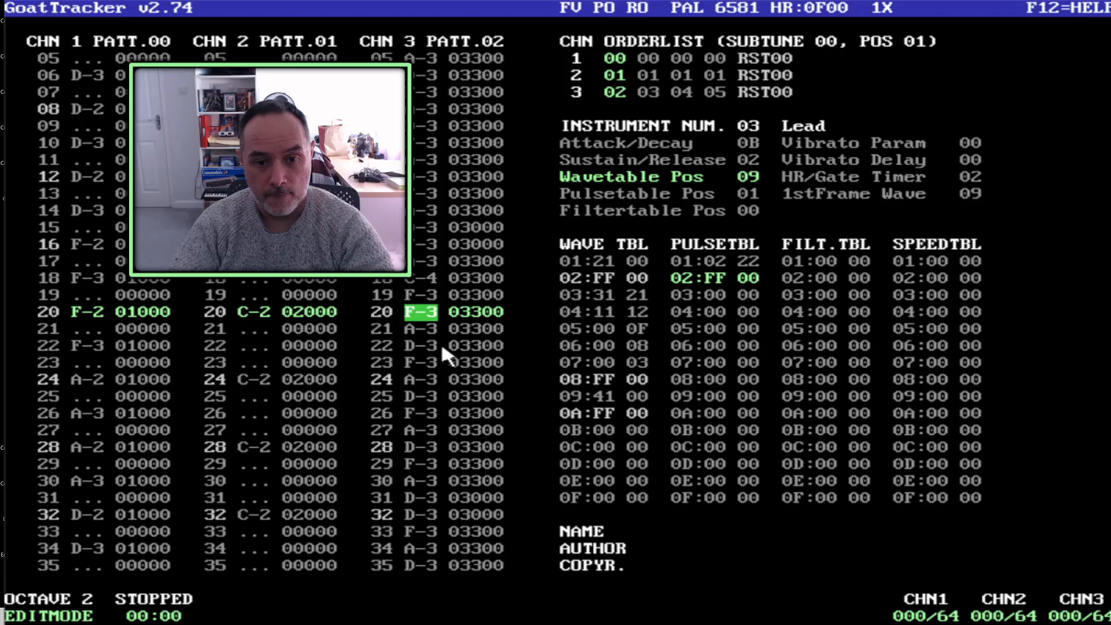
pyautogui.press('y')
pyautogui.press('i')
pyautogui.press('r')
pyautogui.press('y')
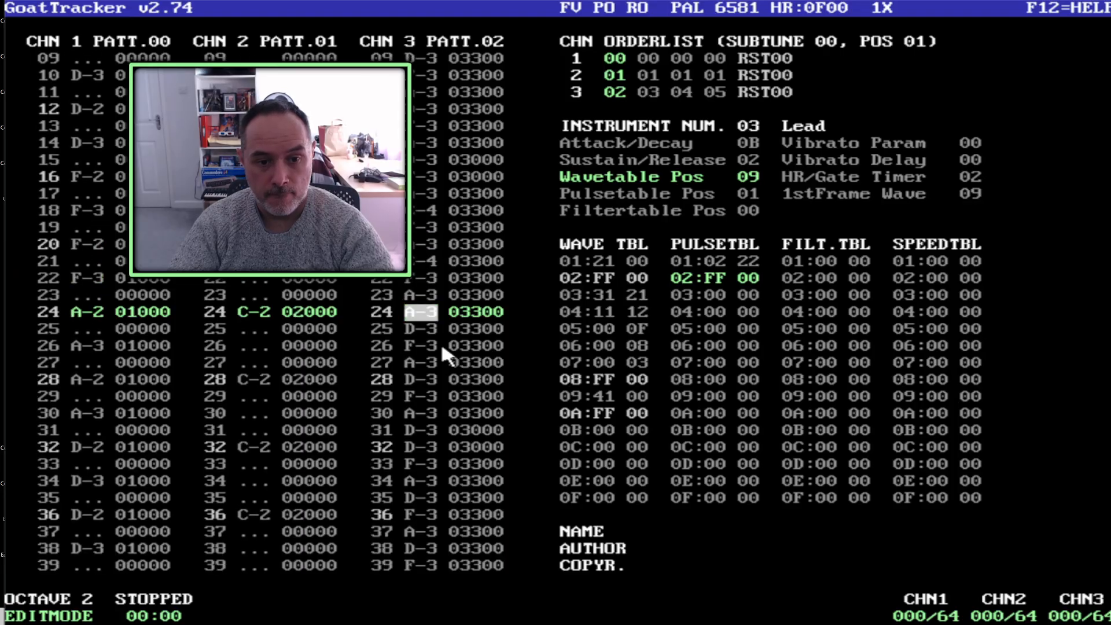
# Continue channel 3 with a repeating A-3, C-4, E-4 arpeggio in rows 24 to 31, ending on C-4.
pyautogui.press('Down')
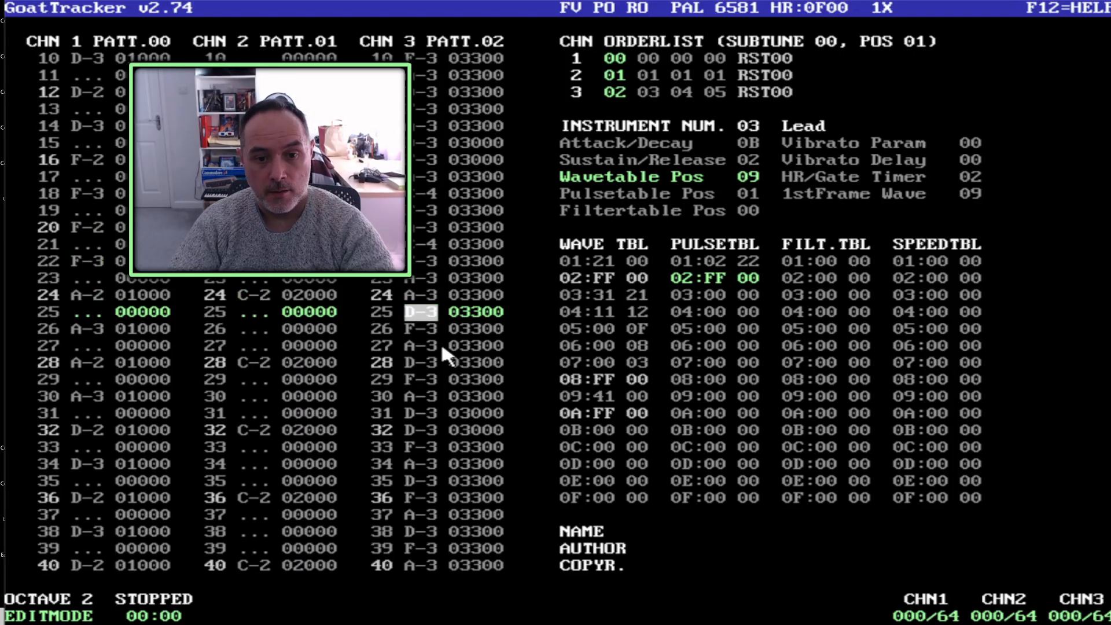
pyautogui.press('Down')
pyautogui.hotkey('shift', 'Left')
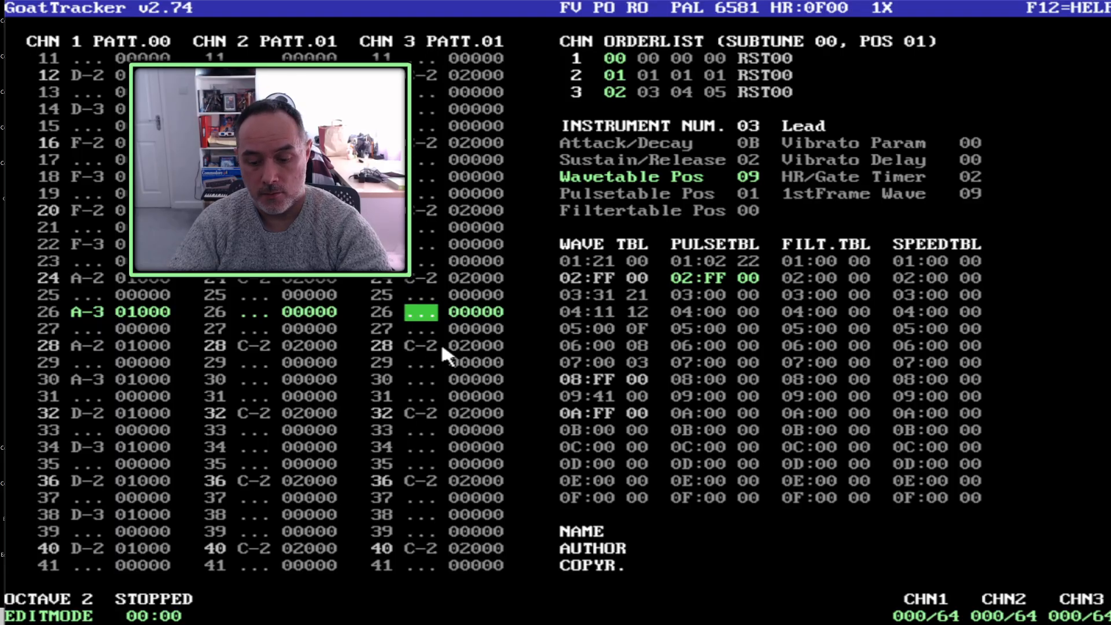
pyautogui.hotkey('shift', 'Right')
pyautogui.press('Down')
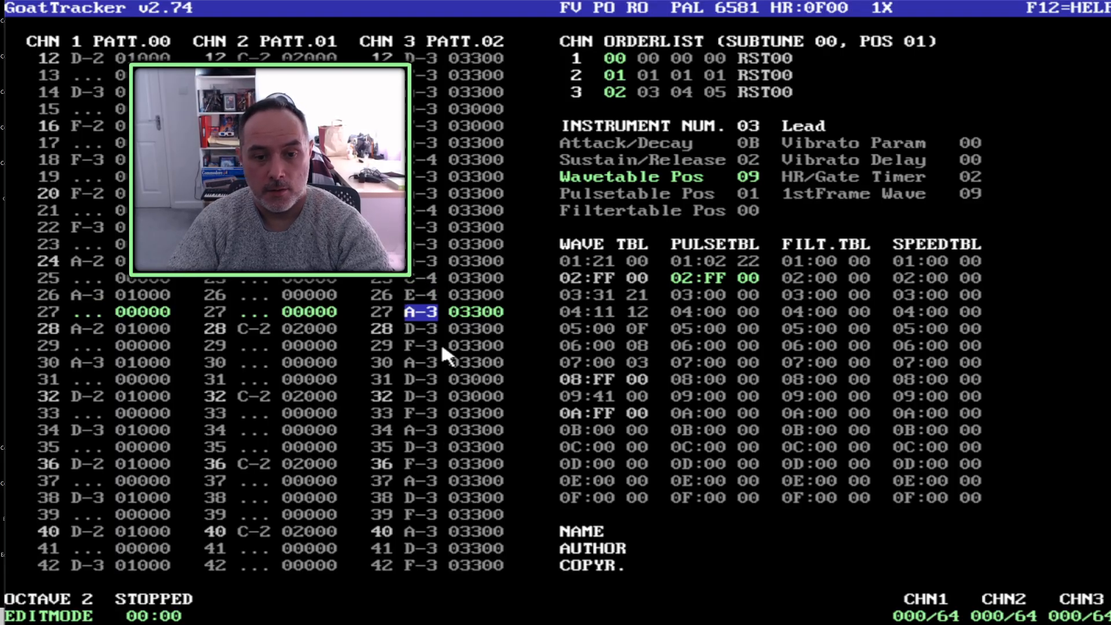
pyautogui.press('Down')
pyautogui.press('Down')
pyautogui.press('Down')
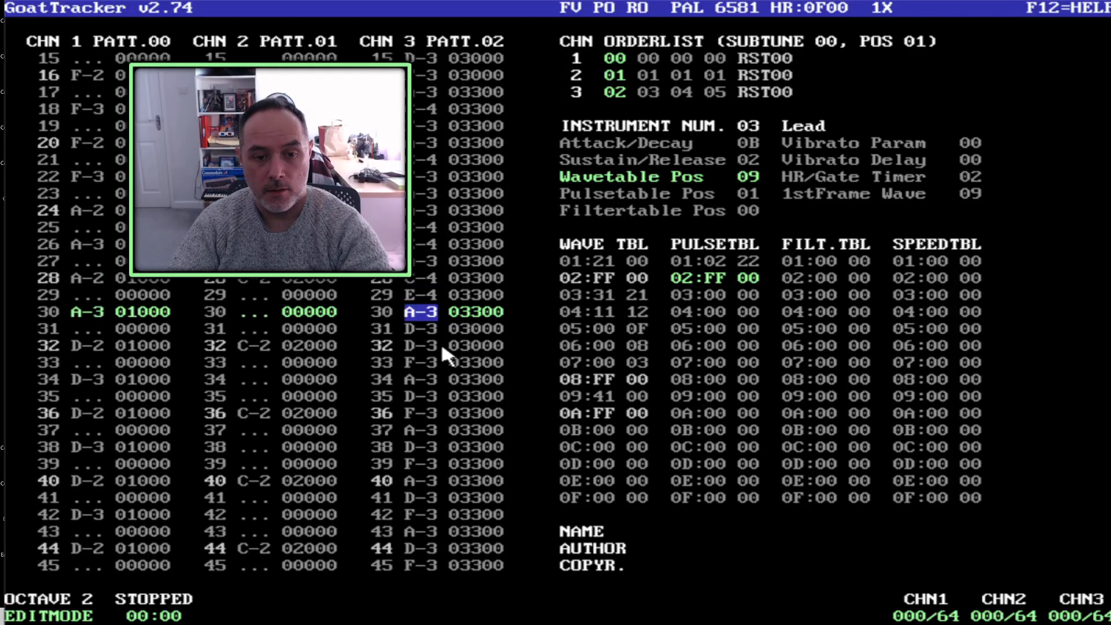
pyautogui.press('Down')
pyautogui.press('i')
# Copy channel 3's arpeggio rows from row 31 back up to row 01.
pyautogui.press('Up')
pyautogui.hotkey('shift', 'Up')
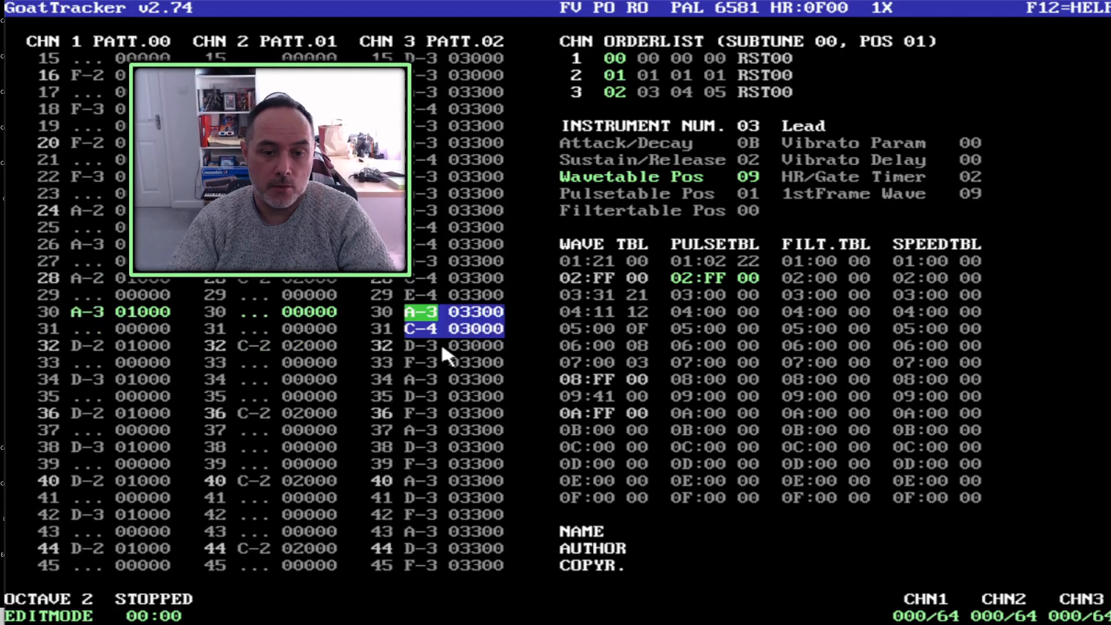
pyautogui.hotkey('shift', 'Up')
pyautogui.hotkey('shift', 'Up')
pyautogui.hotkey('shift', 'Up')
pyautogui.hotkey('shift', 'Up')
pyautogui.hotkey('shift', 'Up')
pyautogui.hotkey('shift', 'Up')
pyautogui.hotkey('shift', 'Up')
pyautogui.hotkey('shift', 'Up')
pyautogui.hotkey('shift', 'Up')
pyautogui.hotkey('shift', 'Up')
pyautogui.hotkey('shift', 'Up')
pyautogui.hotkey('shift', 'Up')
pyautogui.hotkey('shift', 'Up')
pyautogui.hotkey('shift', 'Up')
pyautogui.hotkey('shift', 'Up')
pyautogui.hotkey('shift', 'Up')
pyautogui.hotkey('shift', 'Up')
pyautogui.hotkey('shift', 'Up')
pyautogui.hotkey('shift', 'Up')
pyautogui.hotkey('shift', 'Up')
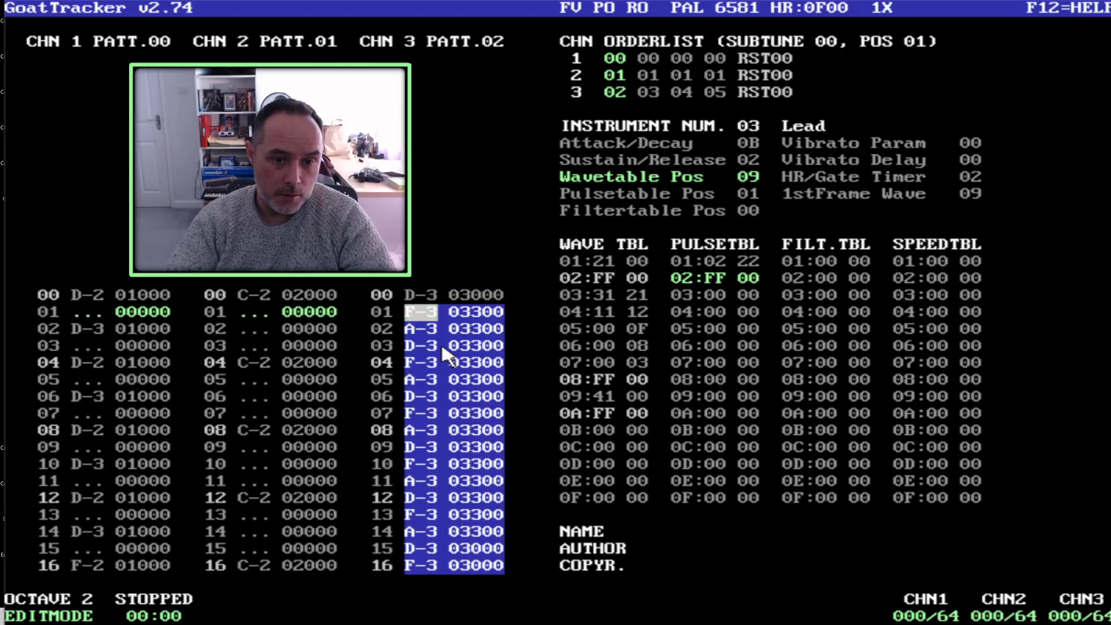
pyautogui.hotkey('shift', 'c')
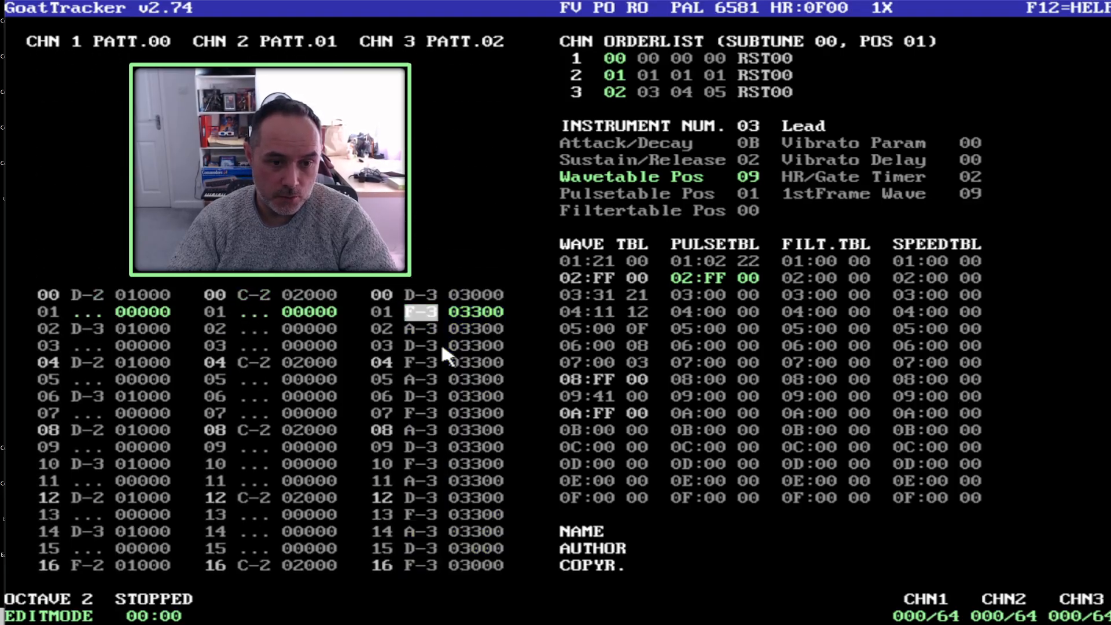
# Paste the copied arpeggio into the second half of channel 3's pattern, filling through row 63, and play the song.
pyautogui.press('Down')
pyautogui.press('Down')
pyautogui.press('Down')
pyautogui.press('Down')
pyautogui.press('Down')
pyautogui.press('Down')
pyautogui.press('Down')
pyautogui.press('Down')
pyautogui.press('Down')
pyautogui.press('Down')
pyautogui.press('Down')
pyautogui.press('Down')
pyautogui.press('Down')
pyautogui.press('Down')
pyautogui.press('Down')
pyautogui.press('Down')
pyautogui.press('Down')
pyautogui.press('Down')
pyautogui.press('Down')
pyautogui.press('Down')
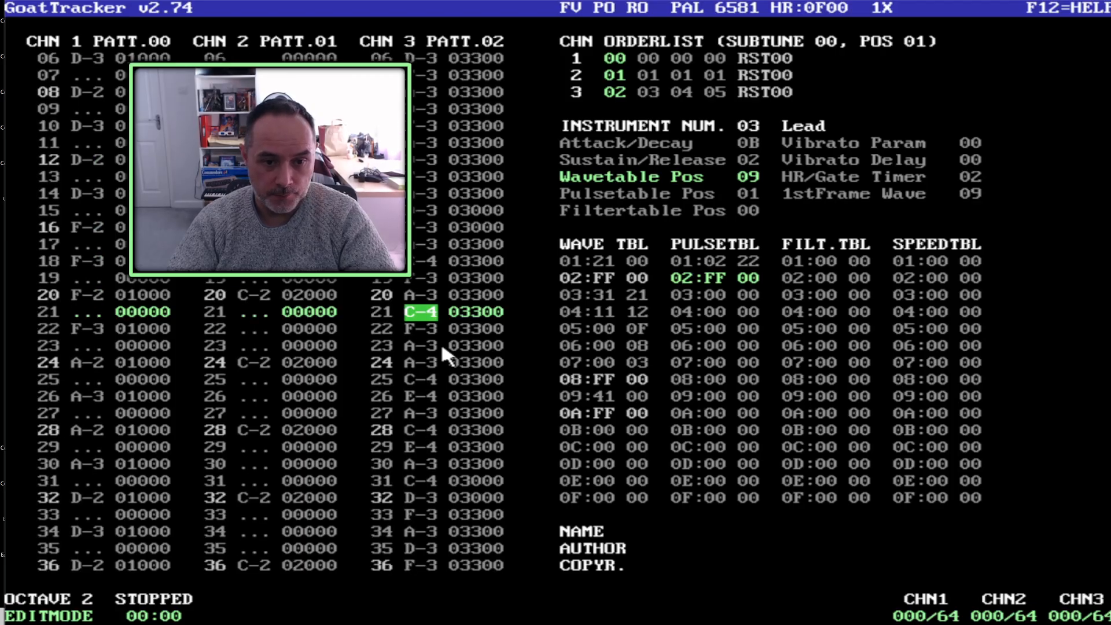
pyautogui.press('Down')
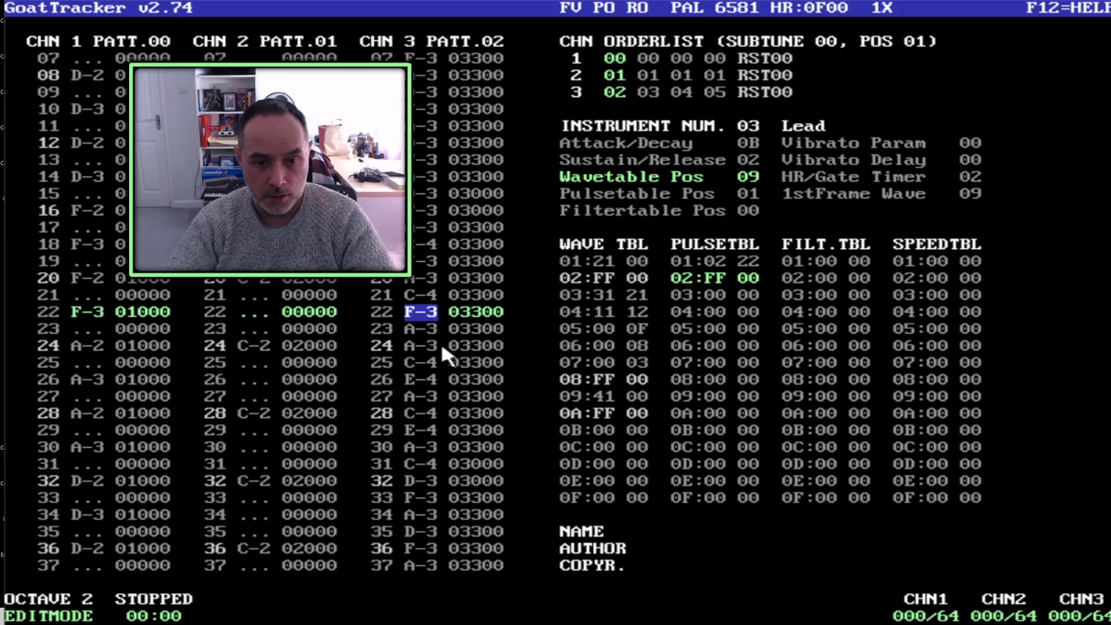
pyautogui.press('Down')
pyautogui.press('Down')
pyautogui.press('Down')
pyautogui.press('Down')
pyautogui.press('Down')
pyautogui.press('Down')
pyautogui.press('Down')
pyautogui.press('Down')
pyautogui.press('Down')
pyautogui.press('Down')
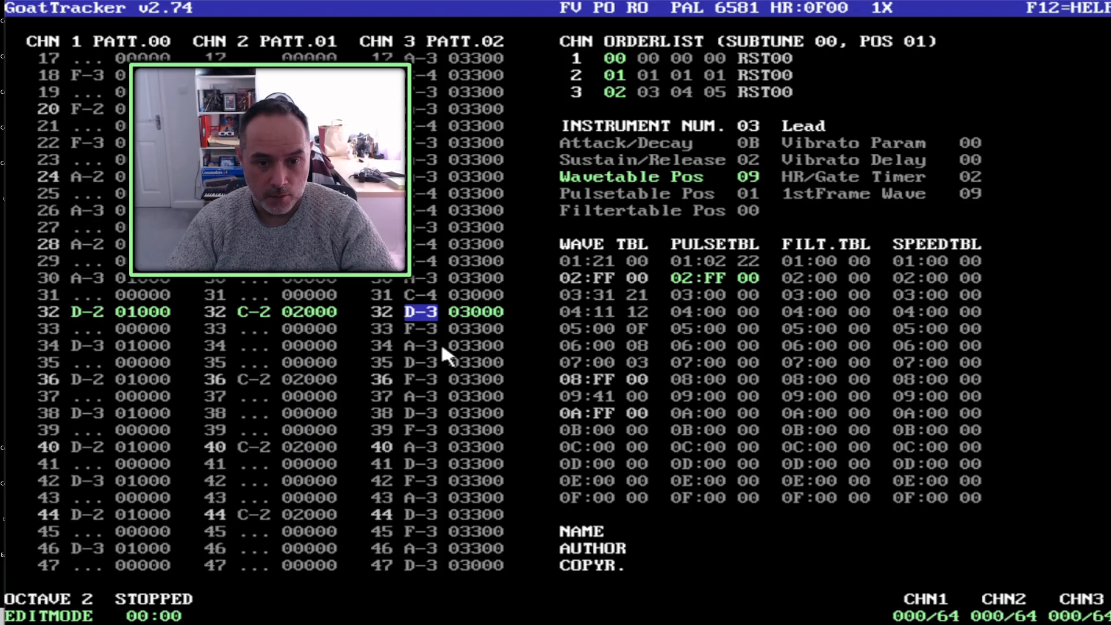
pyautogui.press('End')
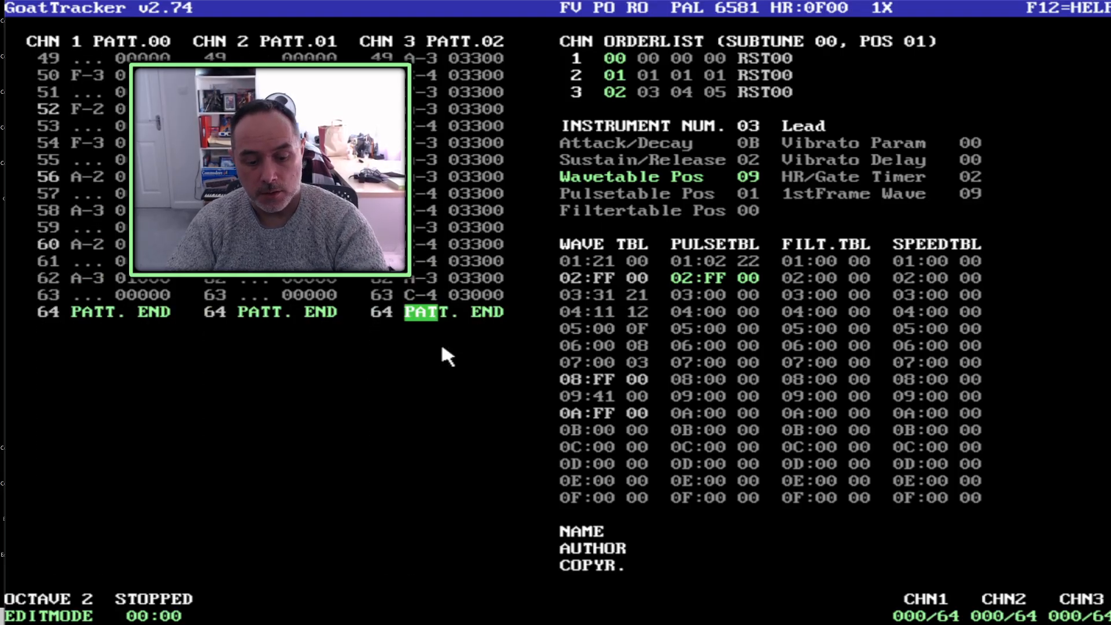
pyautogui.press('F1')
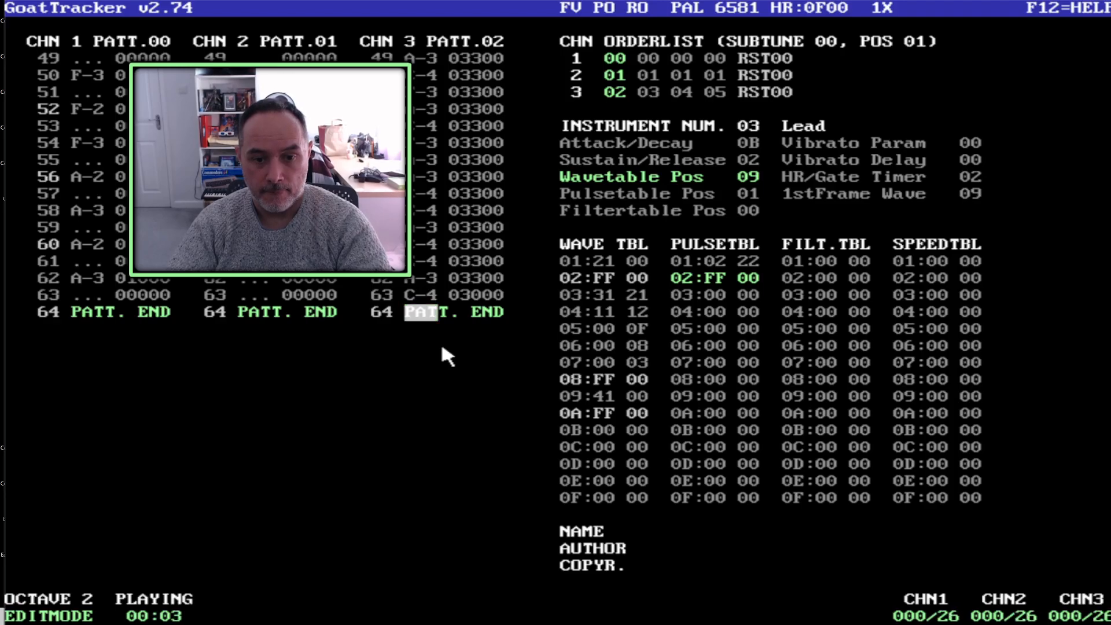
# Review channel 3's pattern from its end back up to row 08 during playback, and stop the song.
pyautogui.press('Up')
pyautogui.press('Up')
pyautogui.press('Up')
pyautogui.press('Up')
pyautogui.press('Up')
pyautogui.press('Up')
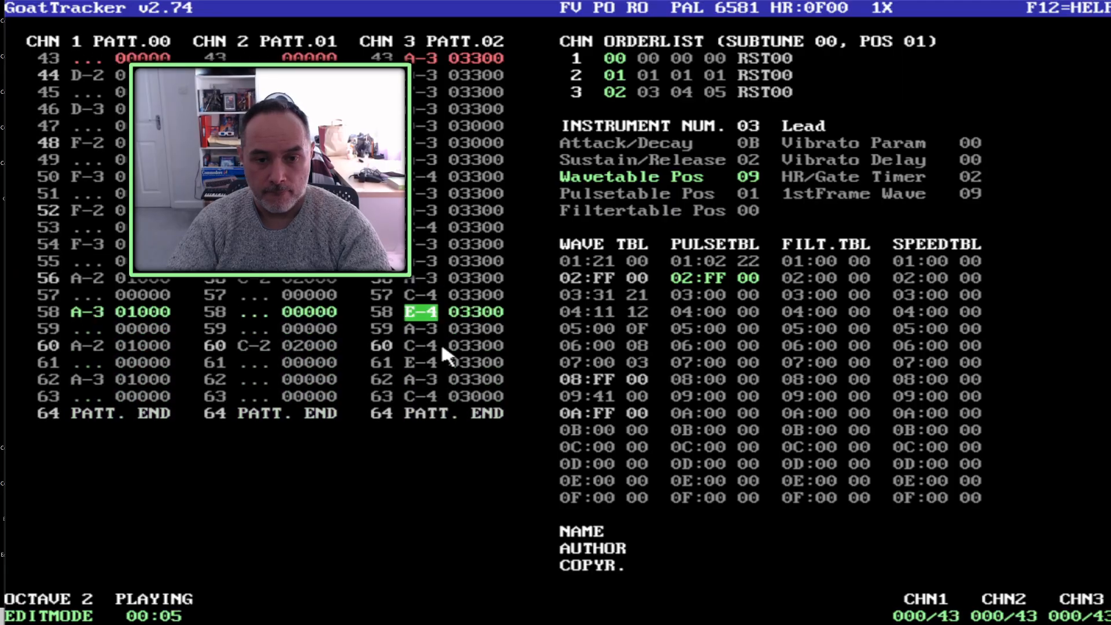
pyautogui.press('Up')
pyautogui.press('Up')
pyautogui.press('Up')
pyautogui.press('Up')
pyautogui.press('Up')
pyautogui.press('Up')
pyautogui.press('Up')
pyautogui.press('Up')
pyautogui.press('Up')
pyautogui.press('Up')
pyautogui.press('Up')
pyautogui.press('Up')
pyautogui.press('Up')
pyautogui.press('Up')
pyautogui.press('Up')
pyautogui.press('Up')
pyautogui.press('Up')
pyautogui.press('Up')
pyautogui.press('Up')
pyautogui.press('Up')
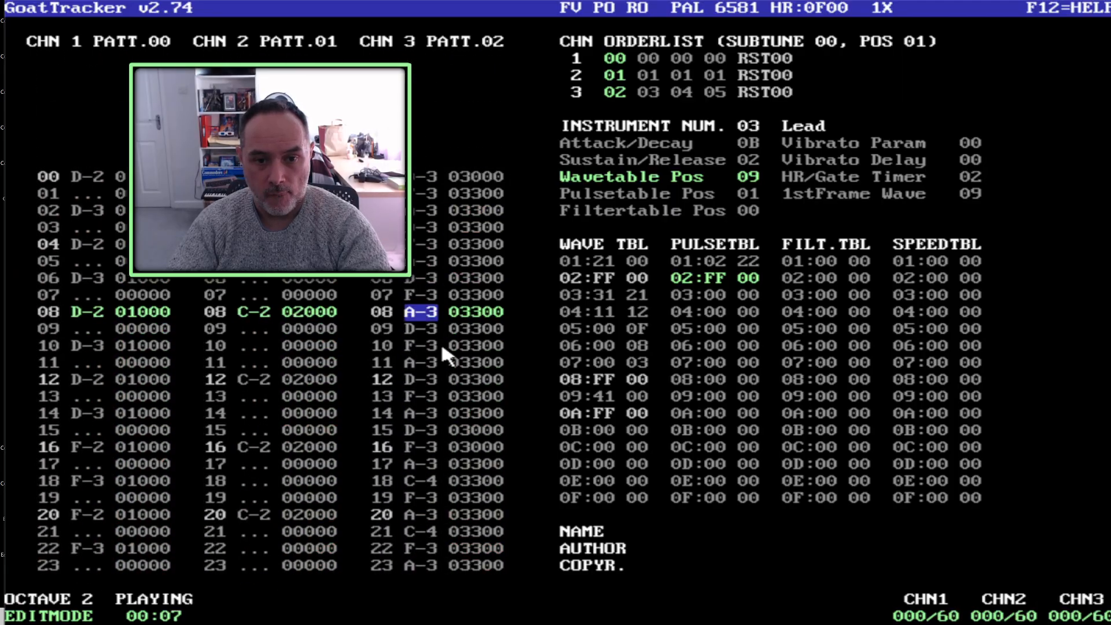
pyautogui.press('F4')
# Set the effect command of channel 3's D-3 note in row 15 to 3 so it glides.
pyautogui.press('Up')
pyautogui.press('Up')
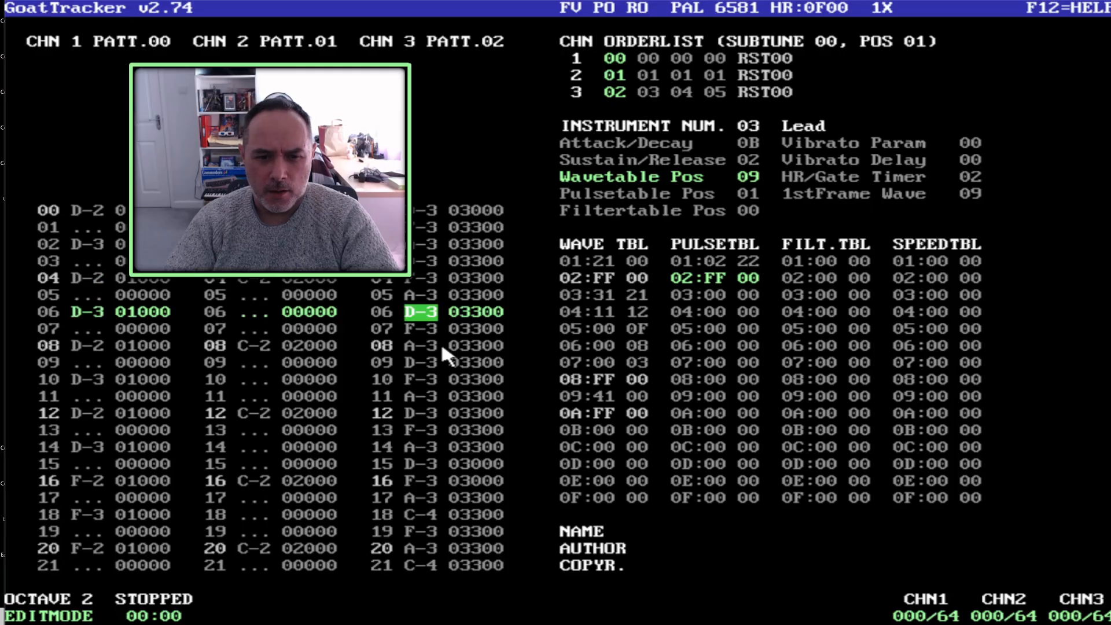
pyautogui.press('Down')
pyautogui.press('Down')
pyautogui.press('Down')
pyautogui.press('Down')
pyautogui.press('Down')
pyautogui.press('Down')
pyautogui.press('Down')
pyautogui.press('Down')
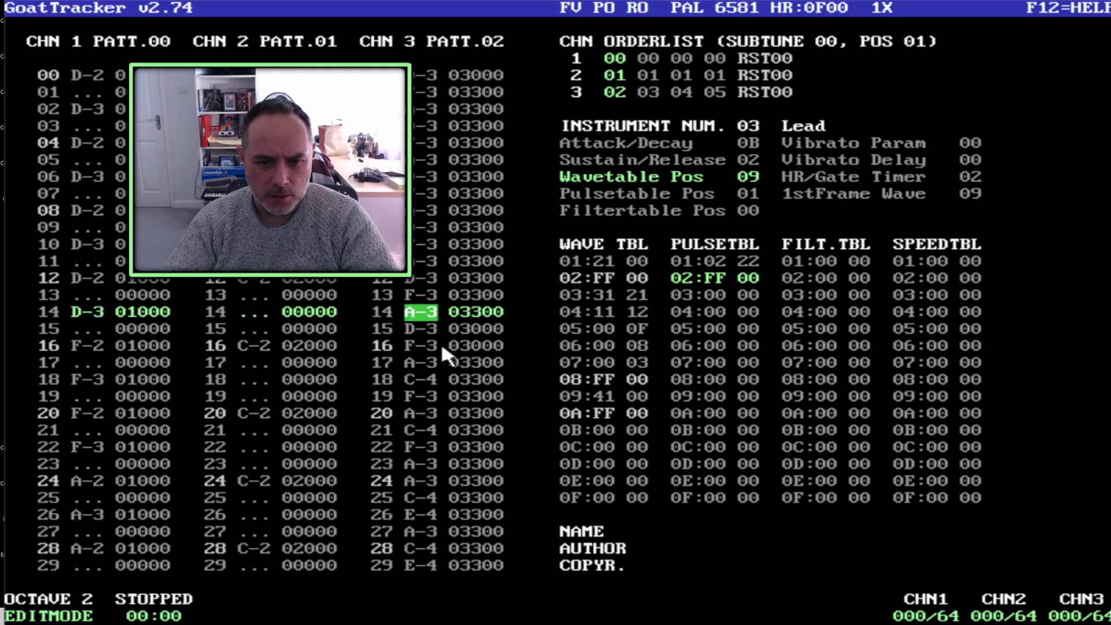
pyautogui.press('Down')
pyautogui.press('Right')
pyautogui.press('Right')
pyautogui.press('Right')
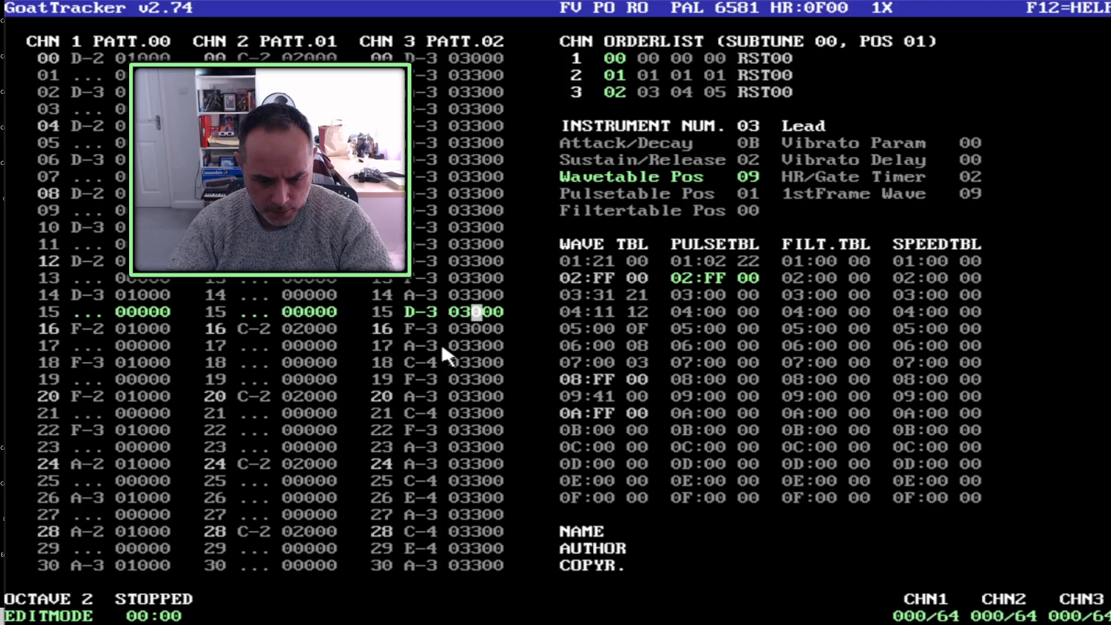
pyautogui.press('Down')
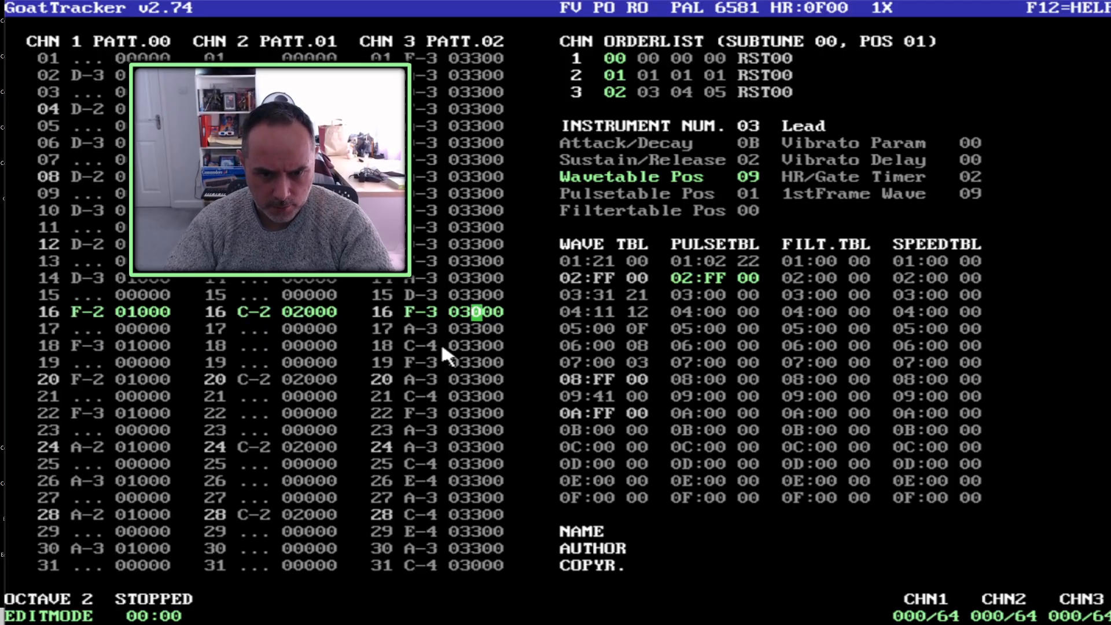
# Set the effect command of channel 3's C-4 note in row 31 to 3.
pyautogui.press('Down')
pyautogui.press('Down')
pyautogui.press('Down')
pyautogui.press('Down')
pyautogui.press('Down')
pyautogui.press('Down')
pyautogui.press('Down')
pyautogui.press('Down')
pyautogui.press('Down')
pyautogui.press('Down')
pyautogui.press('Down')
pyautogui.press('Down')
pyautogui.press('Down')
pyautogui.press('Down')
pyautogui.press('Down')
pyautogui.press('Down')
pyautogui.press('Up')
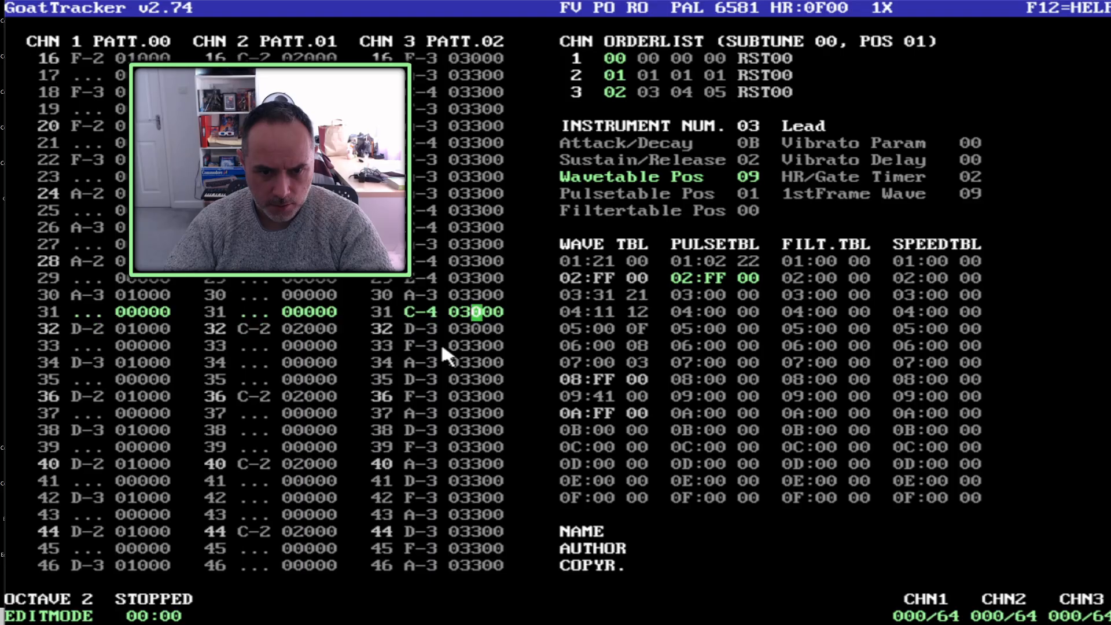
pyautogui.write('3')
# Set the effect command of channel 3's D-3 note in row 47 to 3.
pyautogui.press('Down')
pyautogui.press('Down')
pyautogui.press('Down')
pyautogui.press('Down')
pyautogui.press('Down')
pyautogui.press('Down')
pyautogui.press('Down')
pyautogui.press('Down')
pyautogui.press('Down')
pyautogui.press('Down')
pyautogui.press('Down')
pyautogui.press('Down')
pyautogui.press('Down')
pyautogui.press('Down')
pyautogui.press('Down')
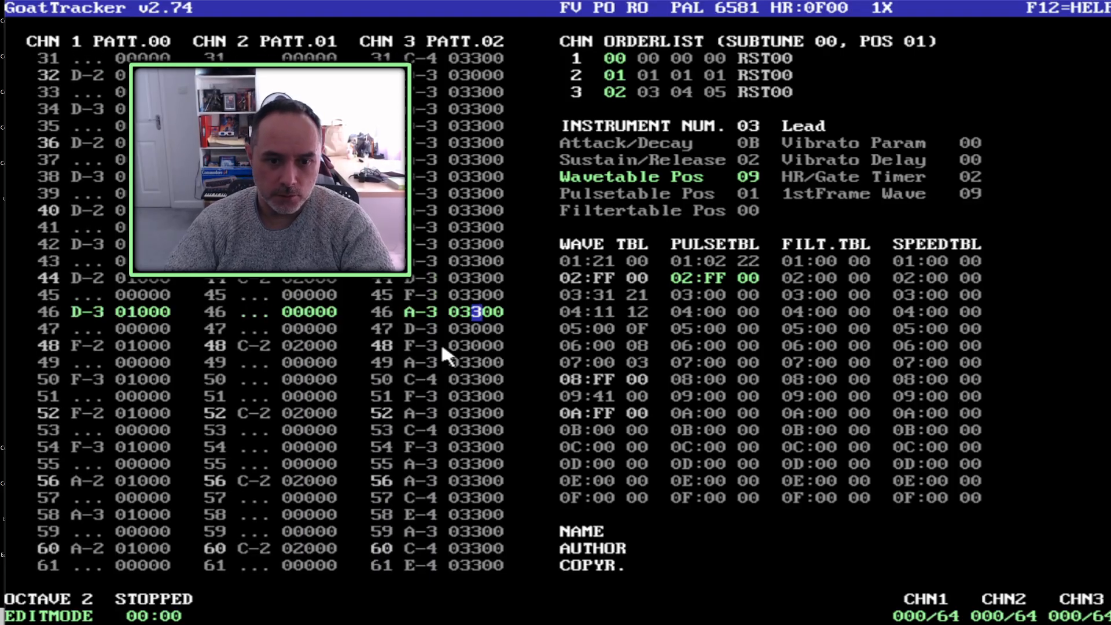
pyautogui.press('Down')
pyautogui.write('3')
pyautogui.press('Down')
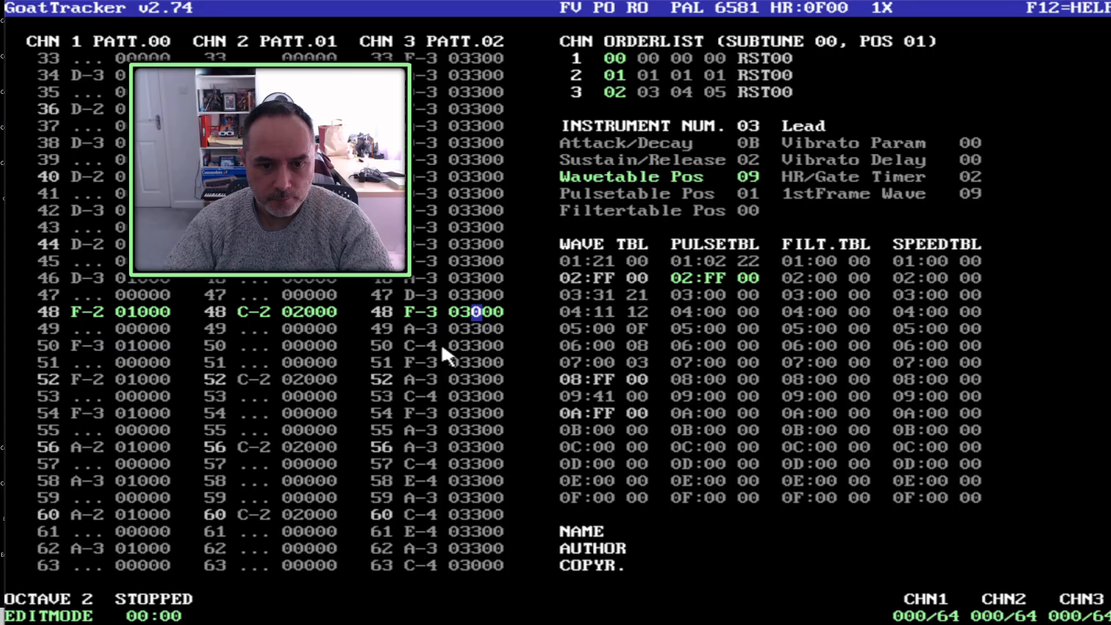
# Set the effect command of channel 3's A-3 note in row 24 to 0, with its instrument number at 03.
pyautogui.press('Up')
pyautogui.press('Up')
pyautogui.press('Up')
pyautogui.press('Up')
pyautogui.press('Up')
pyautogui.press('Up')
pyautogui.press('Up')
pyautogui.press('Up')
pyautogui.press('Up')
pyautogui.press('Up')
pyautogui.press('Up')
pyautogui.press('Up')
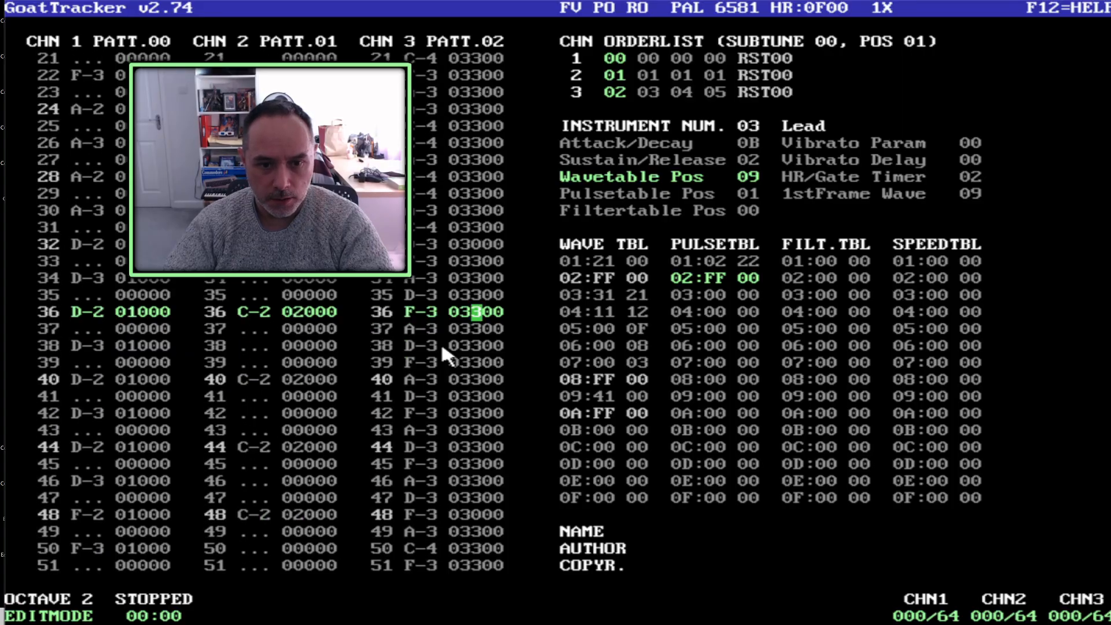
pyautogui.press('Up')
pyautogui.press('Up')
pyautogui.press('Up')
pyautogui.press('Up')
pyautogui.press('Up')
pyautogui.press('Up')
pyautogui.press('Up')
pyautogui.press('Up')
pyautogui.press('Up')
pyautogui.press('Up')
pyautogui.press('Up')
pyautogui.press('Up')
pyautogui.press('Up')
pyautogui.press('Up')
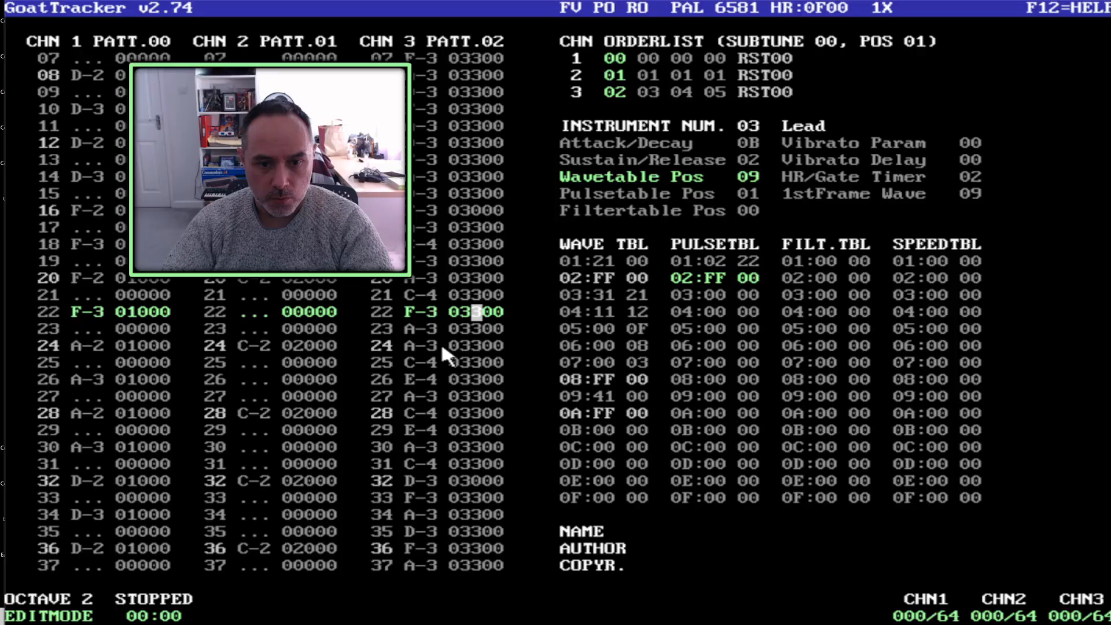
pyautogui.press('Down')
pyautogui.press('Down')
pyautogui.press('Left')
pyautogui.write('0')
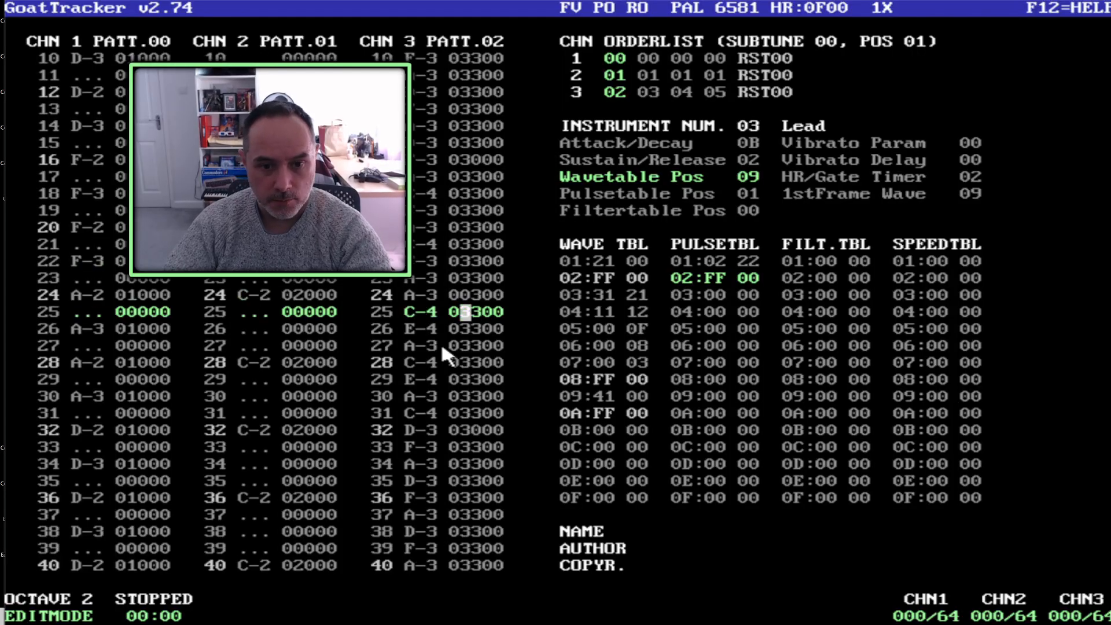
pyautogui.press('Right')
pyautogui.press('Up')
pyautogui.write('0')
pyautogui.press('Left')
pyautogui.press('Up')
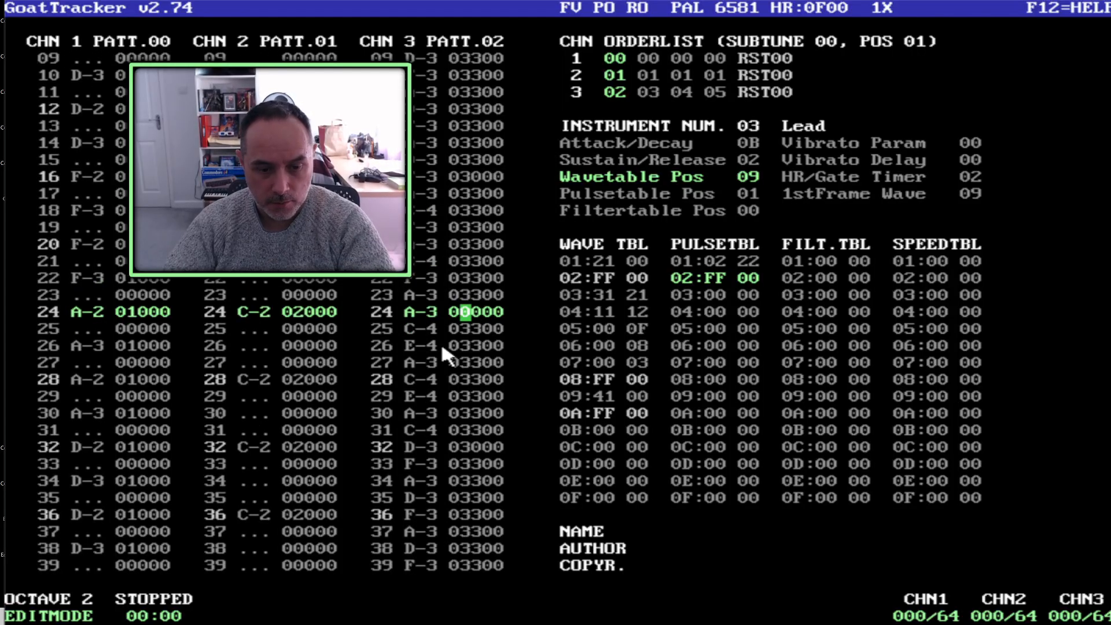
pyautogui.write('3')
pyautogui.press('Right')
pyautogui.press('Up')
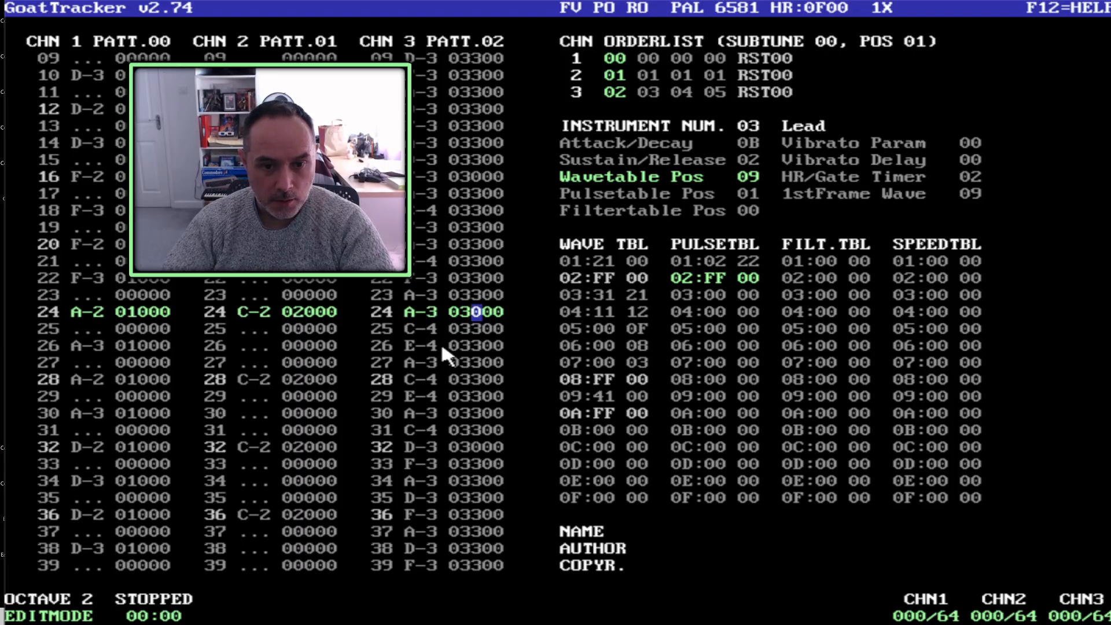
# Check channel 3's effect commands from row 24 down to row 48, play the song to hear the arpeggio, and stop it.
pyautogui.press('Down')
pyautogui.press('Down')
pyautogui.press('Down')
pyautogui.press('Down')
pyautogui.press('Down')
pyautogui.press('Down')
pyautogui.press('Down')
pyautogui.press('Down')
pyautogui.press('Down')
pyautogui.press('Down')
pyautogui.press('Down')
pyautogui.press('Down')
pyautogui.press('Down')
pyautogui.press('Down')
pyautogui.press('Down')
pyautogui.press('Down')
pyautogui.press('Down')
pyautogui.press('Down')
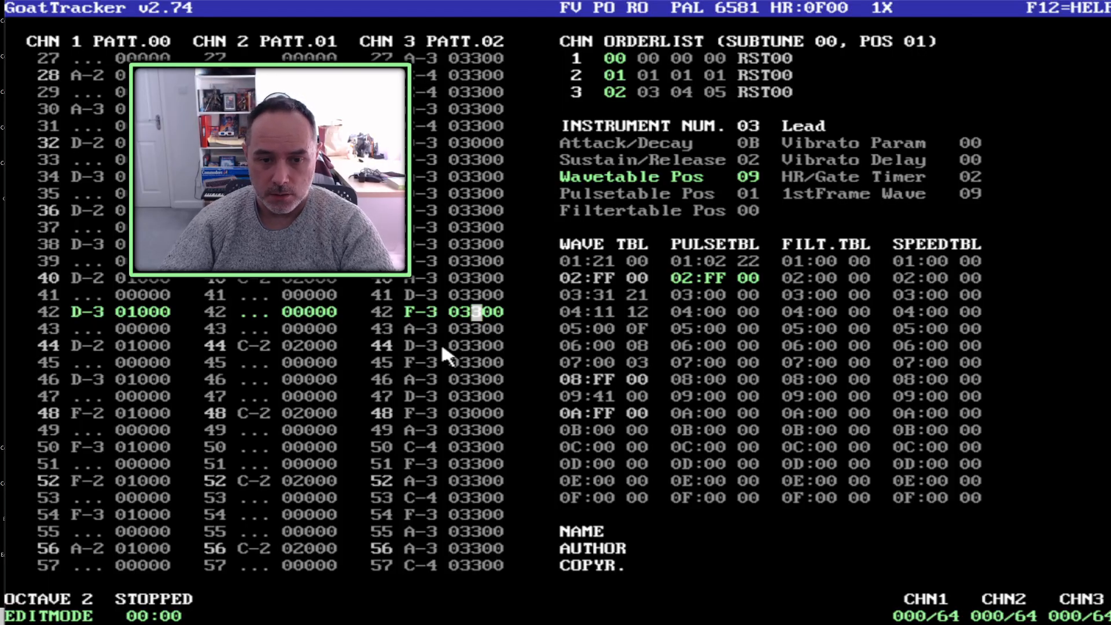
pyautogui.press('Down')
pyautogui.press('Down')
pyautogui.press('Down')
pyautogui.press('Down')
pyautogui.press('Down')
pyautogui.press('Down')
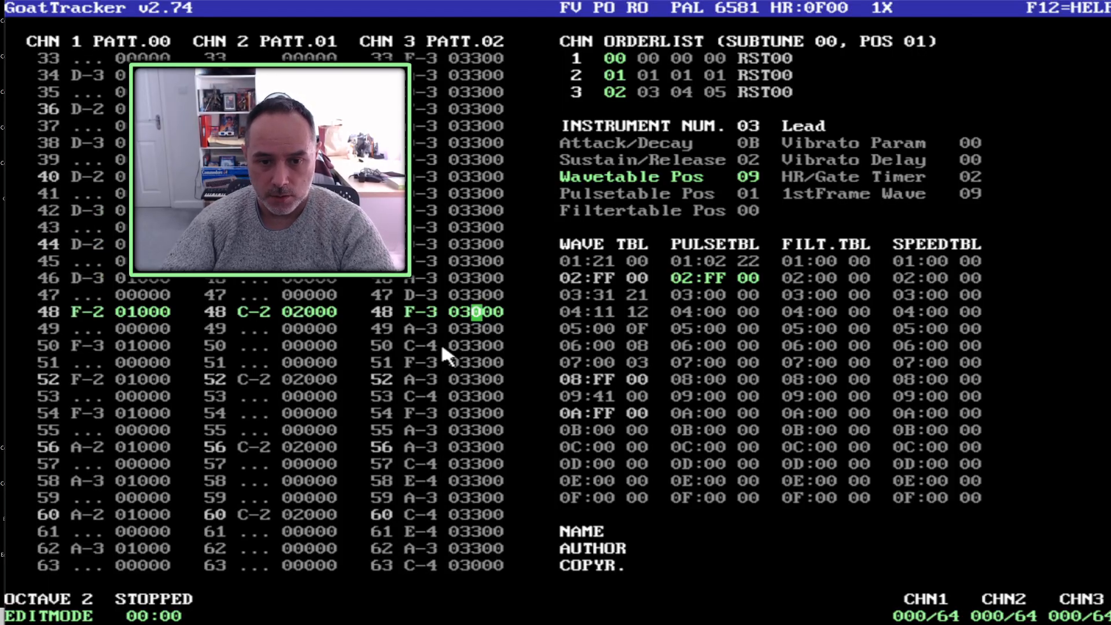
pyautogui.press('Left')
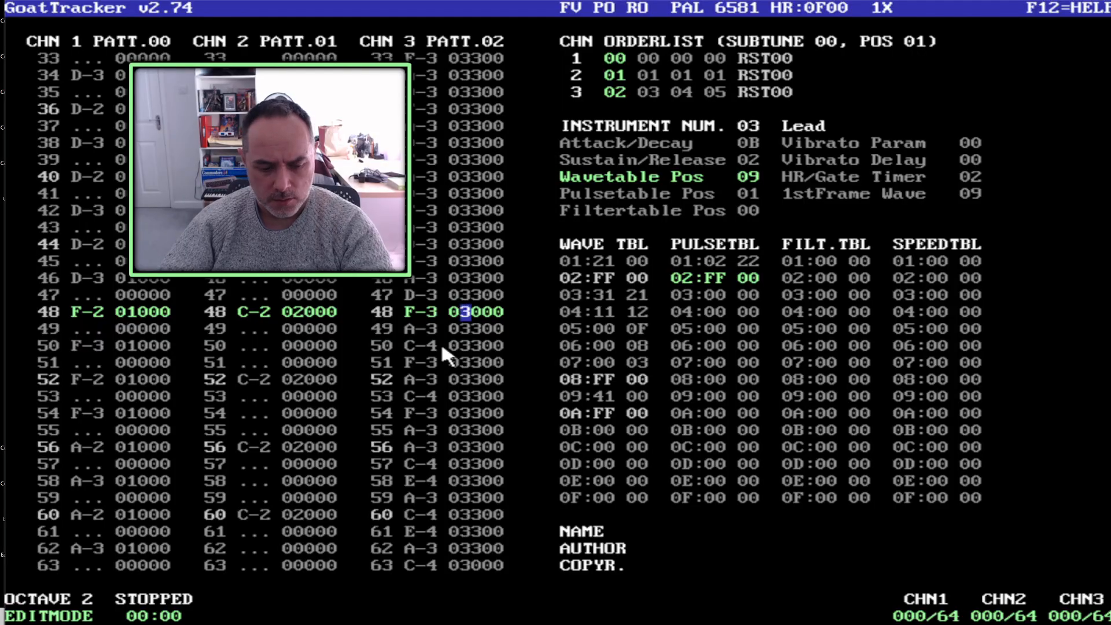
pyautogui.press('F1')
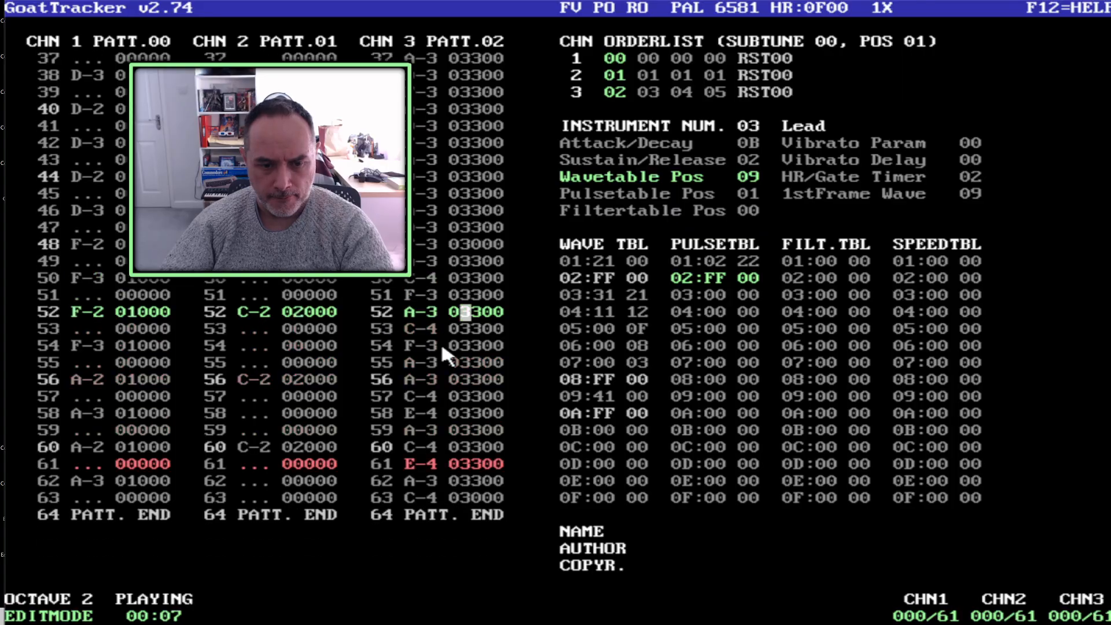
pyautogui.press('F4')
# Set the effect command of channel 3's A-3 note in row 56 to 0, and play the song to check it.
pyautogui.press('Down')
pyautogui.press('Down')
pyautogui.press('Down')
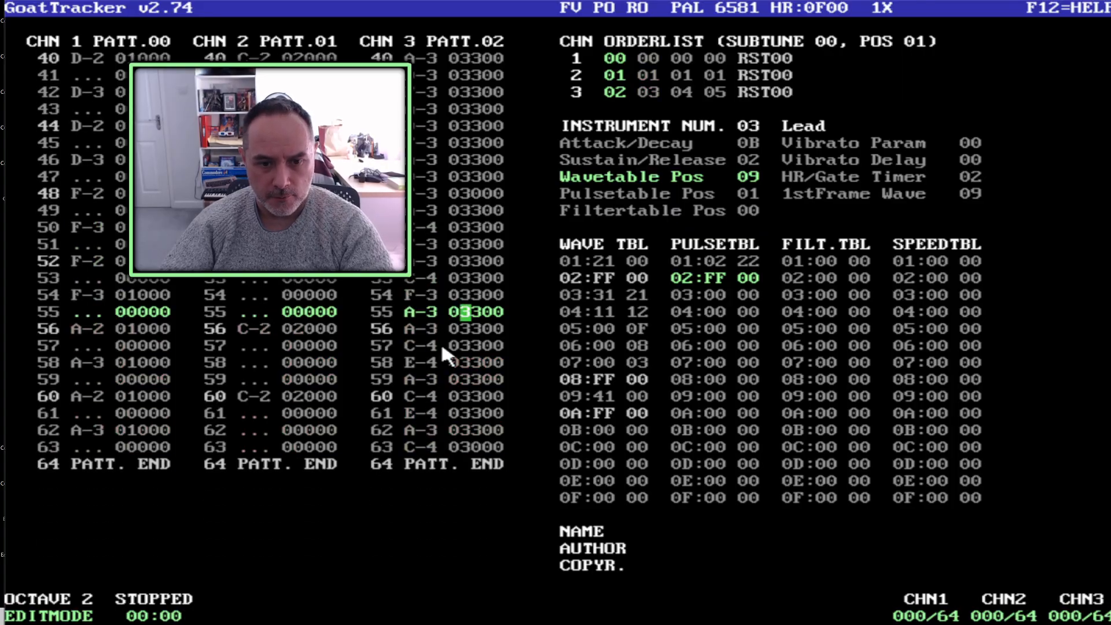
pyautogui.press('Up')
pyautogui.press('Down')
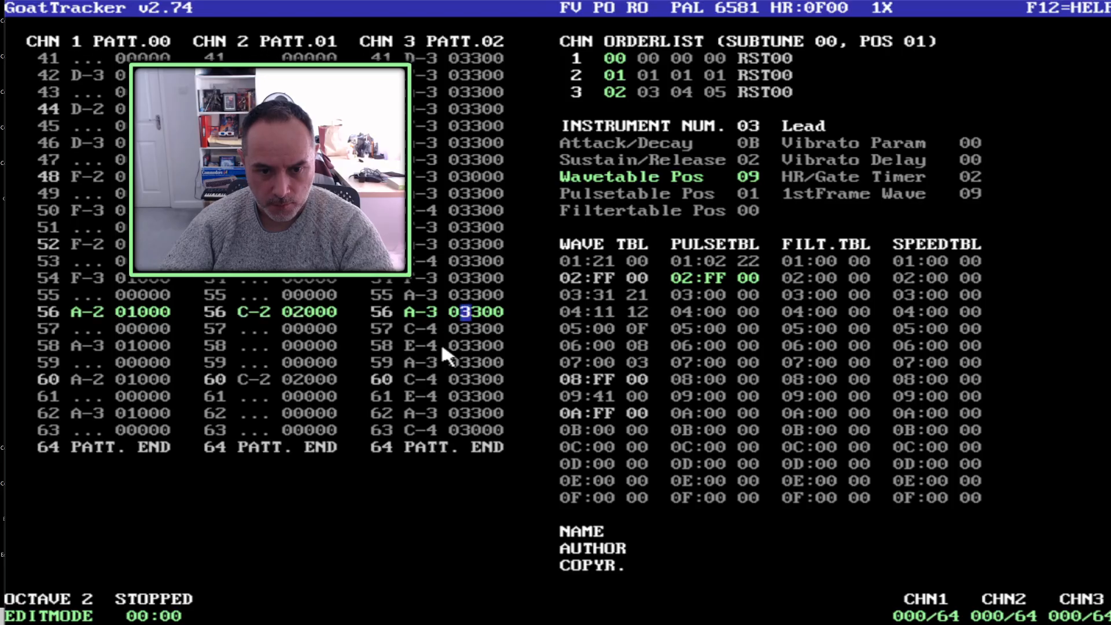
pyautogui.press('Right')
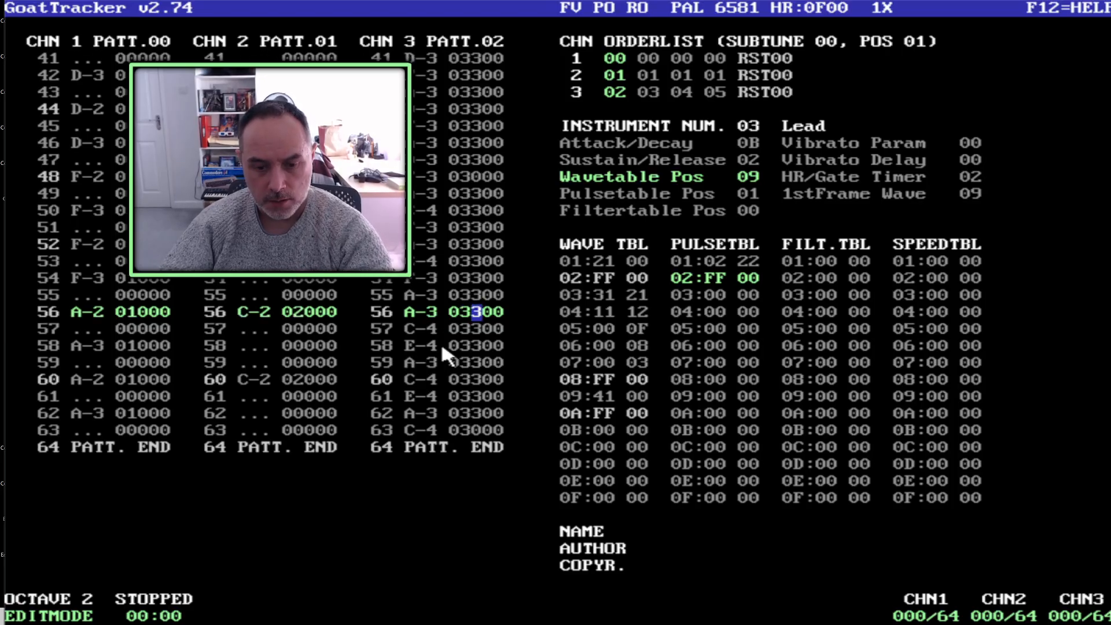
pyautogui.write('0')
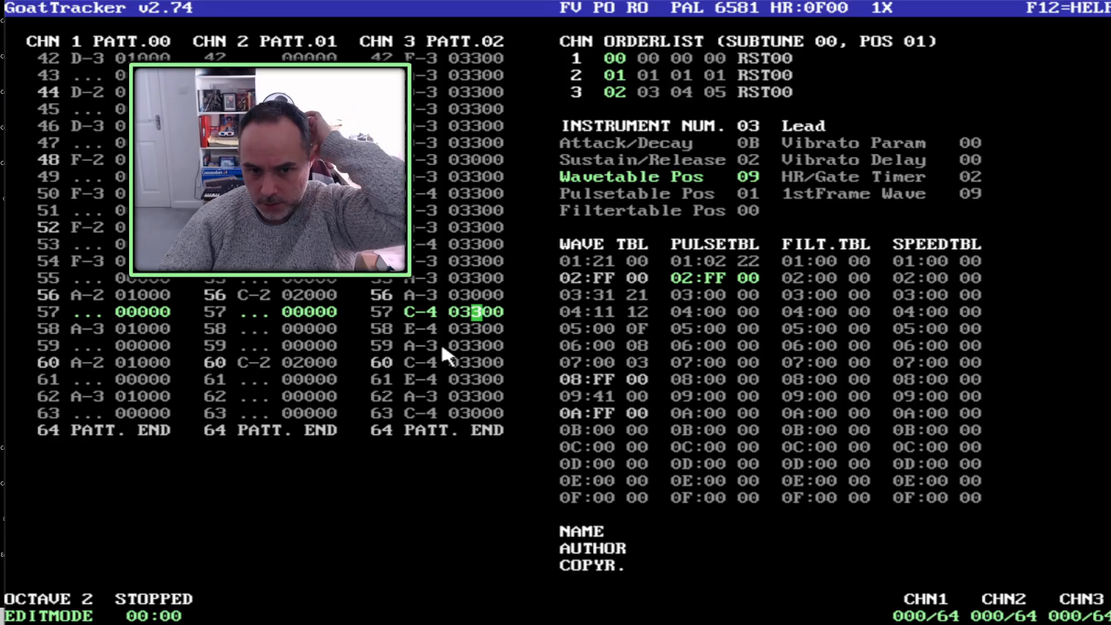
pyautogui.press('F1')
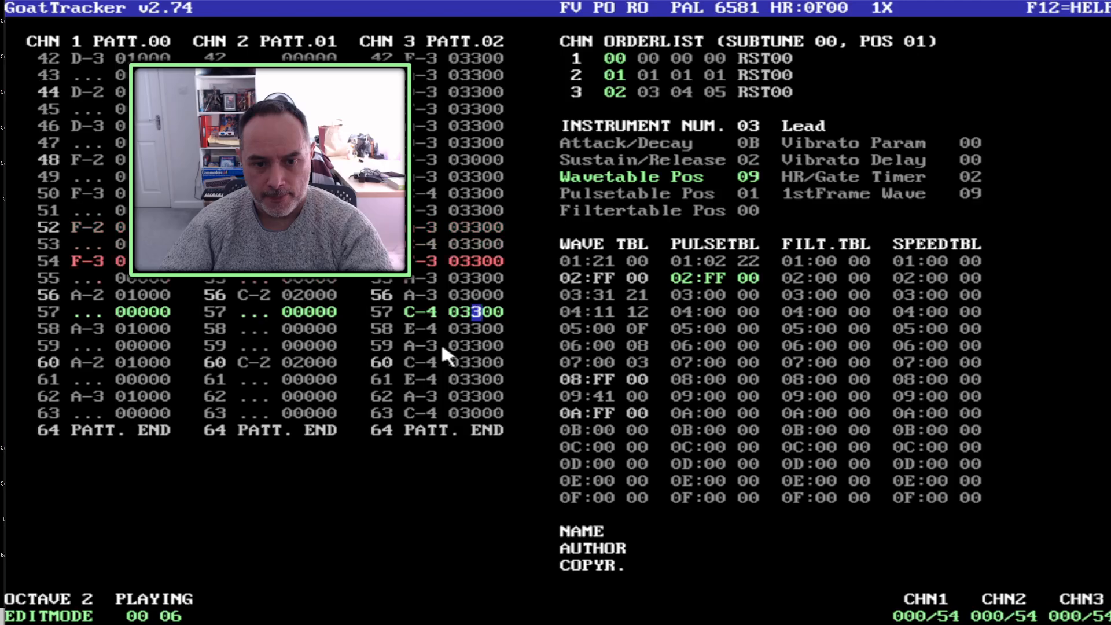
pyautogui.press('F4')
# Check channel 3's effect commands from row 57 down to row 63 with the song stopped.
pyautogui.press('Down')
pyautogui.press('Down')
pyautogui.press('Down')
pyautogui.press('Down')
pyautogui.press('Down')
pyautogui.press('Down')
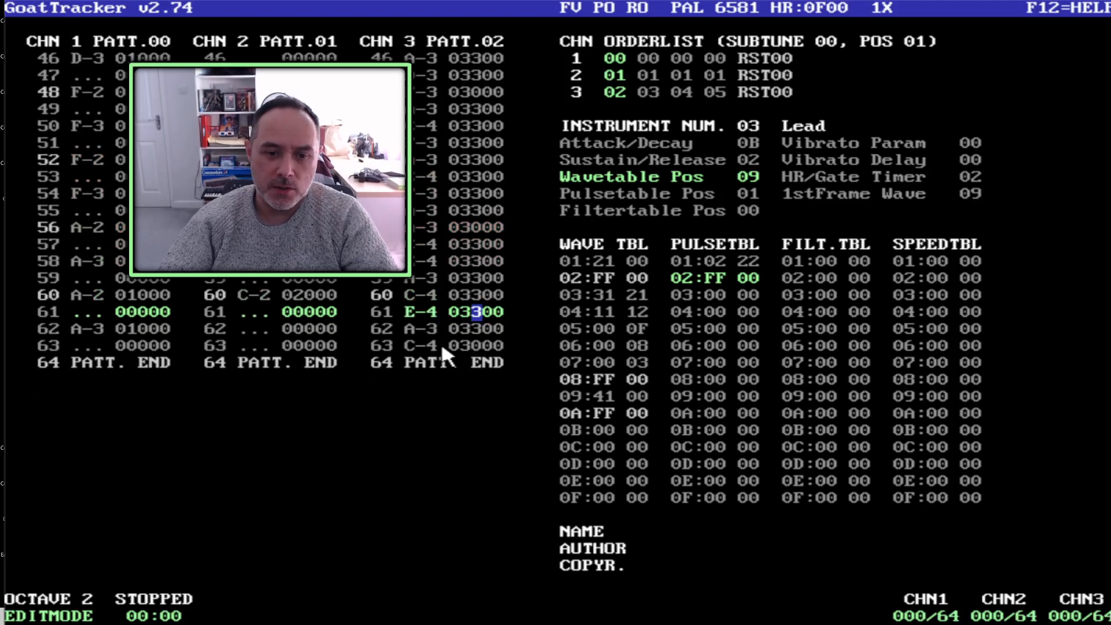
pyautogui.press('Left')
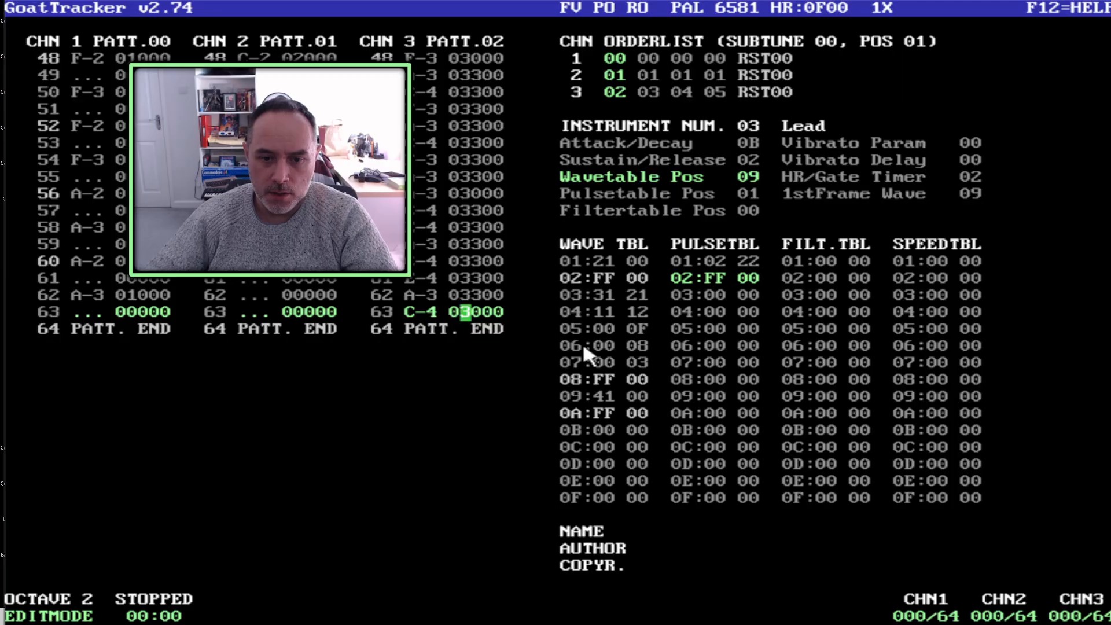
# Try a note value of 0C in wavetable row 09 for the Lead, and play the song to hear it.
pyautogui.click(640, 401)
pyautogui.write('c')
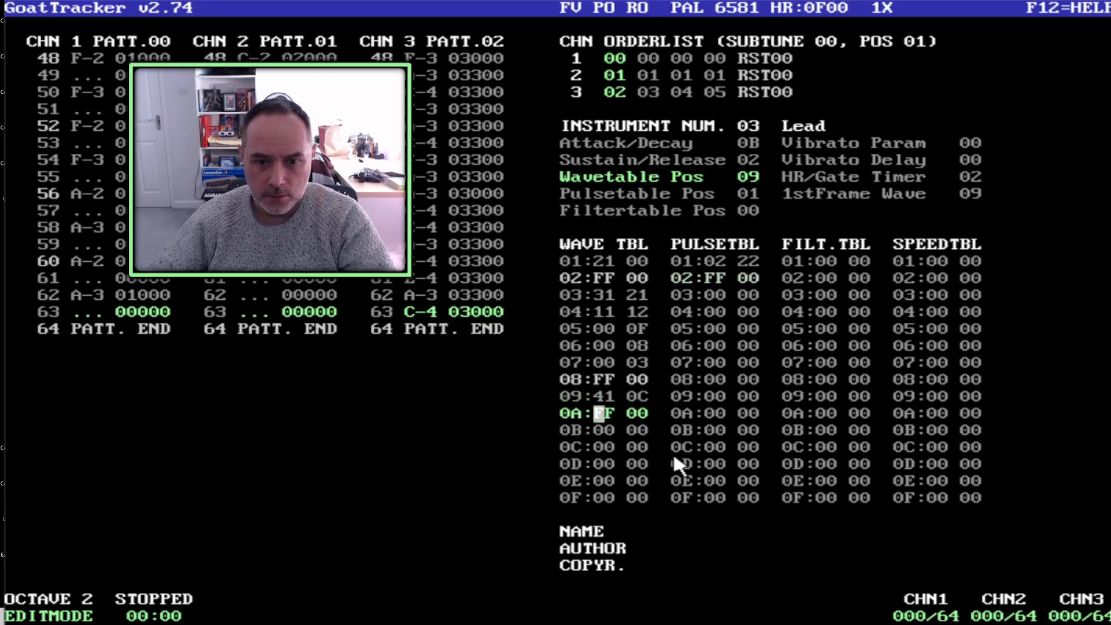
pyautogui.press('F1')
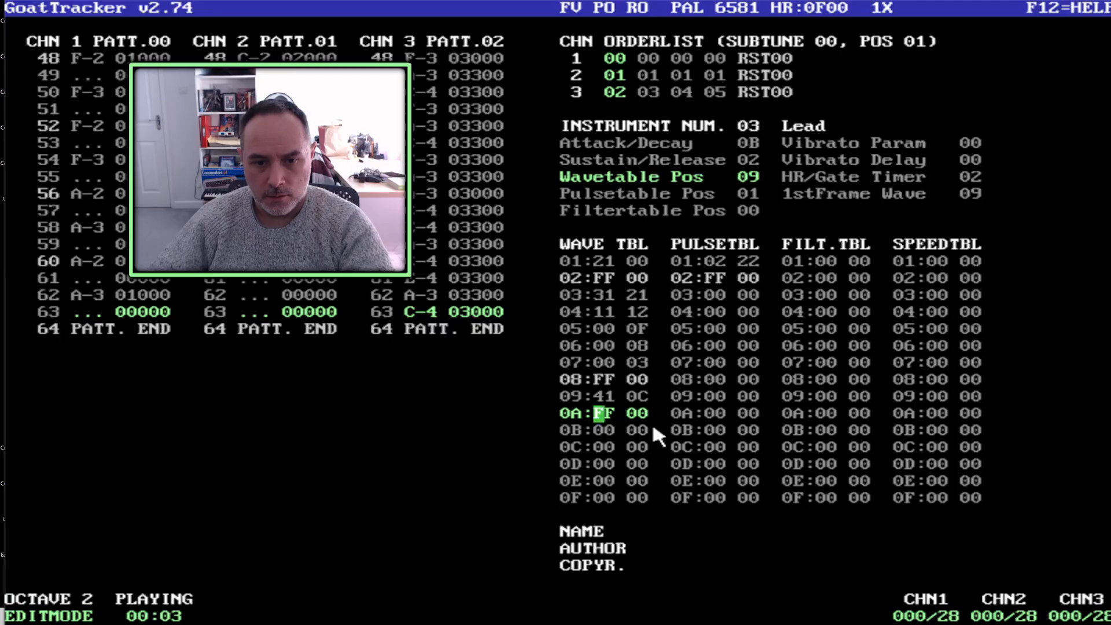
# Try a note value of 18 in wavetable row 09 while the song plays, and stop the song.
pyautogui.click(632, 398)
pyautogui.write('18')
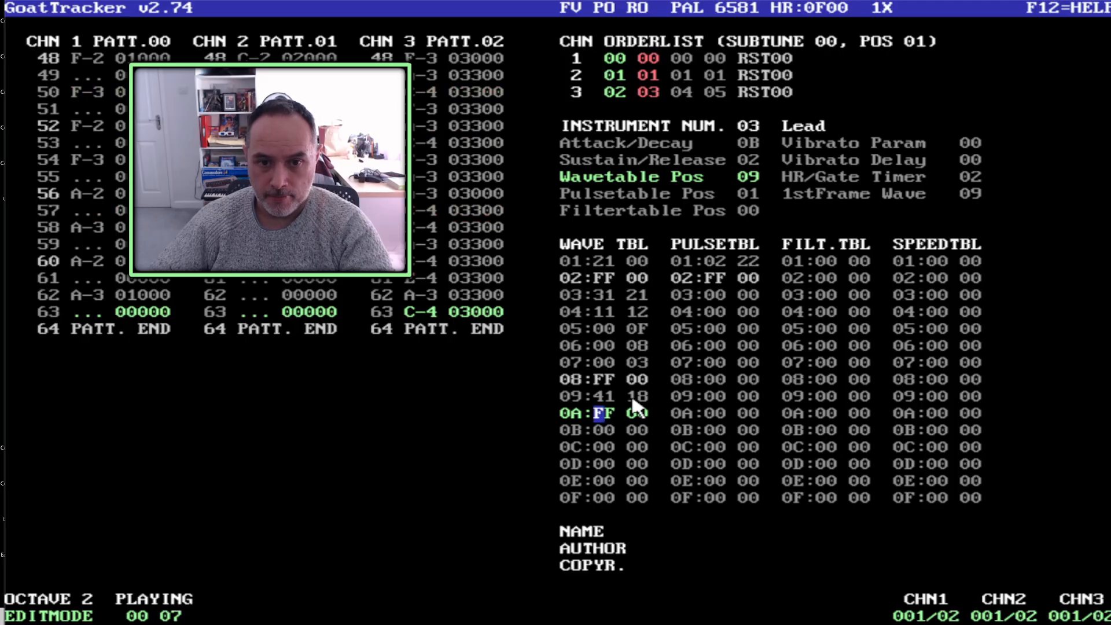
pyautogui.press('F4')
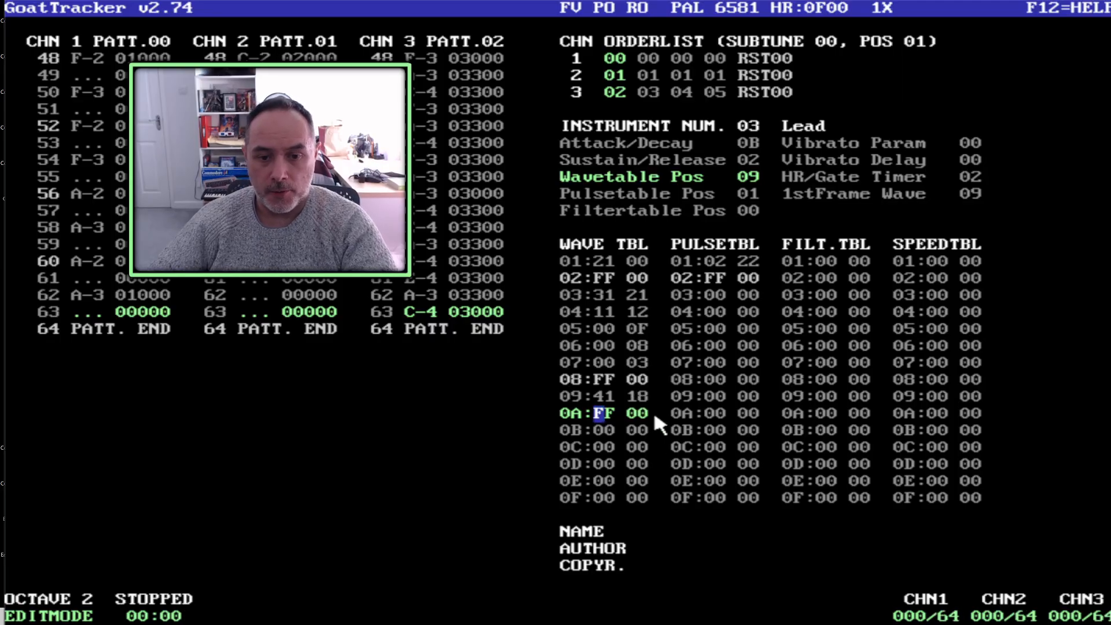
# Reset the note value of wavetable row 09 to 00.
pyautogui.click(430, 312)
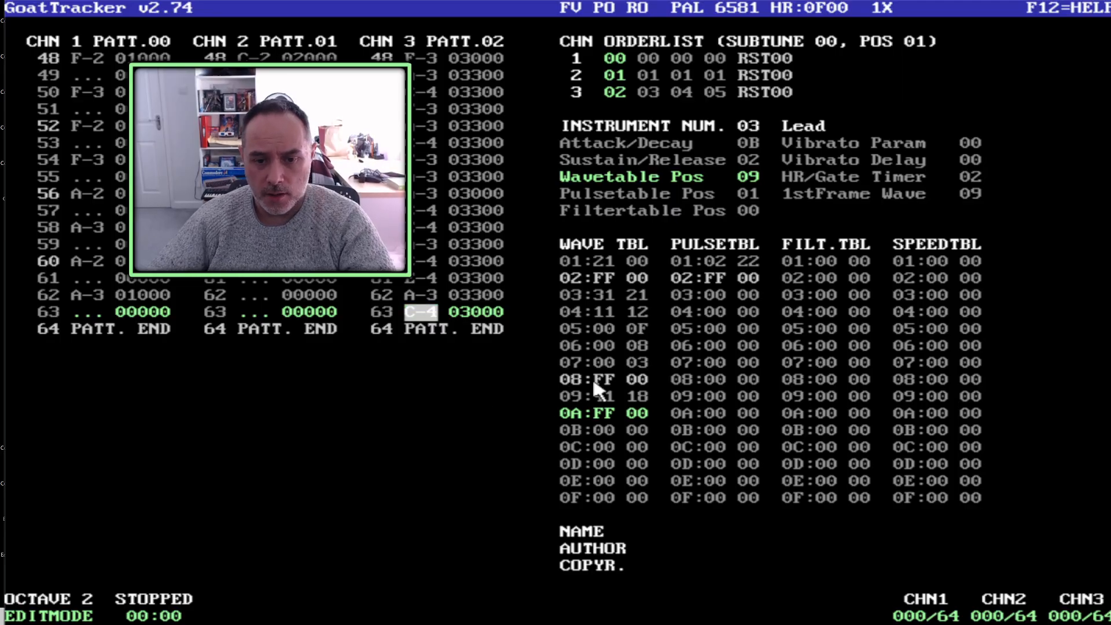
pyautogui.click(632, 396)
pyautogui.write('0')
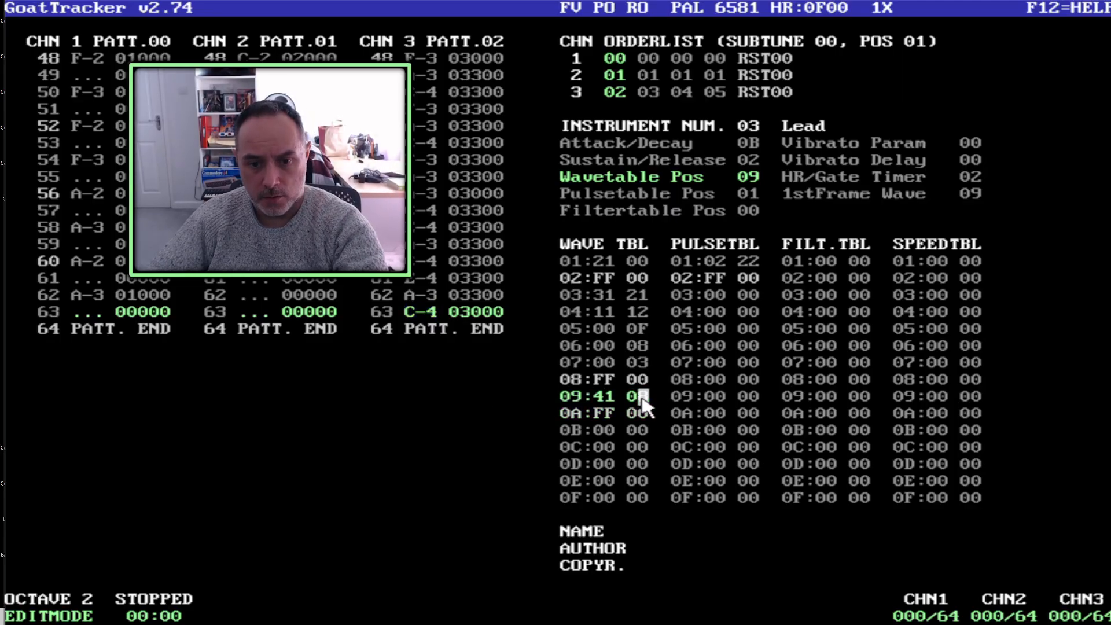
pyautogui.write('0')
# Select all of channel 3's notes in pattern 02, from row 63 up to row 00.
pyautogui.click(427, 316)
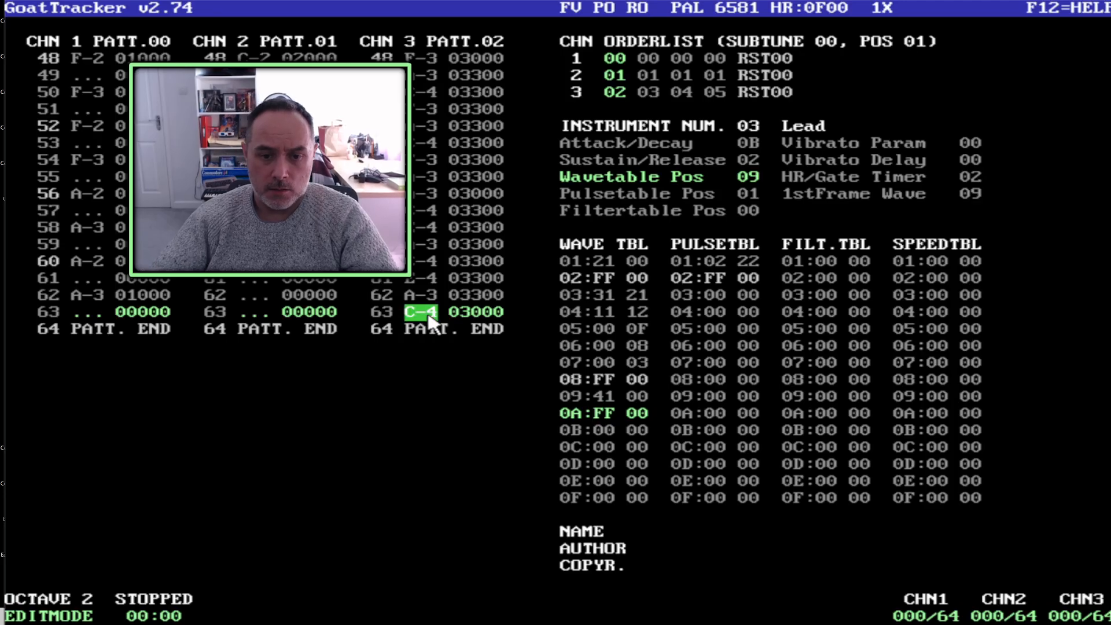
pyautogui.hotkey('shift', 'Up')
pyautogui.hotkey('shift', 'Up')
pyautogui.hotkey('shift', 'Up')
pyautogui.hotkey('shift', 'Up')
pyautogui.hotkey('shift', 'Up')
pyautogui.hotkey('shift', 'Up')
pyautogui.hotkey('shift', 'Up')
pyautogui.hotkey('shift', 'Up')
pyautogui.hotkey('shift', 'Up')
pyautogui.hotkey('shift', 'Up')
pyautogui.hotkey('shift', 'Up')
pyautogui.hotkey('shift', 'Up')
pyautogui.hotkey('shift', 'Up')
pyautogui.hotkey('shift', 'Up')
pyautogui.hotkey('shift', 'Up')
pyautogui.hotkey('shift', 'Up')
pyautogui.hotkey('shift', 'Up')
pyautogui.hotkey('shift', 'Up')
pyautogui.hotkey('shift', 'Up')
pyautogui.hotkey('shift', 'Up')
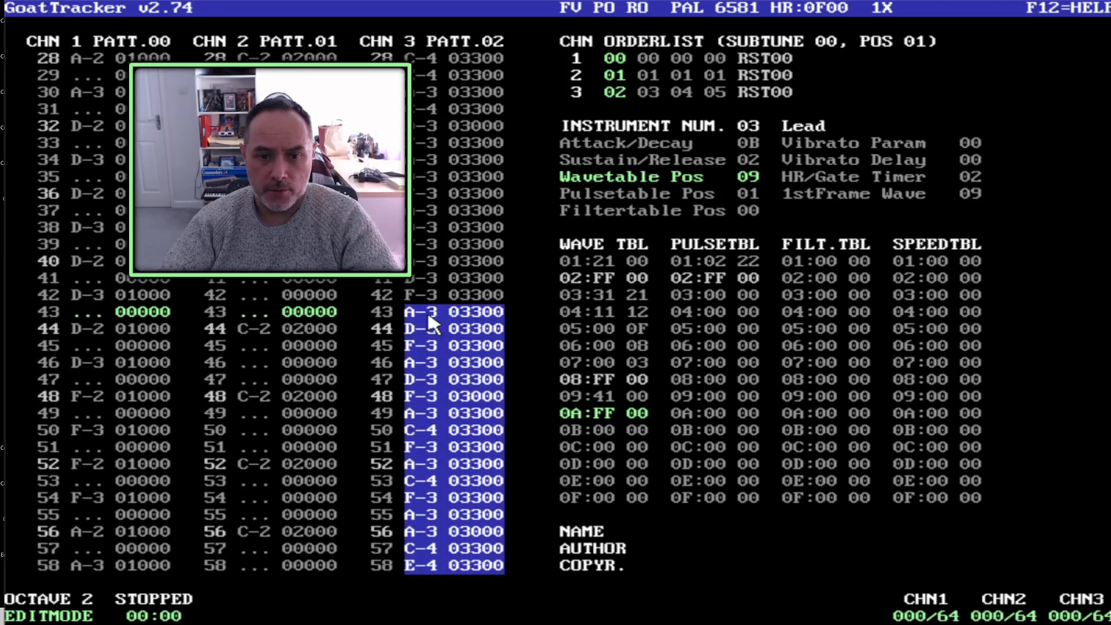
pyautogui.hotkey('shift', 'Up')
pyautogui.hotkey('shift', 'Up')
pyautogui.hotkey('shift', 'Up')
pyautogui.hotkey('shift', 'Up')
pyautogui.hotkey('shift', 'Up')
pyautogui.hotkey('shift', 'Up')
pyautogui.hotkey('shift', 'Up')
pyautogui.hotkey('shift', 'Up')
pyautogui.hotkey('shift', 'Up')
pyautogui.hotkey('shift', 'Up')
pyautogui.hotkey('shift', 'Up')
pyautogui.hotkey('shift', 'Up')
pyautogui.hotkey('shift', 'Up')
pyautogui.hotkey('shift', 'Up')
pyautogui.hotkey('shift', 'Up')
pyautogui.hotkey('shift', 'Up')
pyautogui.hotkey('shift', 'Up')
pyautogui.hotkey('shift', 'Up')
pyautogui.hotkey('shift', 'Up')
pyautogui.hotkey('shift', 'Up')
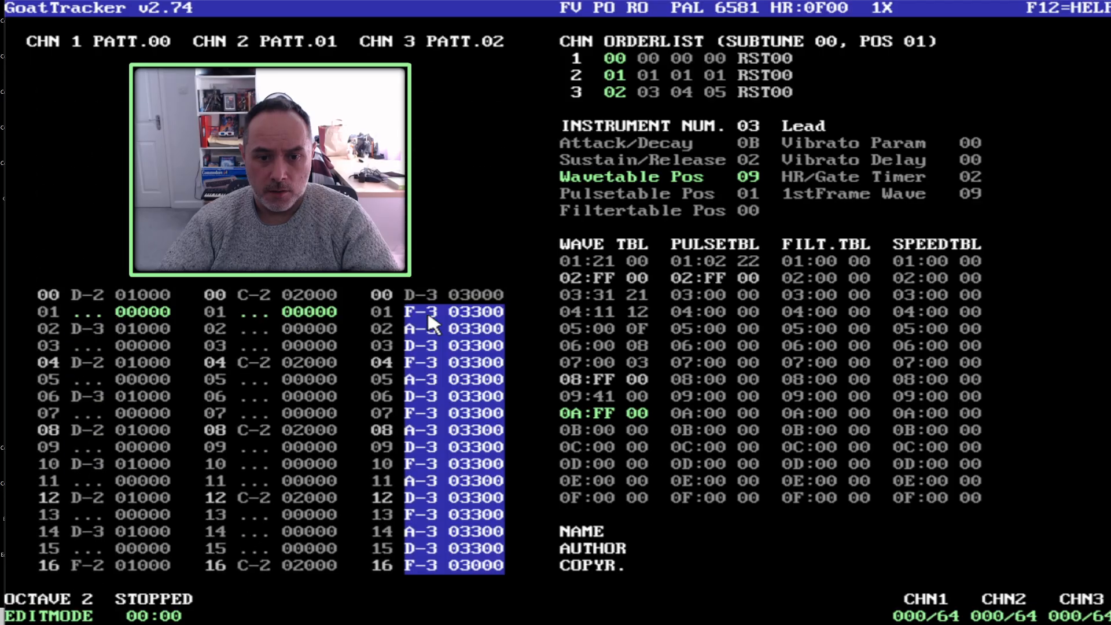
pyautogui.hotkey('shift', 'Up')
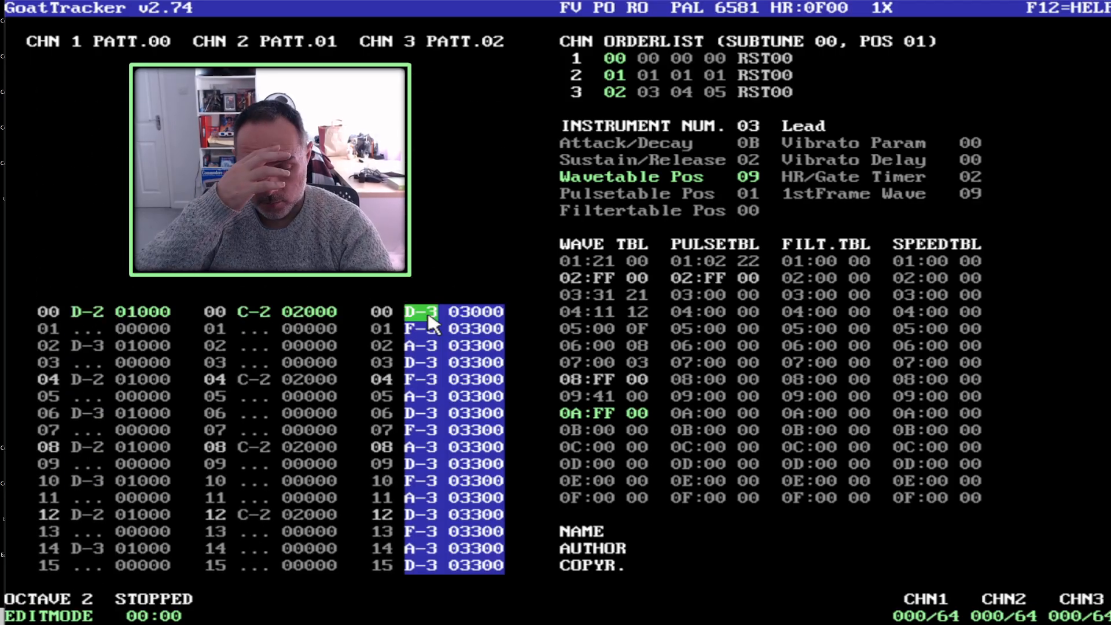
# Play the song and try transposing channel 3's selected notes down one octave, so that row 00 becomes D-2.
pyautogui.press('F1')
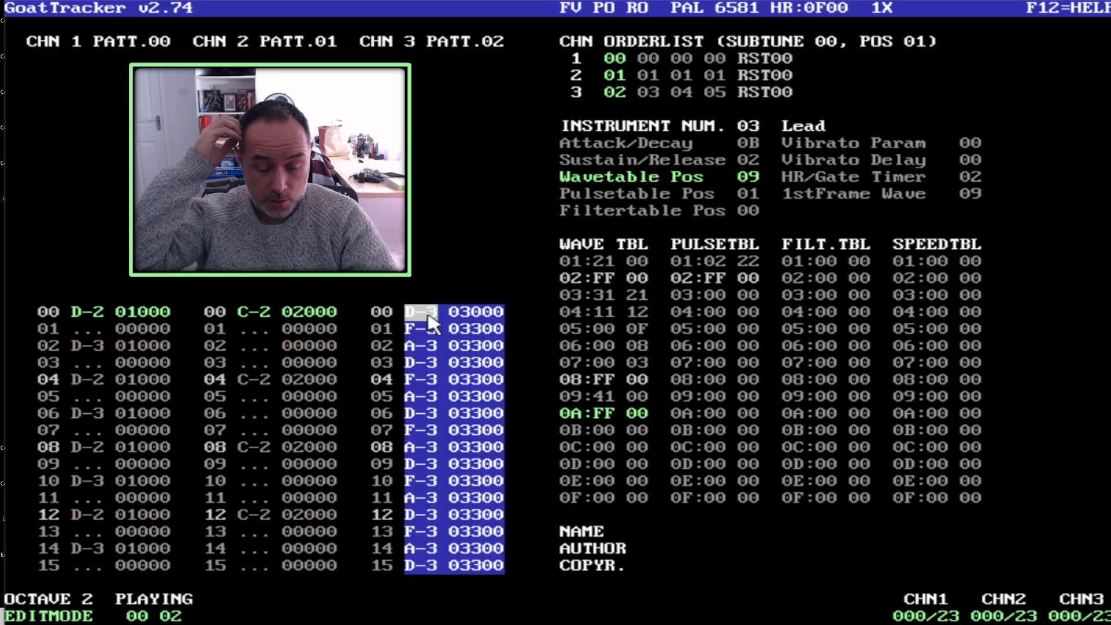
pyautogui.hotkey('shift', 'a')
pyautogui.hotkey('shift', 'a')
pyautogui.hotkey('shift', 'a')
pyautogui.hotkey('shift', 'a')
pyautogui.hotkey('shift', 'a')
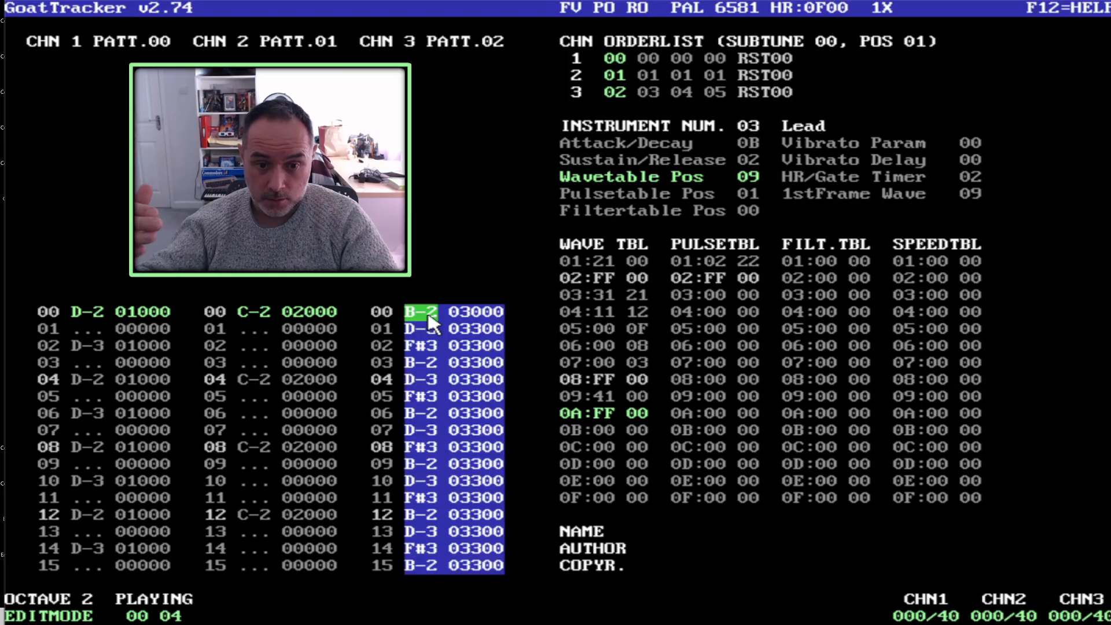
pyautogui.hotkey('shift', 'a')
pyautogui.hotkey('shift', 'a')
pyautogui.hotkey('shift', 'a')
pyautogui.hotkey('shift', 'a')
pyautogui.hotkey('shift', 'a')
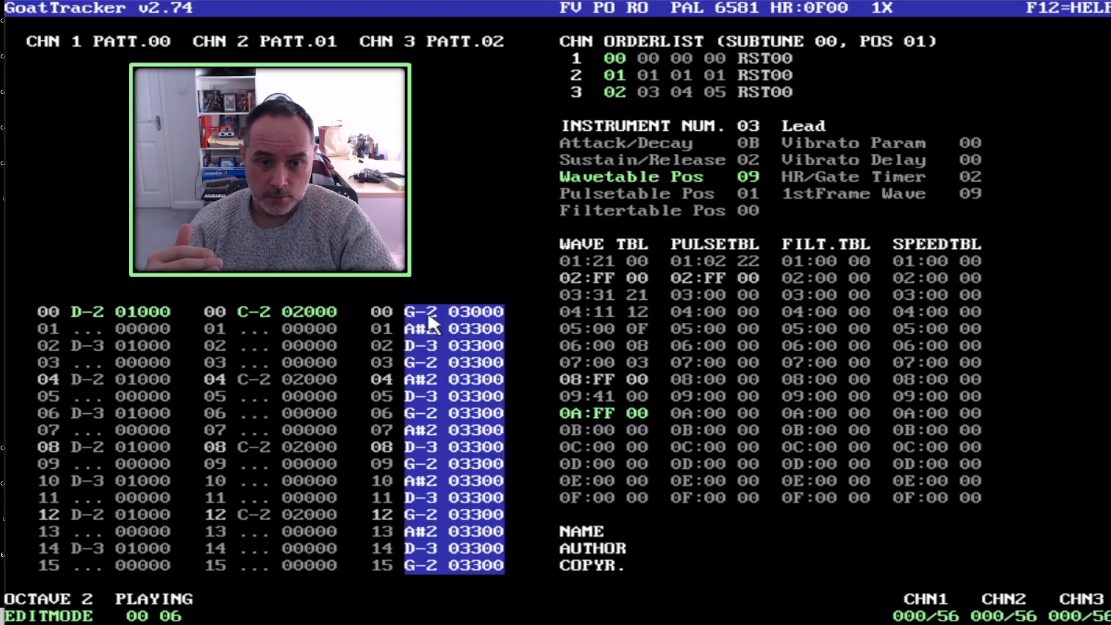
pyautogui.hotkey('shift', 'a')
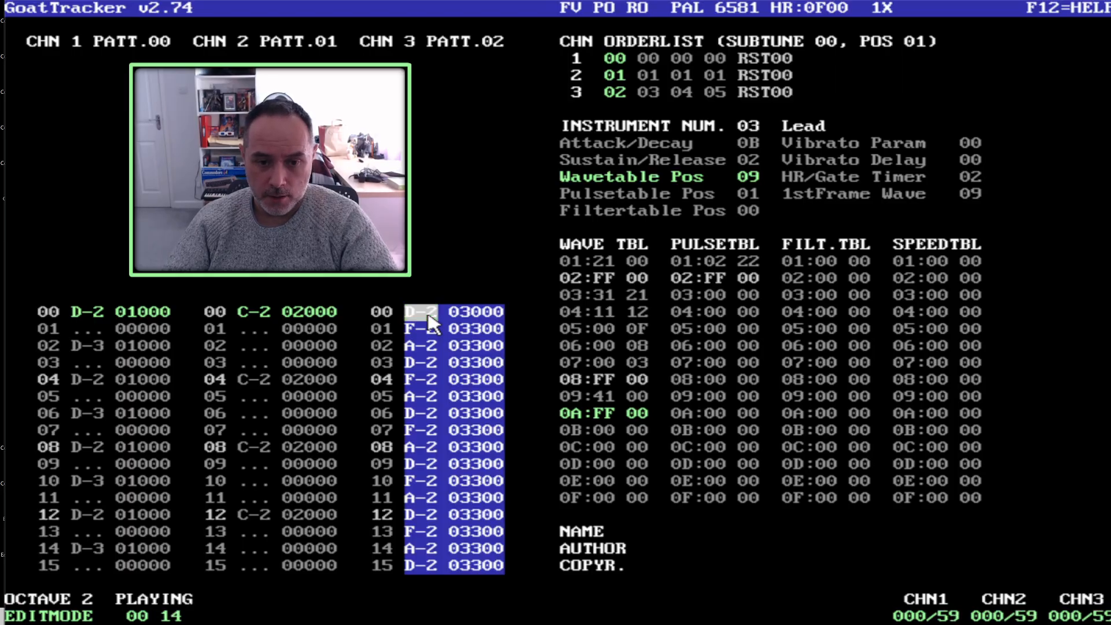
# Transpose channel 3's selected notes back up one octave, so that row 00 becomes D-3.
pyautogui.hotkey('shift', 'q')
pyautogui.hotkey('shift', 'q')
pyautogui.hotkey('shift', 'q')
pyautogui.hotkey('shift', 'q')
pyautogui.hotkey('shift', 'q')
pyautogui.hotkey('shift', 'q')
pyautogui.hotkey('shift', 'q')
pyautogui.hotkey('shift', 'q')
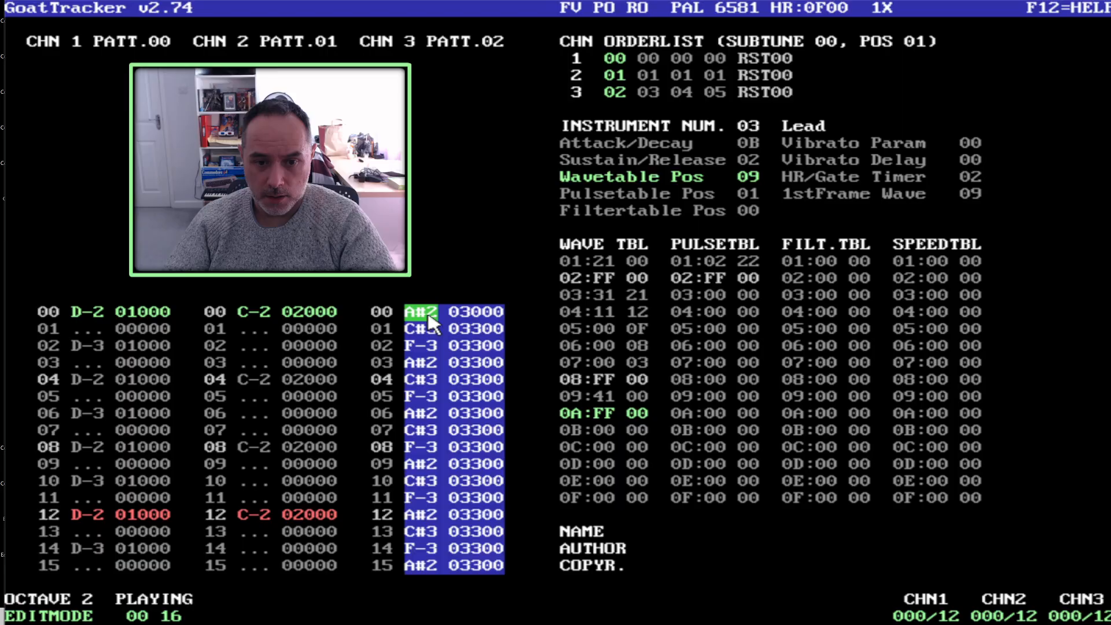
pyautogui.hotkey('shift', 'q')
pyautogui.hotkey('shift', 'q')
pyautogui.hotkey('shift', 'q')
pyautogui.hotkey('shift', 'q')
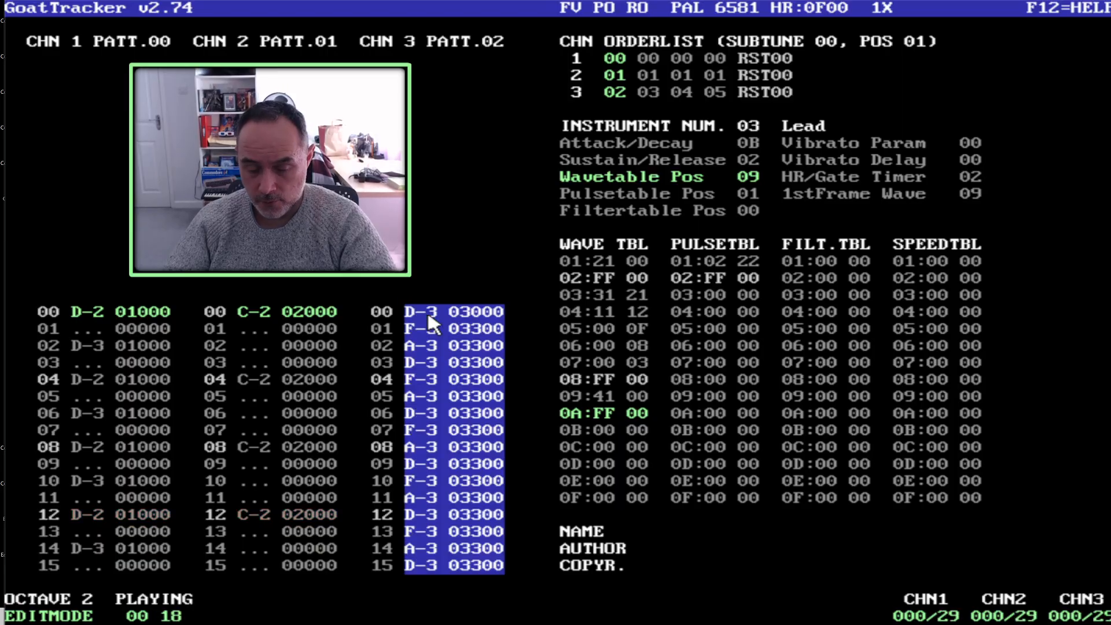
# Transpose channel 3's selected notes up one octave, so that row 00 becomes D-4.
pyautogui.hotkey('shift', 'q')
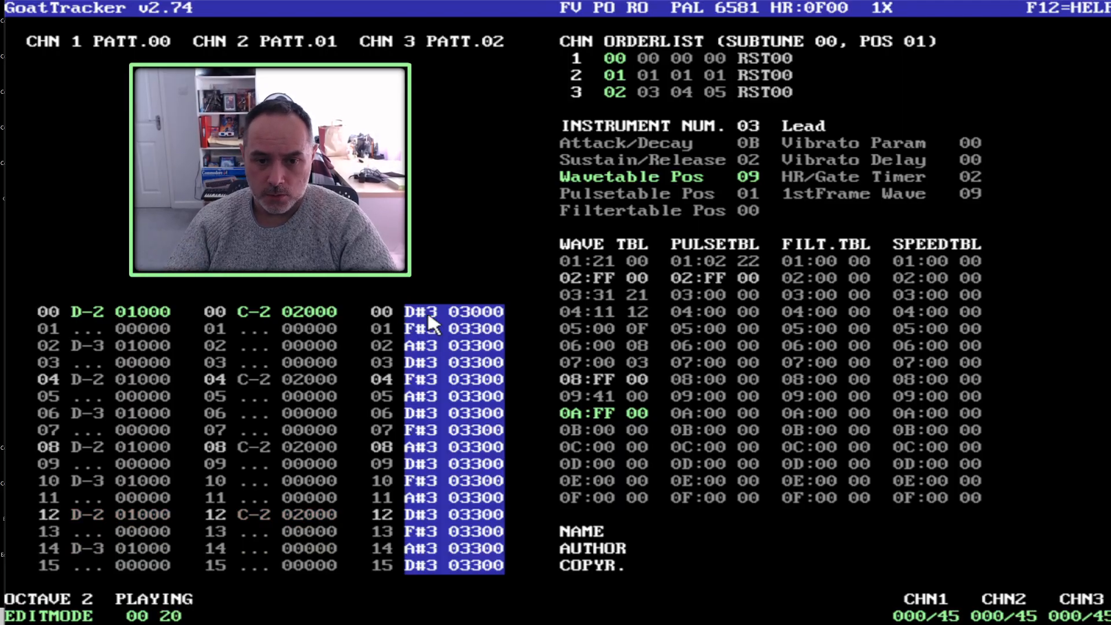
pyautogui.hotkey('shift', 'q')
pyautogui.hotkey('shift', 'q')
pyautogui.hotkey('shift', 'q')
pyautogui.hotkey('shift', 'q')
pyautogui.hotkey('shift', 'q')
pyautogui.hotkey('shift', 'q')
pyautogui.hotkey('shift', 'q')
pyautogui.hotkey('shift', 'q')
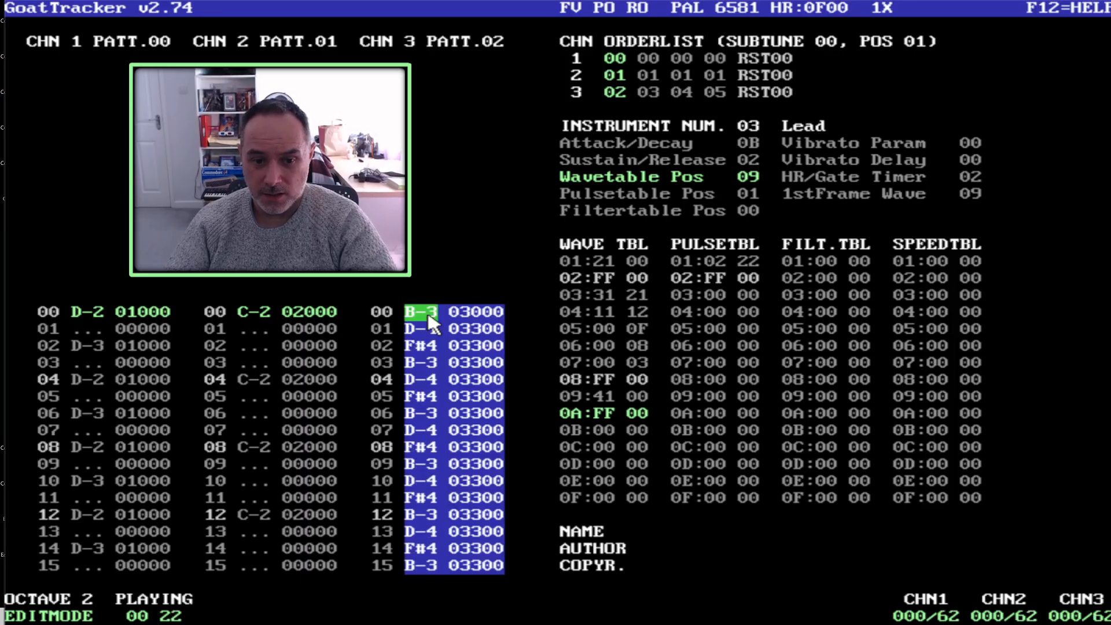
pyautogui.hotkey('shift', 'q')
pyautogui.hotkey('shift', 'q')
pyautogui.hotkey('shift', 'q')
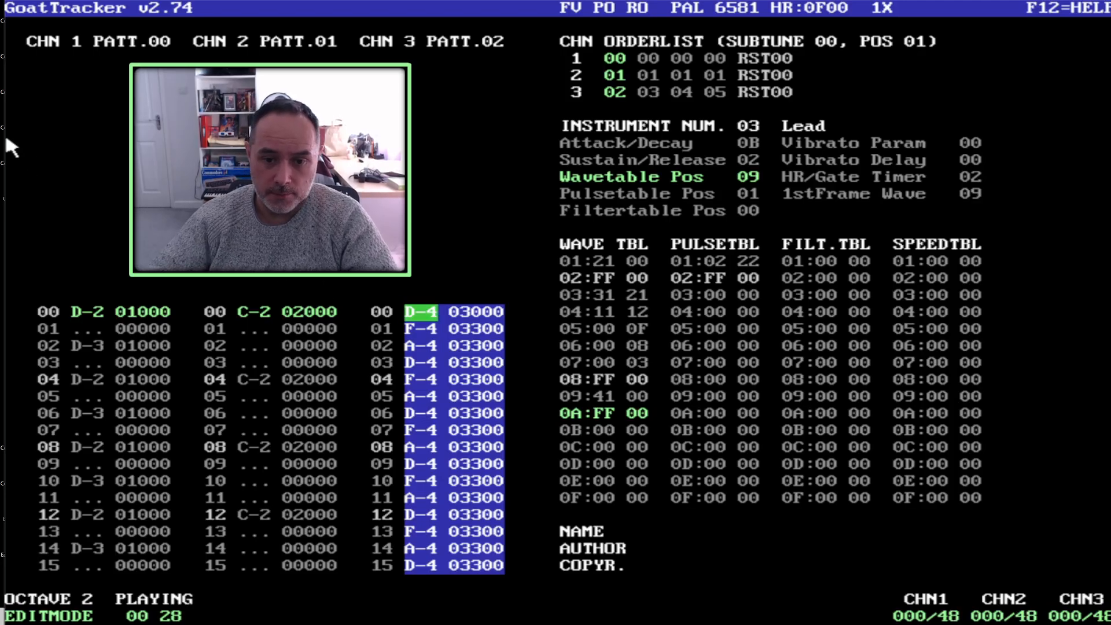
# Insert wavetable rows 0A with 00 07 and 0B with 00 0C, and make row 0C jump back with FF 0A.
pyautogui.click(599, 412)
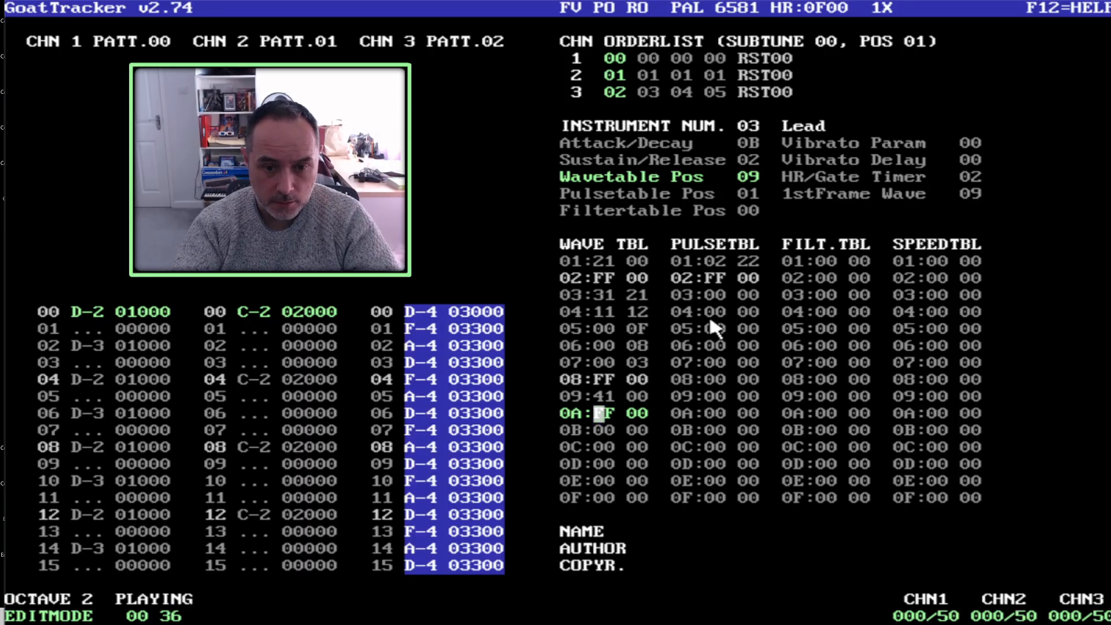
pyautogui.press('Insert')
pyautogui.write('00')
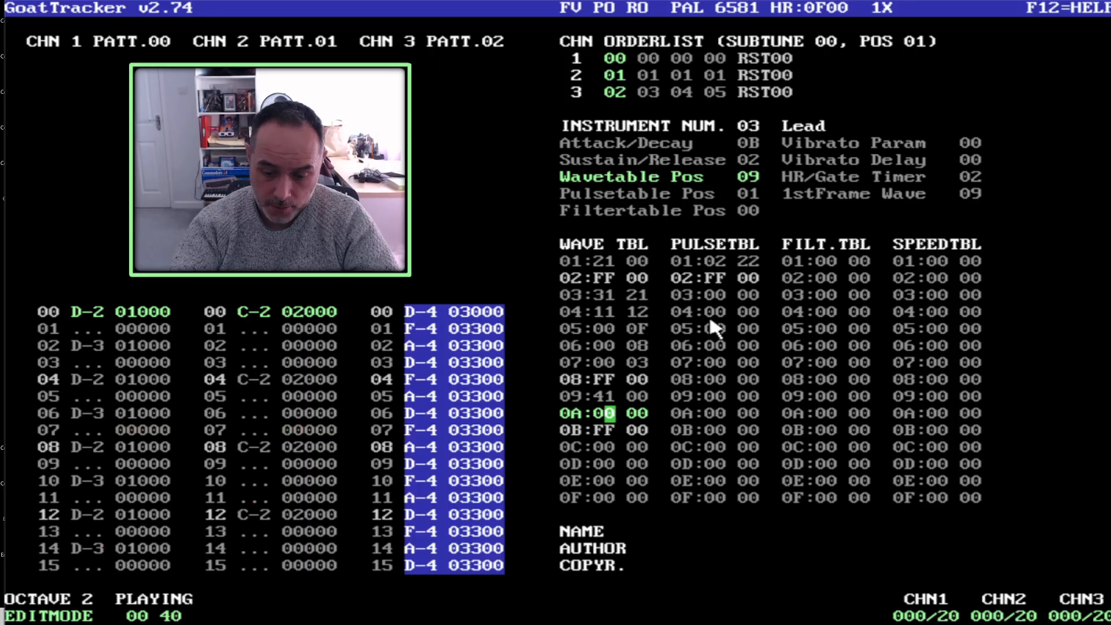
pyautogui.press('Insert')
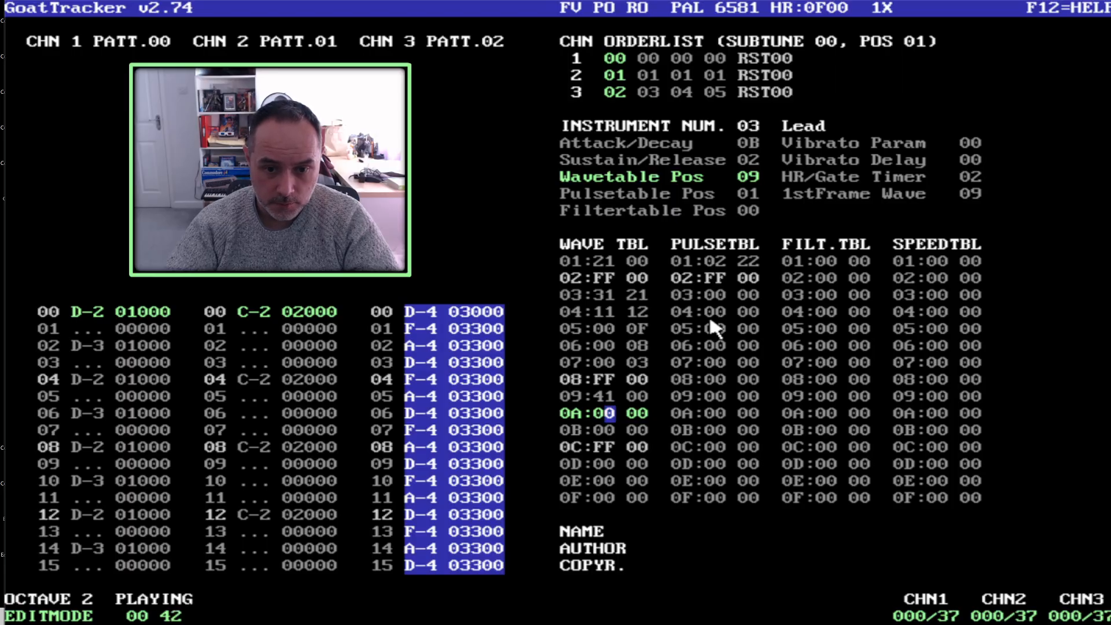
pyautogui.write('007')
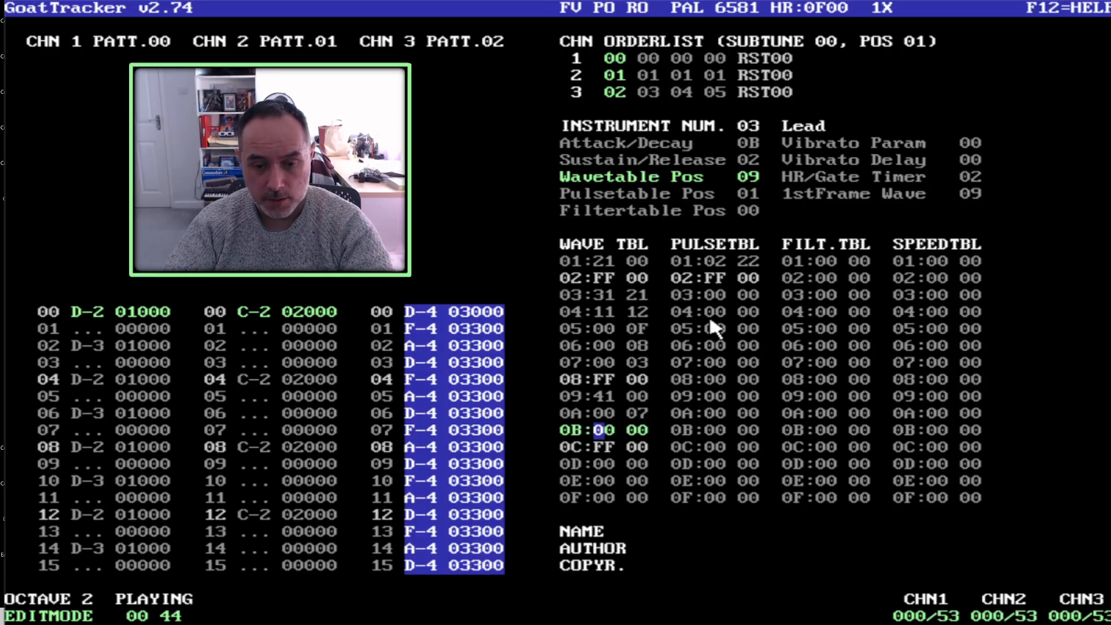
pyautogui.write('000c')
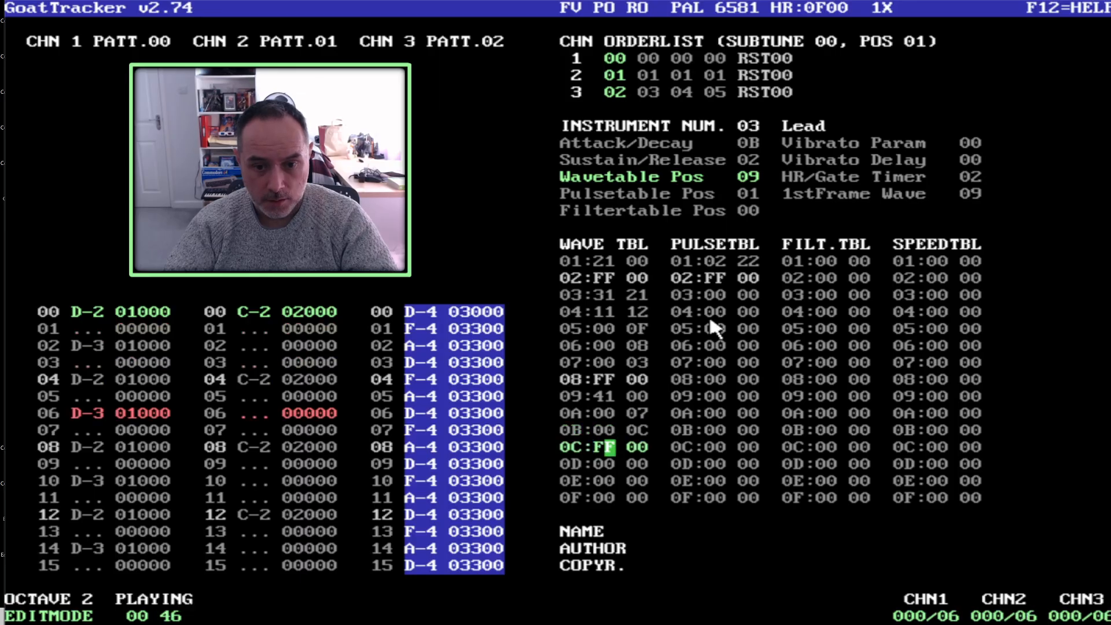
pyautogui.write('f0a')
# Set the note value of wavetable row 0A to 00.
pyautogui.press('Up')
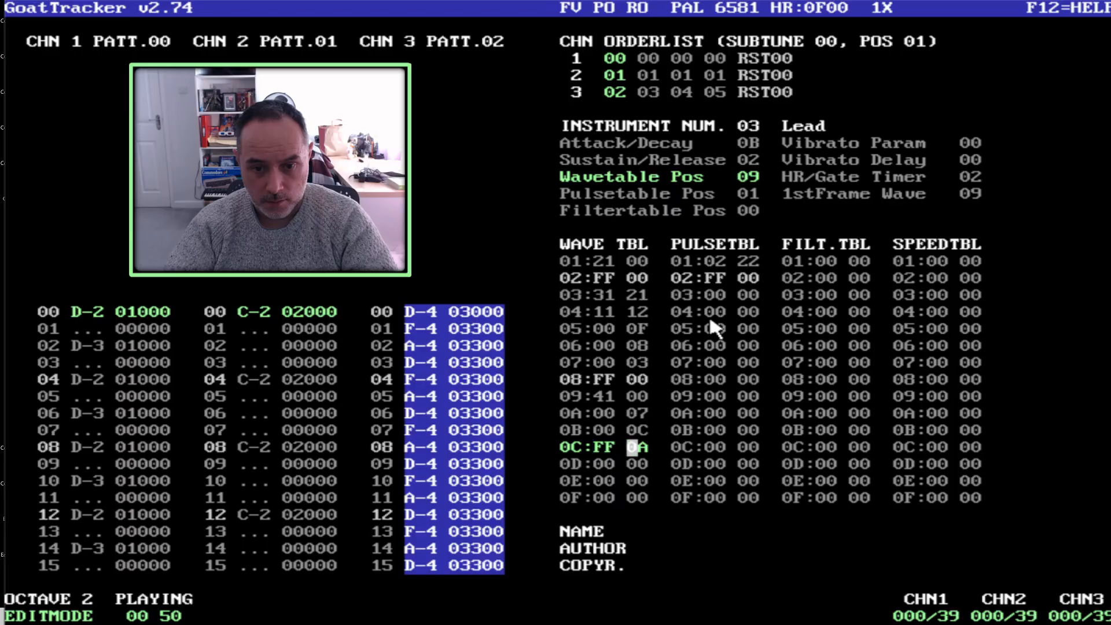
pyautogui.press('Up')
pyautogui.press('Up')
pyautogui.write('00')
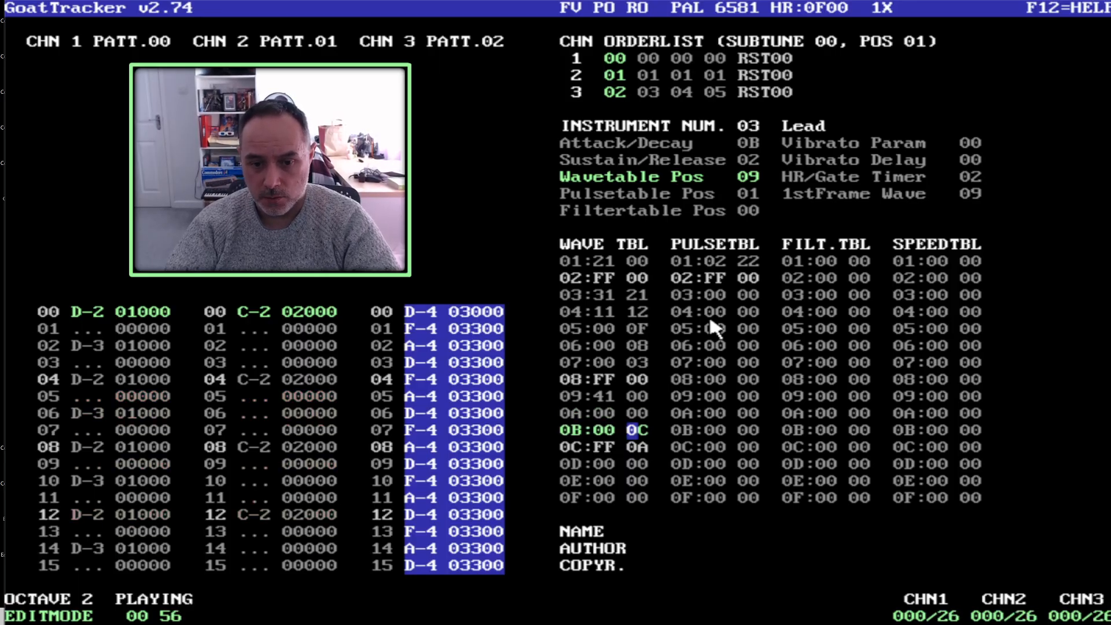
# Set the first value of wavetable rows 0A and 0B to 01, raise both to 02 to compare, and stop the song.
pyautogui.press('Up')
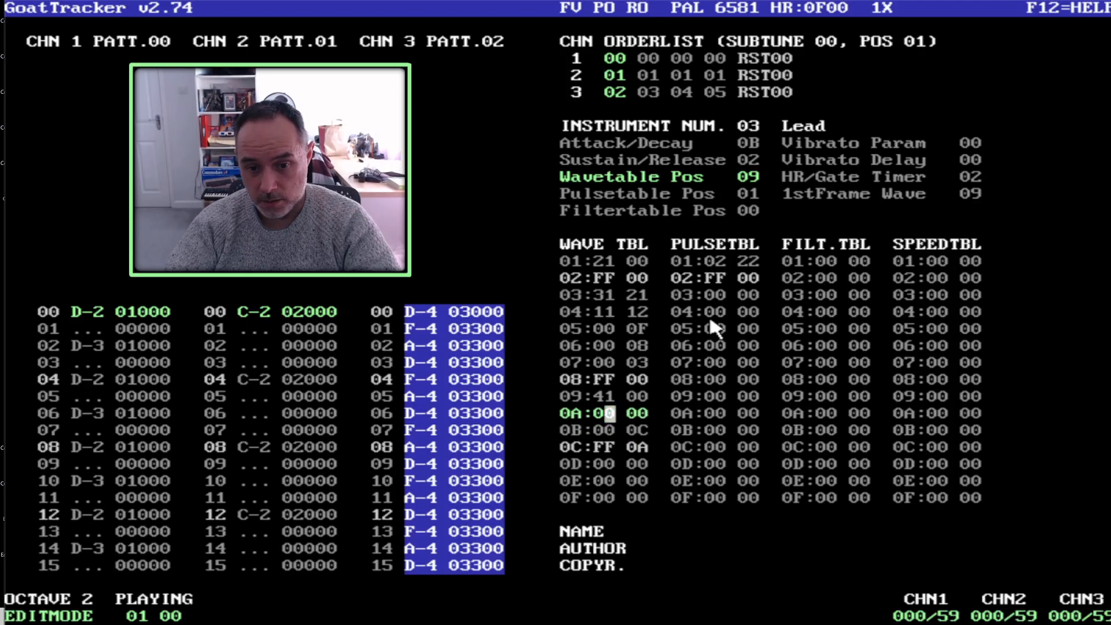
pyautogui.write('1')
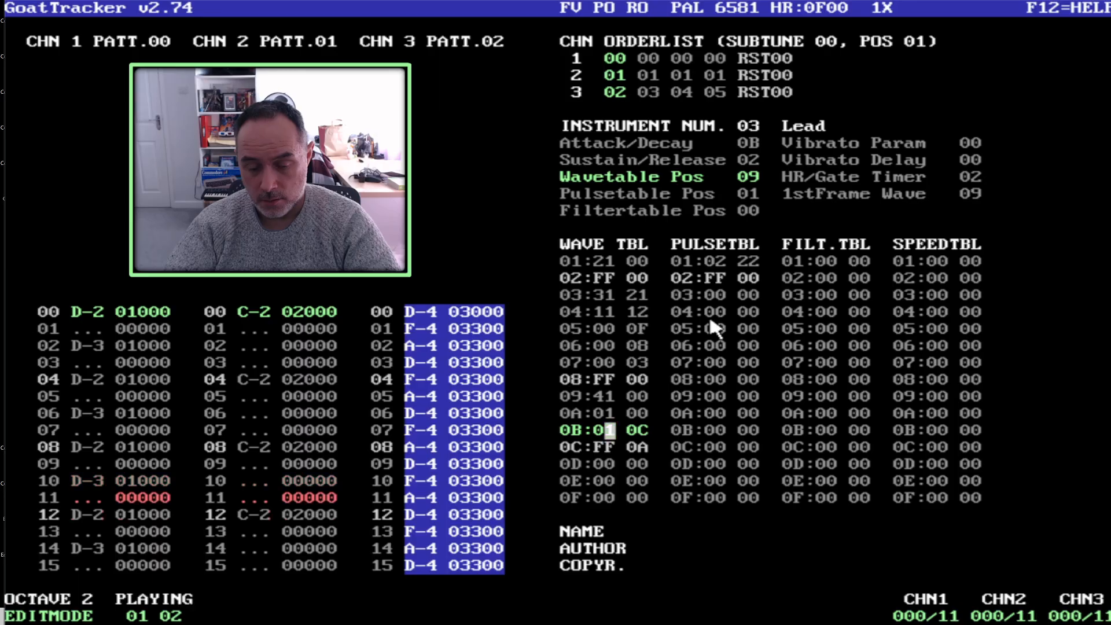
pyautogui.press('Up')
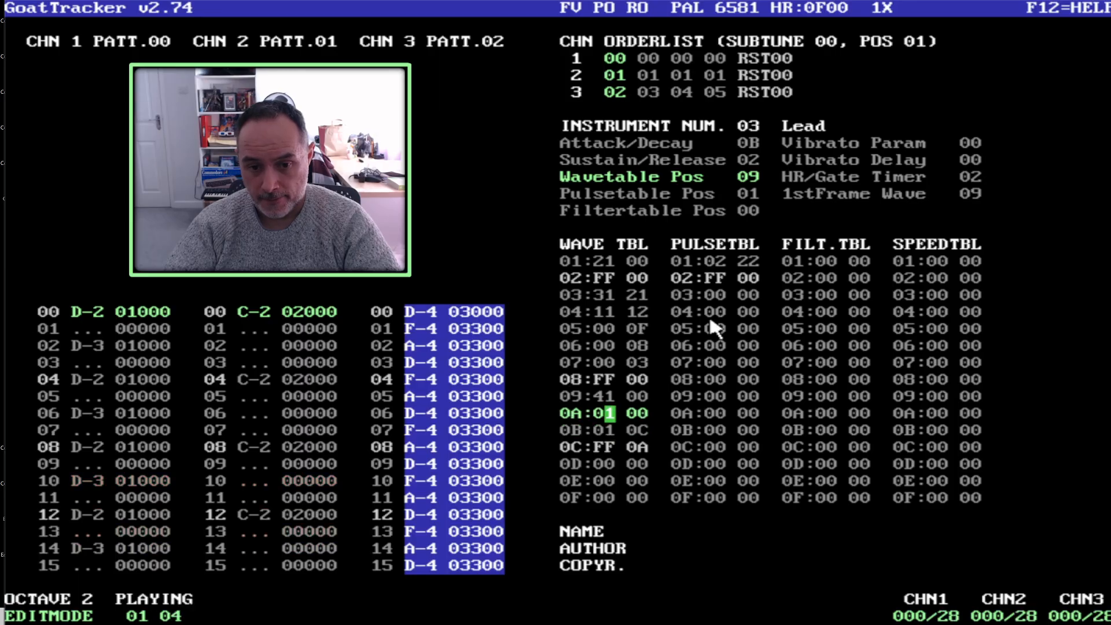
pyautogui.write('2')
pyautogui.press('Up')
pyautogui.press('Left')
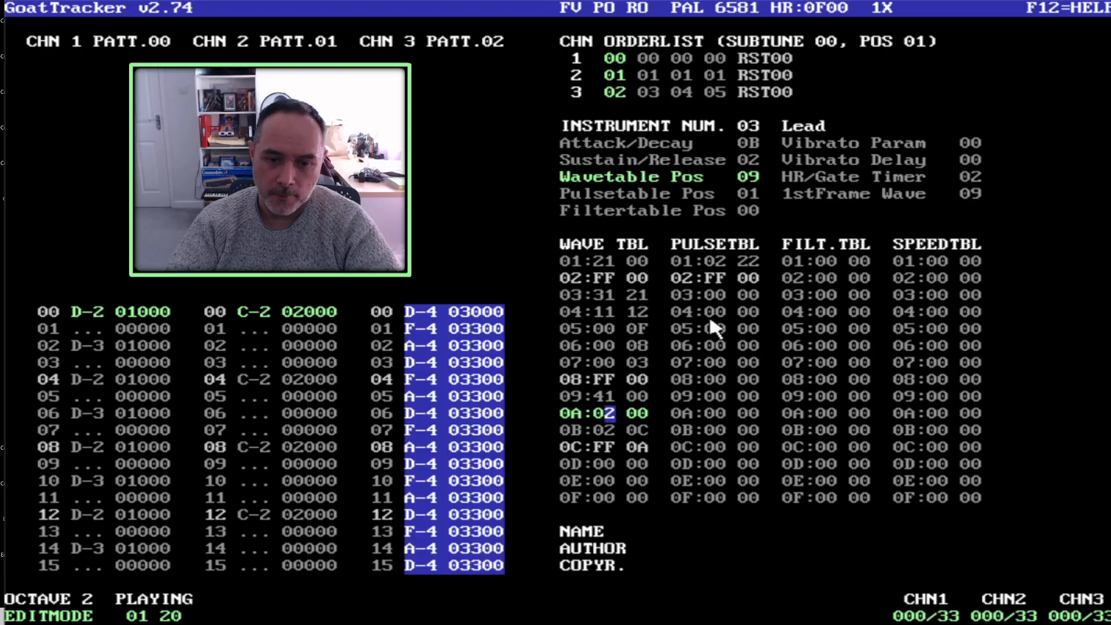
pyautogui.press('F4')
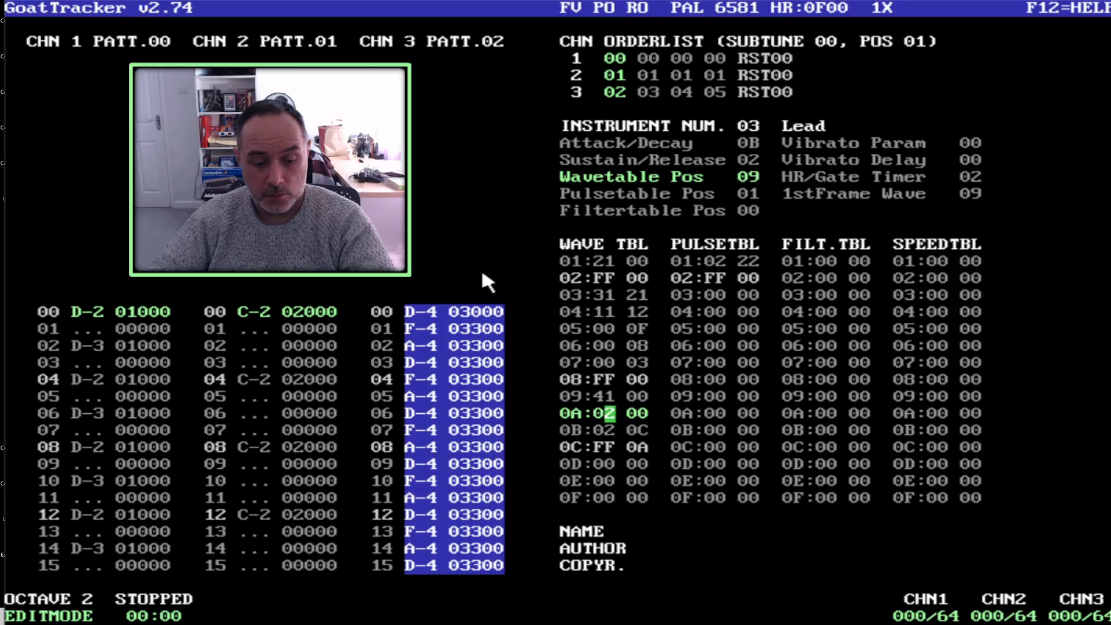
# Switch channel 3's displayed pattern to 03 and play the song.
pyautogui.click(498, 42)
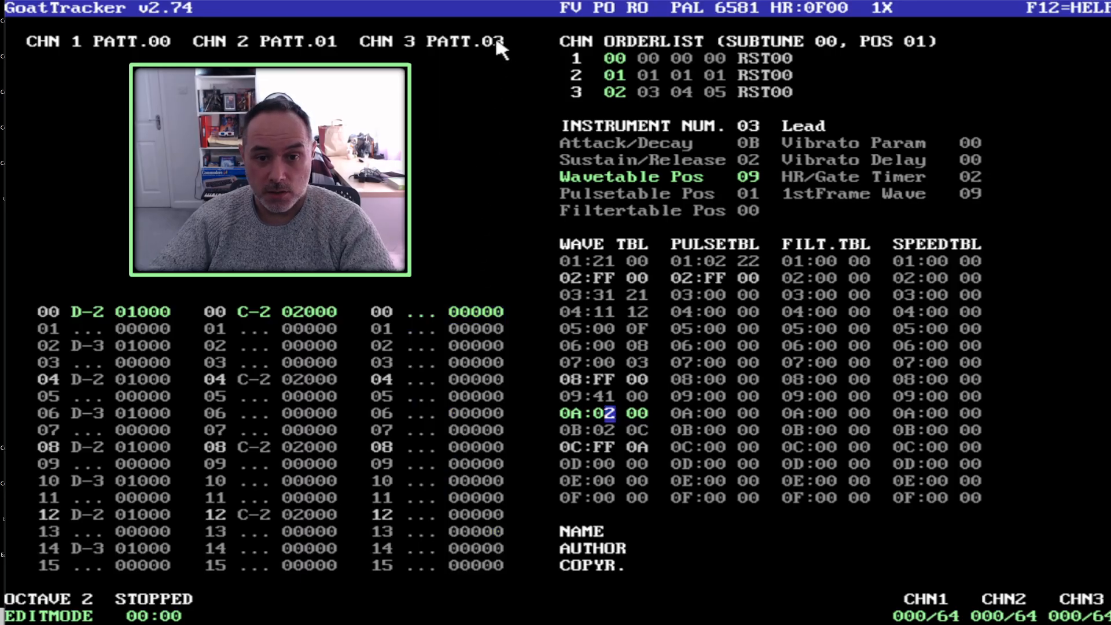
pyautogui.press('F1')
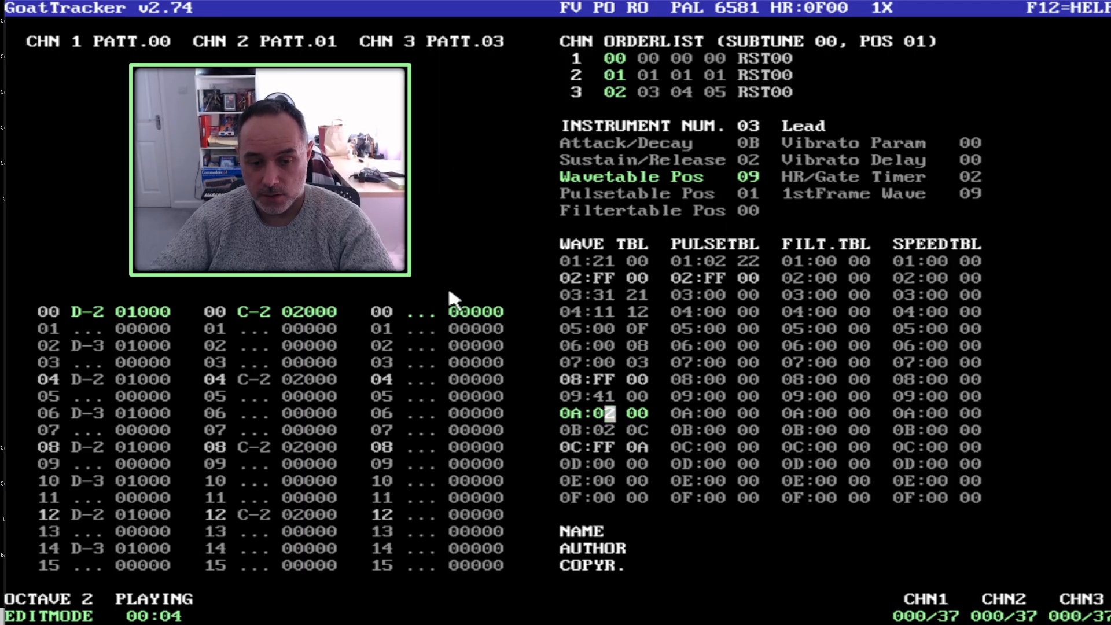
# Enter the Lead note D-3 at row 00 of channel 3's pattern 03.
pyautogui.click(429, 311)
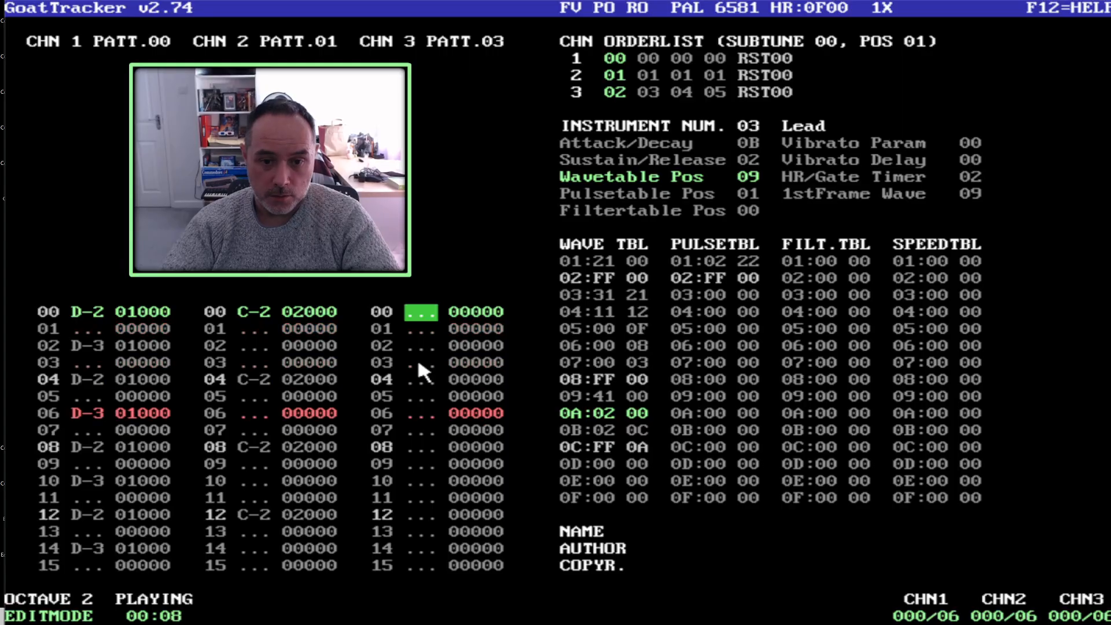
pyautogui.press('c')
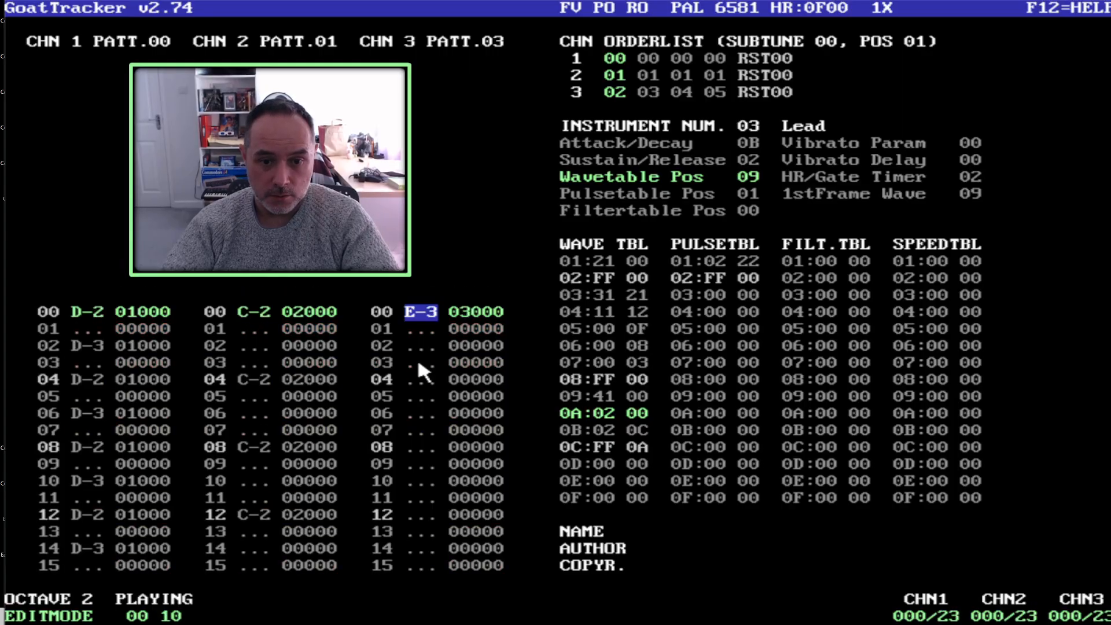
pyautogui.press('Up')
pyautogui.press('w')
pyautogui.press('Up')
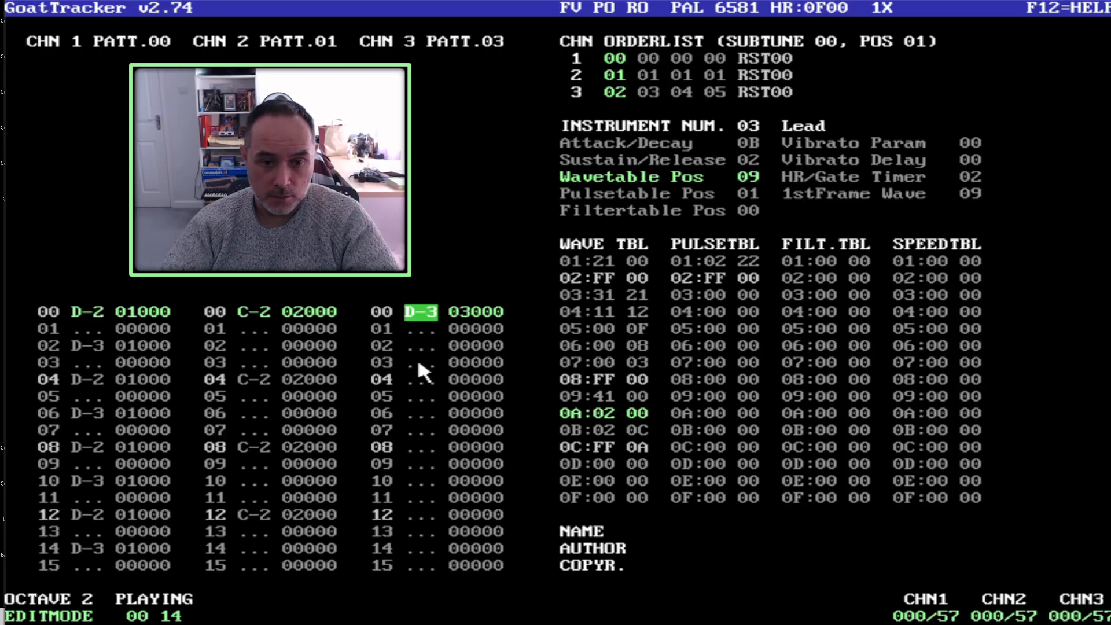
# Enter the Lead note A-3 at row 04 of channel 3's pattern 03.
pyautogui.press('Down')
pyautogui.press('Down')
pyautogui.press('Down')
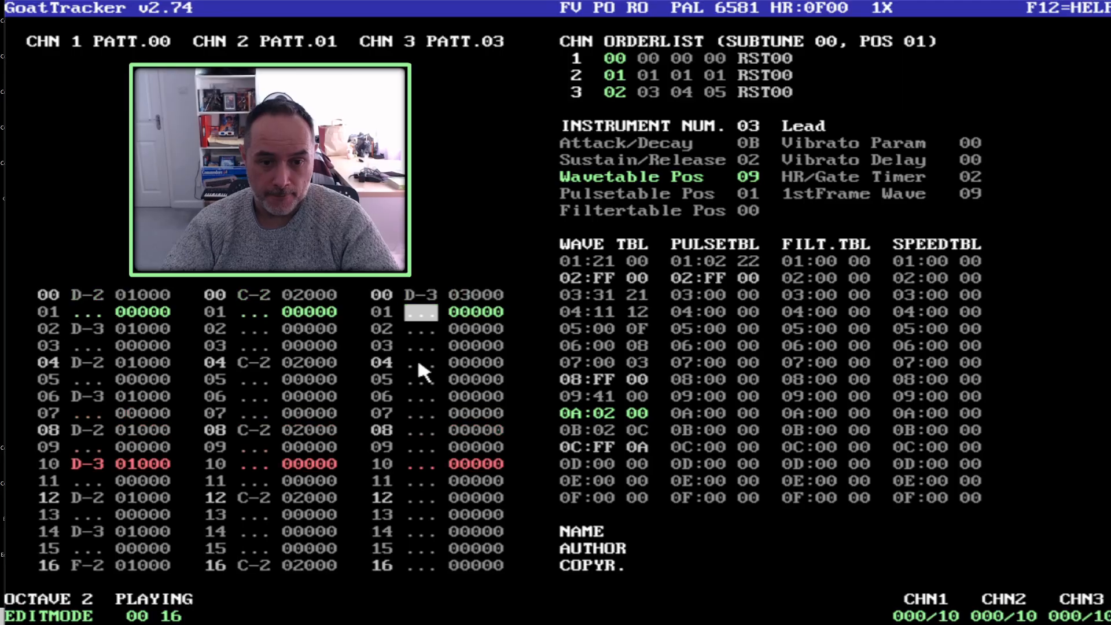
pyautogui.press('Down')
pyautogui.press('t')
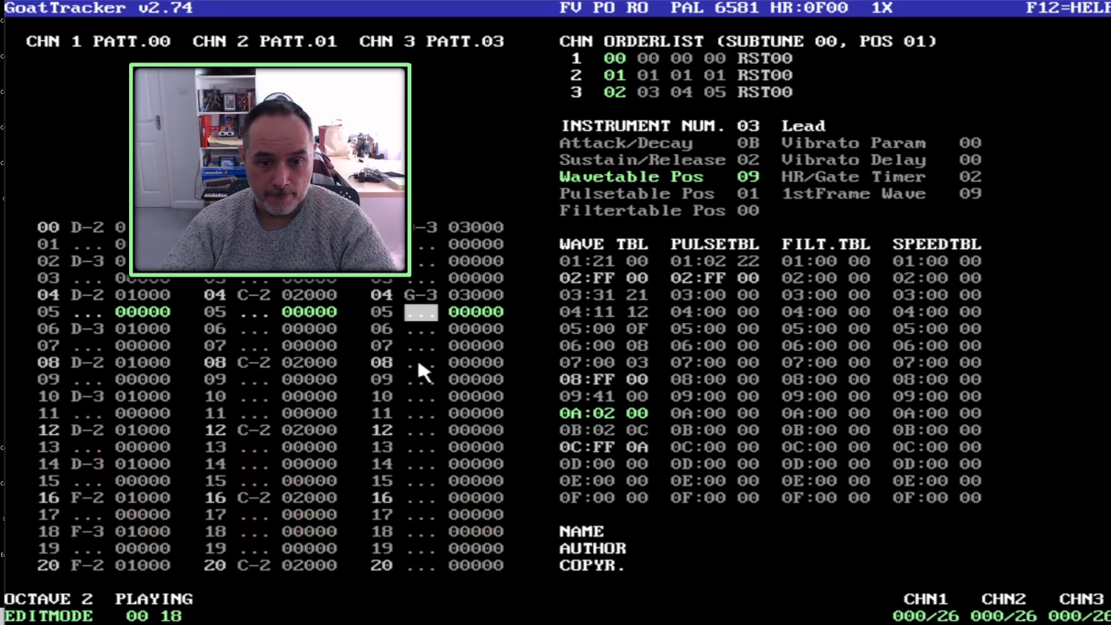
pyautogui.press('Up')
pyautogui.press('y')
# Continue channel 3's pattern 03 with Lead notes at rows 08 and 12, using D-3 at row 08.
pyautogui.press('Down')
pyautogui.press('Down')
pyautogui.press('Down')
pyautogui.press('Down')
pyautogui.press('Down')
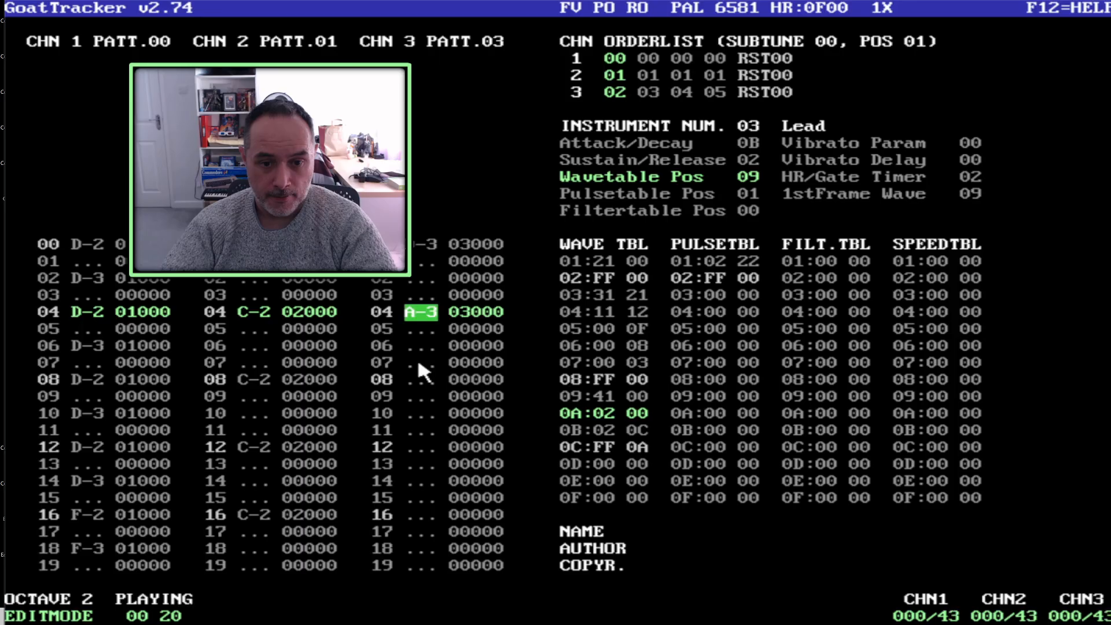
pyautogui.press('Down')
pyautogui.press('Down')
pyautogui.press('Down')
pyautogui.press('Down')
pyautogui.press('Down')
pyautogui.press('Down')
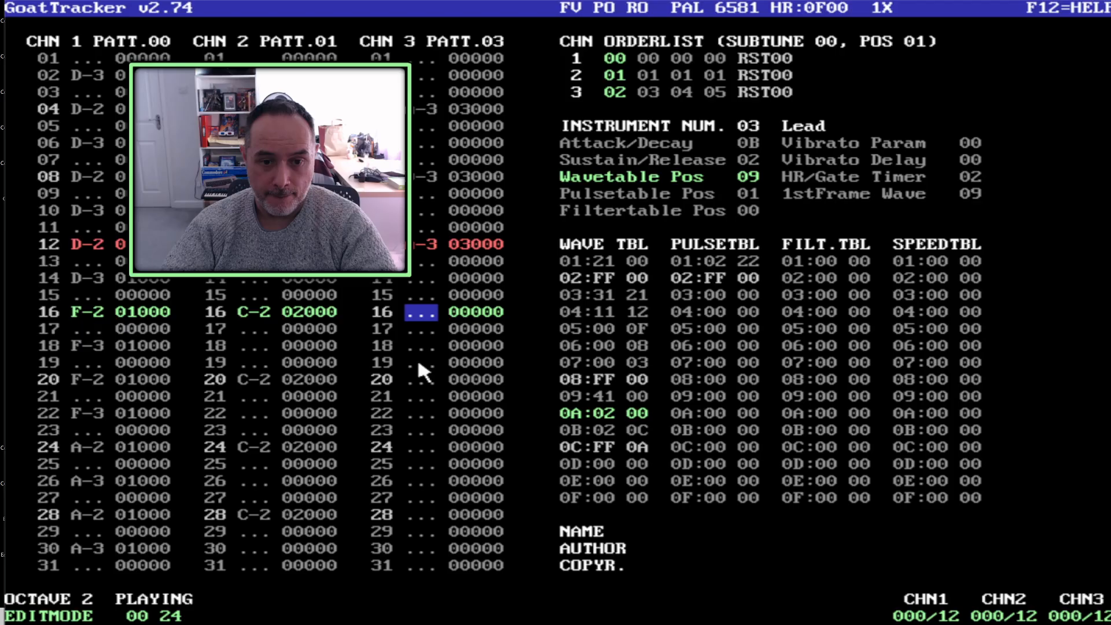
# Enter the Lead notes A-3 at row 16 and C-4 at row 20 of channel 3's pattern 03.
pyautogui.press('Down')
pyautogui.press('Down')
pyautogui.press('Down')
pyautogui.press('Down')
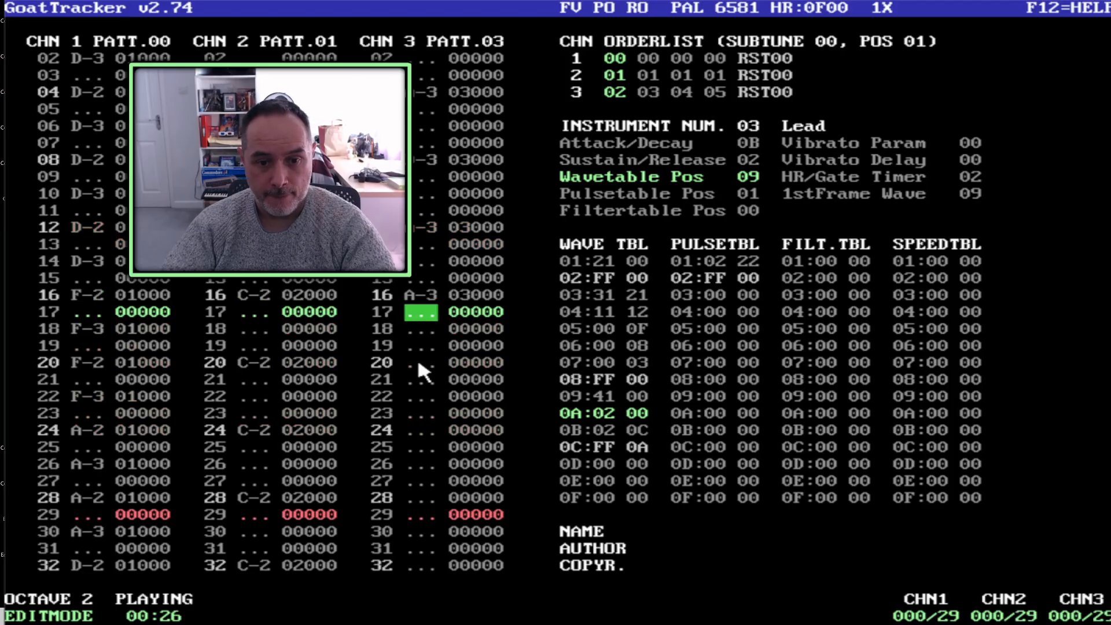
pyautogui.press('Down')
pyautogui.press('Down')
pyautogui.press('Down')
pyautogui.press('Down')
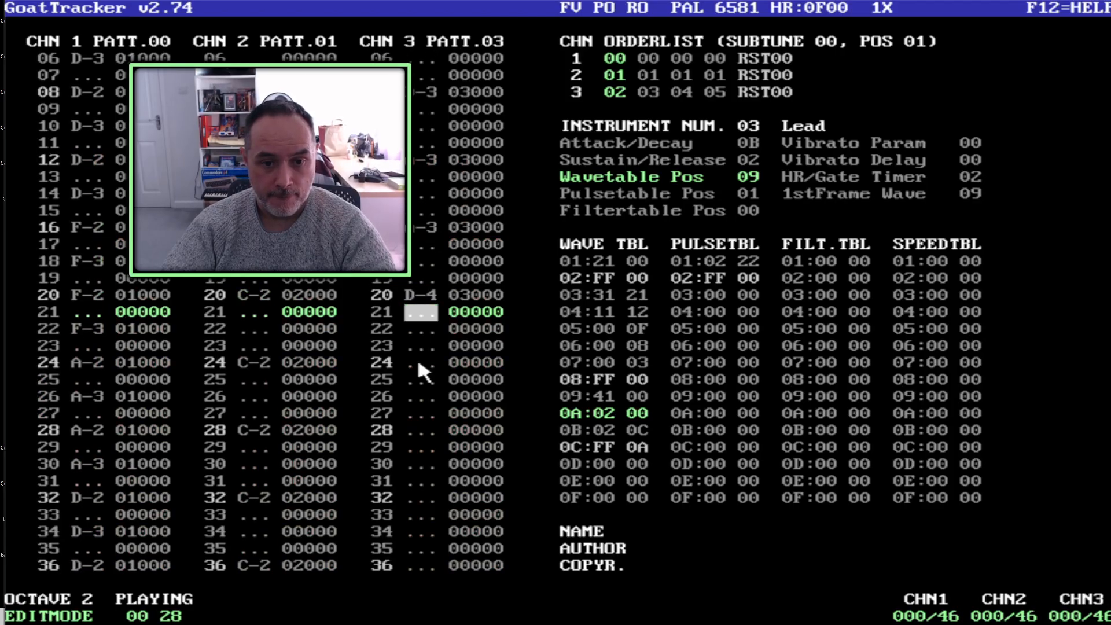
pyautogui.press('Up')
pyautogui.press('Up')
pyautogui.press('Up')
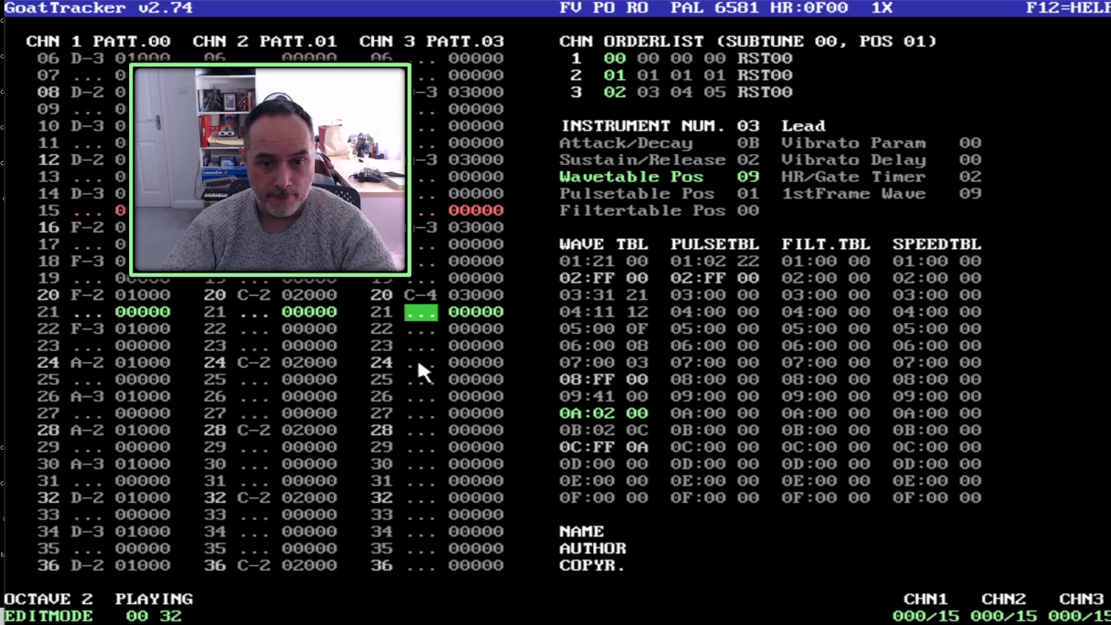
# Enter the Lead notes A-3 at row 24 and D-4 at row 28 of channel 3's pattern 03.
pyautogui.press('Down')
pyautogui.press('Down')
pyautogui.press('Down')
pyautogui.press('Down')
pyautogui.press('Down')
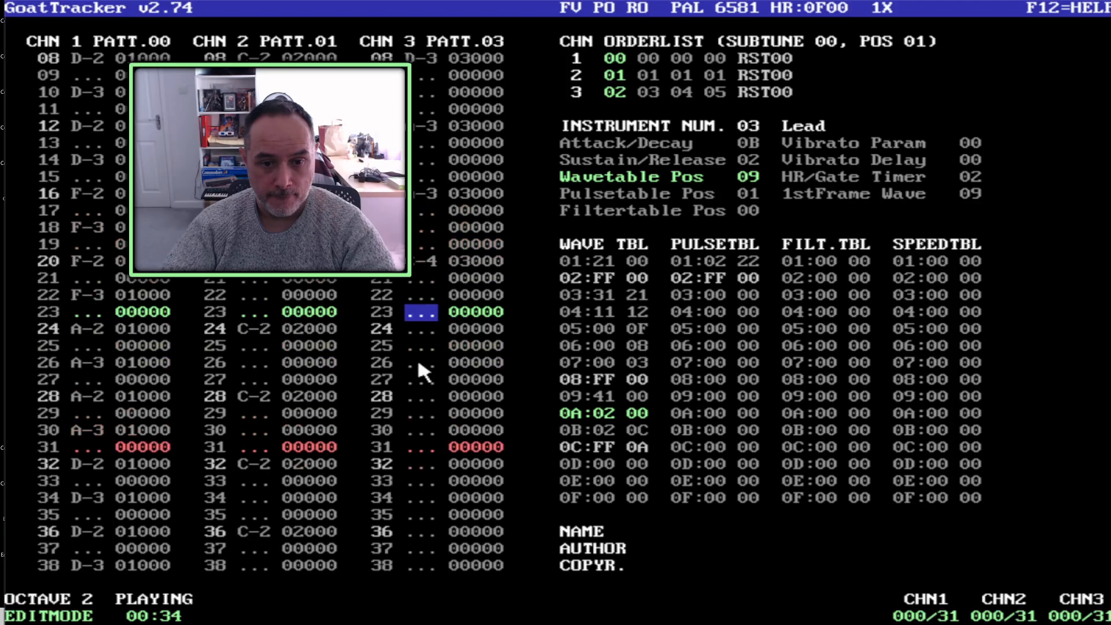
pyautogui.press('Down')
pyautogui.press('Down')
pyautogui.press('o')
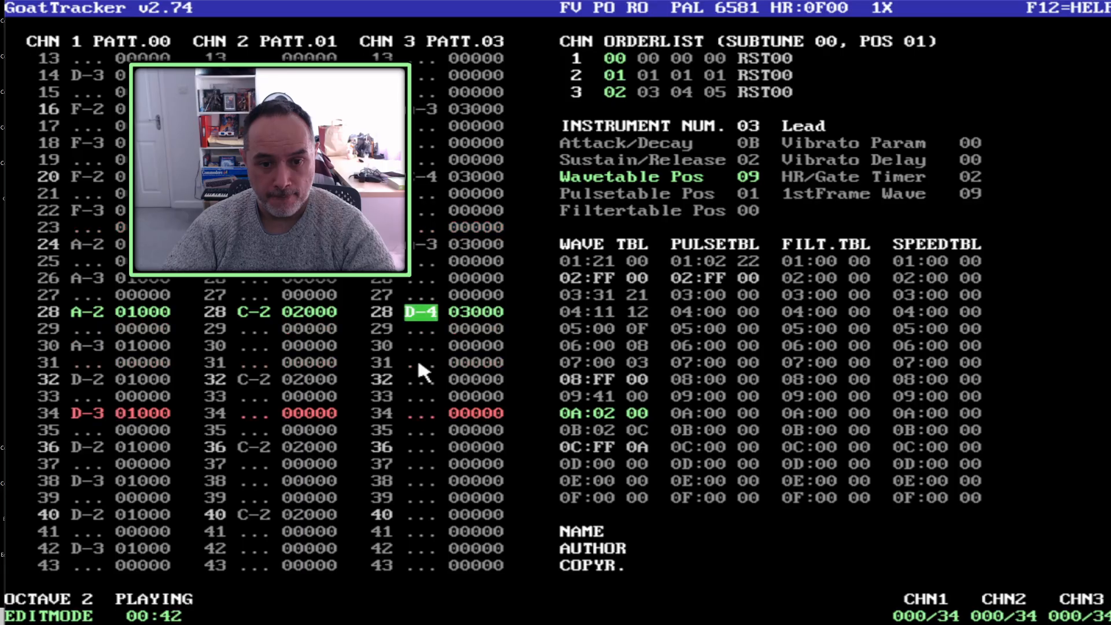
pyautogui.press('Down')
pyautogui.press('Up')
pyautogui.press('Down')
pyautogui.press('Down')
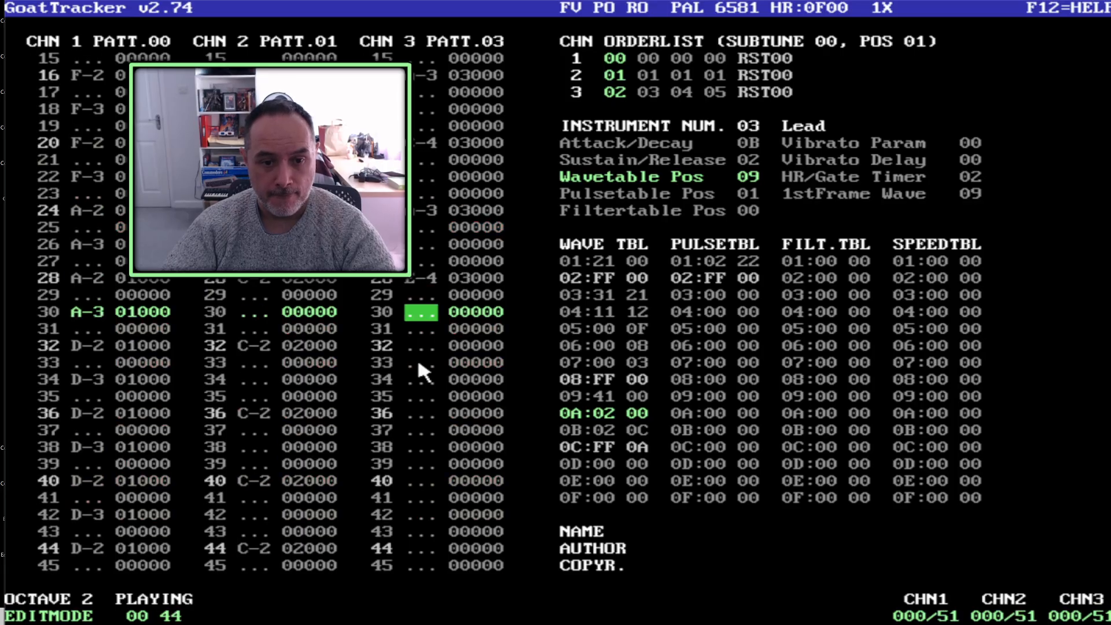
# Try E-4 at row 32 of channel 3's pattern 03 and compare it with the same row of pattern 02.
pyautogui.press('Down')
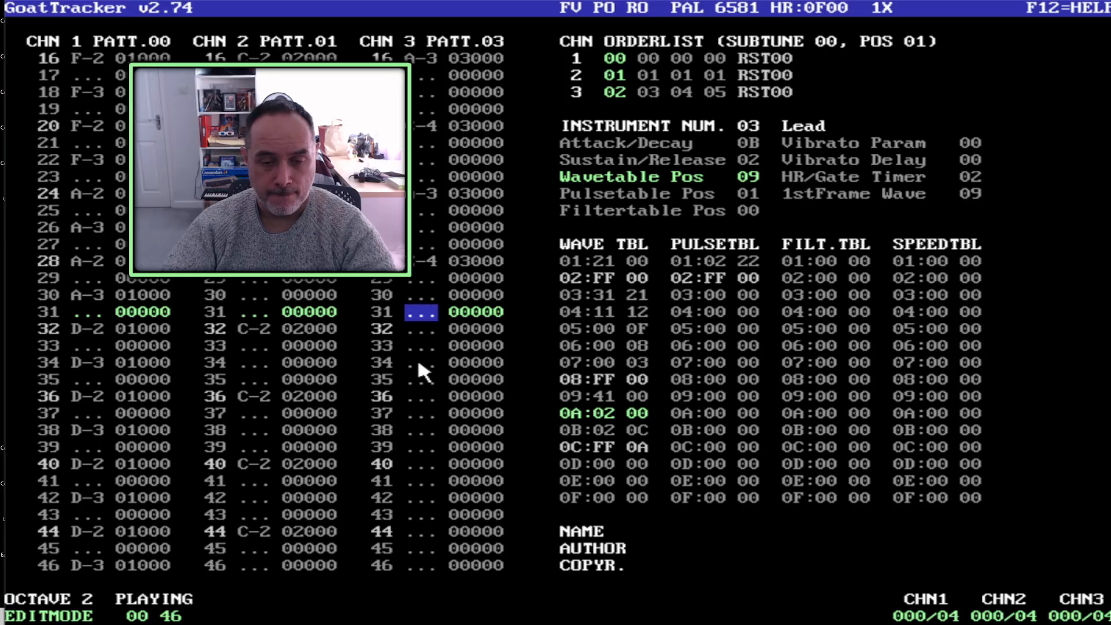
pyautogui.press('Down')
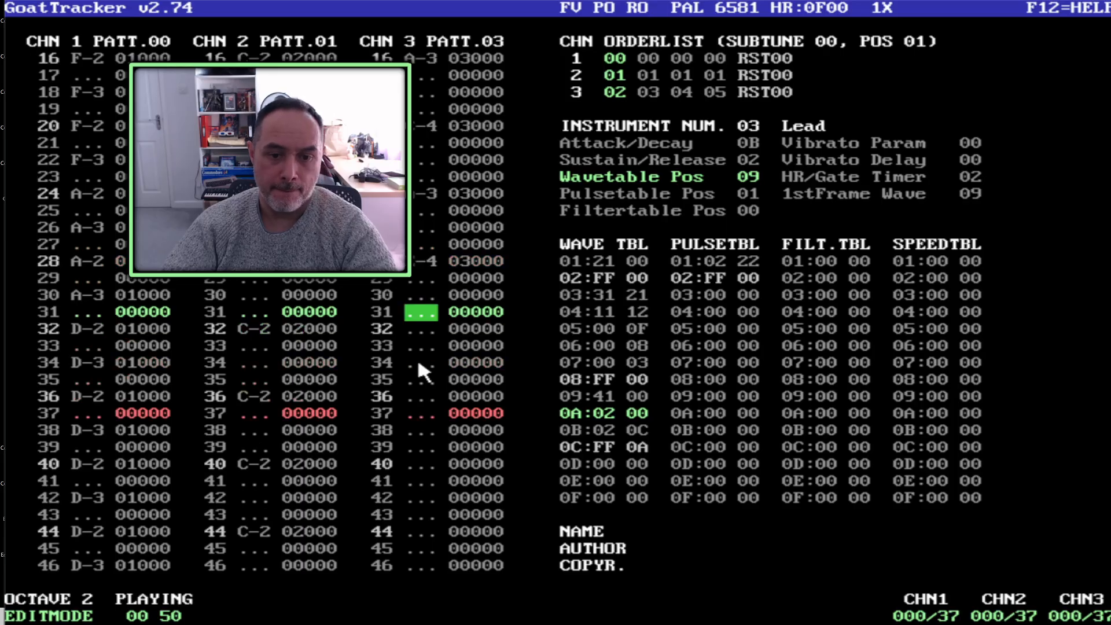
pyautogui.press('Down')
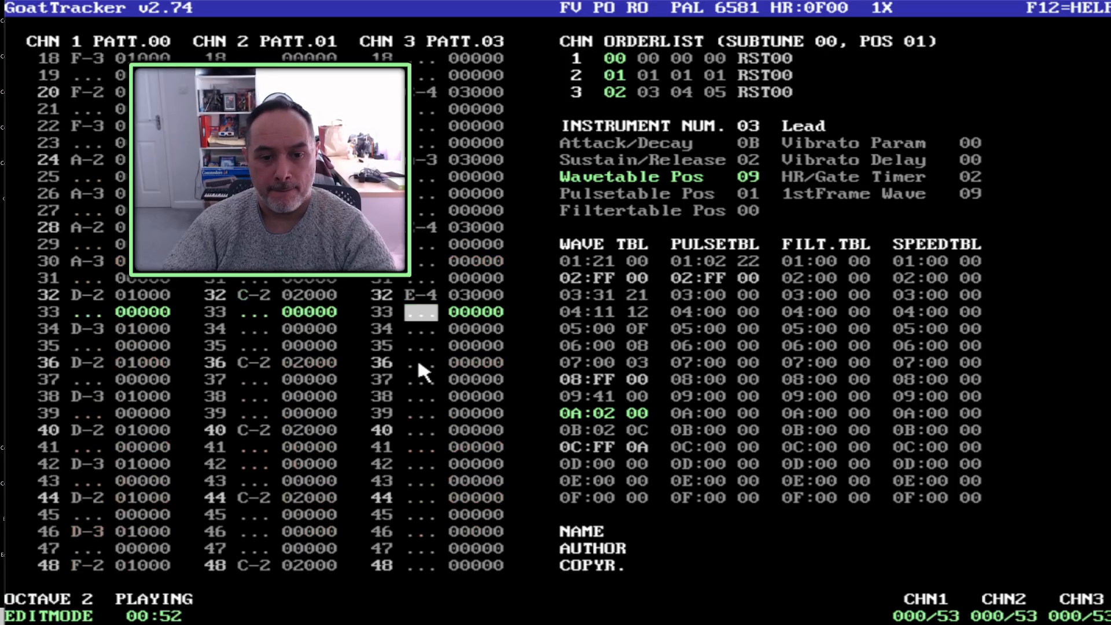
pyautogui.press('-')
pyautogui.press('Up')
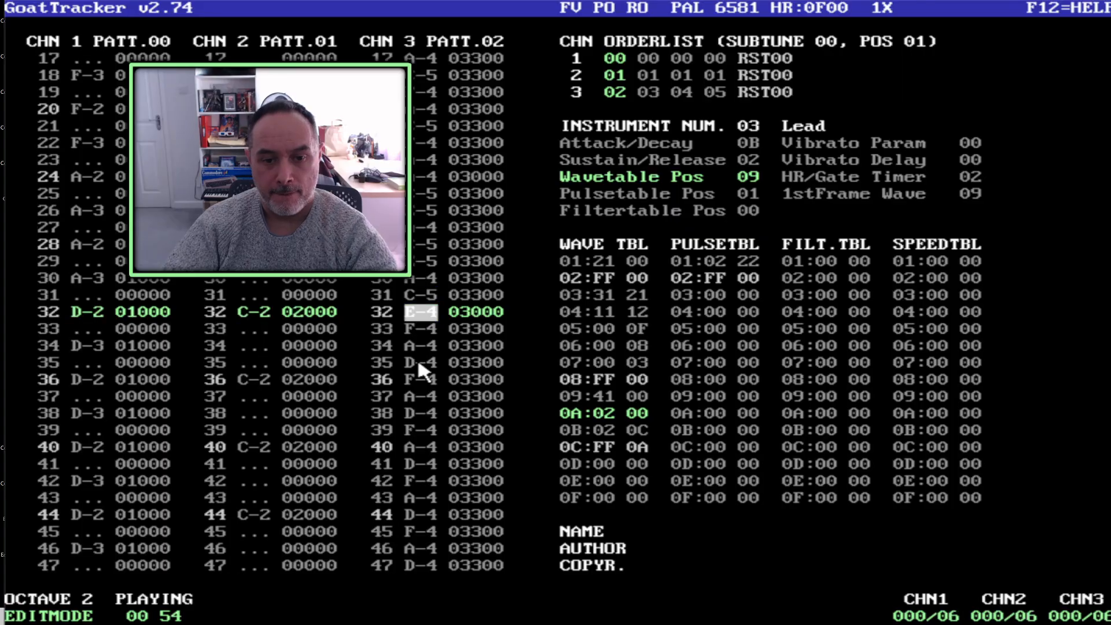
pyautogui.press('+')
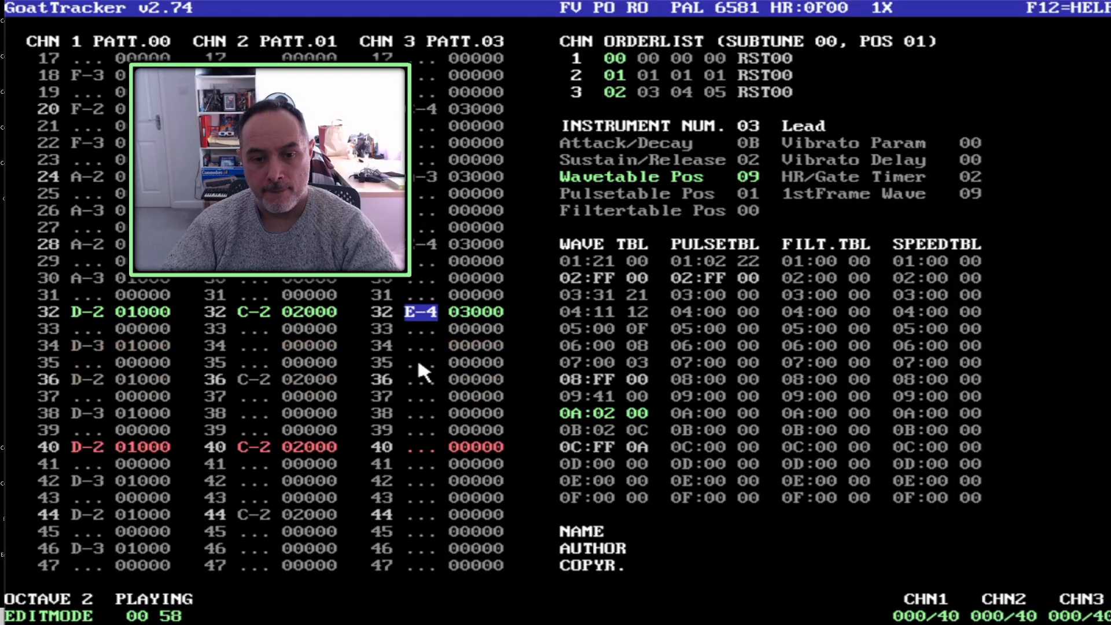
# Set the Lead note at row 32 of channel 3's pattern 03 to D-4.
pyautogui.press('Up')
pyautogui.press('Up')
pyautogui.press('Down')
pyautogui.press('Down')
pyautogui.press('o')
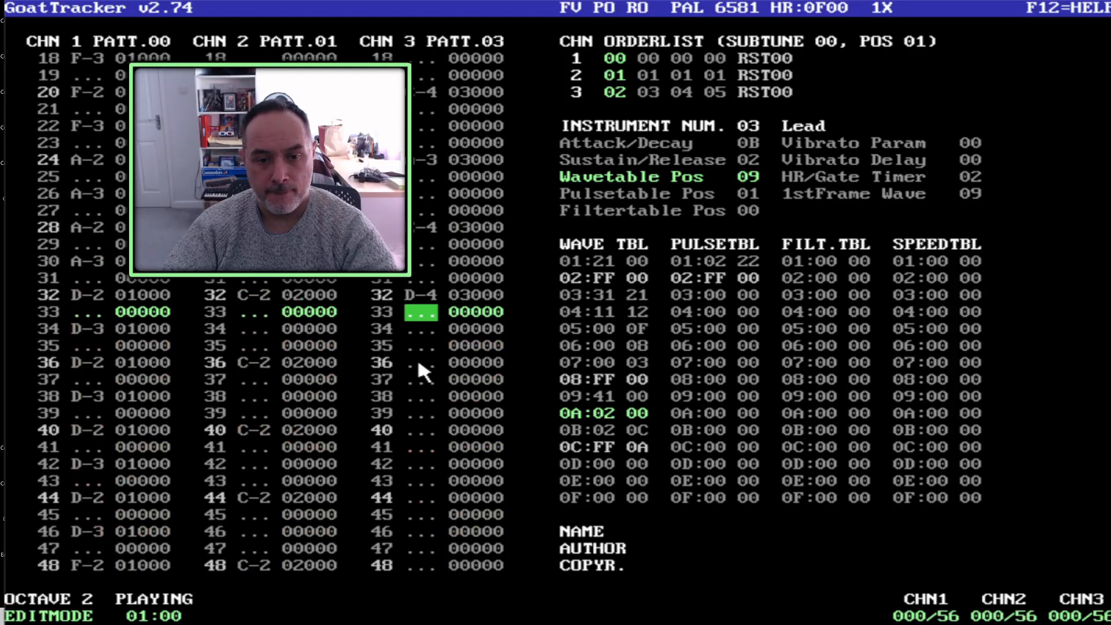
# Enter the Lead notes A-3 at row 36, D-4 at row 40 and A-3 at row 44 of pattern 03.
pyautogui.press('y')
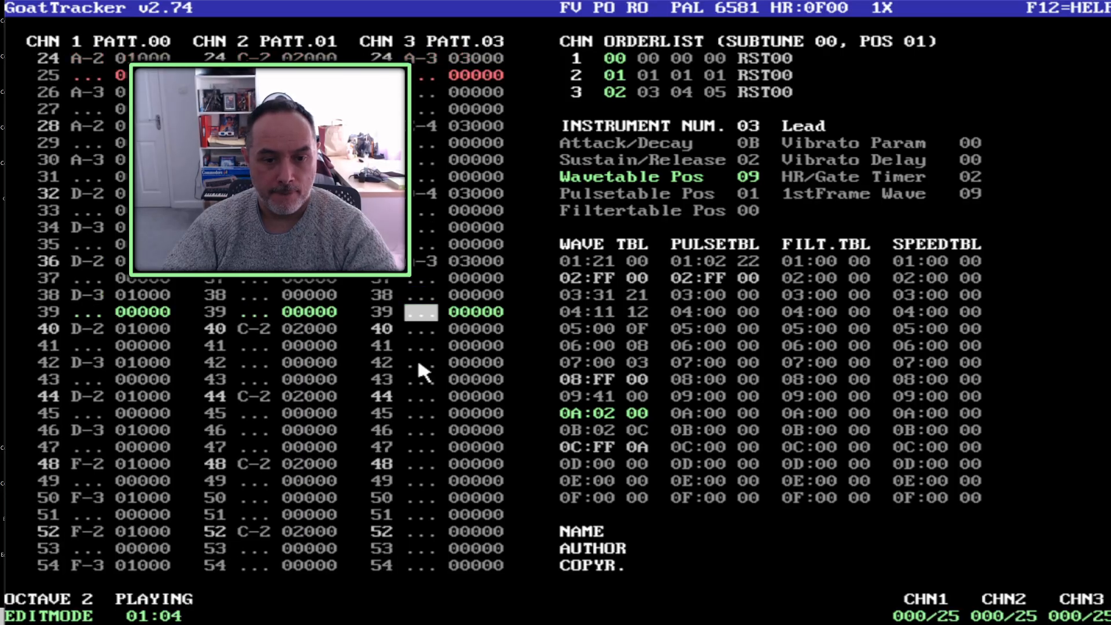
pyautogui.press('Down')
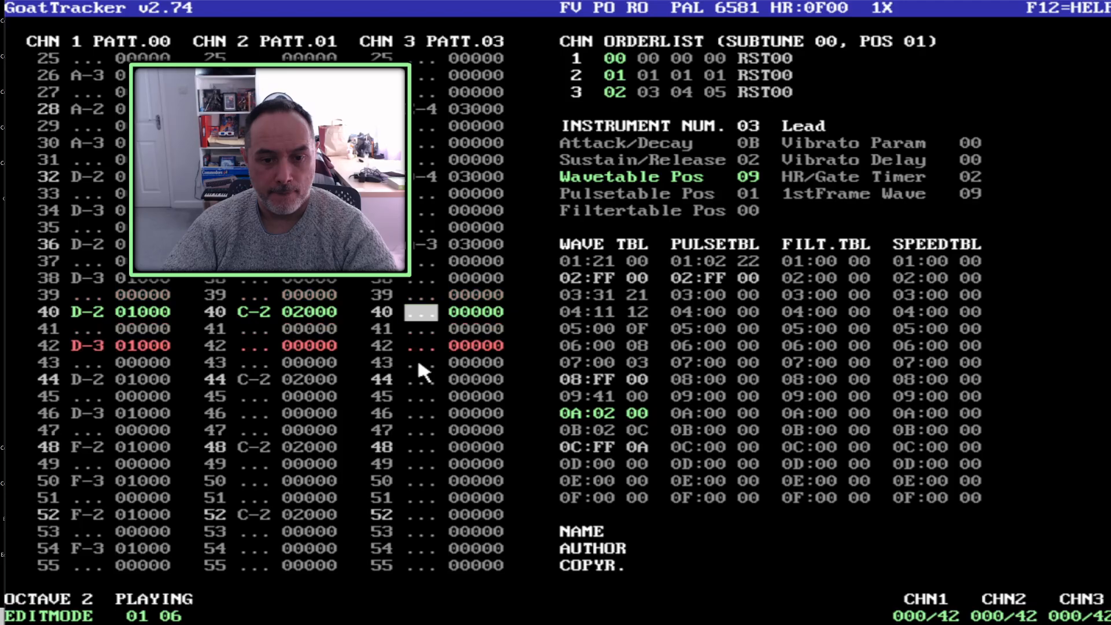
pyautogui.press('o')
pyautogui.press('y')
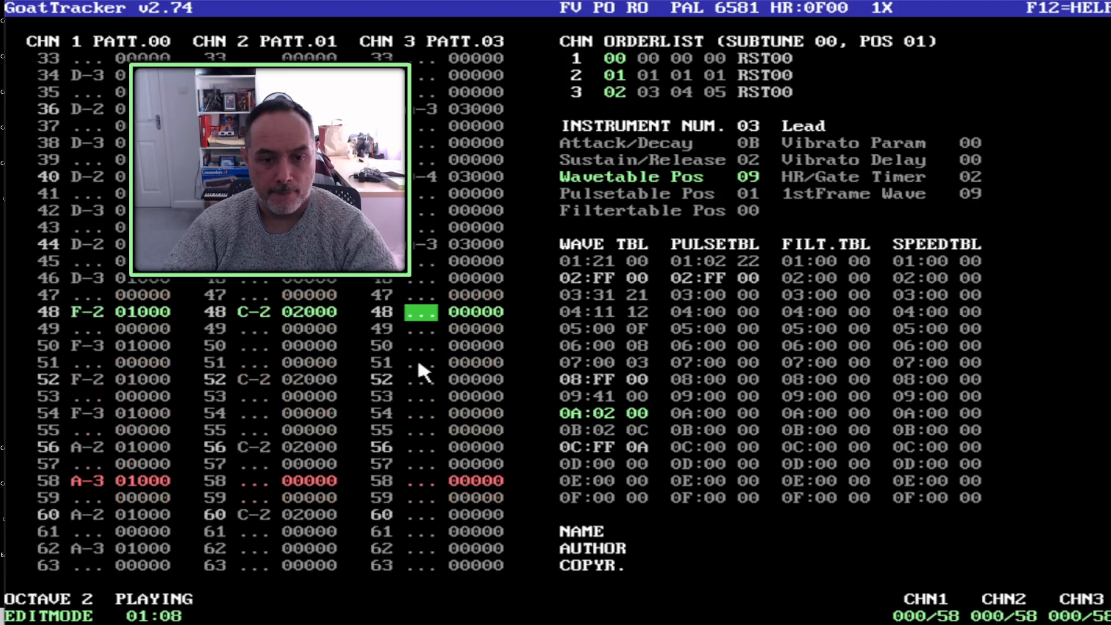
# Enter E-4 at row 48 and A-3 at row 52, try E-3 and F-3 at row 56, and enter C-3 at row 60.
pyautogui.press('p')
pyautogui.press('y')
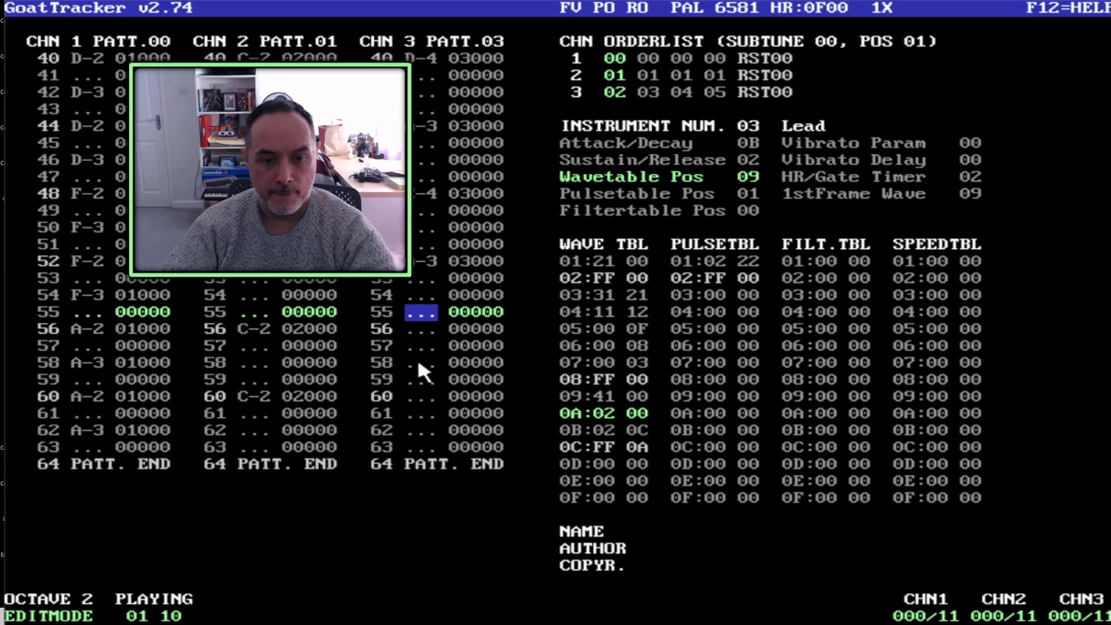
pyautogui.press('e')
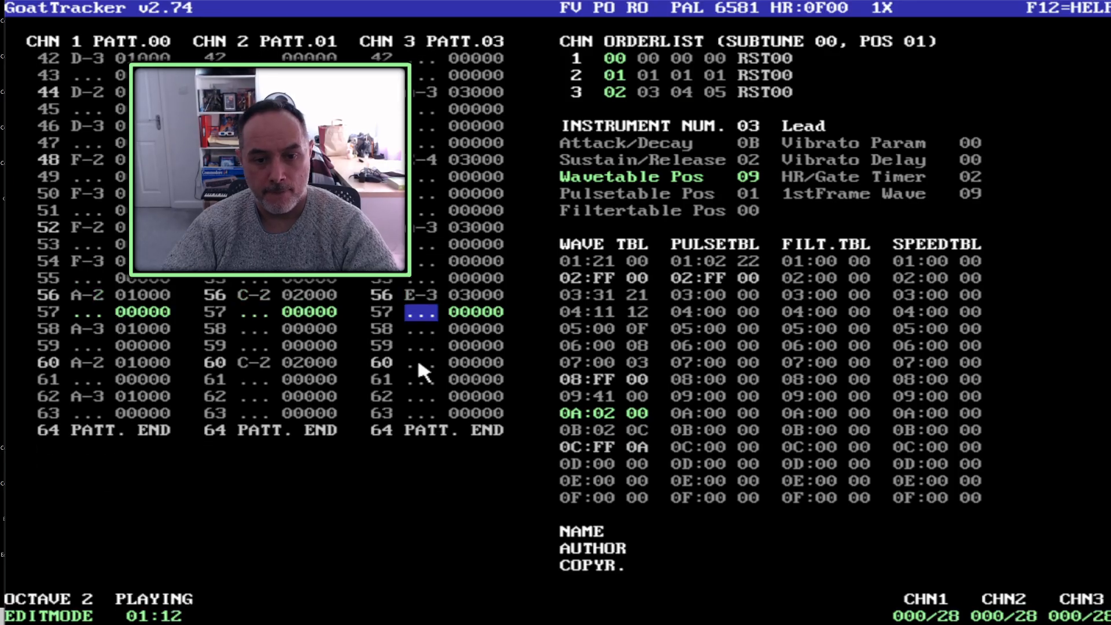
pyautogui.press('r')
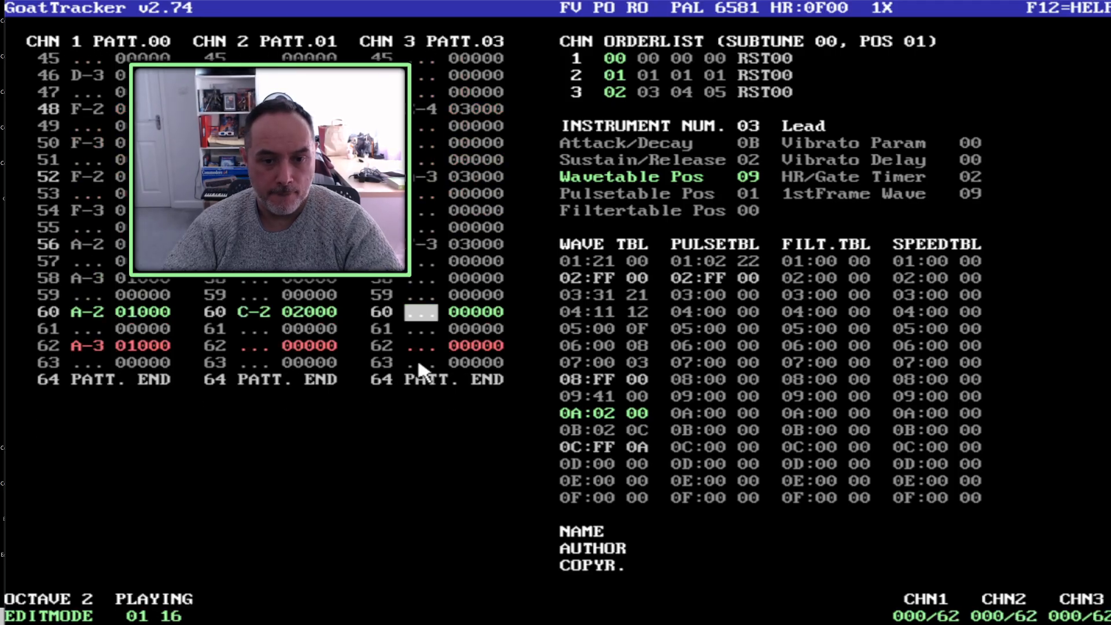
pyautogui.press('q')
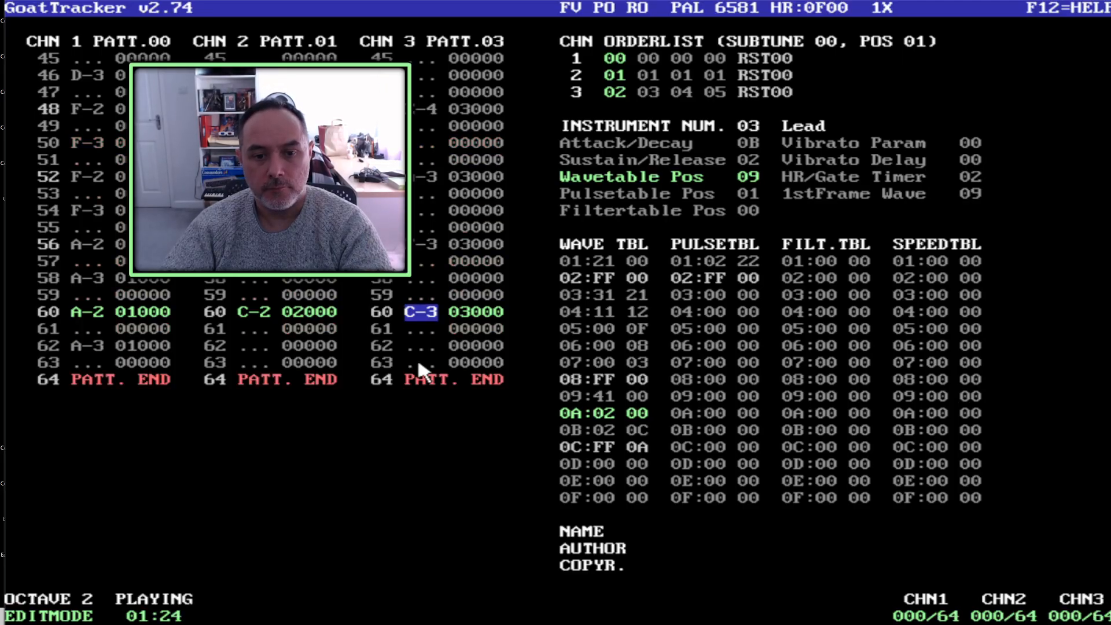
# Stop playback, play the song from order list position 00 to hear both lead patterns, and stop it.
pyautogui.press('F4')
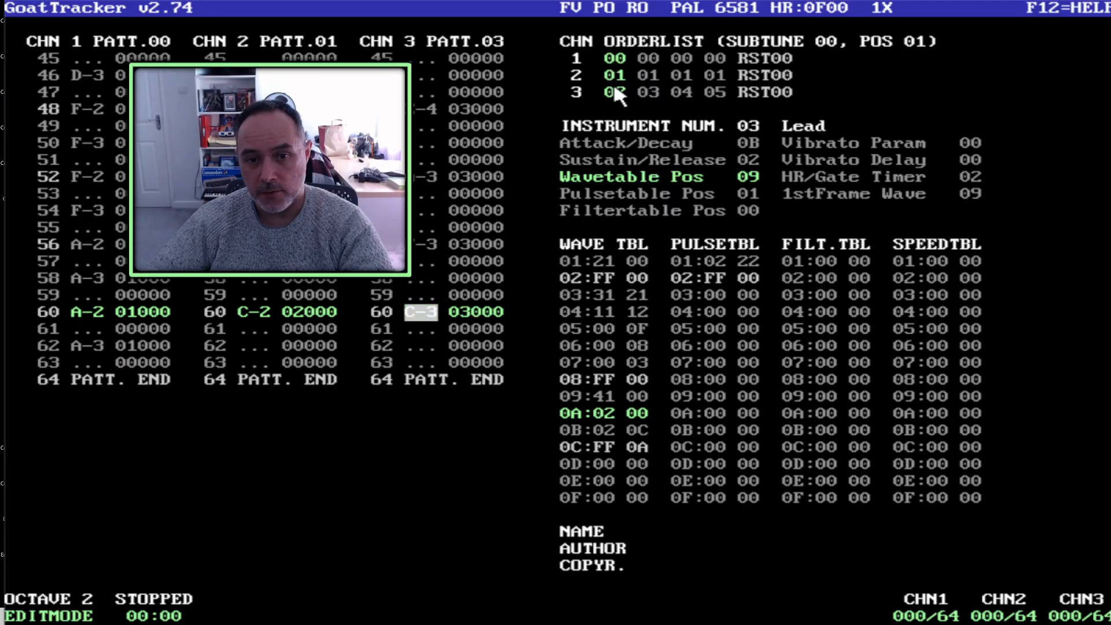
pyautogui.click(613, 58)
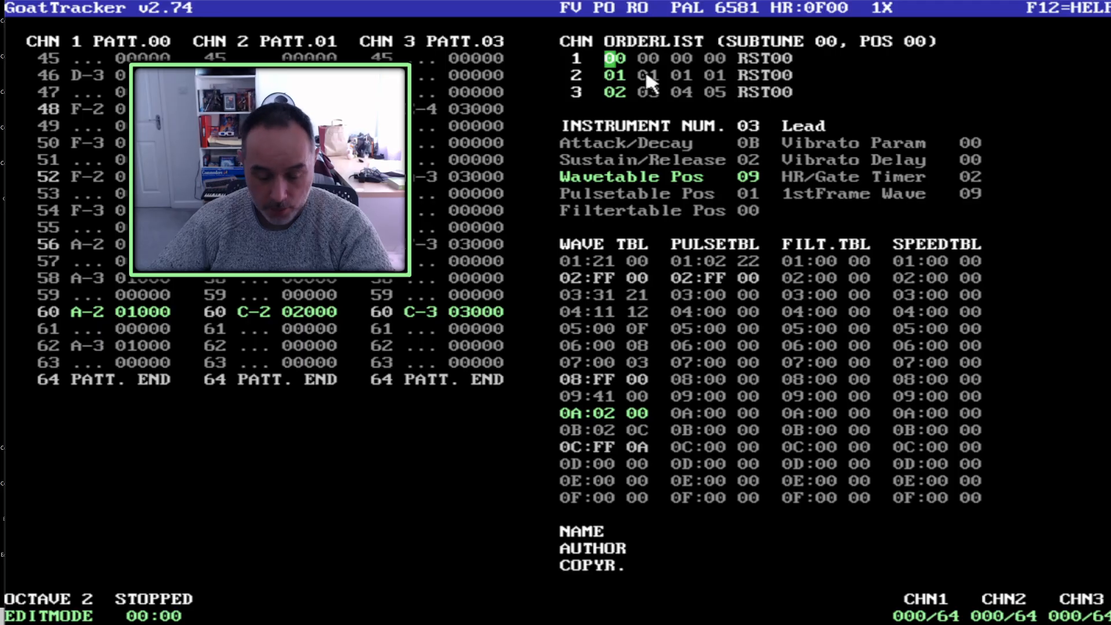
pyautogui.press('F1')
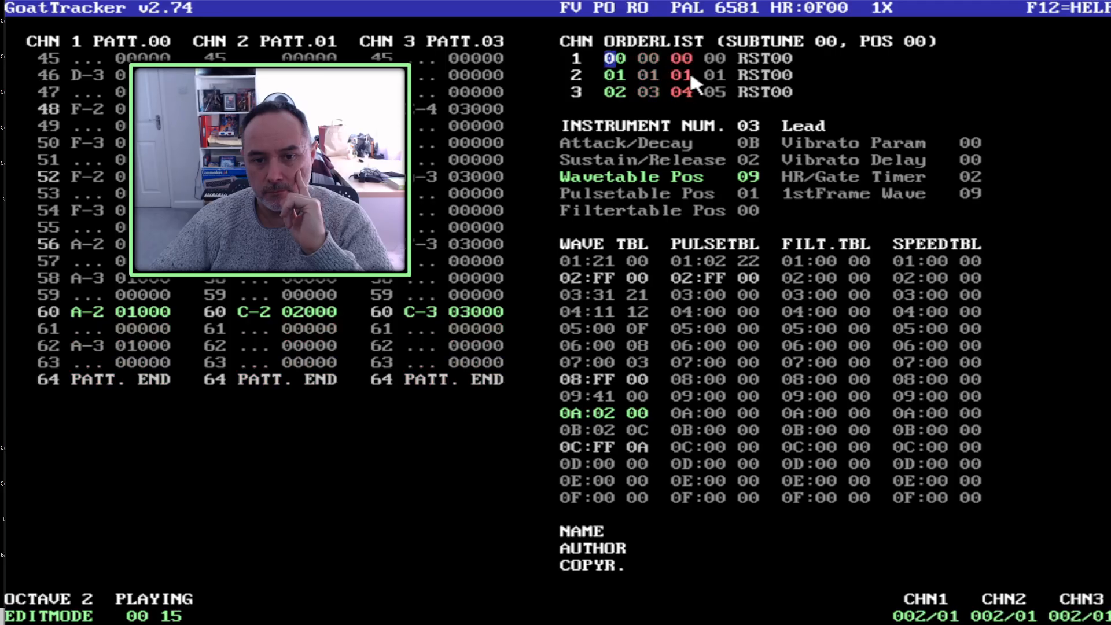
pyautogui.press('F4')
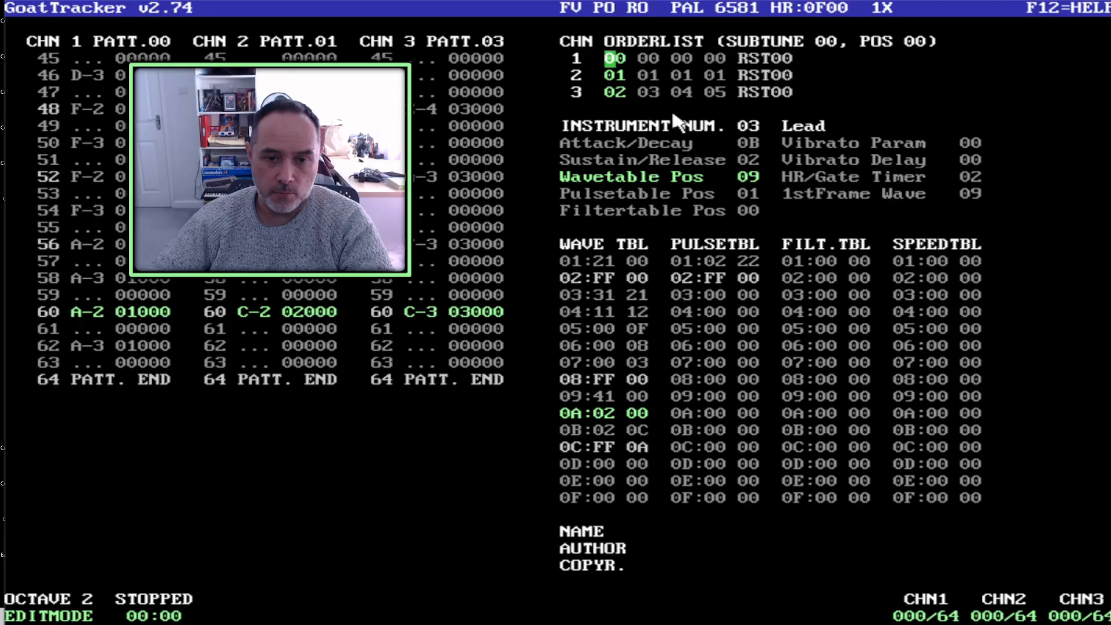
# Try to play the song from order list position 01.
pyautogui.click(658, 58)
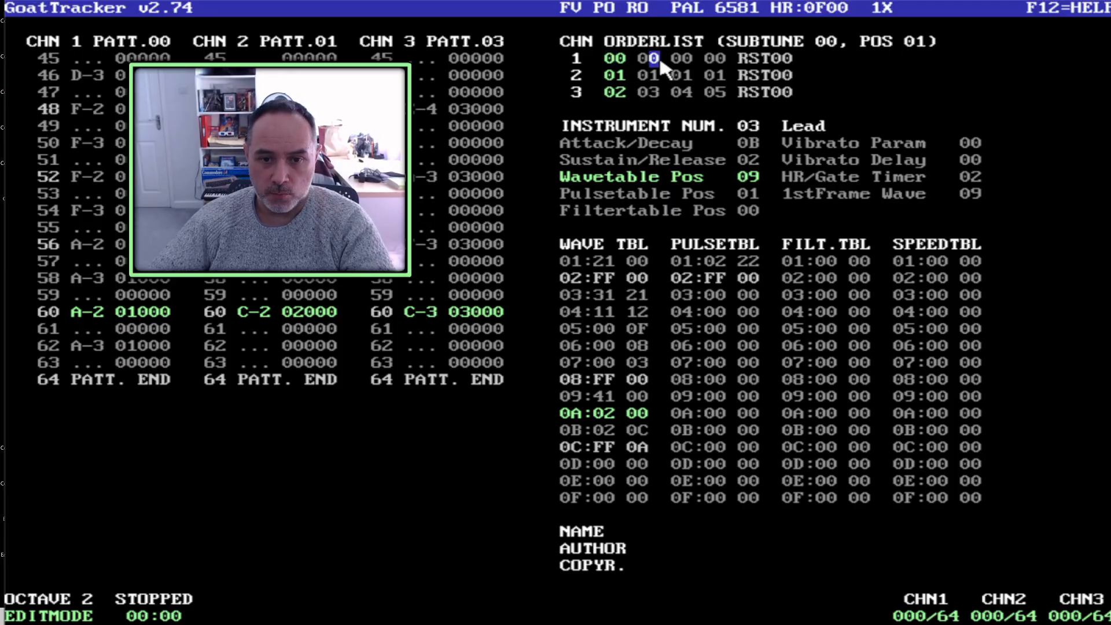
pyautogui.press('F2')
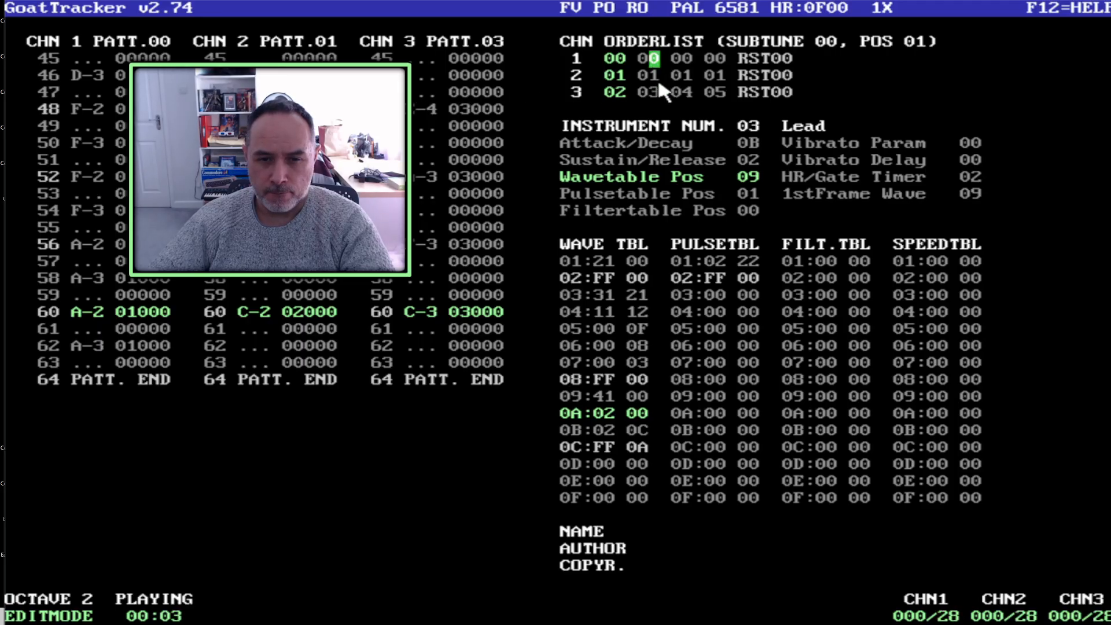
pyautogui.press('F2')
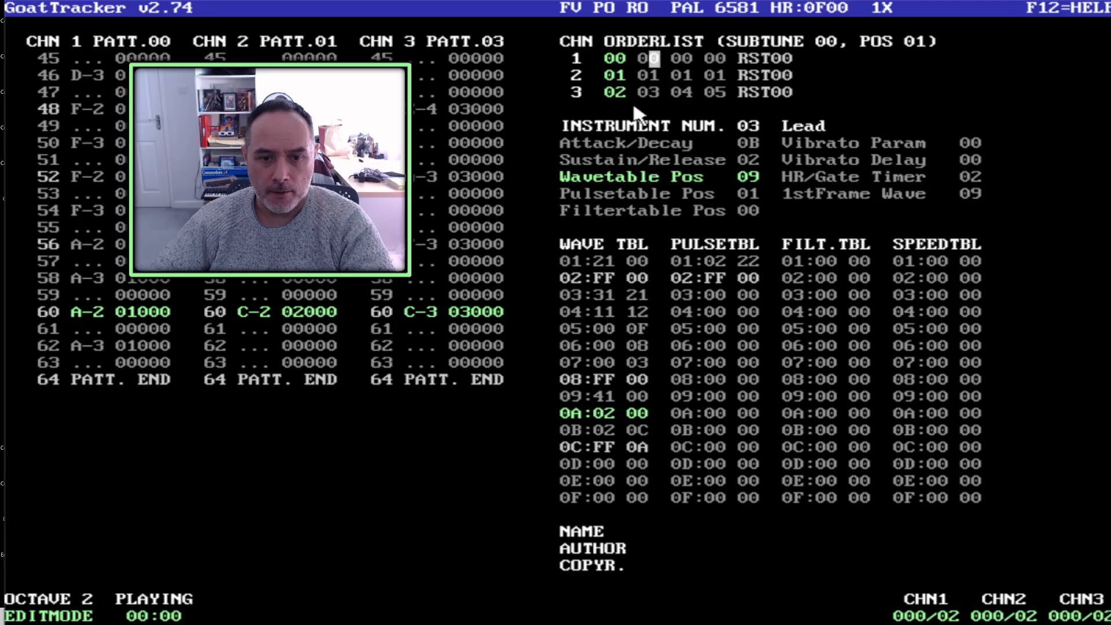
# Stop playback, mark order list position 01 as the playback position on all channels, and play the song from the beginning.
pyautogui.press('F4')
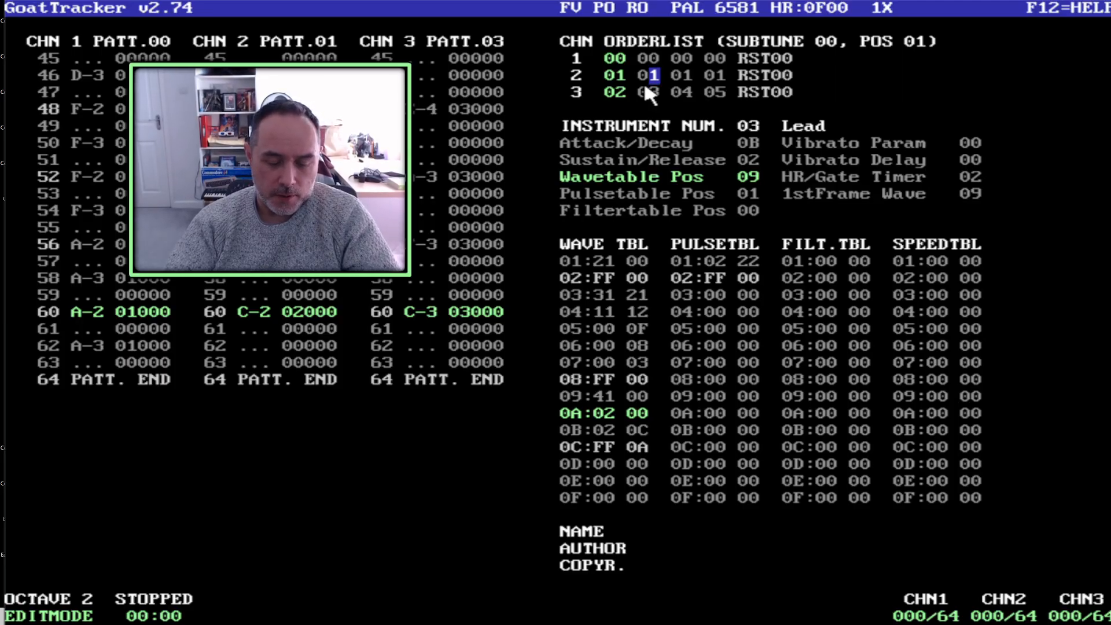
pyautogui.press('Return')
pyautogui.press('F1')
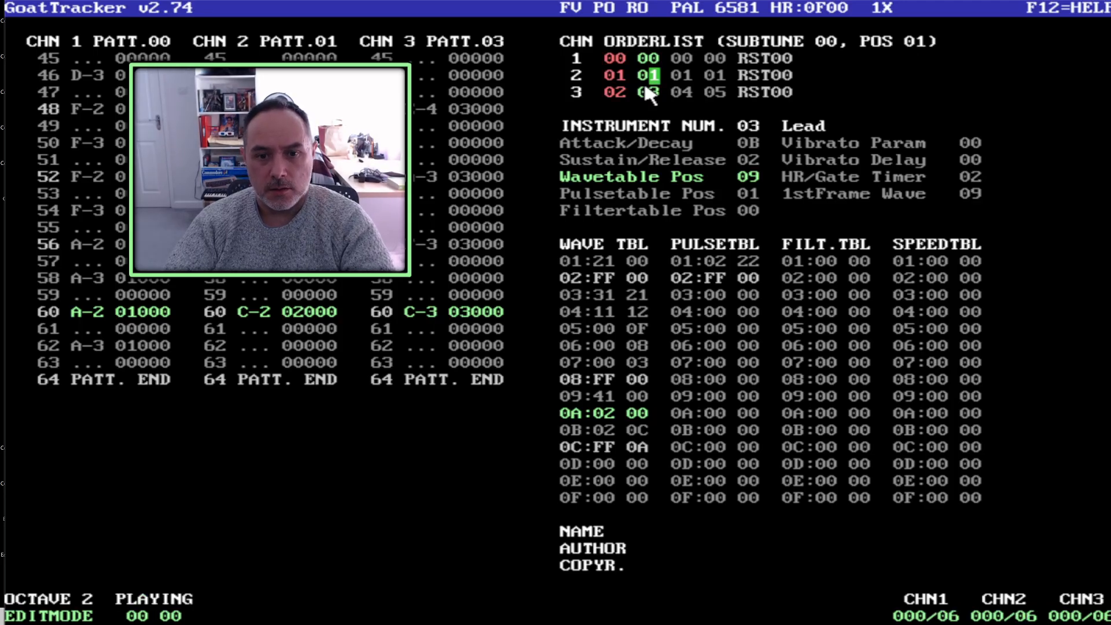
# Play the song from order list position 01 and stop it.
pyautogui.press('F2')
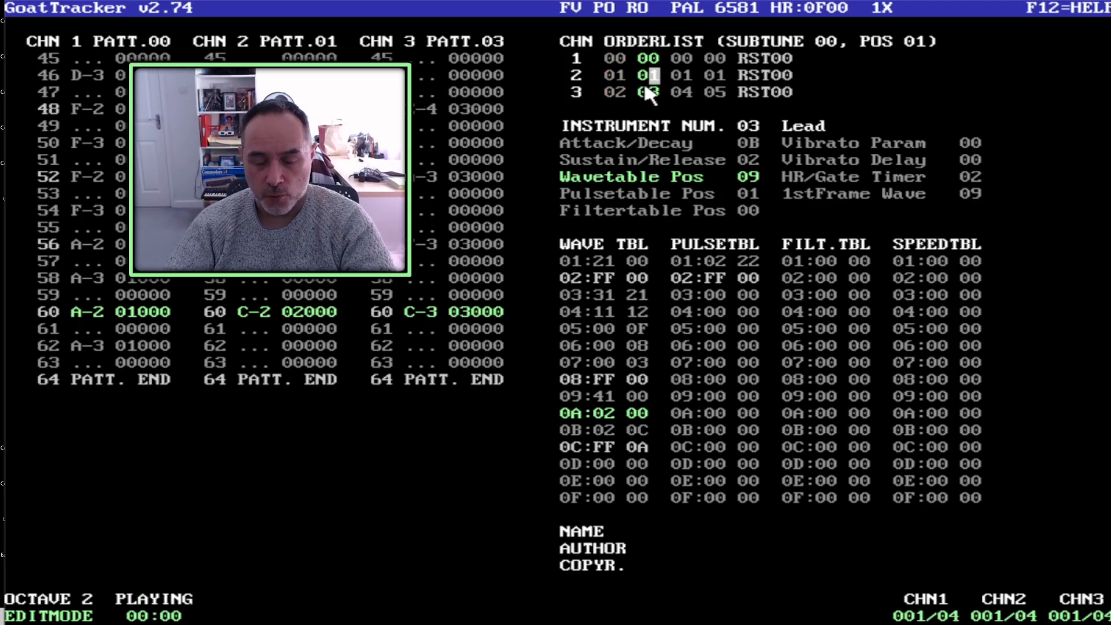
pyautogui.press('F2')
pyautogui.press('F4')
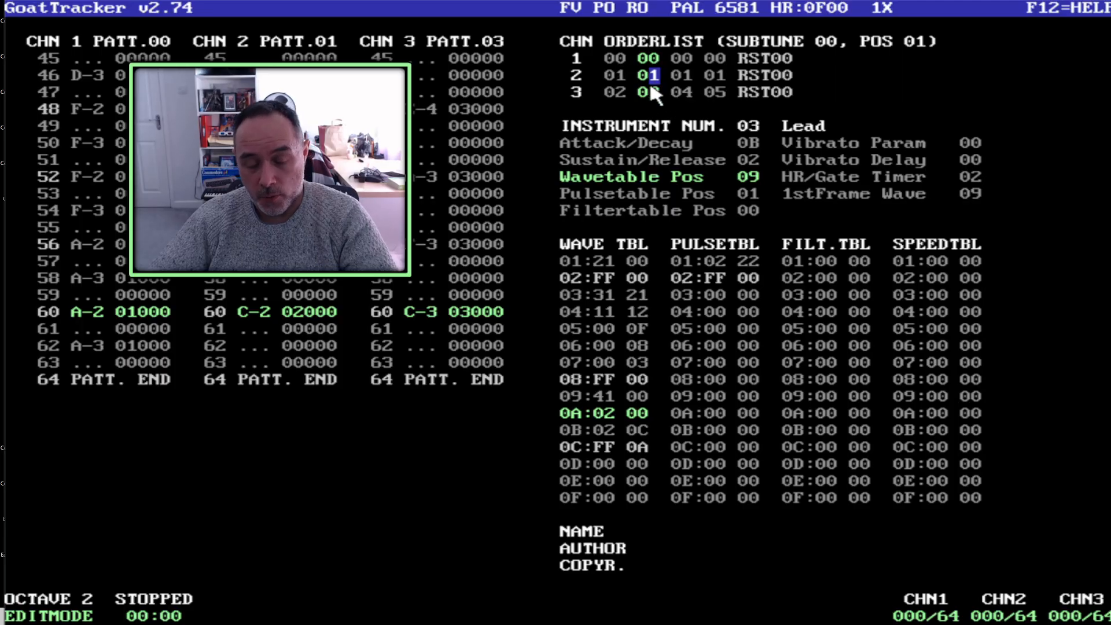
# Mark order list position 02 as the playback position on all channels.
pyautogui.click(684, 78)
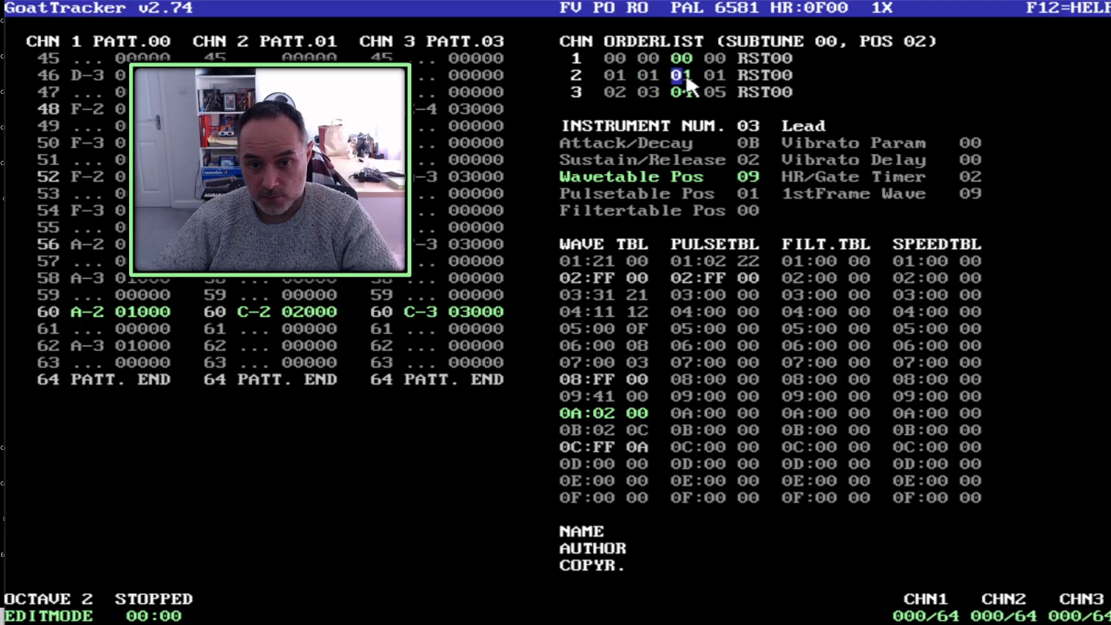
pyautogui.press('Right')
pyautogui.press('Left')
pyautogui.press('Left')
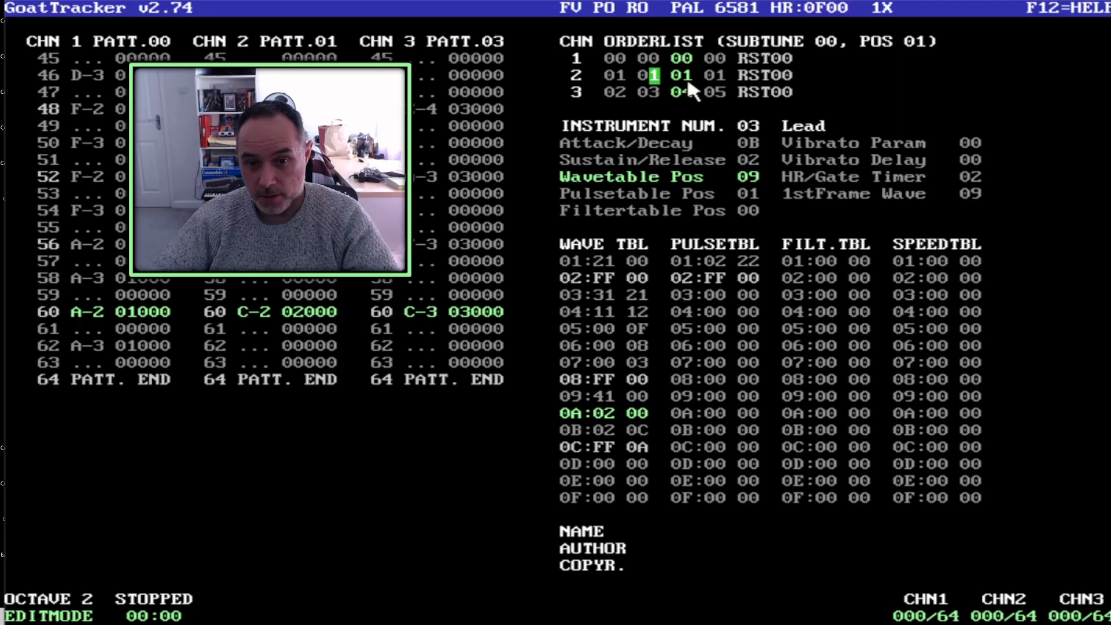
pyautogui.press('Right')
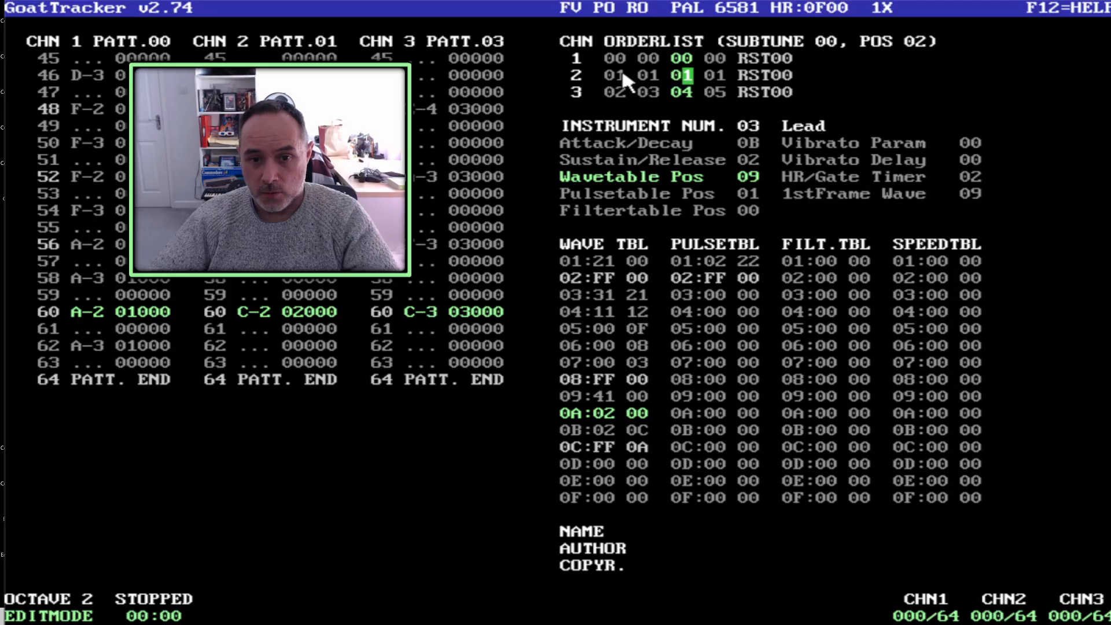
# Delete the repeated pattern entries from the order lists of channels 1 and 2, keeping one entry each before the restart marker.
pyautogui.click(652, 56)
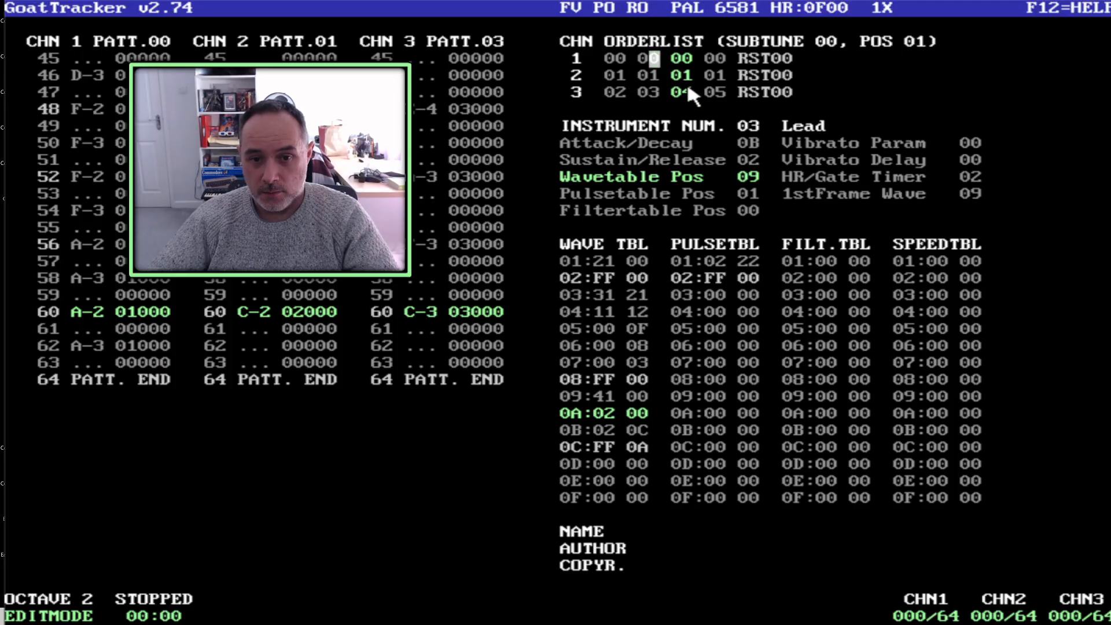
pyautogui.press('Delete')
pyautogui.press('Delete')
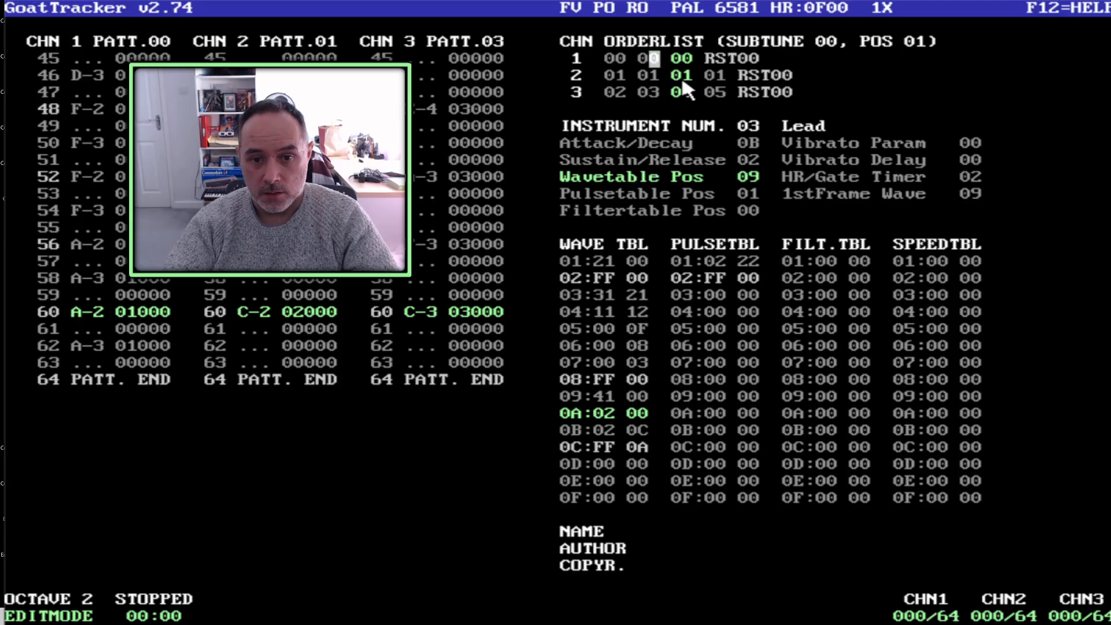
pyautogui.press('Delete')
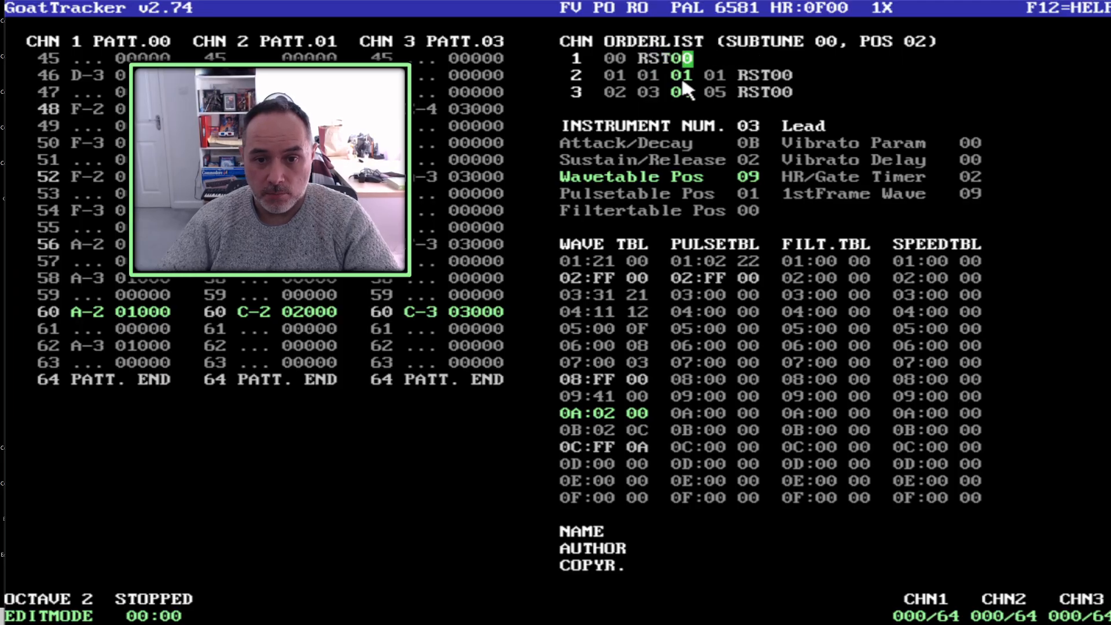
pyautogui.click(655, 71)
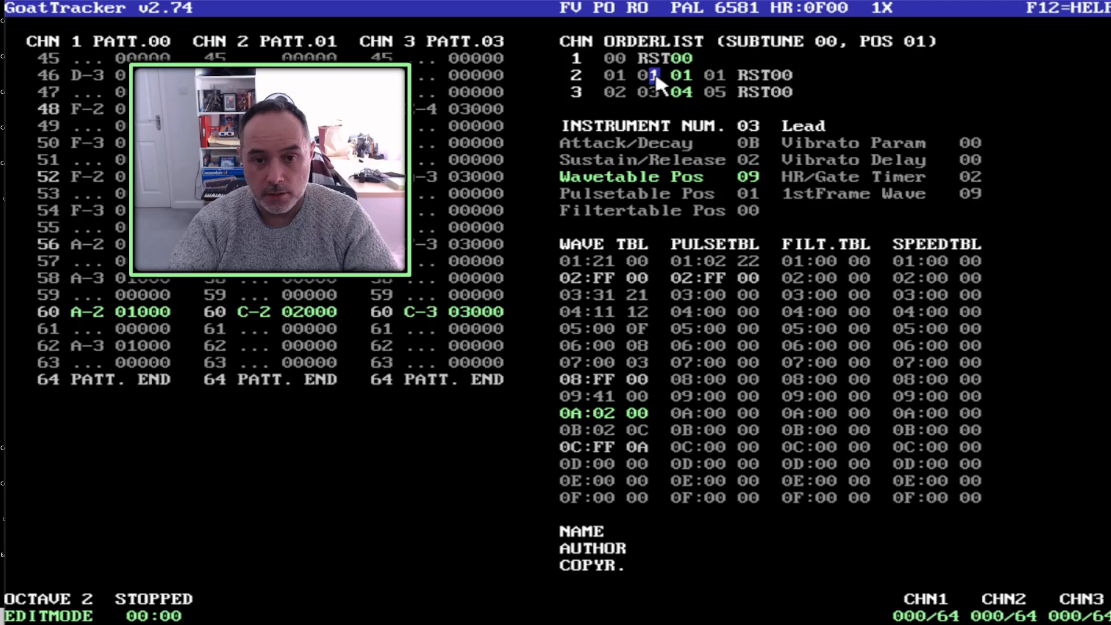
pyautogui.press('Delete')
pyautogui.press('Delete')
pyautogui.press('Delete')
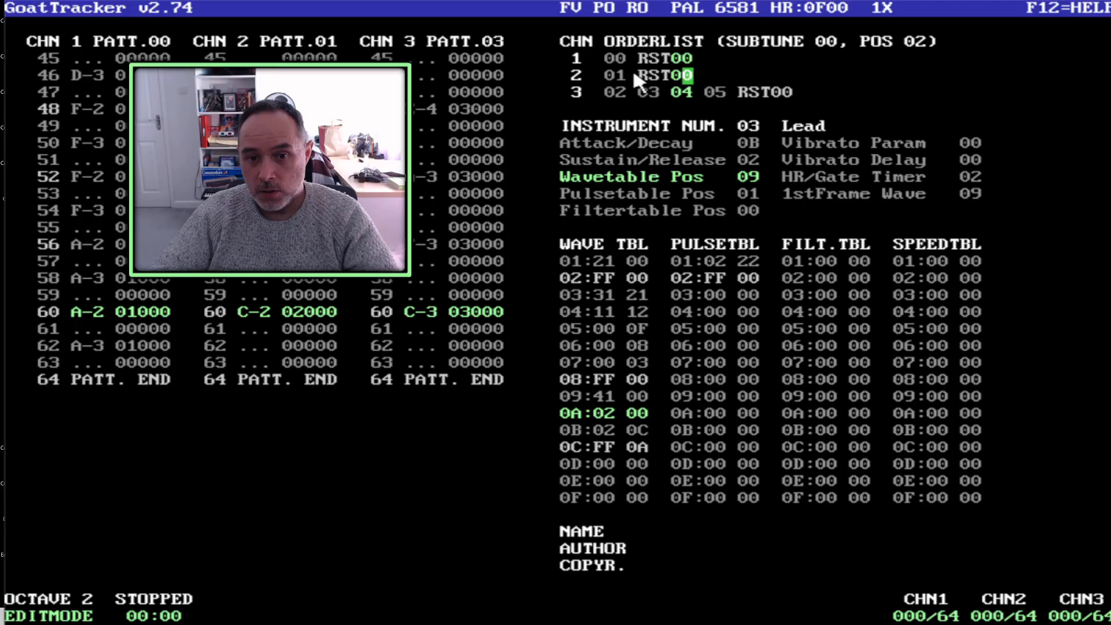
# Play the song from the beginning to hear the shortened order lists, restart it, and stop playback.
pyautogui.click(673, 59)
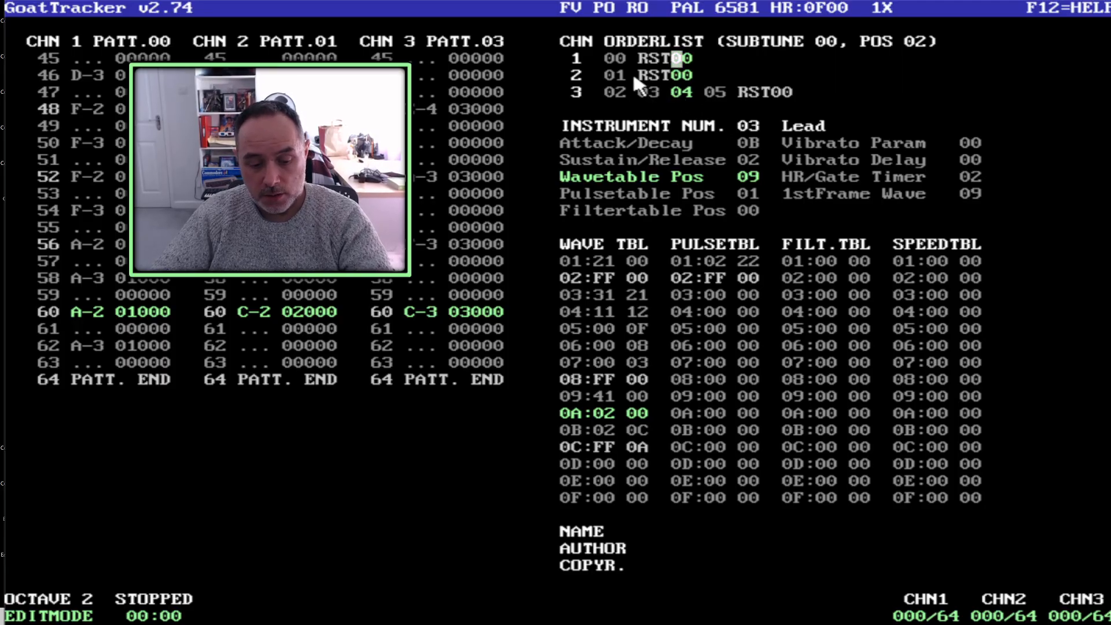
pyautogui.press('F1')
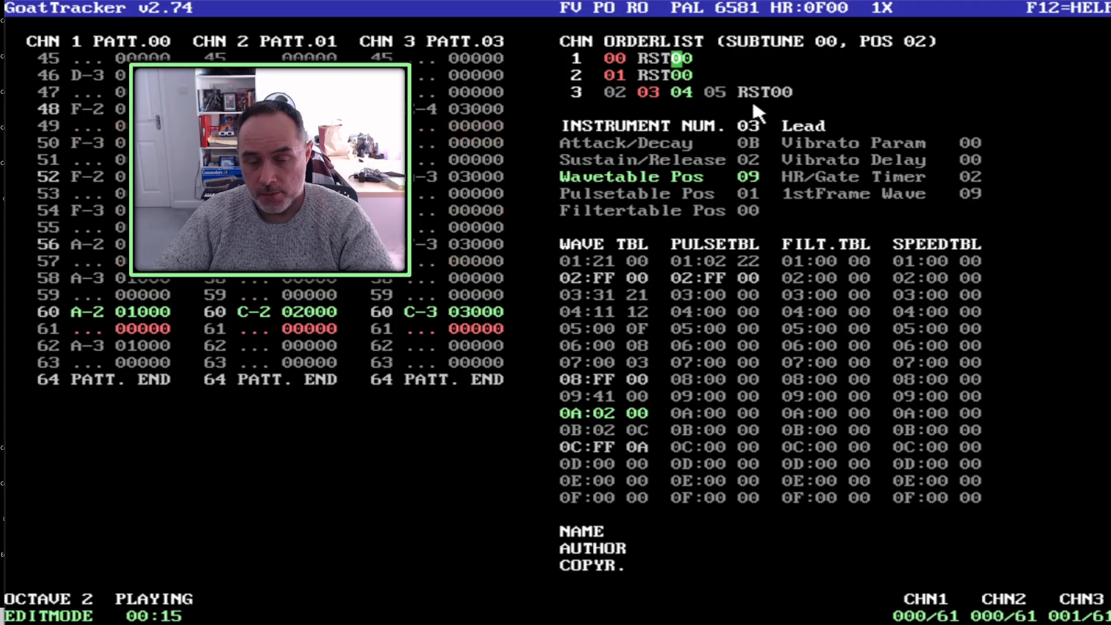
pyautogui.press('F1')
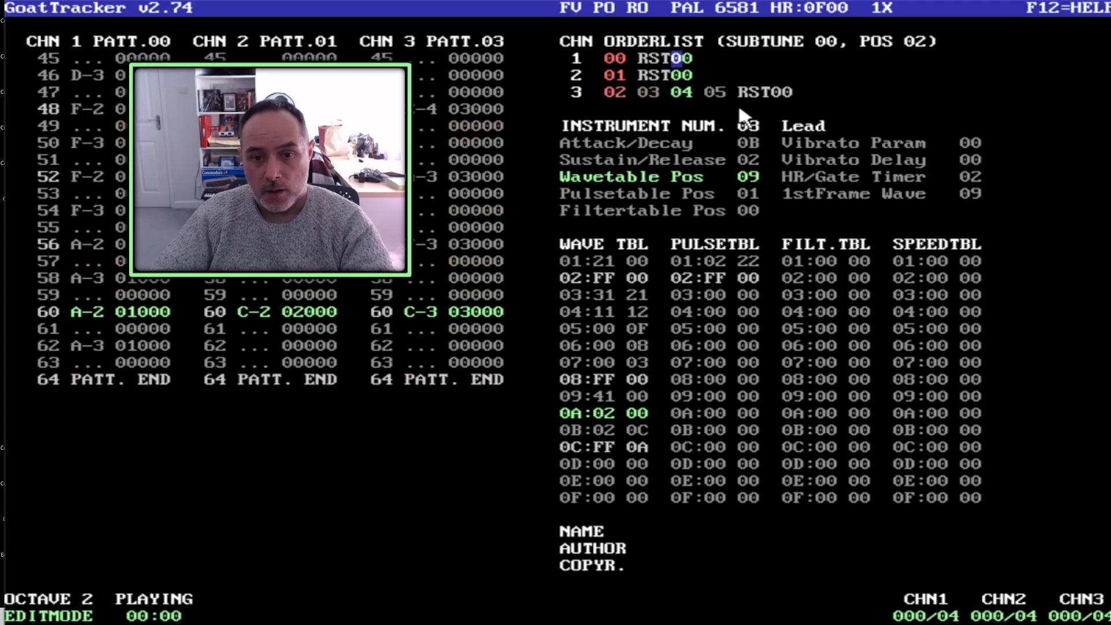
pyautogui.press('F4')
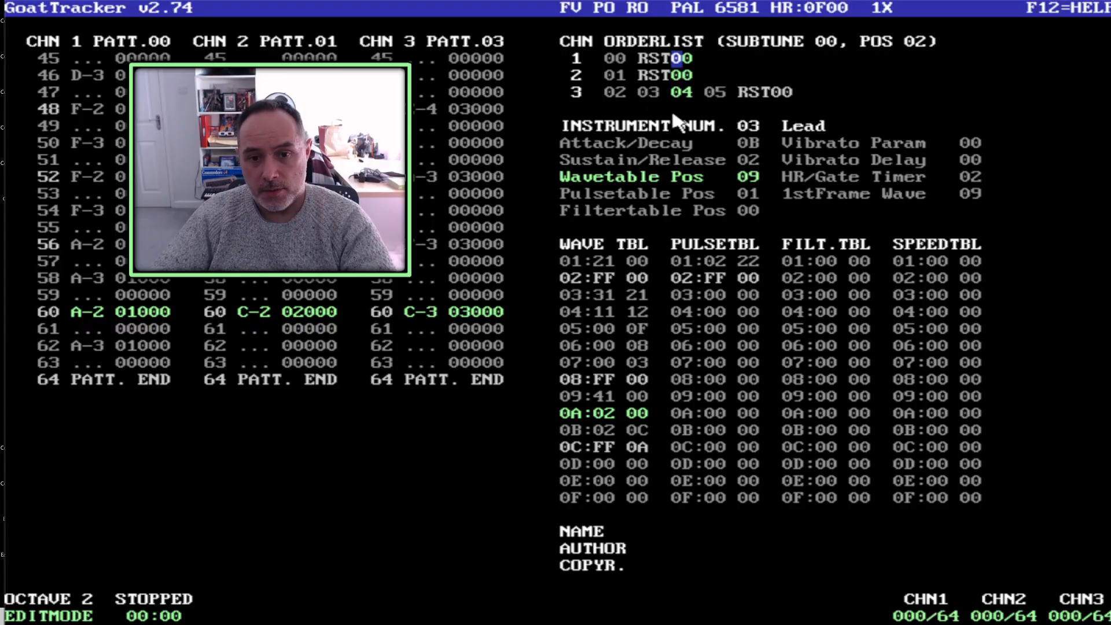
# Set the restart position of channel 3's order list to 01.
pyautogui.click(614, 92)
pyautogui.click(787, 93)
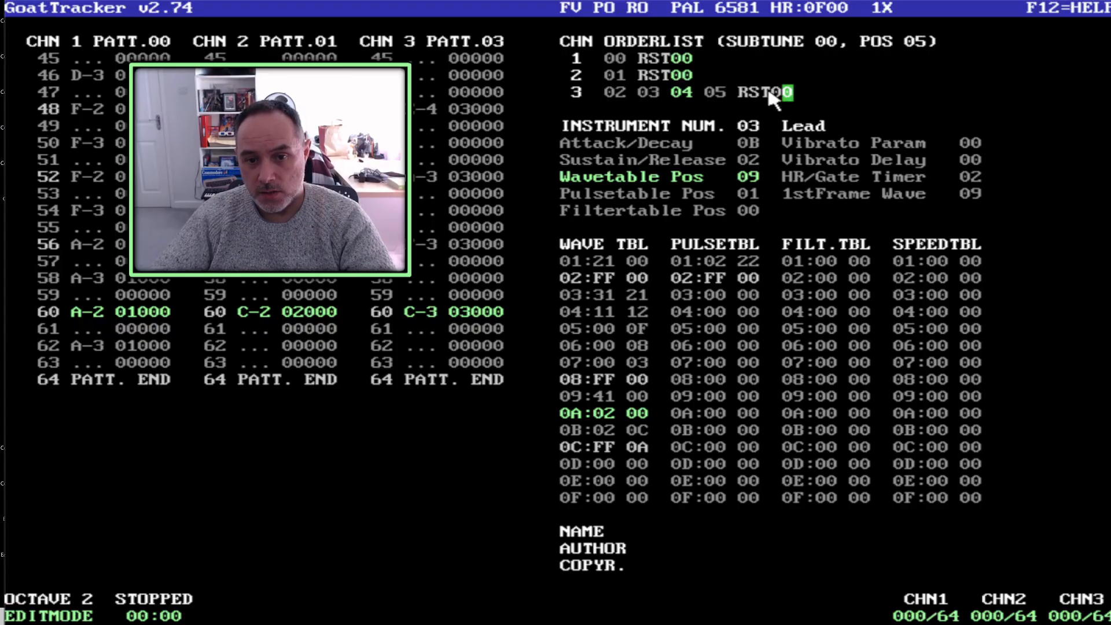
pyautogui.write('1')
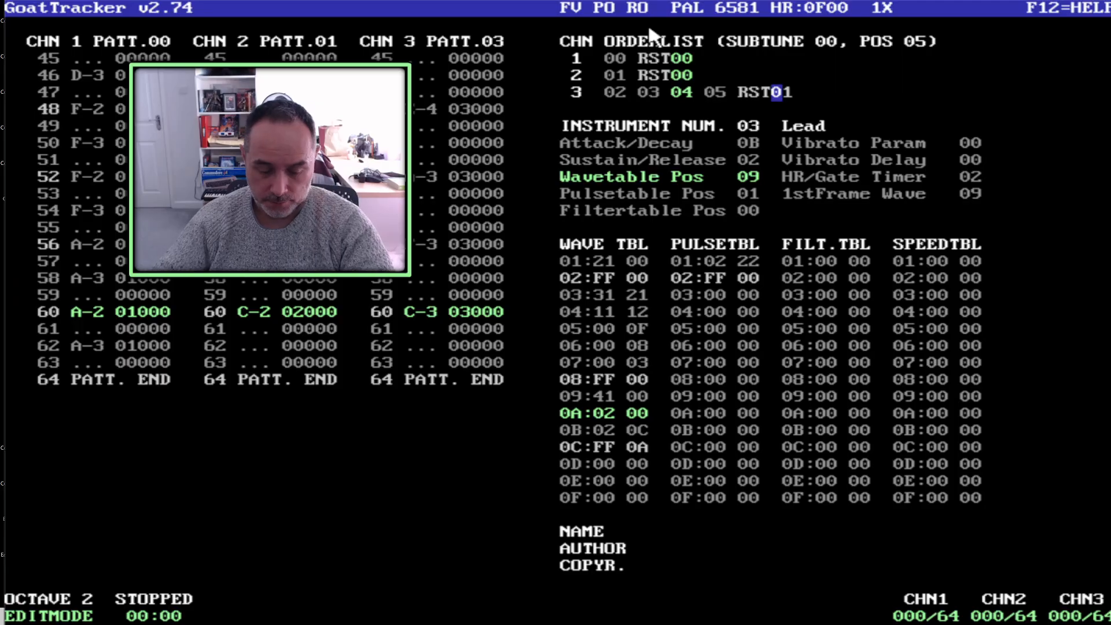
# Play the song through to check channel 3's restart behaviour, restart it from the beginning, and stop it.
pyautogui.press('F1')
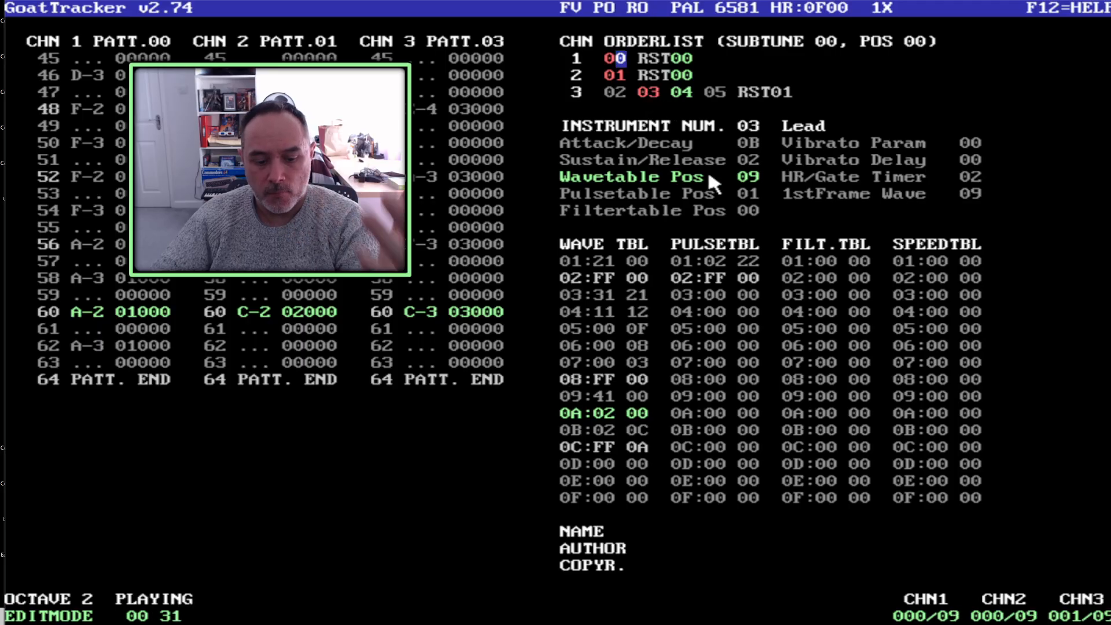
pyautogui.press('F1')
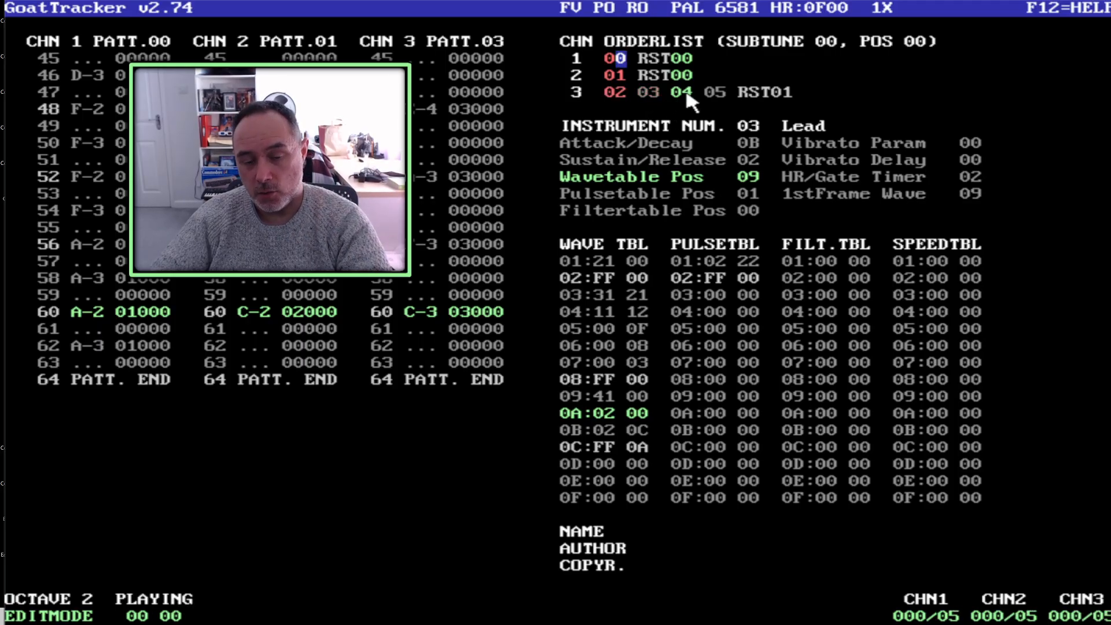
pyautogui.press('F4')
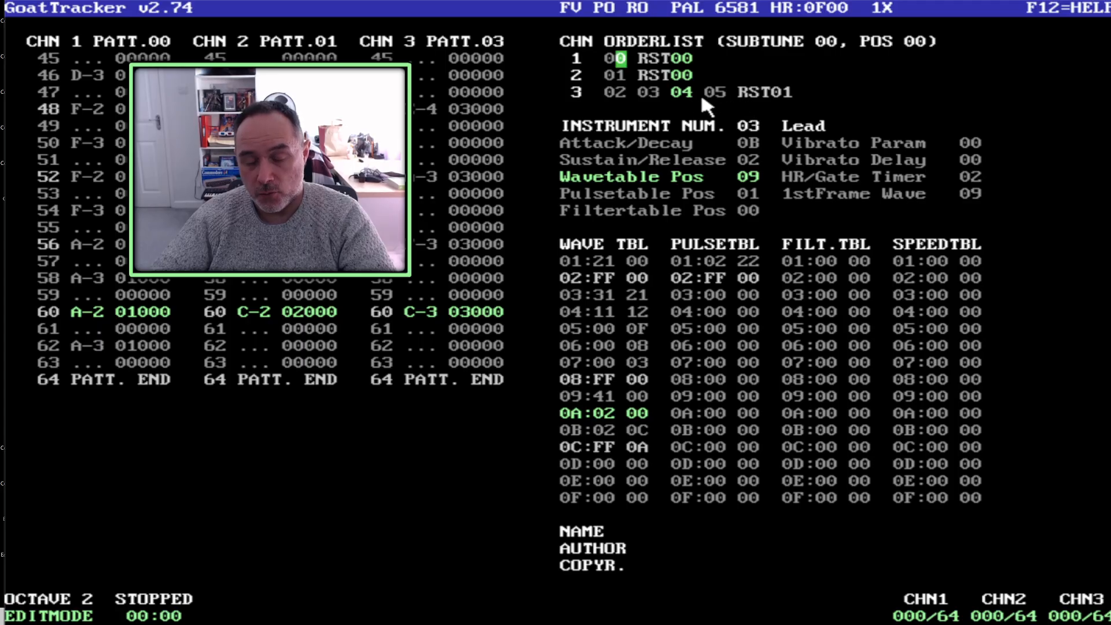
# Delete patterns 04 and 05 from channel 3's order list.
pyautogui.click(690, 93)
pyautogui.press('Delete')
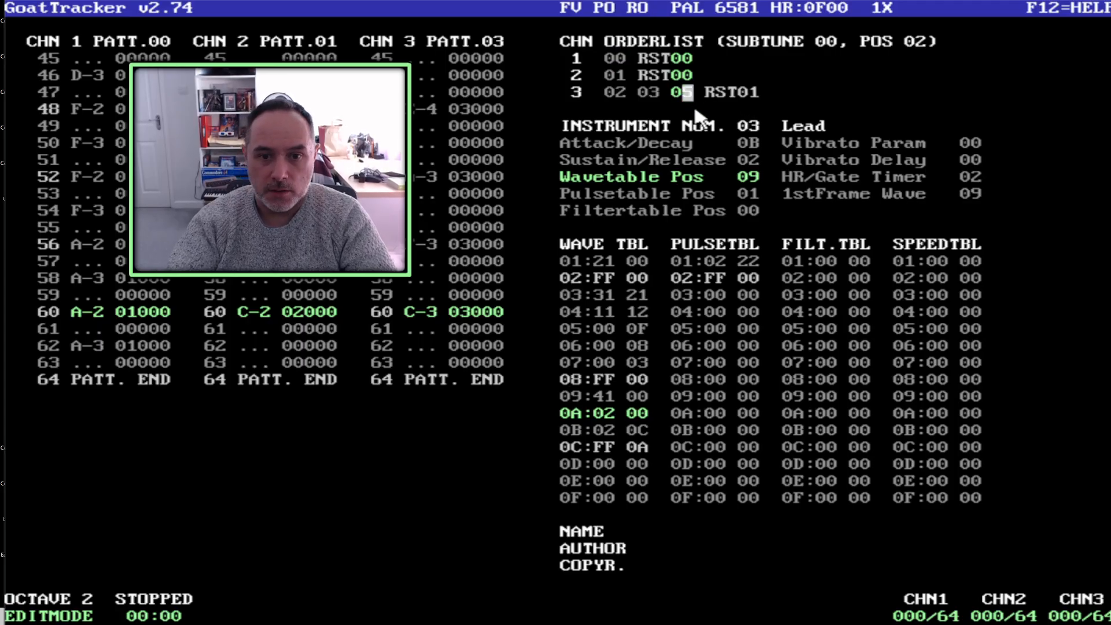
pyautogui.press('Delete')
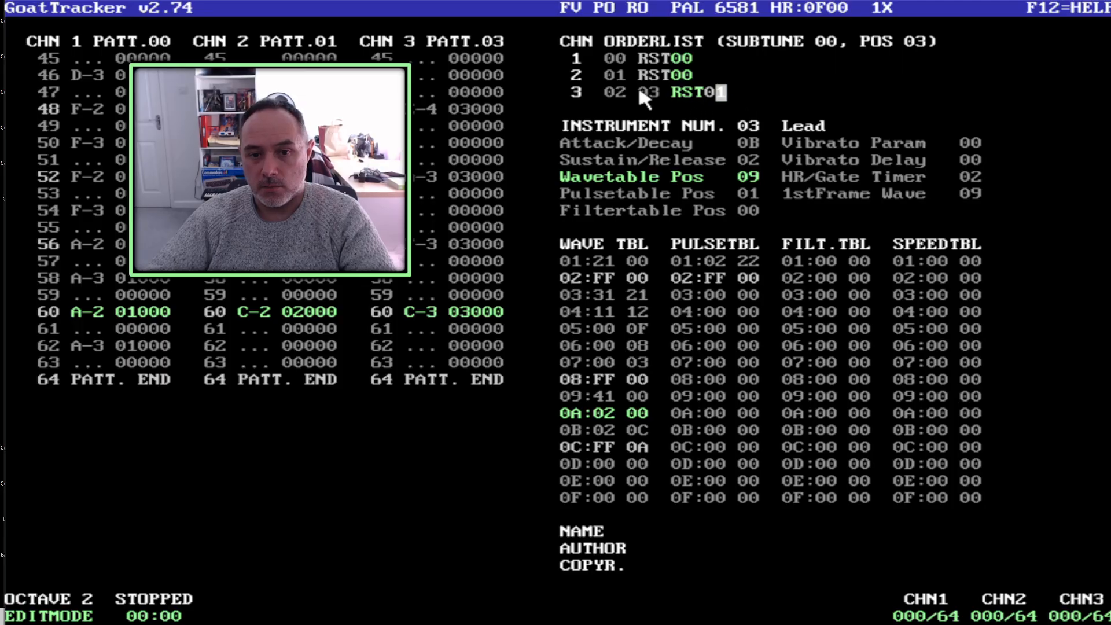
# Mark order list position 00 as the playback position on all channels, and play the song from the beginning.
pyautogui.click(620, 60)
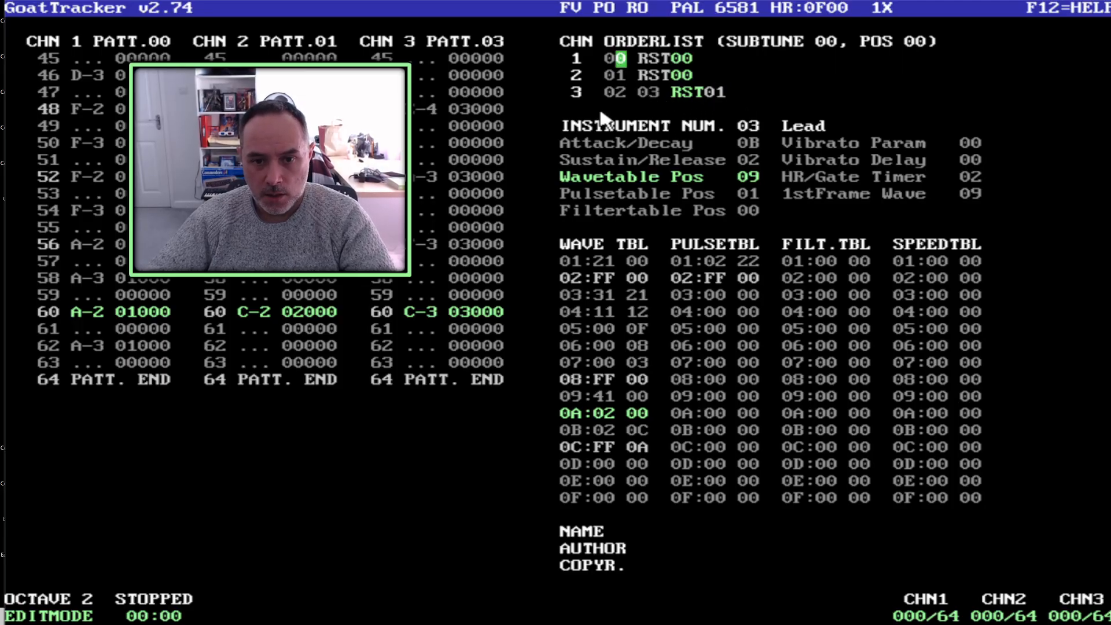
pyautogui.click(603, 65)
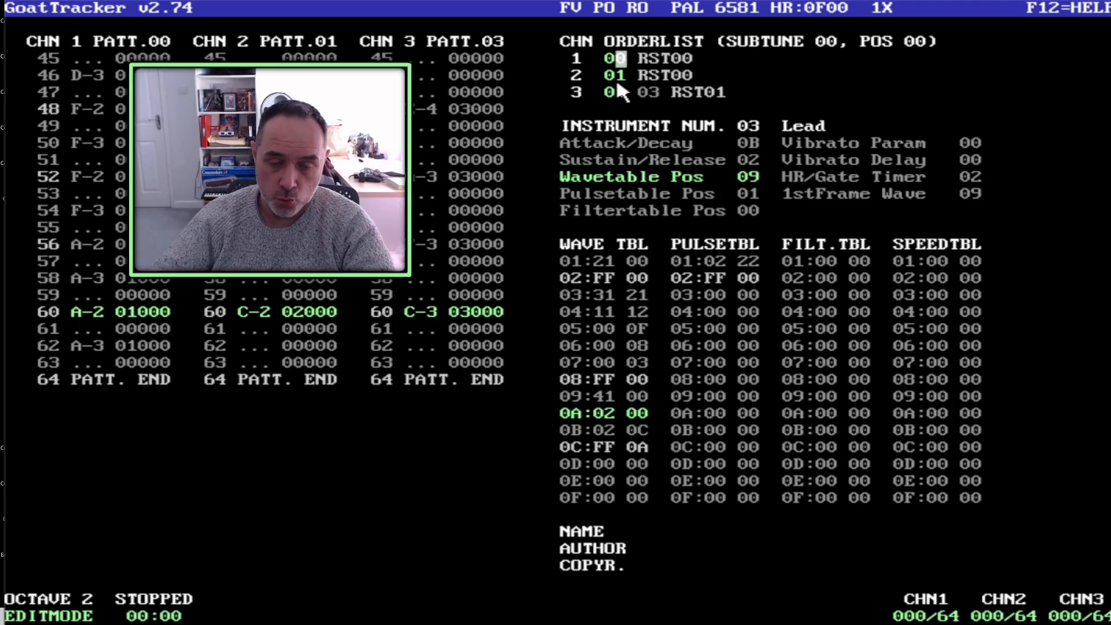
pyautogui.press('F1')
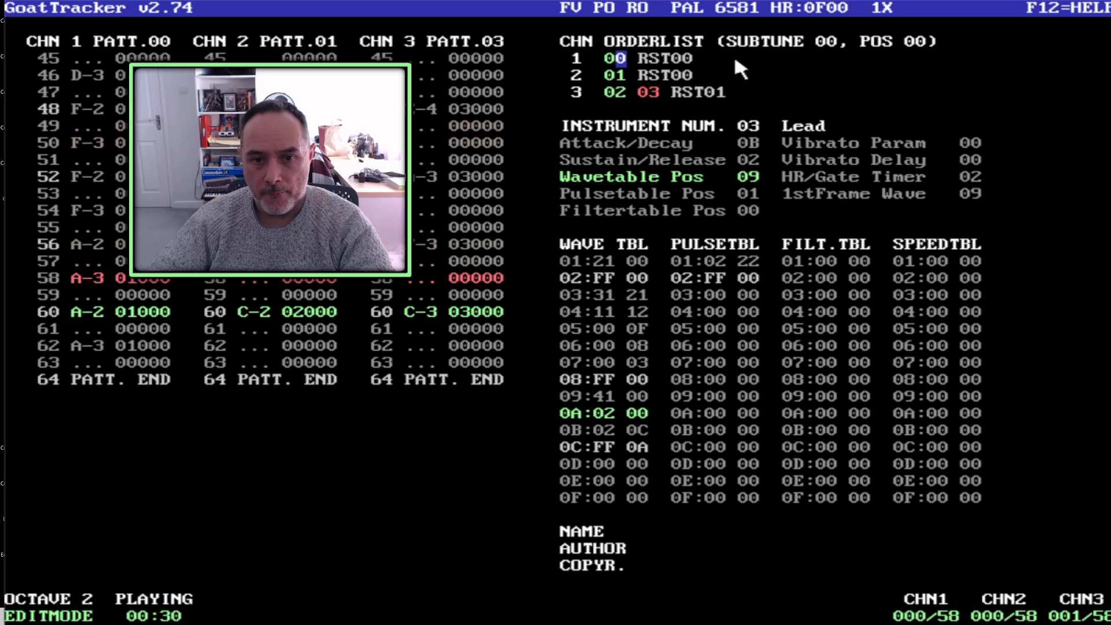
pyautogui.press('F1')
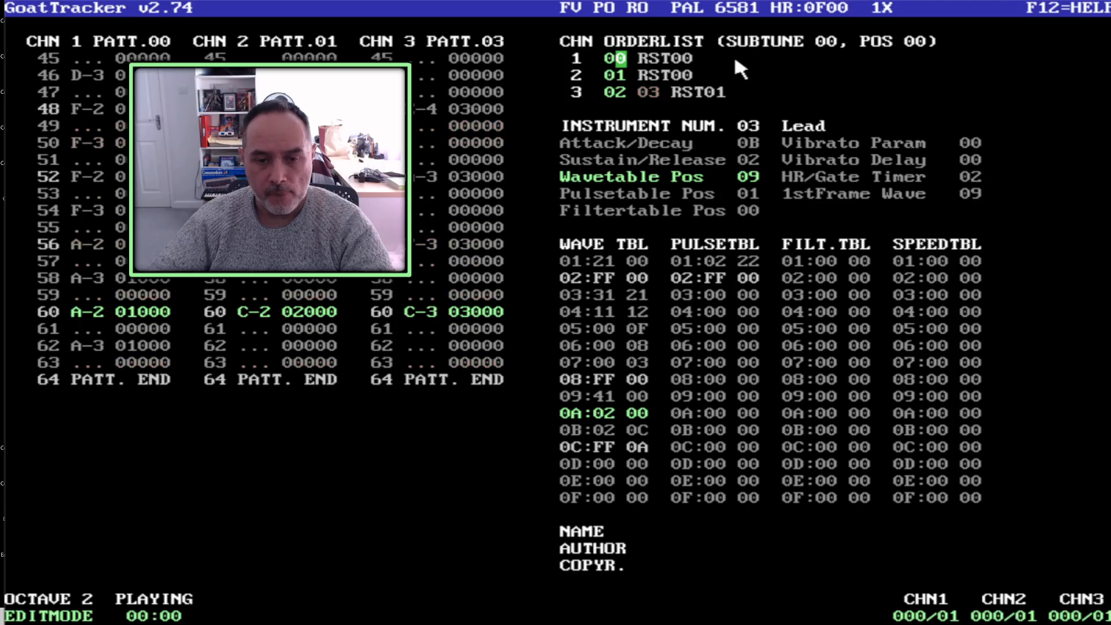
pyautogui.press('F4')
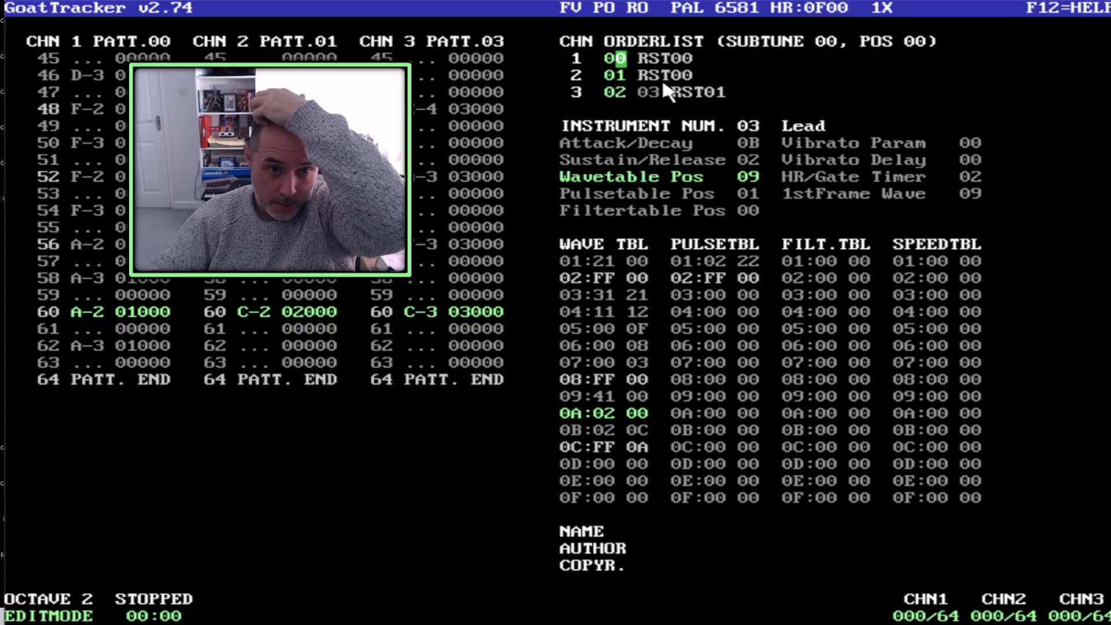
# Play the song with the pattern rows following the playback, and stop it.
pyautogui.click(112, 63)
pyautogui.click(99, 57)
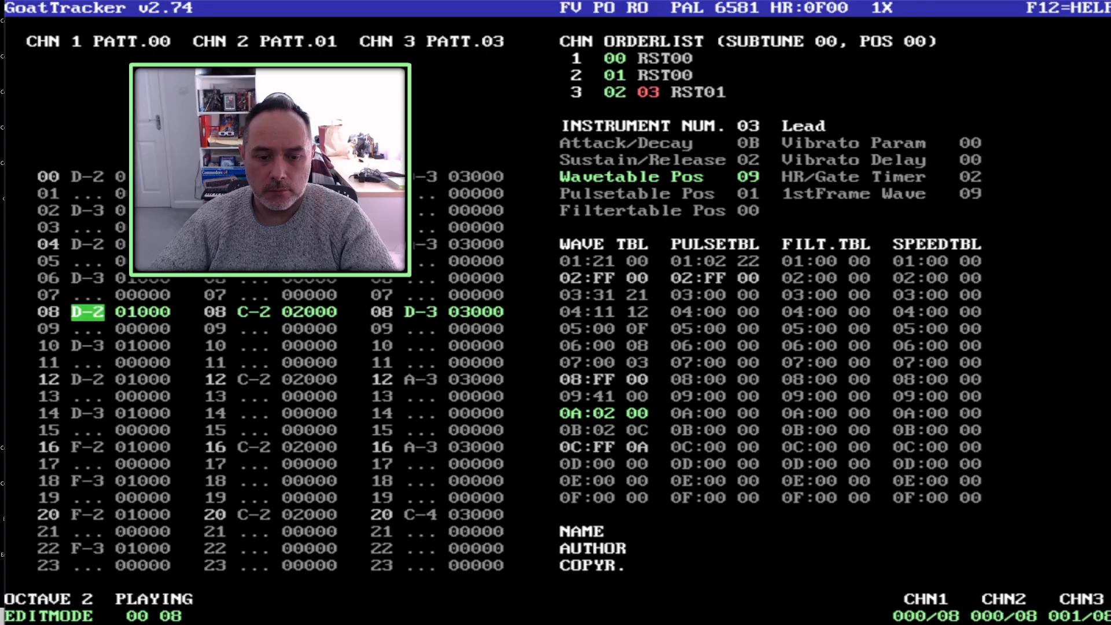
pyautogui.press('F4')
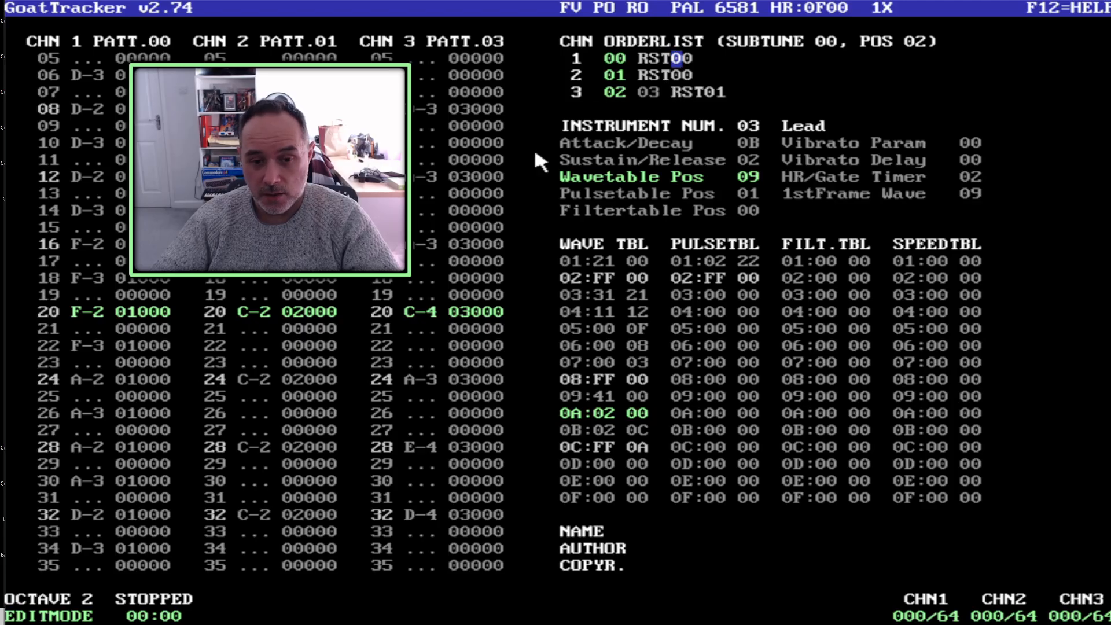
# Examine the remaining rows of pattern 03 and the pattern ends of all three channels.
pyautogui.click(422, 445)
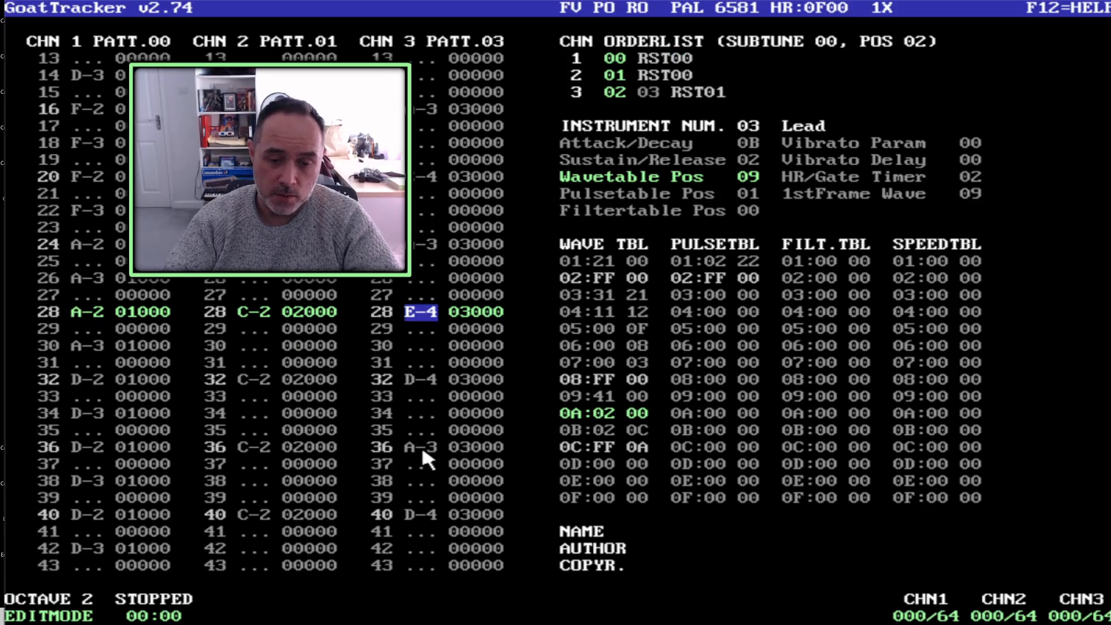
pyautogui.press('Down')
pyautogui.press('Down')
pyautogui.press('Down')
pyautogui.press('Down')
pyautogui.press('Down')
pyautogui.press('Down')
pyautogui.press('Down')
pyautogui.press('Down')
pyautogui.press('Down')
pyautogui.press('Down')
pyautogui.press('Down')
pyautogui.press('Down')
pyautogui.press('Down')
pyautogui.press('Down')
pyautogui.press('Down')
pyautogui.press('Down')
pyautogui.press('Down')
pyautogui.press('Down')
pyautogui.press('Down')
pyautogui.press('Down')
pyautogui.press('Down')
pyautogui.press('Down')
pyautogui.press('Down')
pyautogui.press('Down')
pyautogui.press('Down')
pyautogui.press('Down')
pyautogui.press('Down')
pyautogui.press('Down')
pyautogui.press('Down')
pyautogui.press('Down')
pyautogui.press('Down')
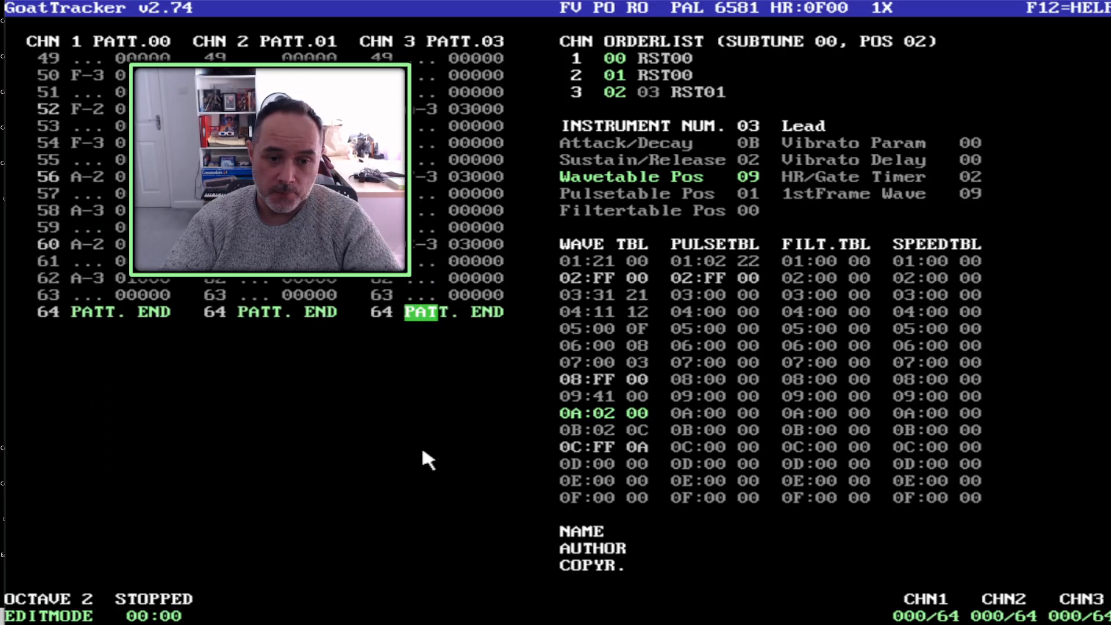
pyautogui.press('Left')
pyautogui.press('Left')
pyautogui.press('Left')
pyautogui.press('Left')
pyautogui.press('Left')
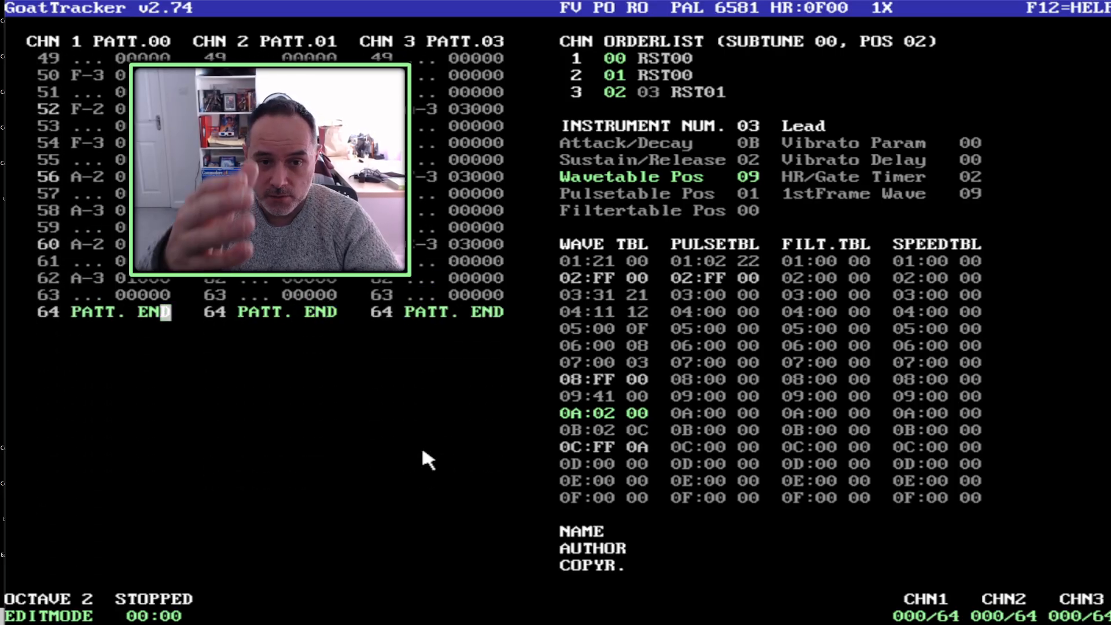
pyautogui.press('Right')
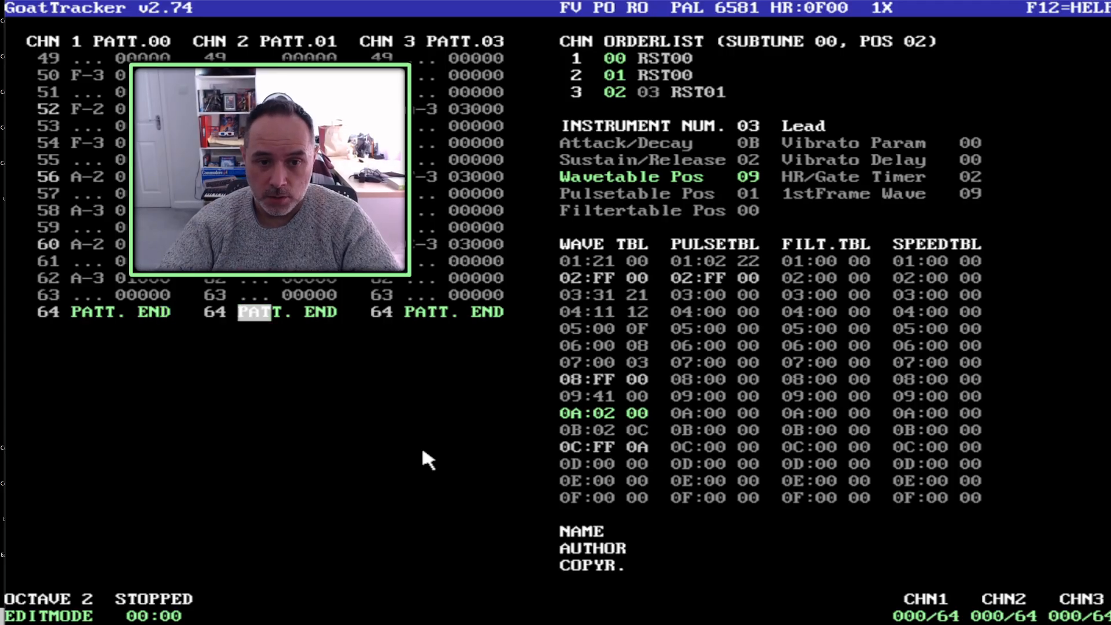
# Remove the last empty rows of pattern 01 on channel 2 so that the pattern ends at row 61.
pyautogui.press('Up')
pyautogui.press('Up')
pyautogui.press('Up')
pyautogui.press('Up')
pyautogui.press('Down')
pyautogui.press('Down')
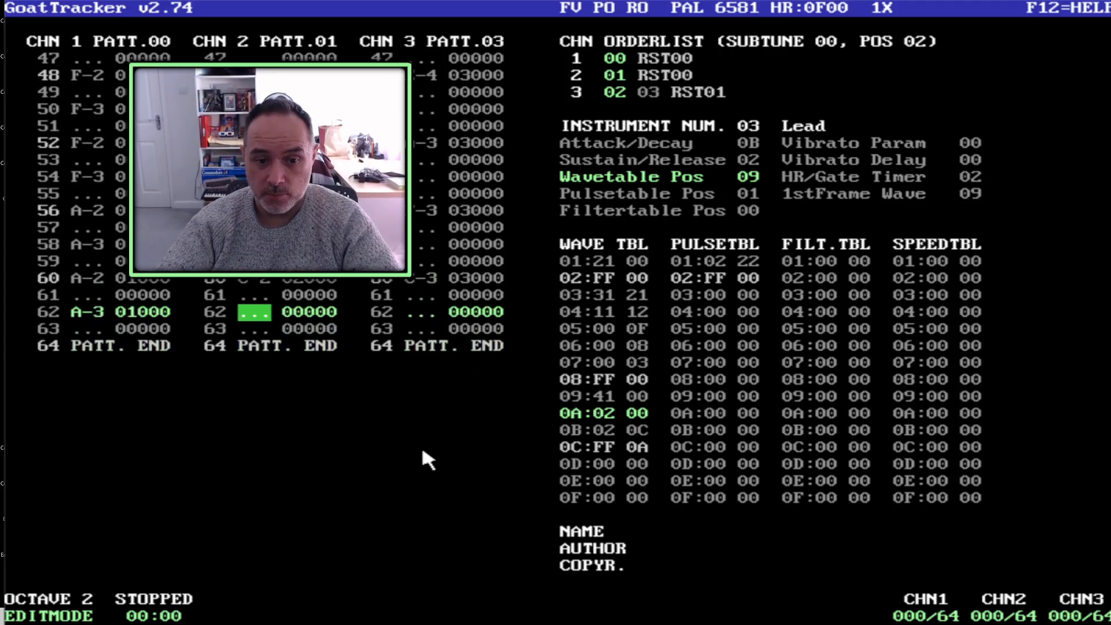
pyautogui.press('Down')
pyautogui.press('Down')
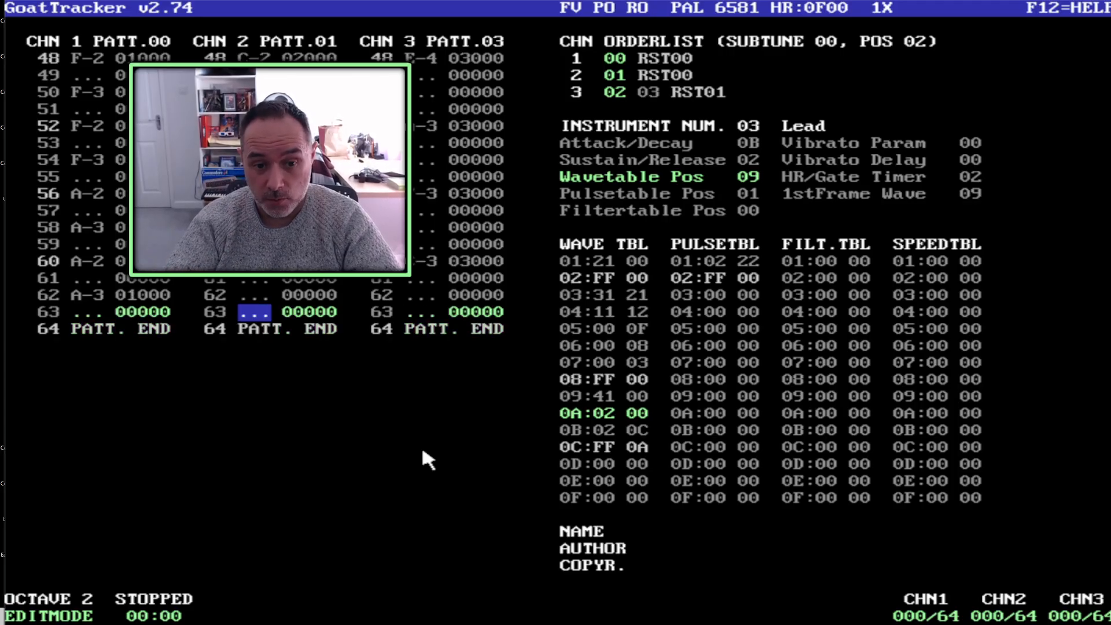
pyautogui.press('BackSpace')
pyautogui.press('BackSpace')
pyautogui.press('BackSpace')
pyautogui.press('BackSpace')
pyautogui.press('BackSpace')
pyautogui.press('BackSpace')
pyautogui.press('BackSpace')
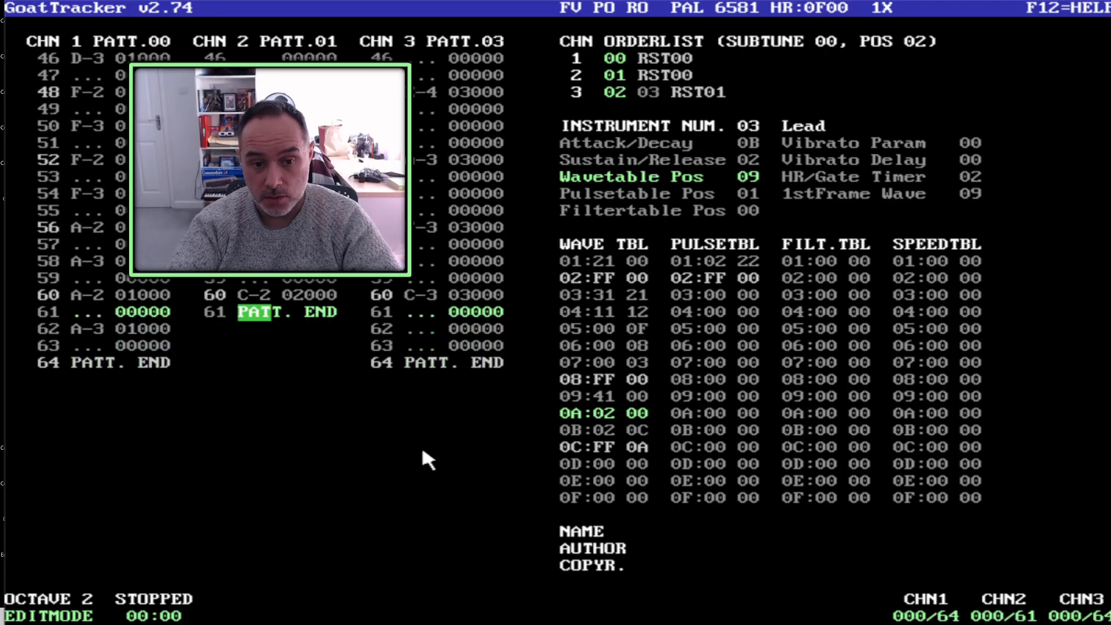
# Delete rows from the end of pattern 01 on channel 2 until the pattern ends at row 15.
pyautogui.press('BackSpace')
pyautogui.press('BackSpace')
pyautogui.press('BackSpace')
pyautogui.press('BackSpace')
pyautogui.press('BackSpace')
pyautogui.press('BackSpace')
pyautogui.press('BackSpace')
pyautogui.press('BackSpace')
pyautogui.press('BackSpace')
pyautogui.press('BackSpace')
pyautogui.press('BackSpace')
pyautogui.press('BackSpace')
pyautogui.press('BackSpace')
pyautogui.press('BackSpace')
pyautogui.press('BackSpace')
pyautogui.press('BackSpace')
pyautogui.press('BackSpace')
pyautogui.press('BackSpace')
pyautogui.press('BackSpace')
pyautogui.press('BackSpace')
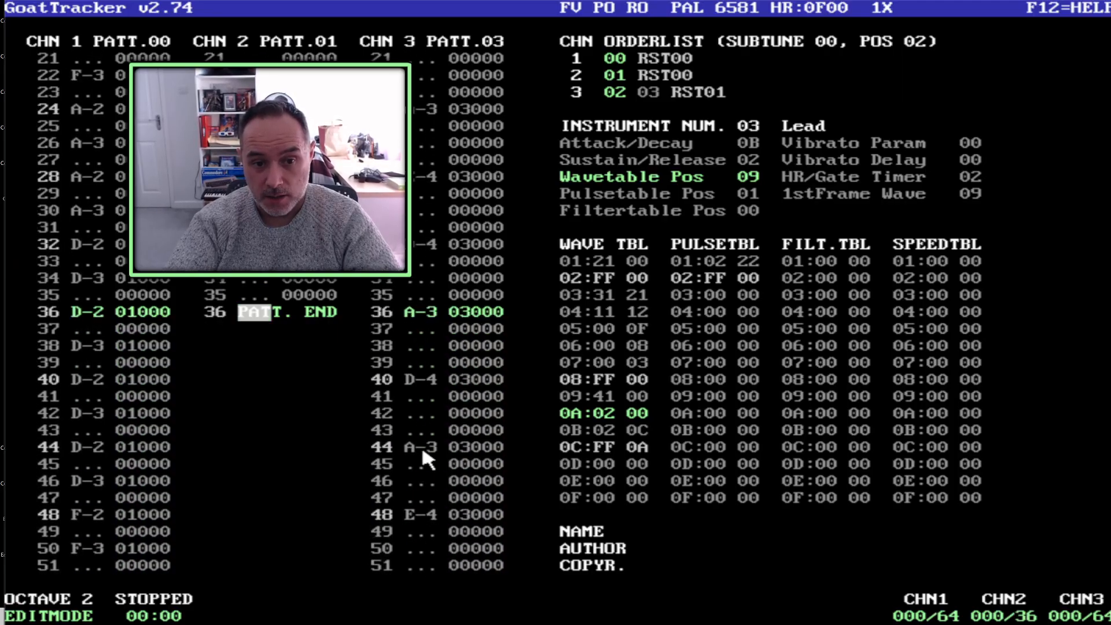
pyautogui.press('BackSpace')
pyautogui.press('BackSpace')
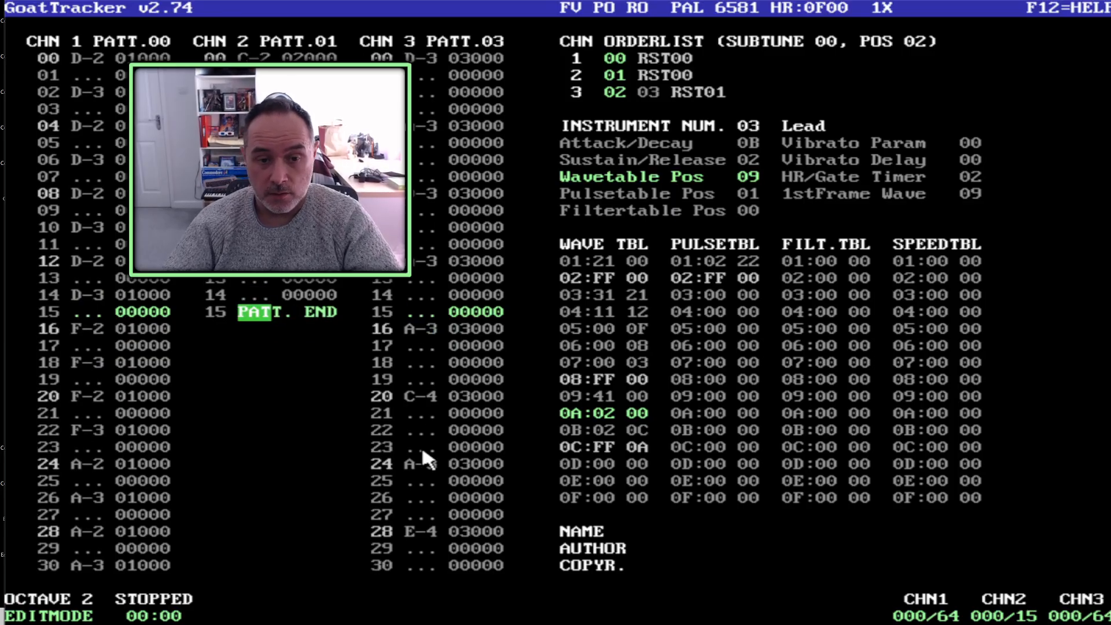
# Test-play the song, stop it, and add one empty row to pattern 01 so that the pattern ends at row 16.
pyautogui.press('F1')
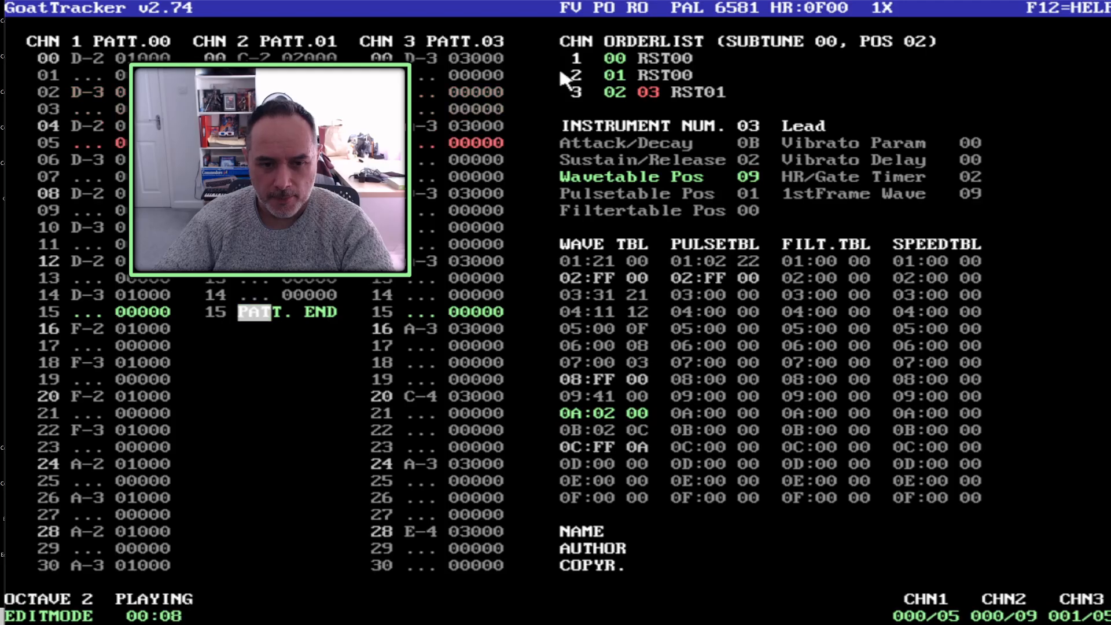
pyautogui.press('F4')
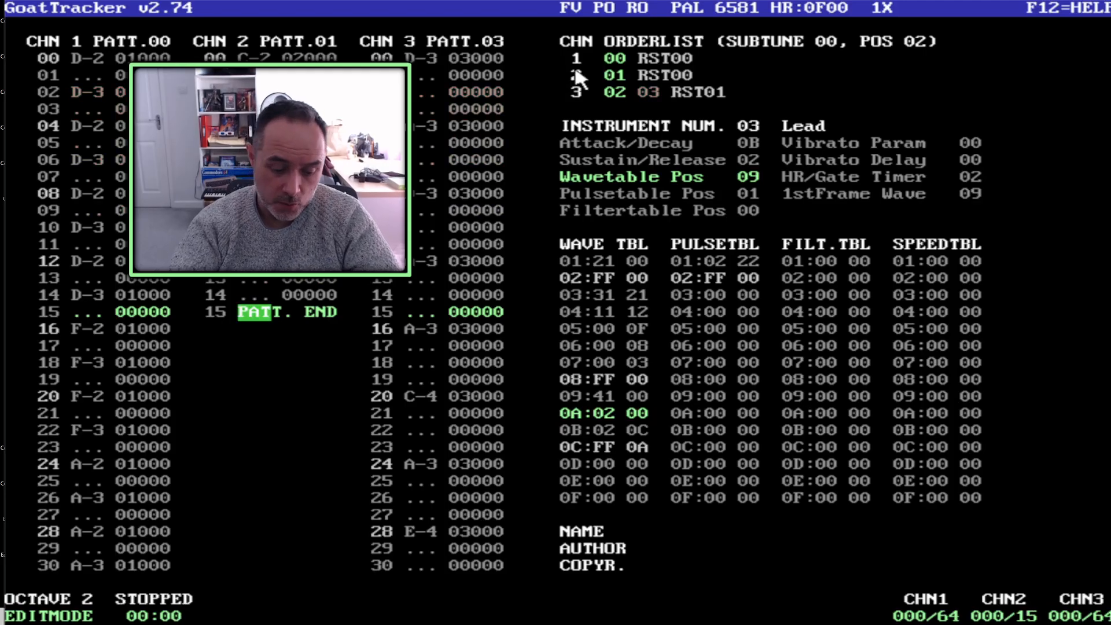
pyautogui.press('Insert')
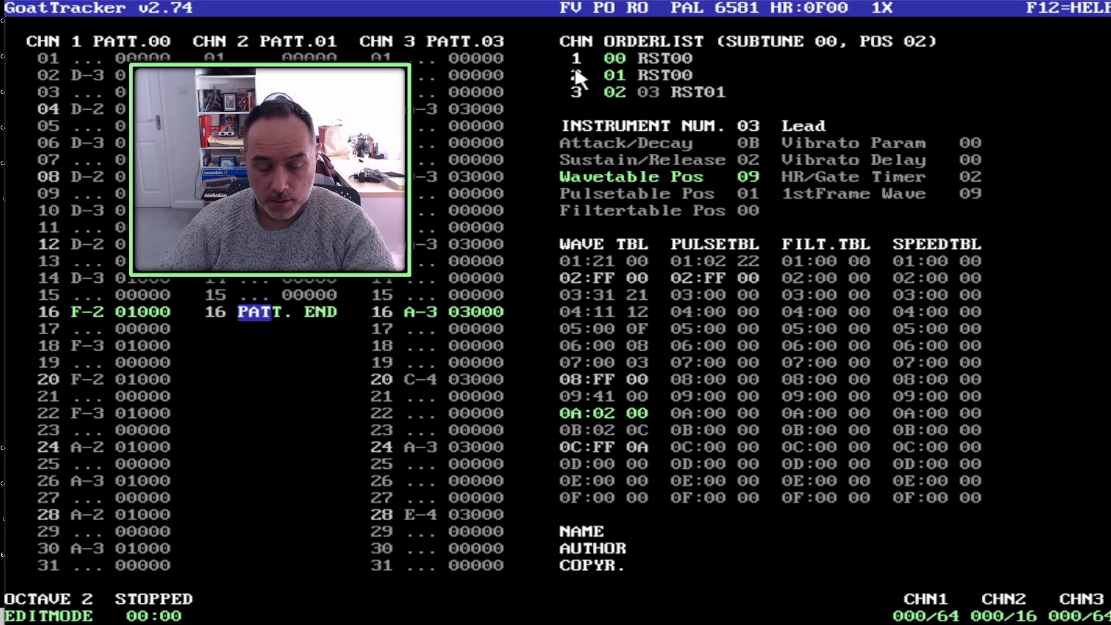
# Play the song from the beginning with the 16-row kick pattern, follow the rows on channels 1 and 3, and stop playback.
pyautogui.press('F1')
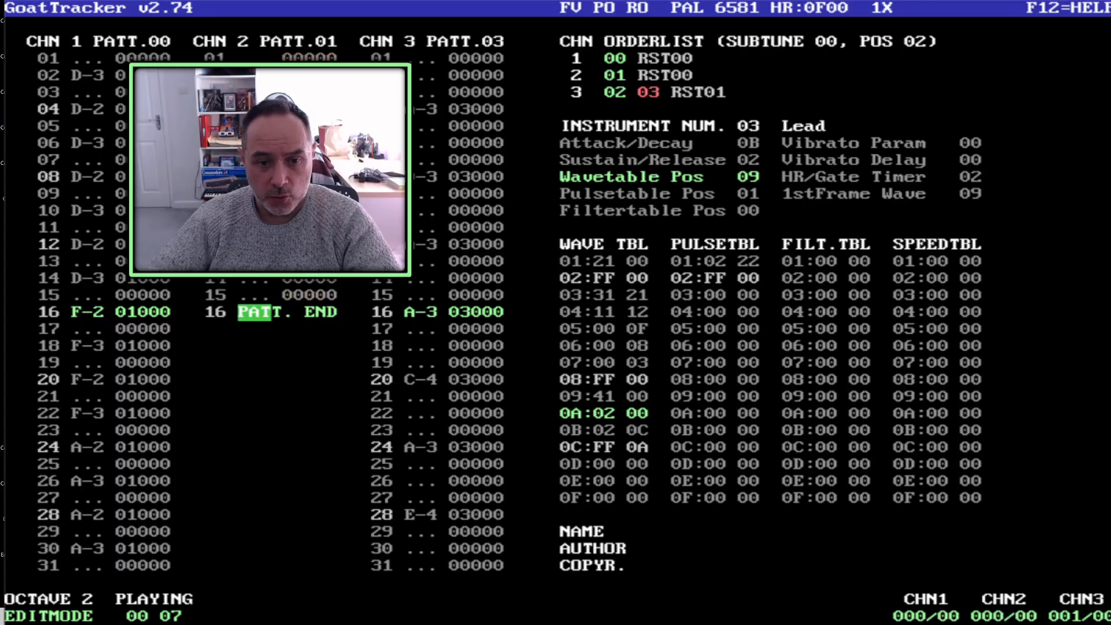
pyautogui.press('F1')
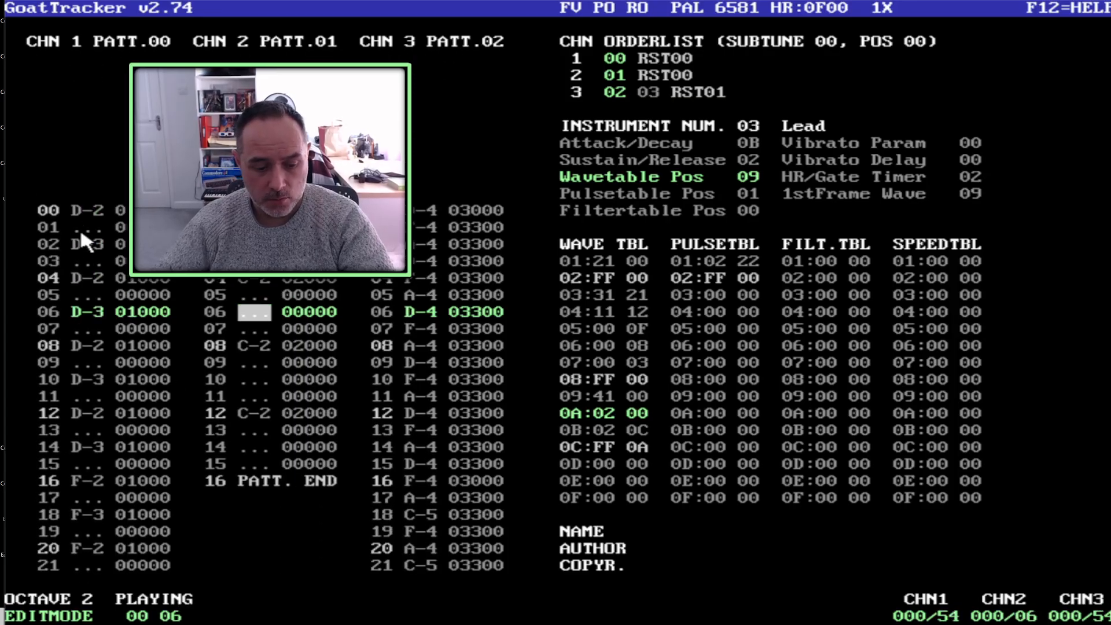
pyautogui.press('F1')
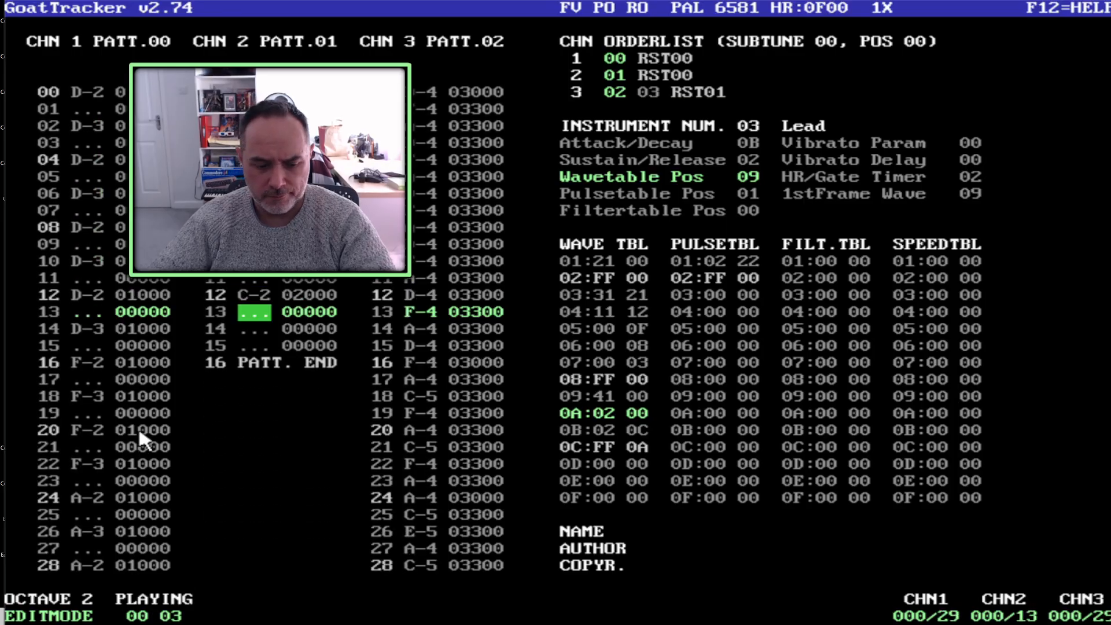
pyautogui.click(92, 363)
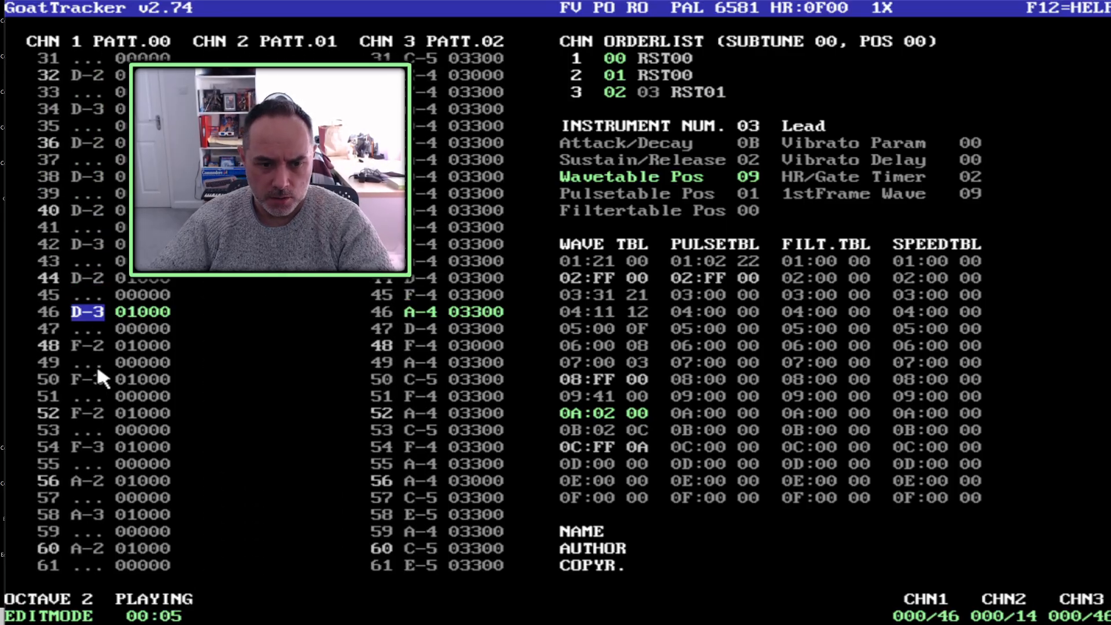
pyautogui.click(400, 446)
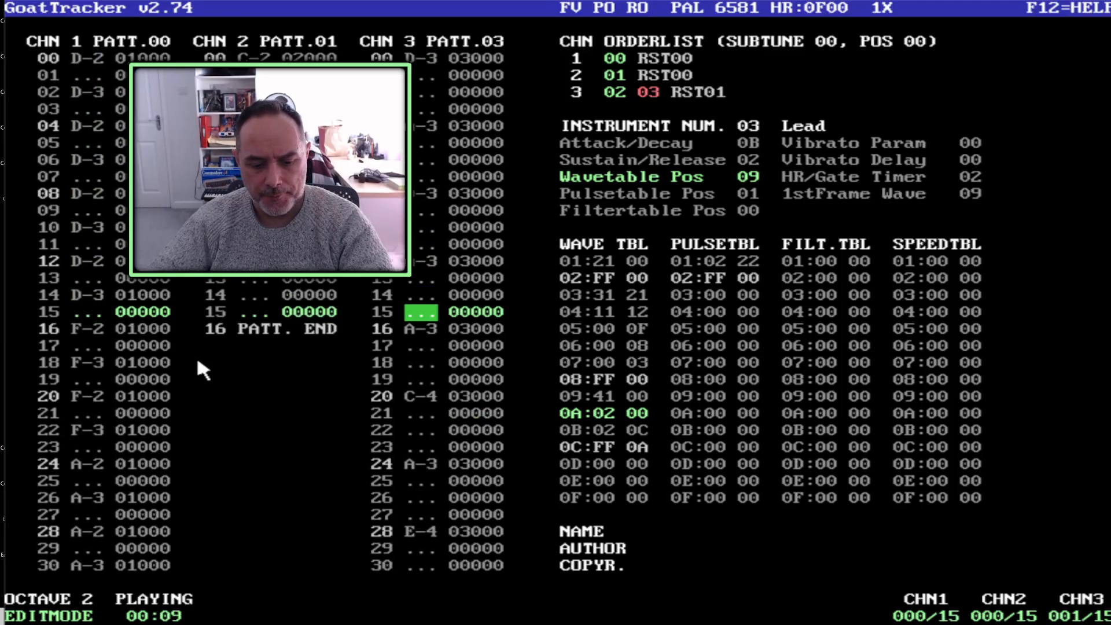
pyautogui.press('F4')
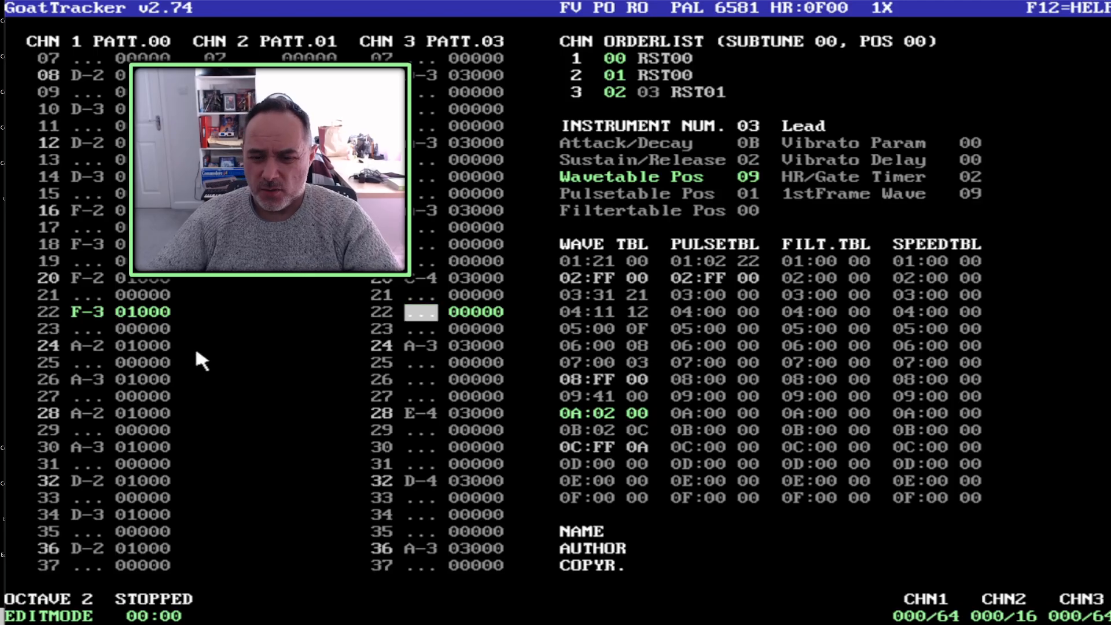